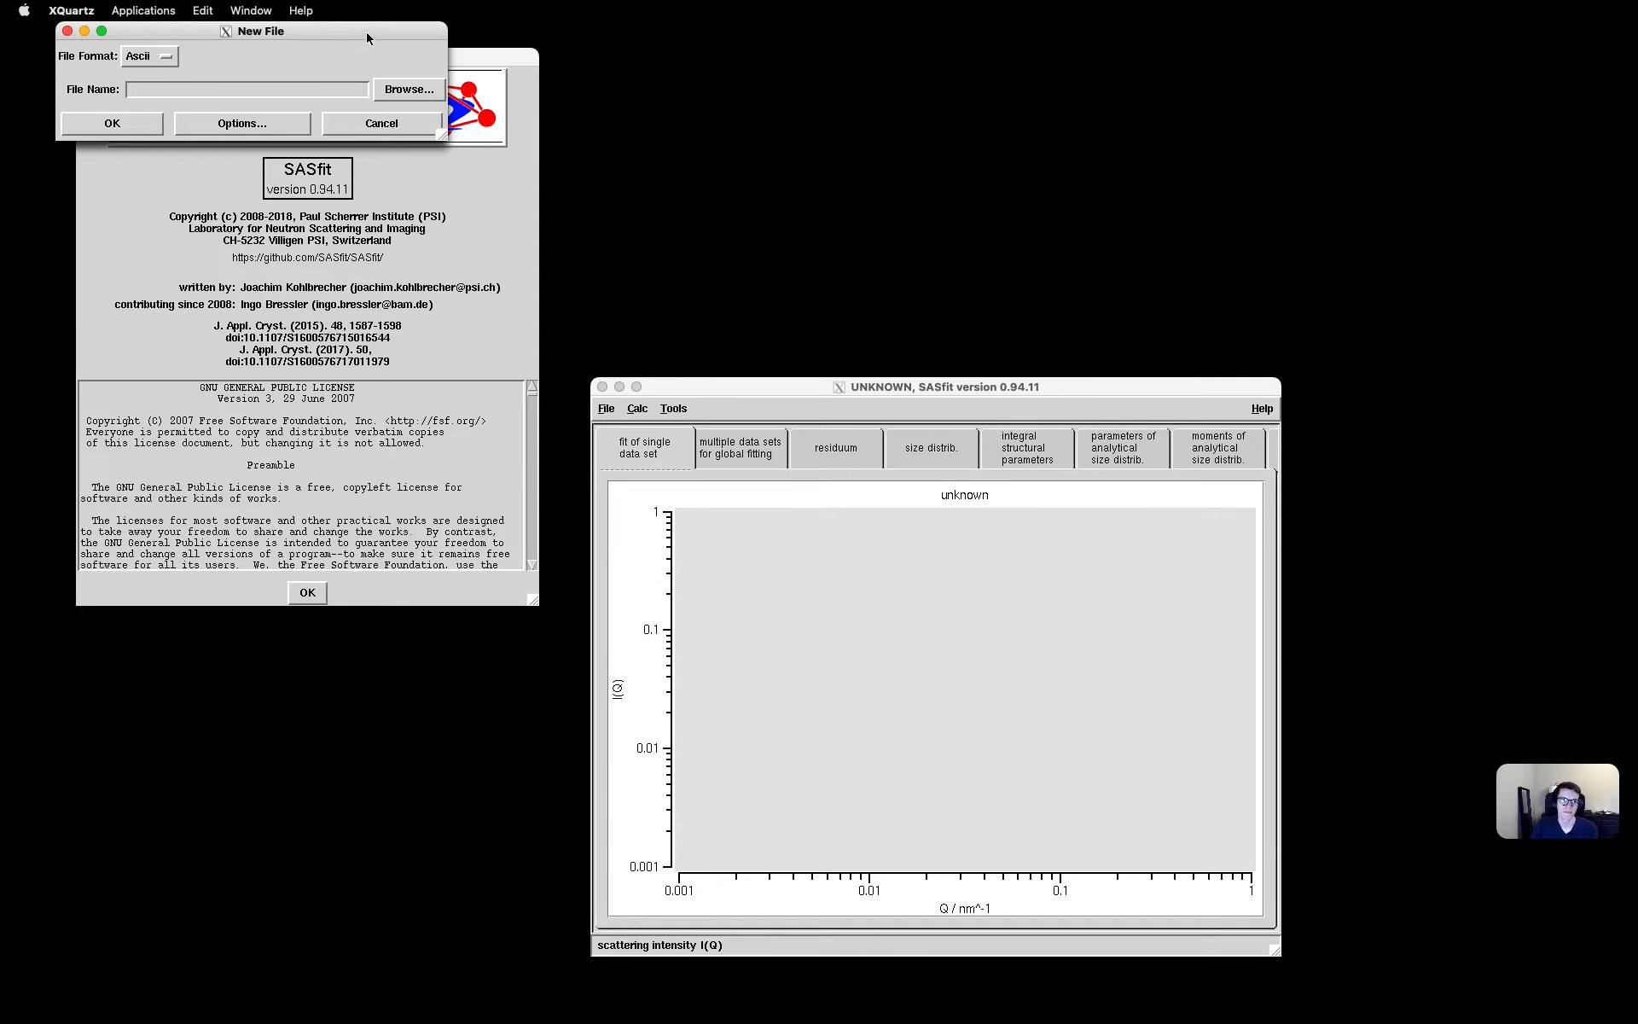
Choose i22-363113_Silica_100_nm.dat as the new ASCII data file
{"action": "left_click_drag", "start_coordinate": [367, 35], "coordinate": [929, 195]}
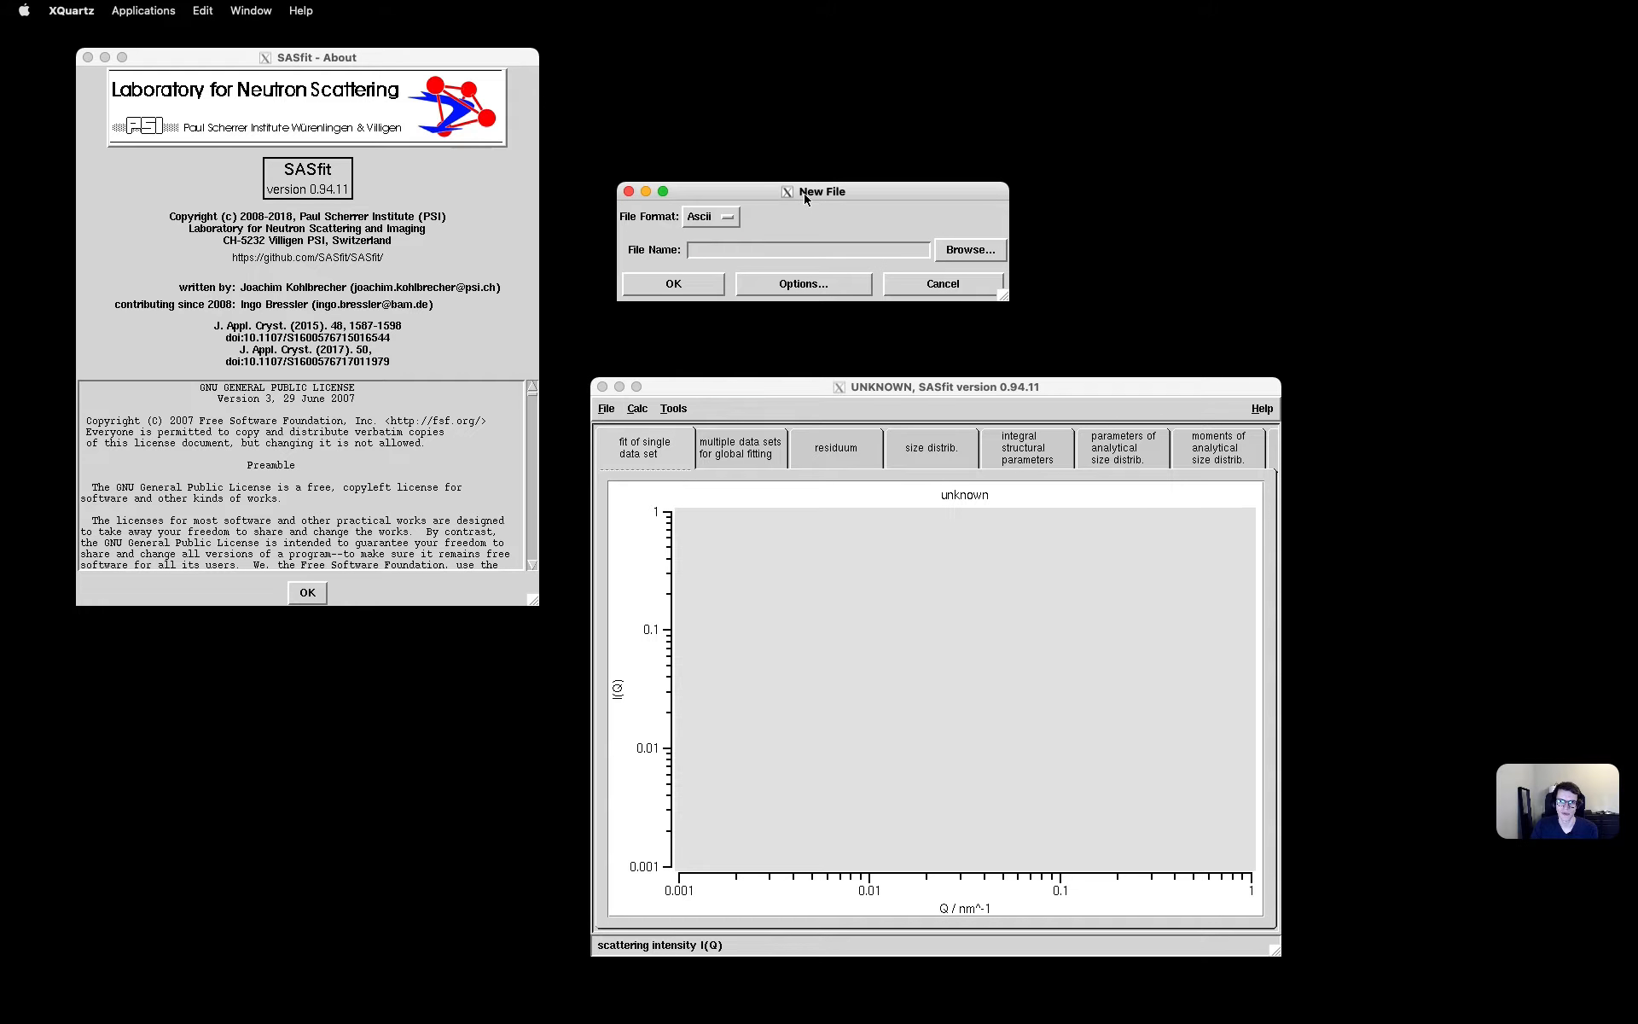
{"action": "left_click", "coordinate": [970, 249]}
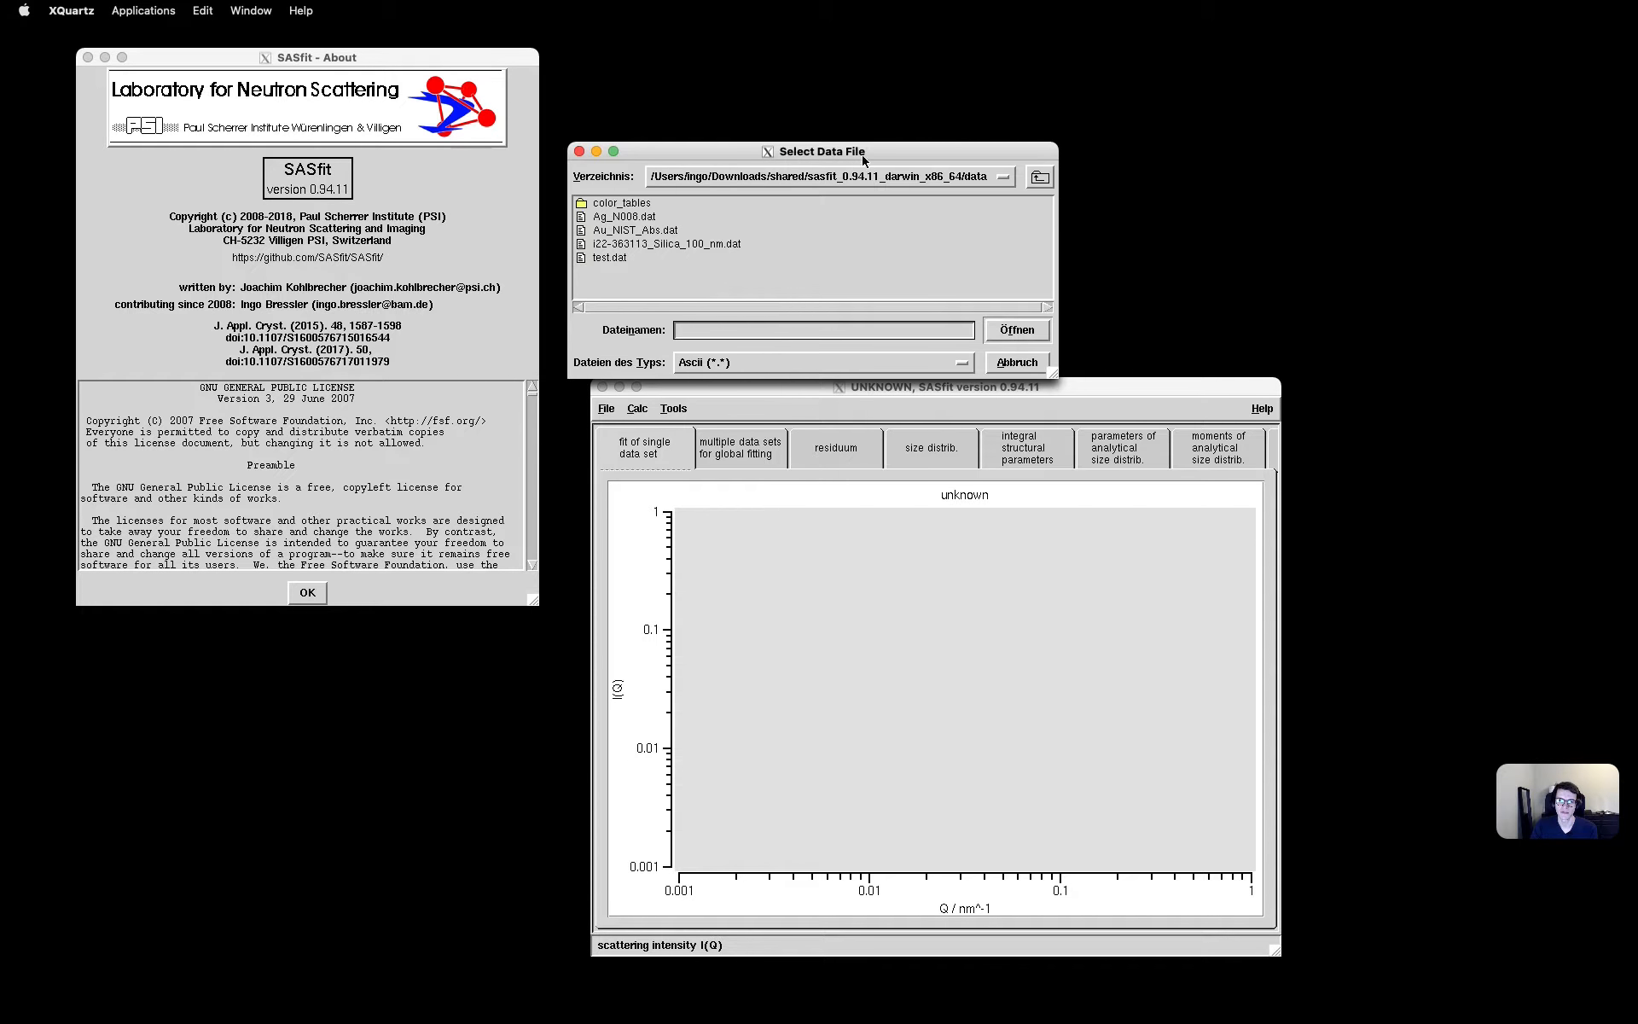
{"action": "left_click_drag", "start_coordinate": [865, 160], "coordinate": [1042, 152]}
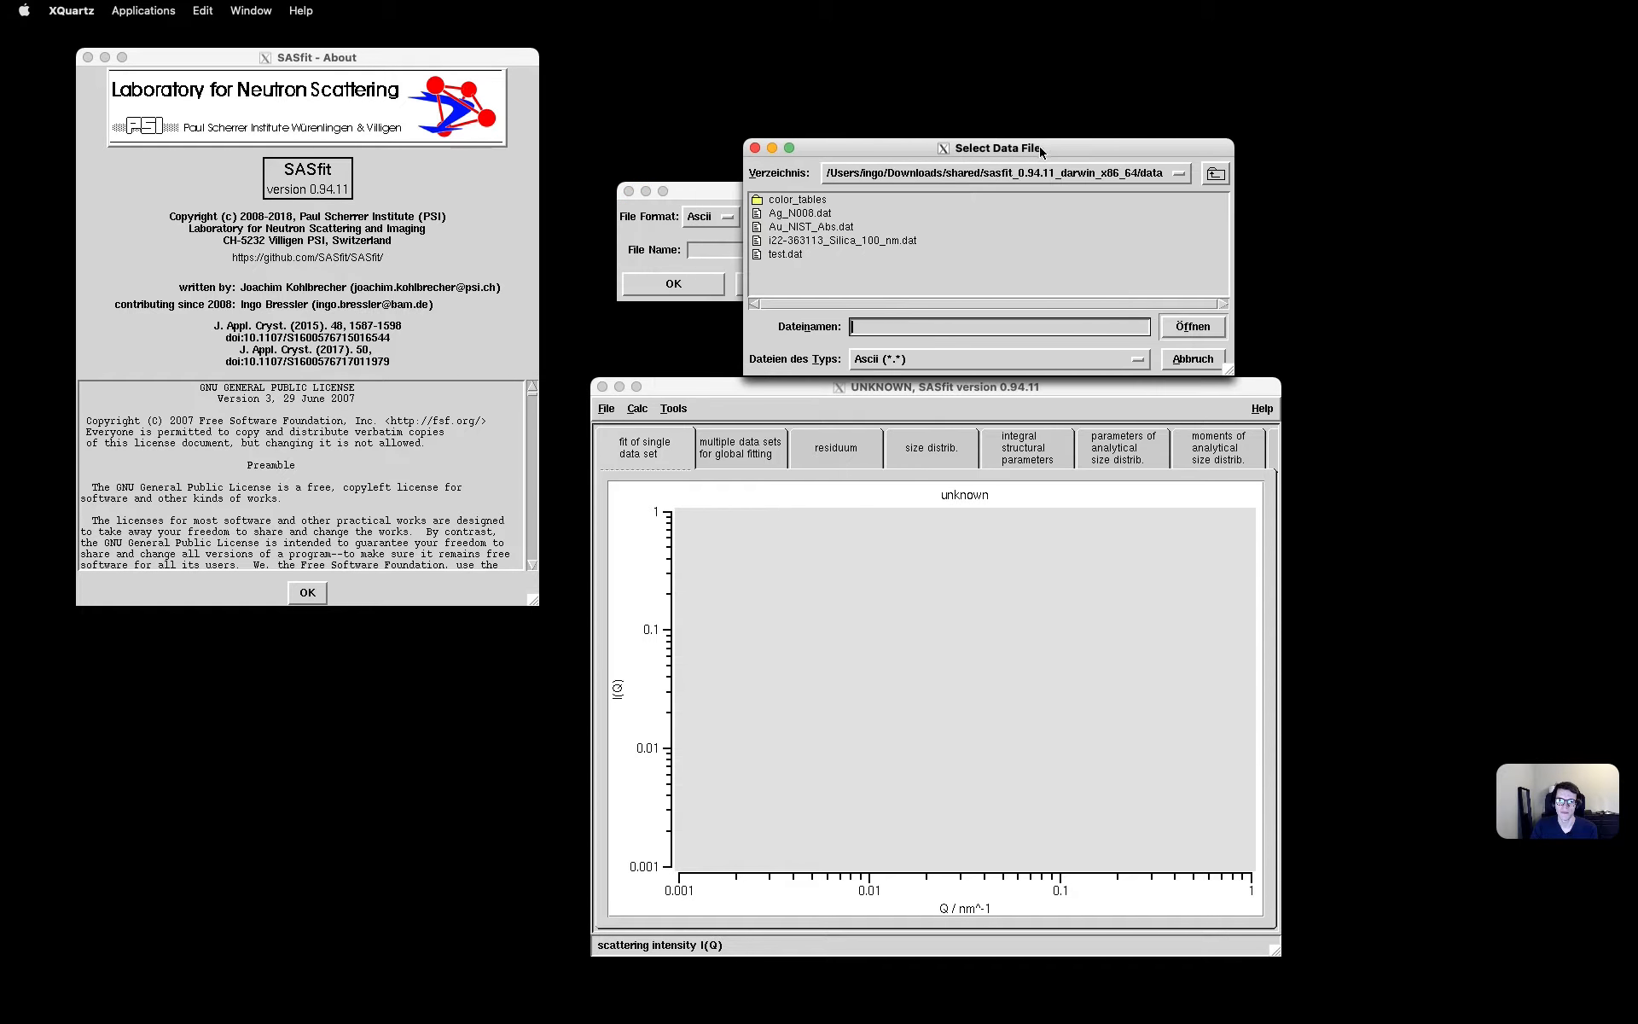
{"action": "left_click", "coordinate": [820, 243]}
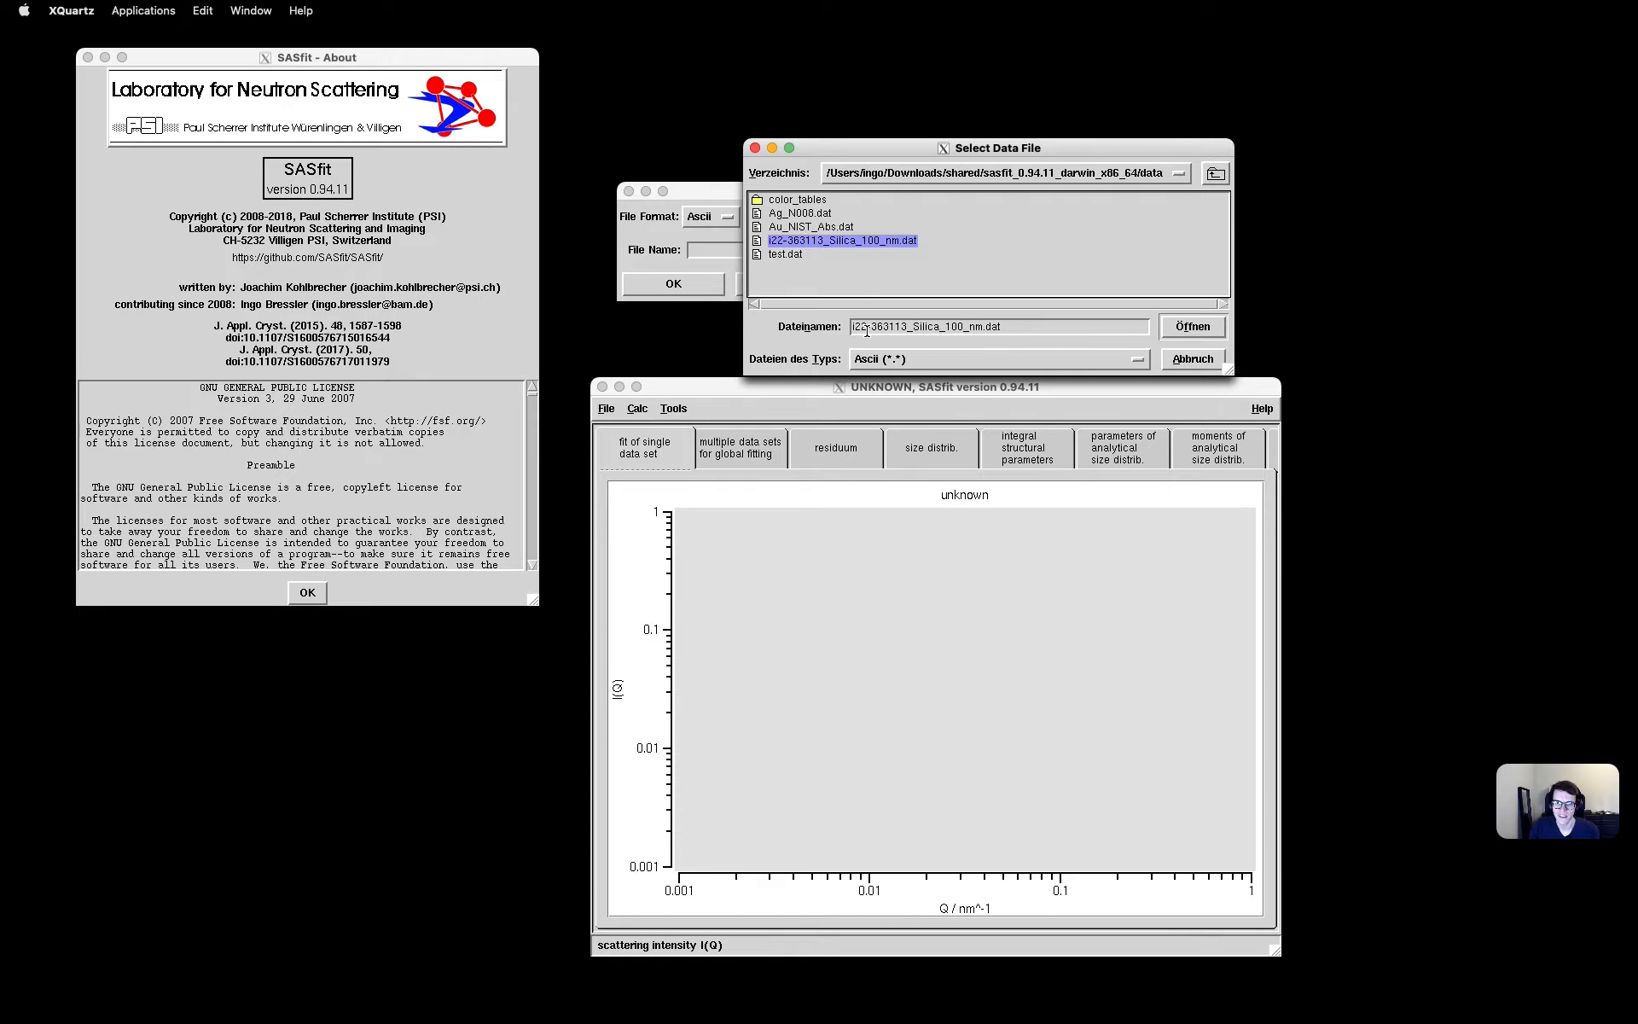
{"action": "left_click", "coordinate": [1185, 330]}
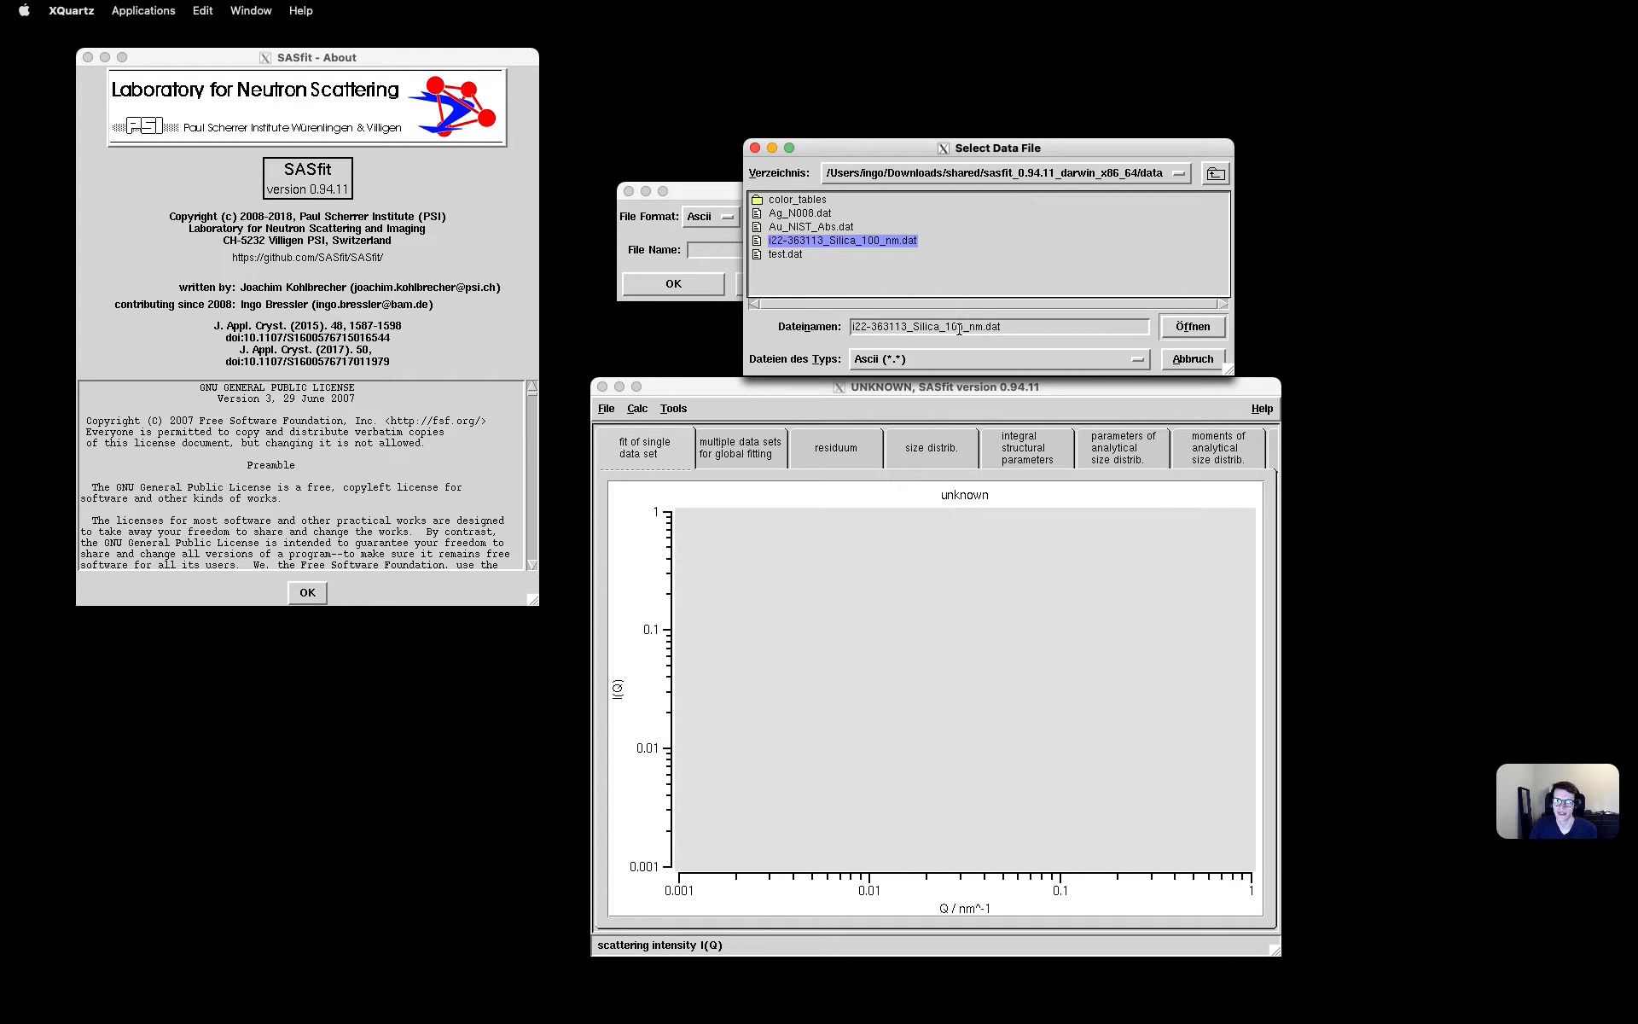
{"action": "left_click", "coordinate": [1172, 337]}
Confirm the ASCII import options with input format xye and the unit conversion nm^-1->nm^-1
{"action": "left_click", "coordinate": [806, 261]}
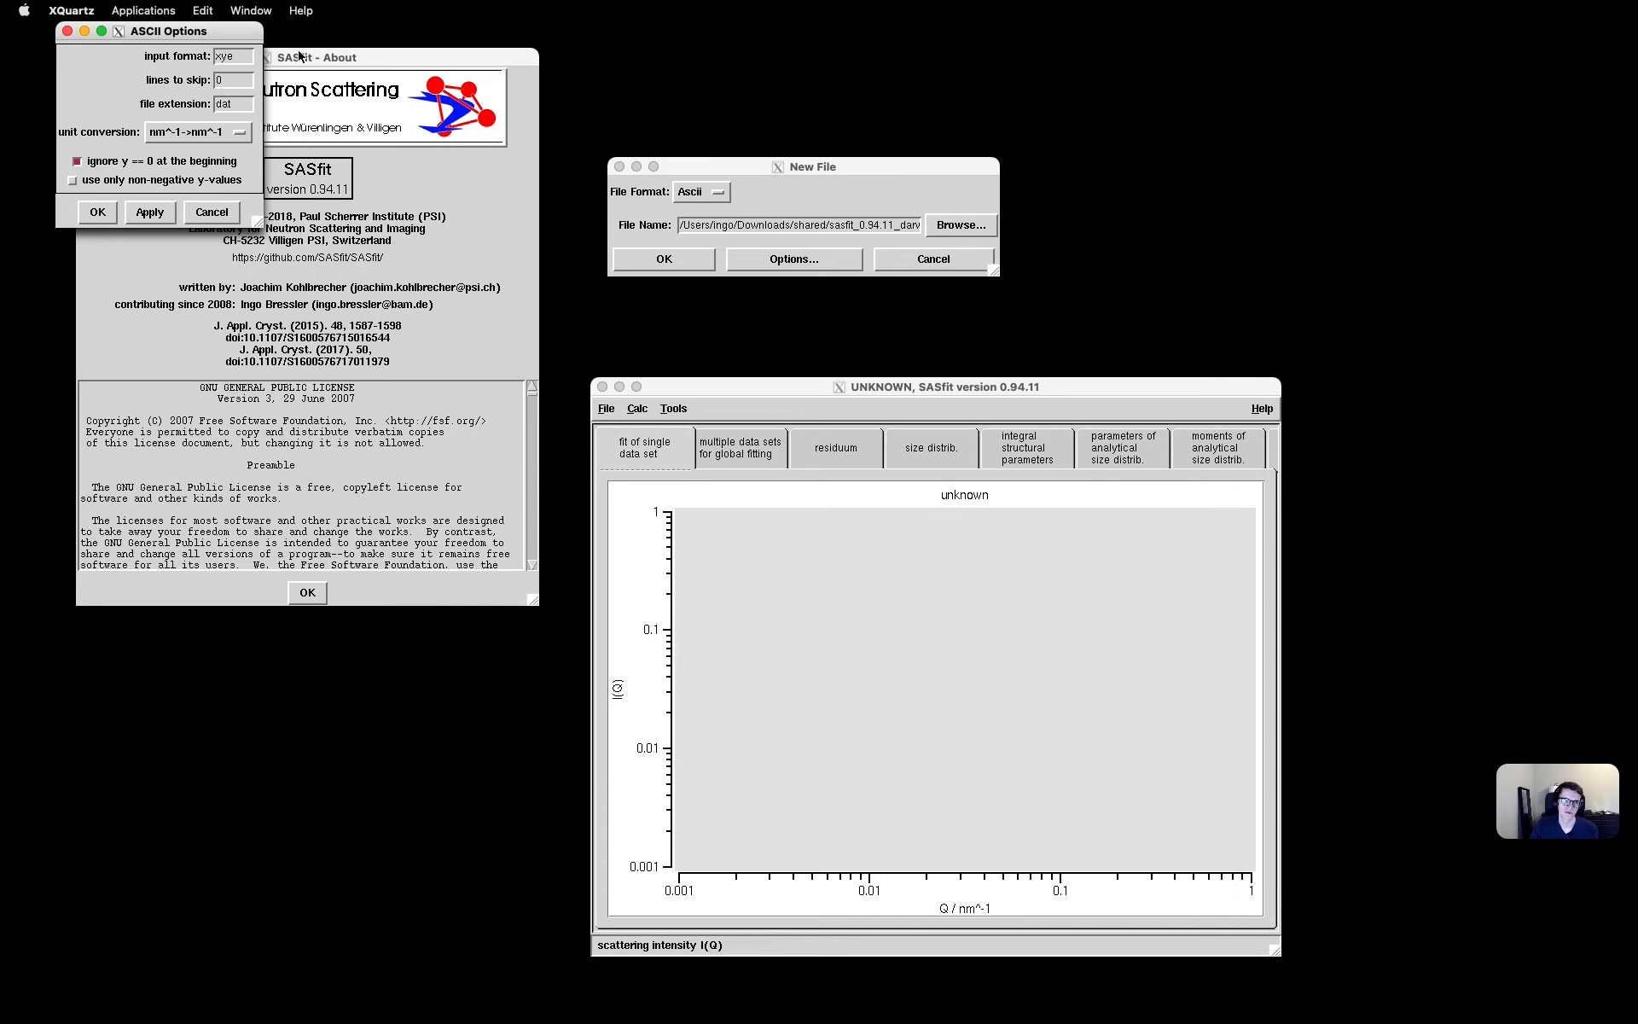
{"action": "left_click_drag", "start_coordinate": [150, 35], "coordinate": [1168, 150]}
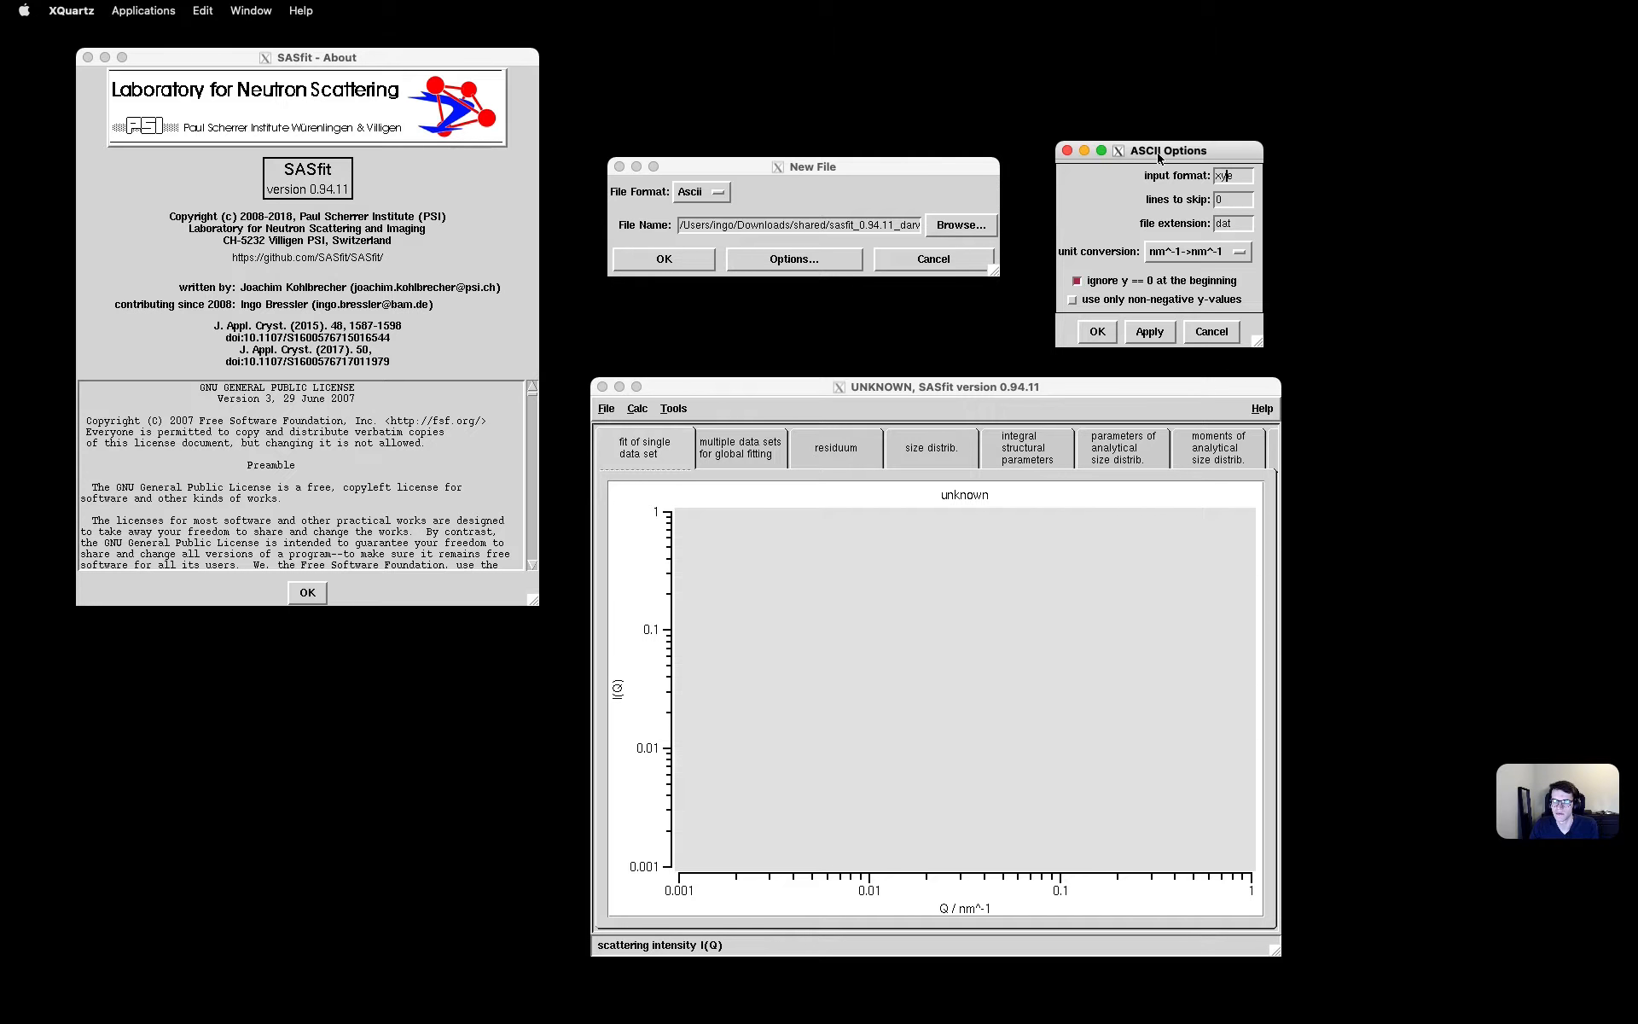
{"action": "left_click_drag", "start_coordinate": [1176, 150], "coordinate": [1188, 152]}
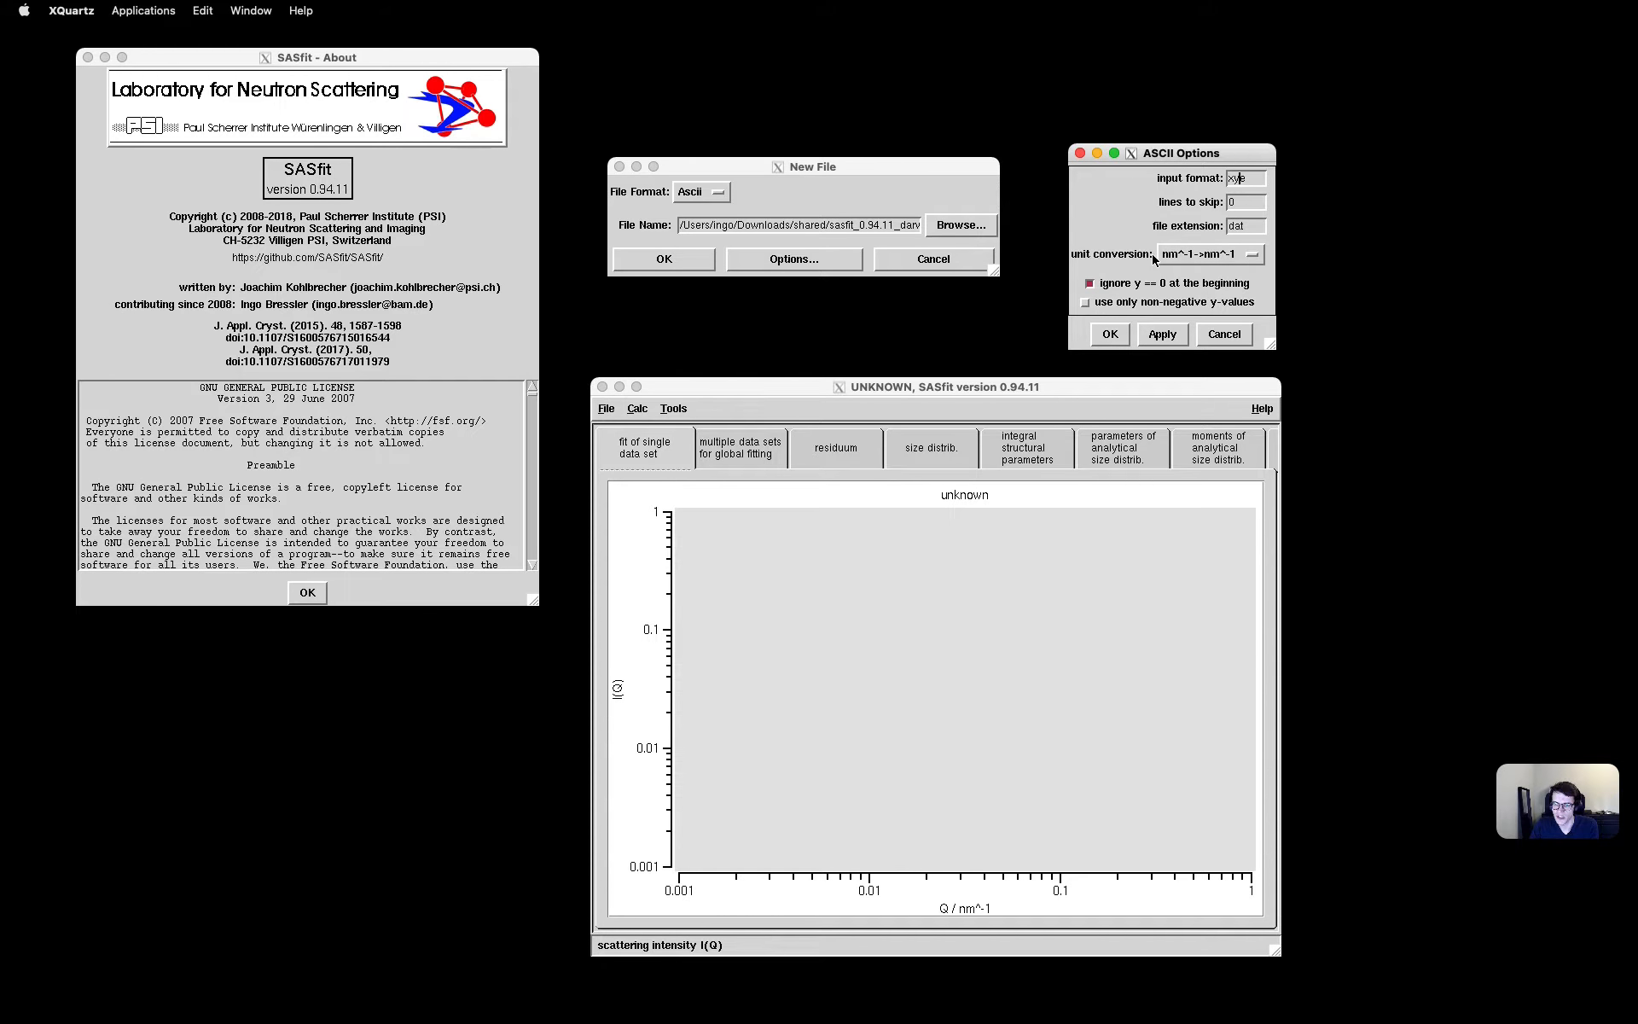
{"action": "left_click", "coordinate": [1253, 256]}
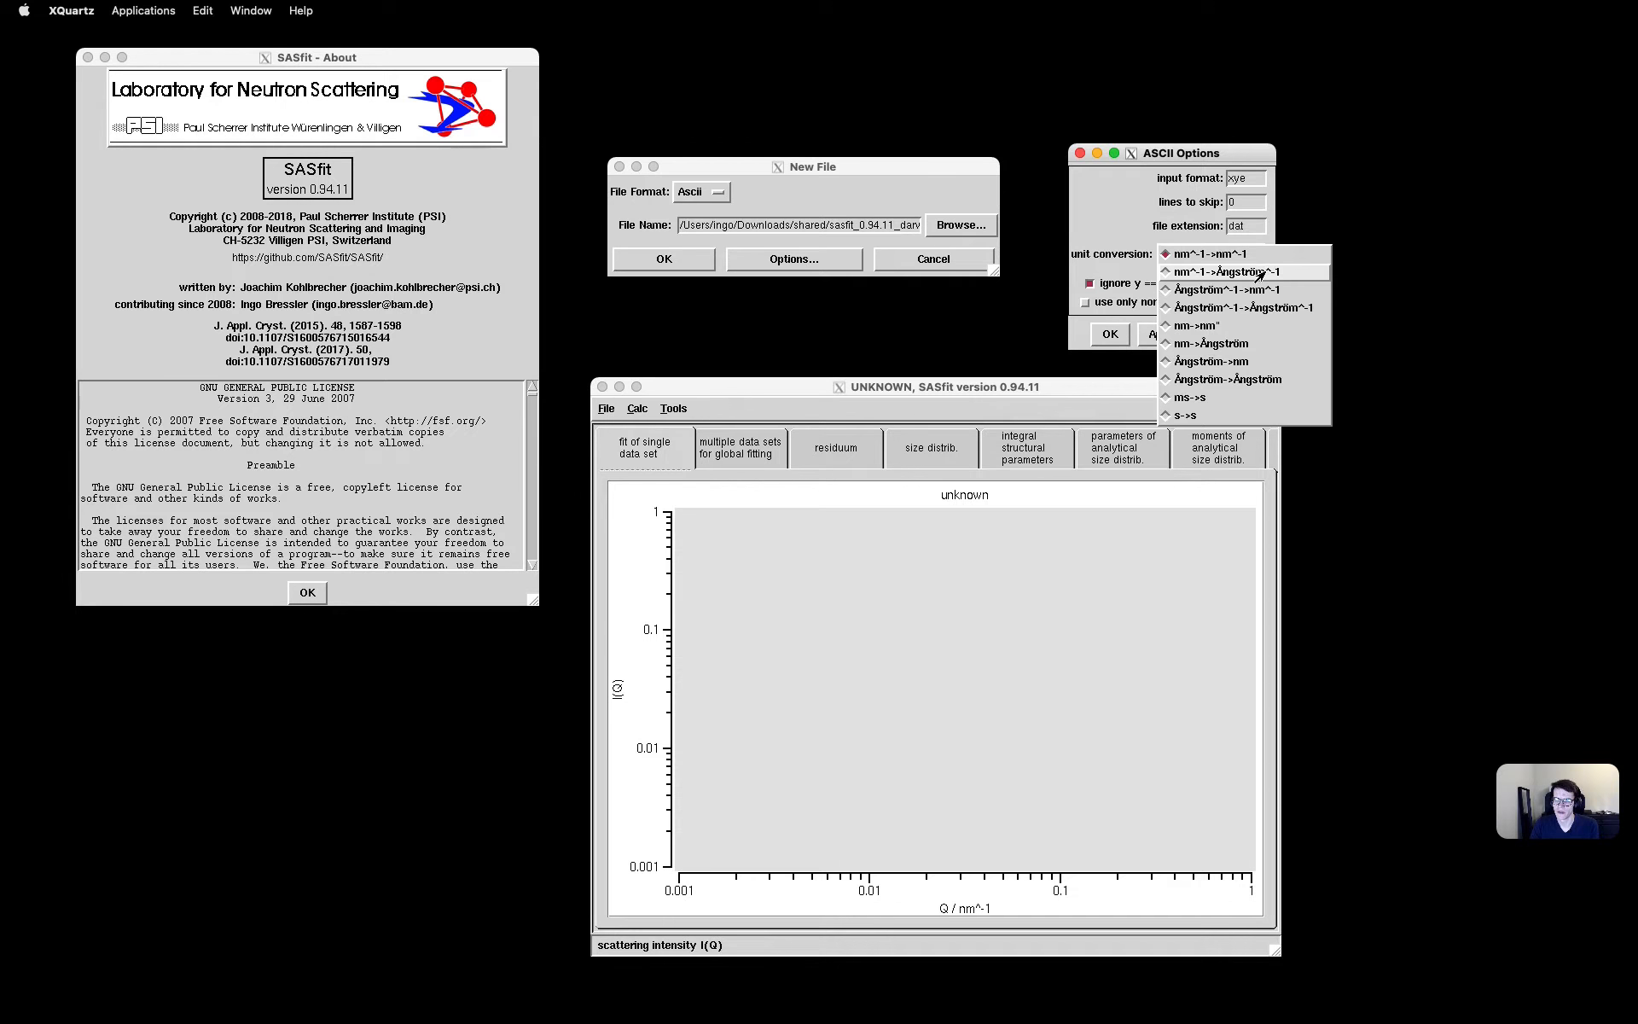
{"action": "left_click", "coordinate": [1124, 246]}
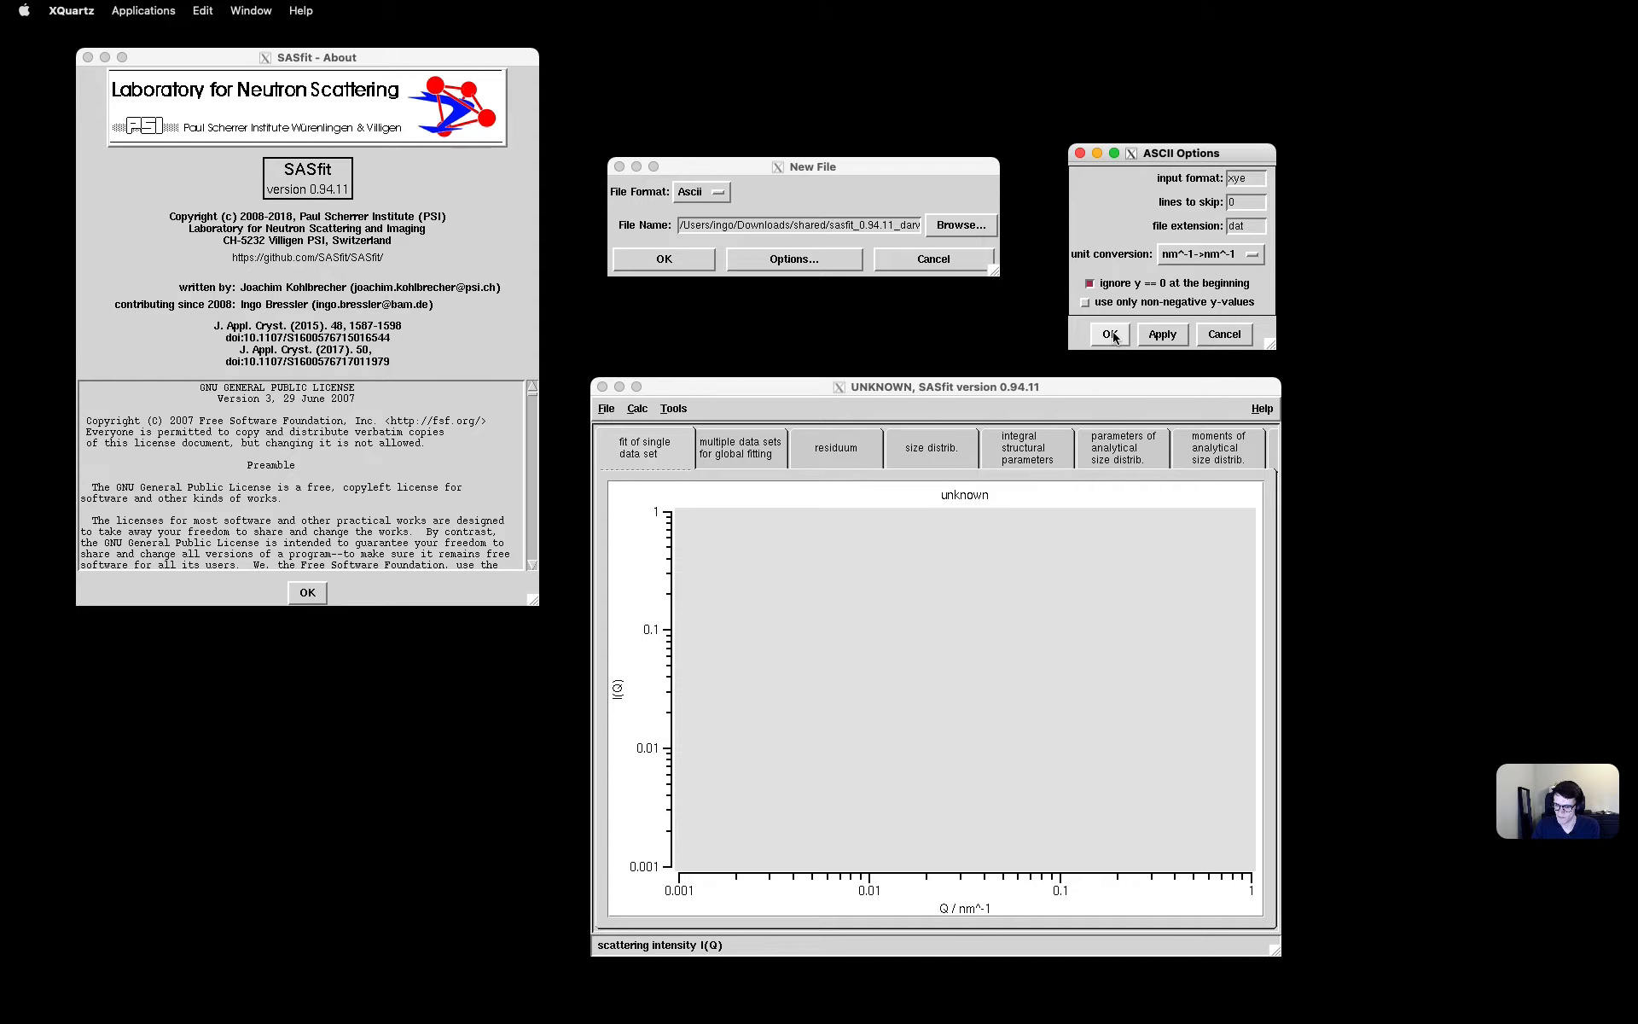
{"action": "left_click", "coordinate": [1111, 334]}
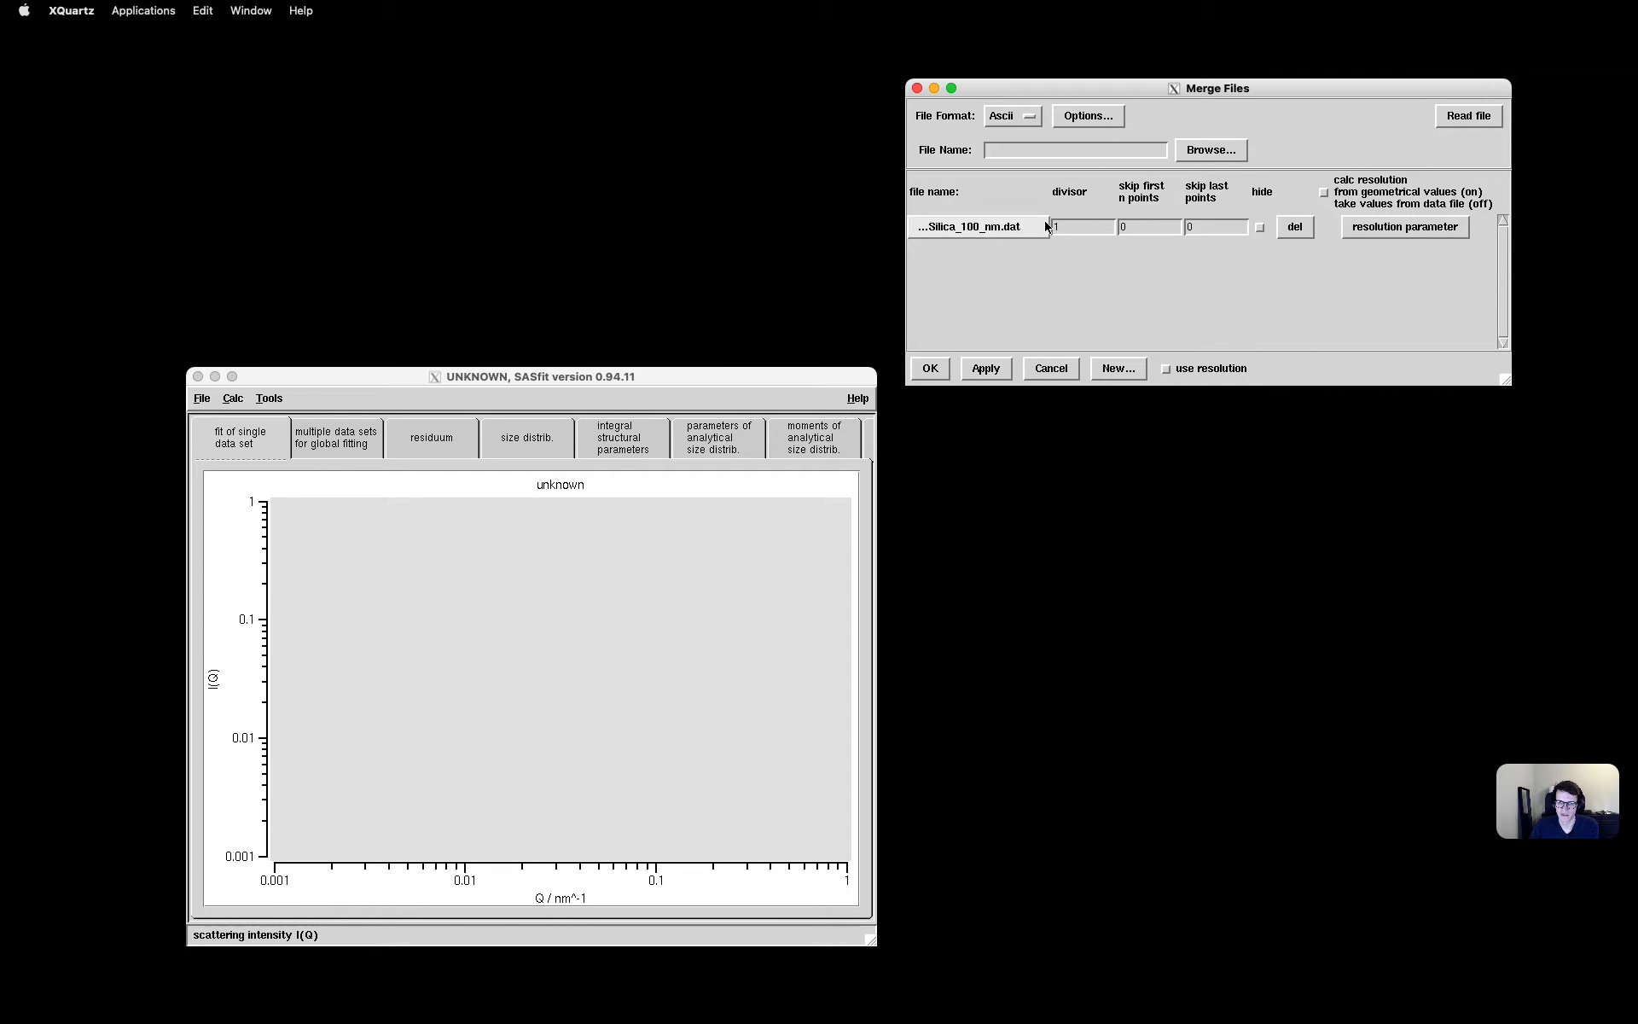
Plot the silica data set with its data reduction options unchanged and enlarge the plot window
{"action": "left_click", "coordinate": [994, 232]}
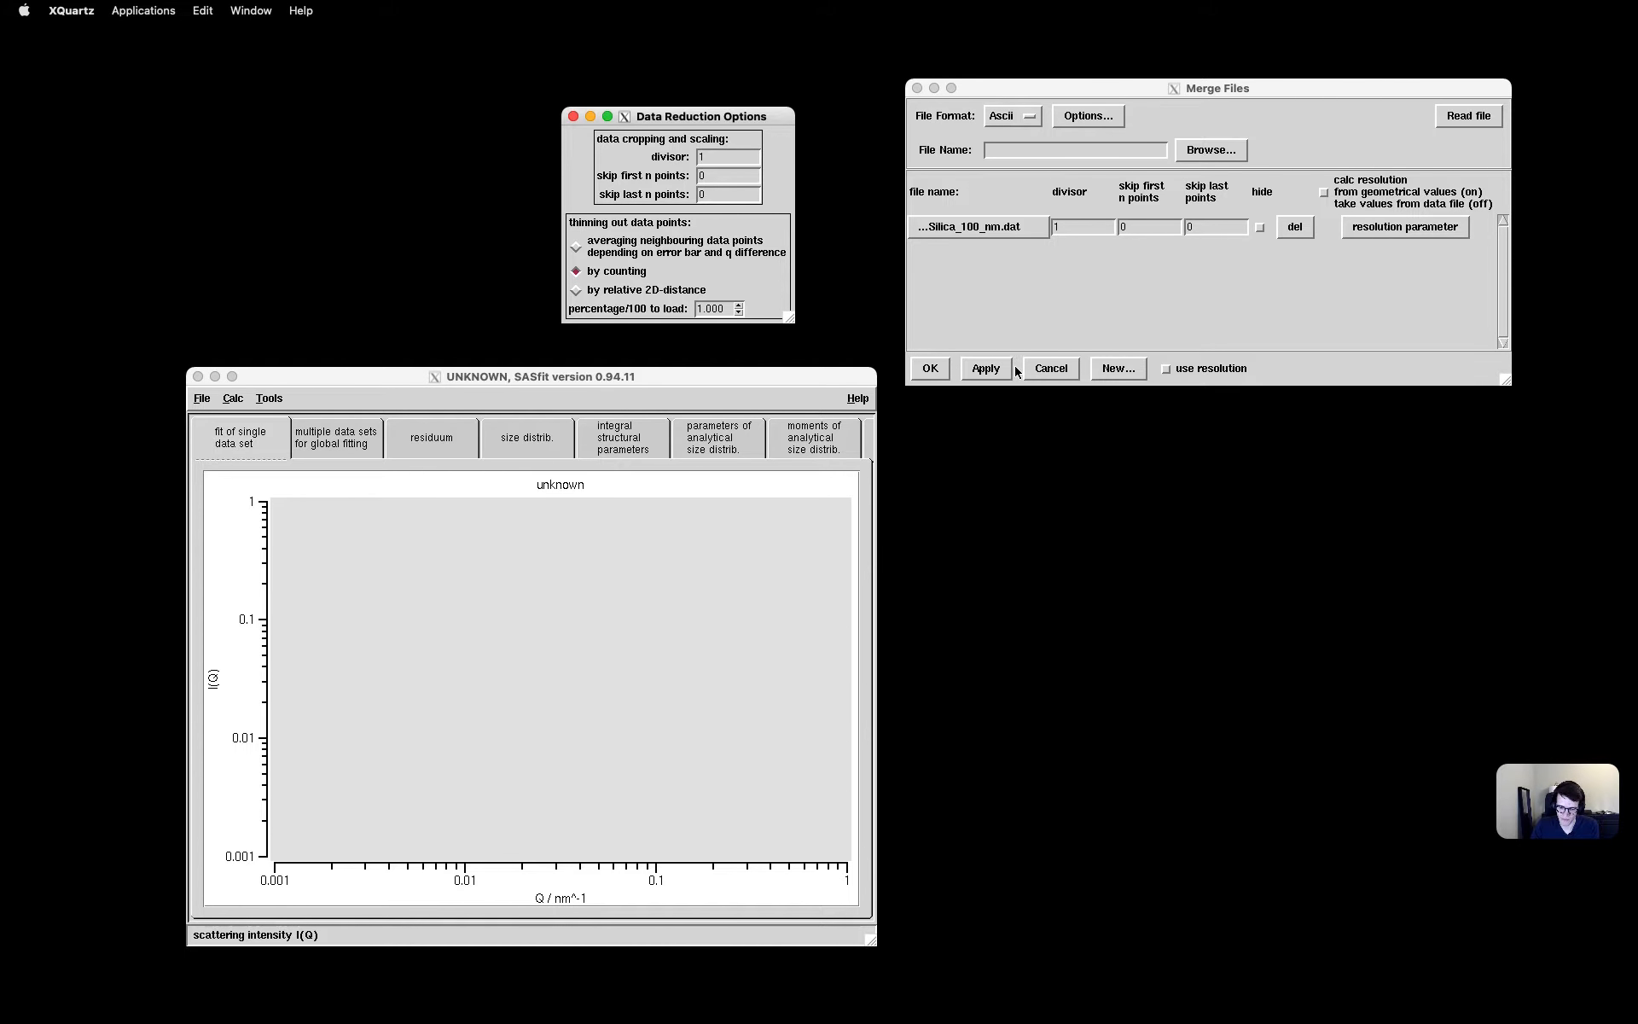
{"action": "left_click", "coordinate": [990, 373]}
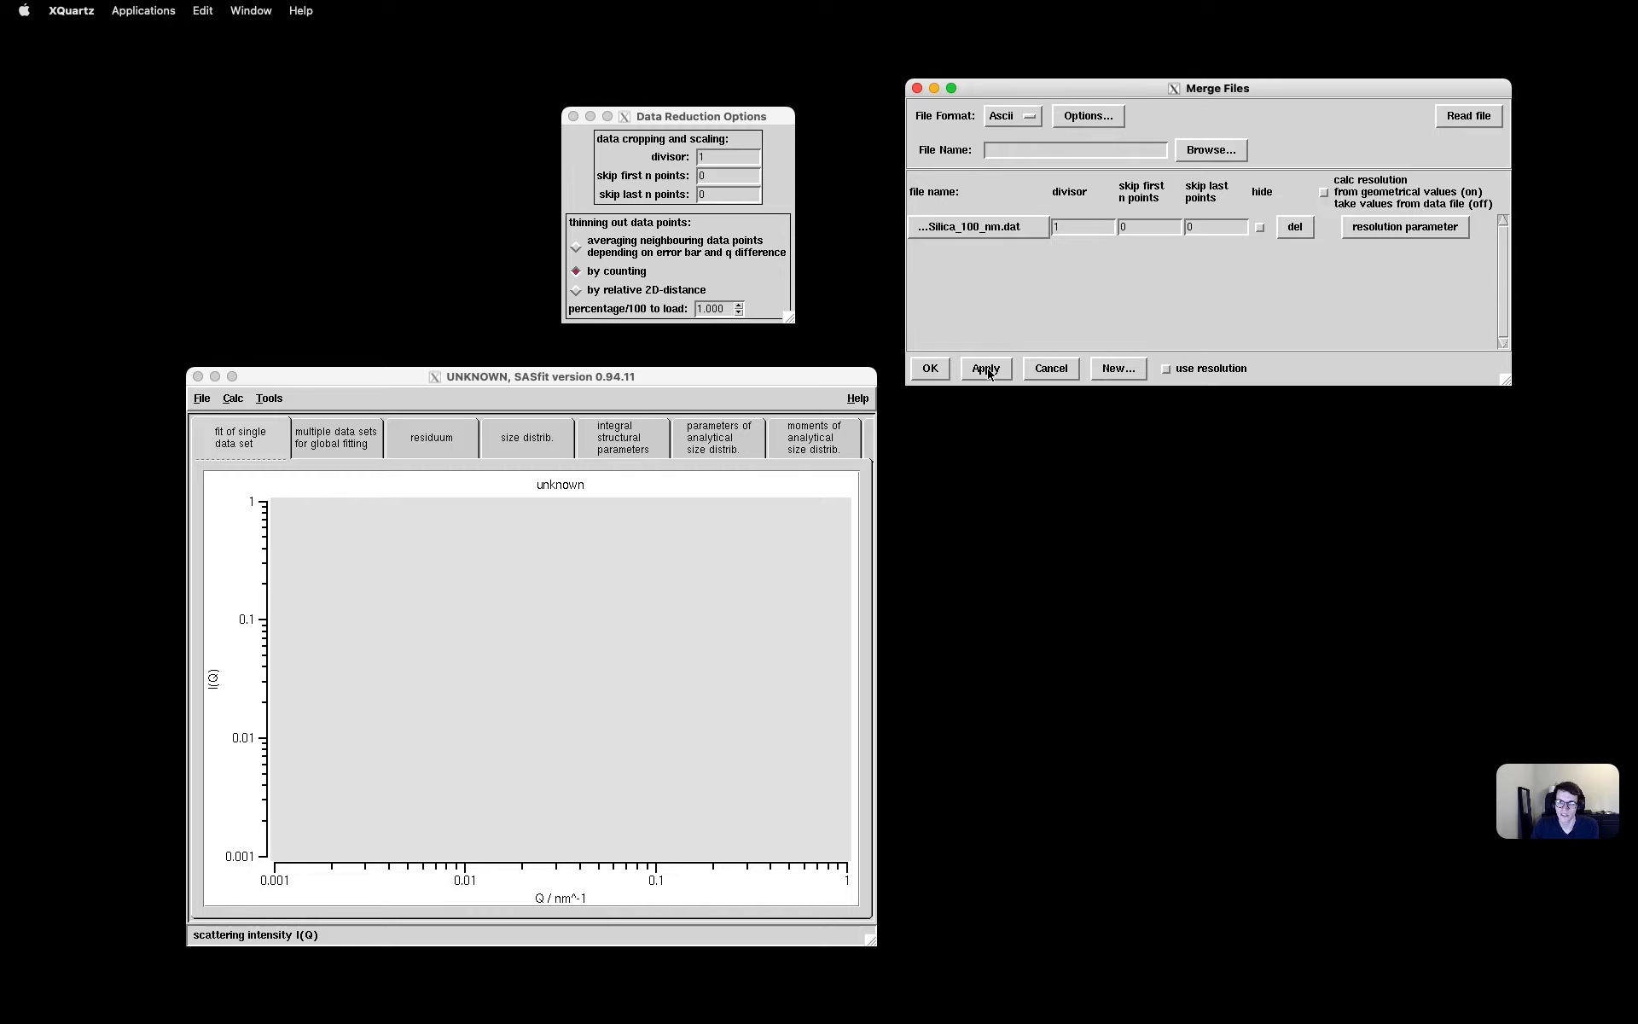
{"action": "left_click", "coordinate": [573, 116]}
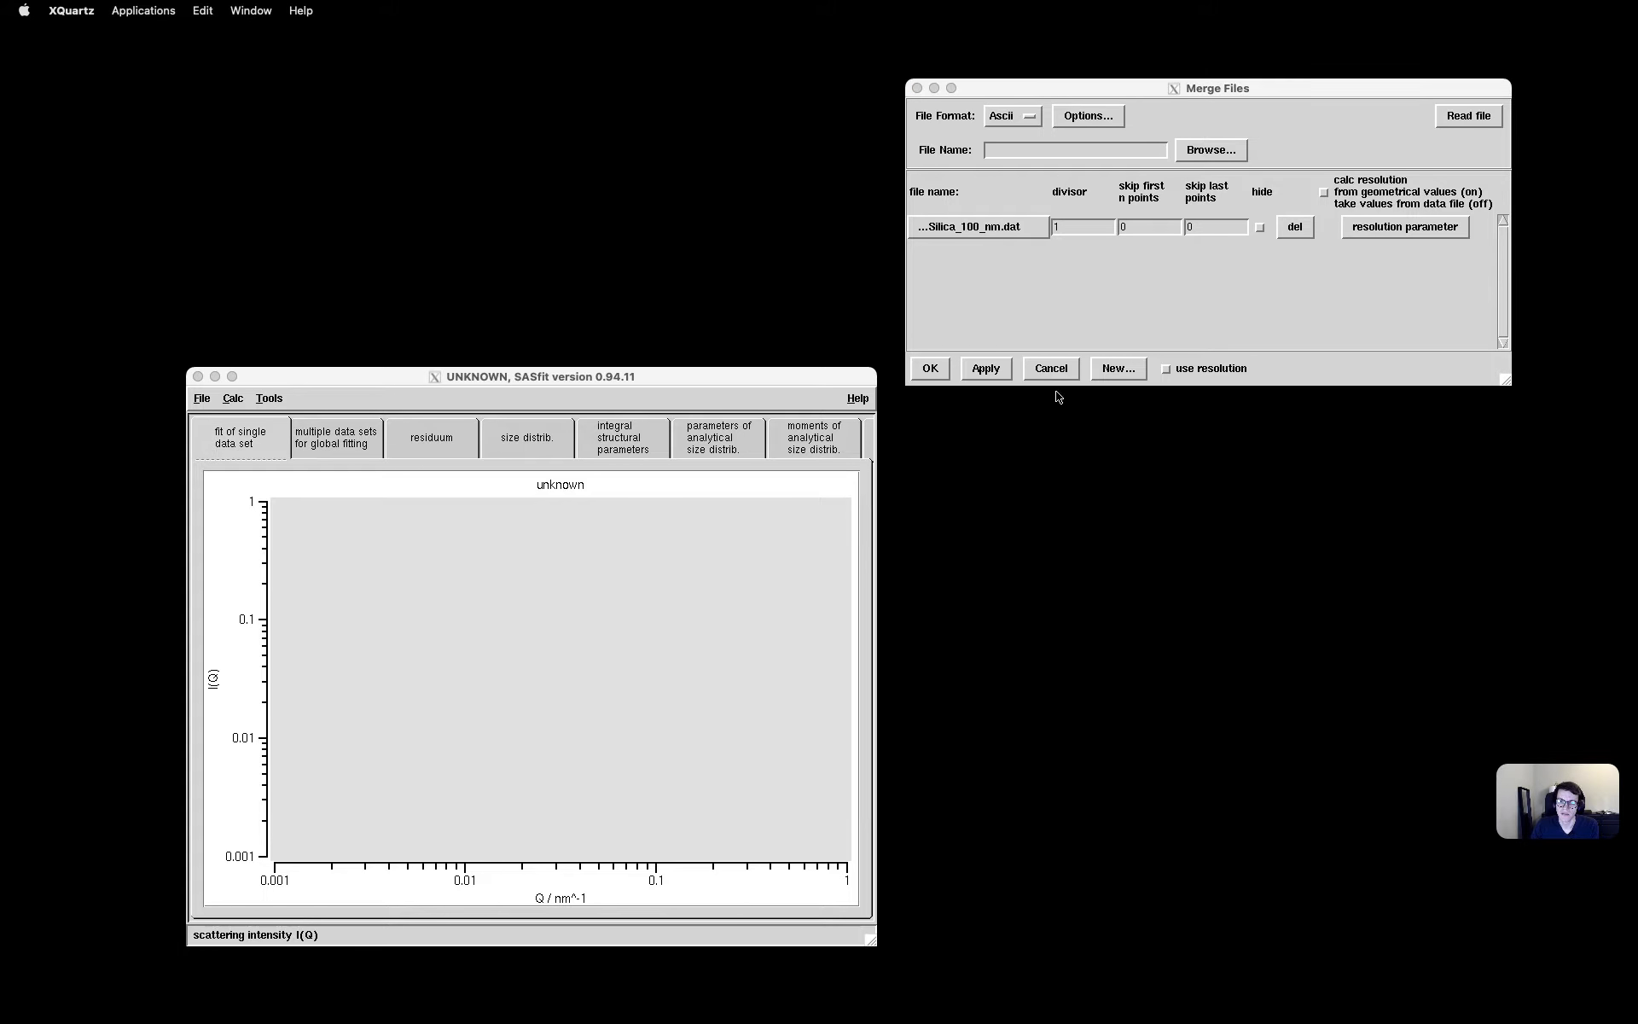
{"action": "left_click", "coordinate": [1000, 374]}
{"action": "left_click", "coordinate": [989, 370]}
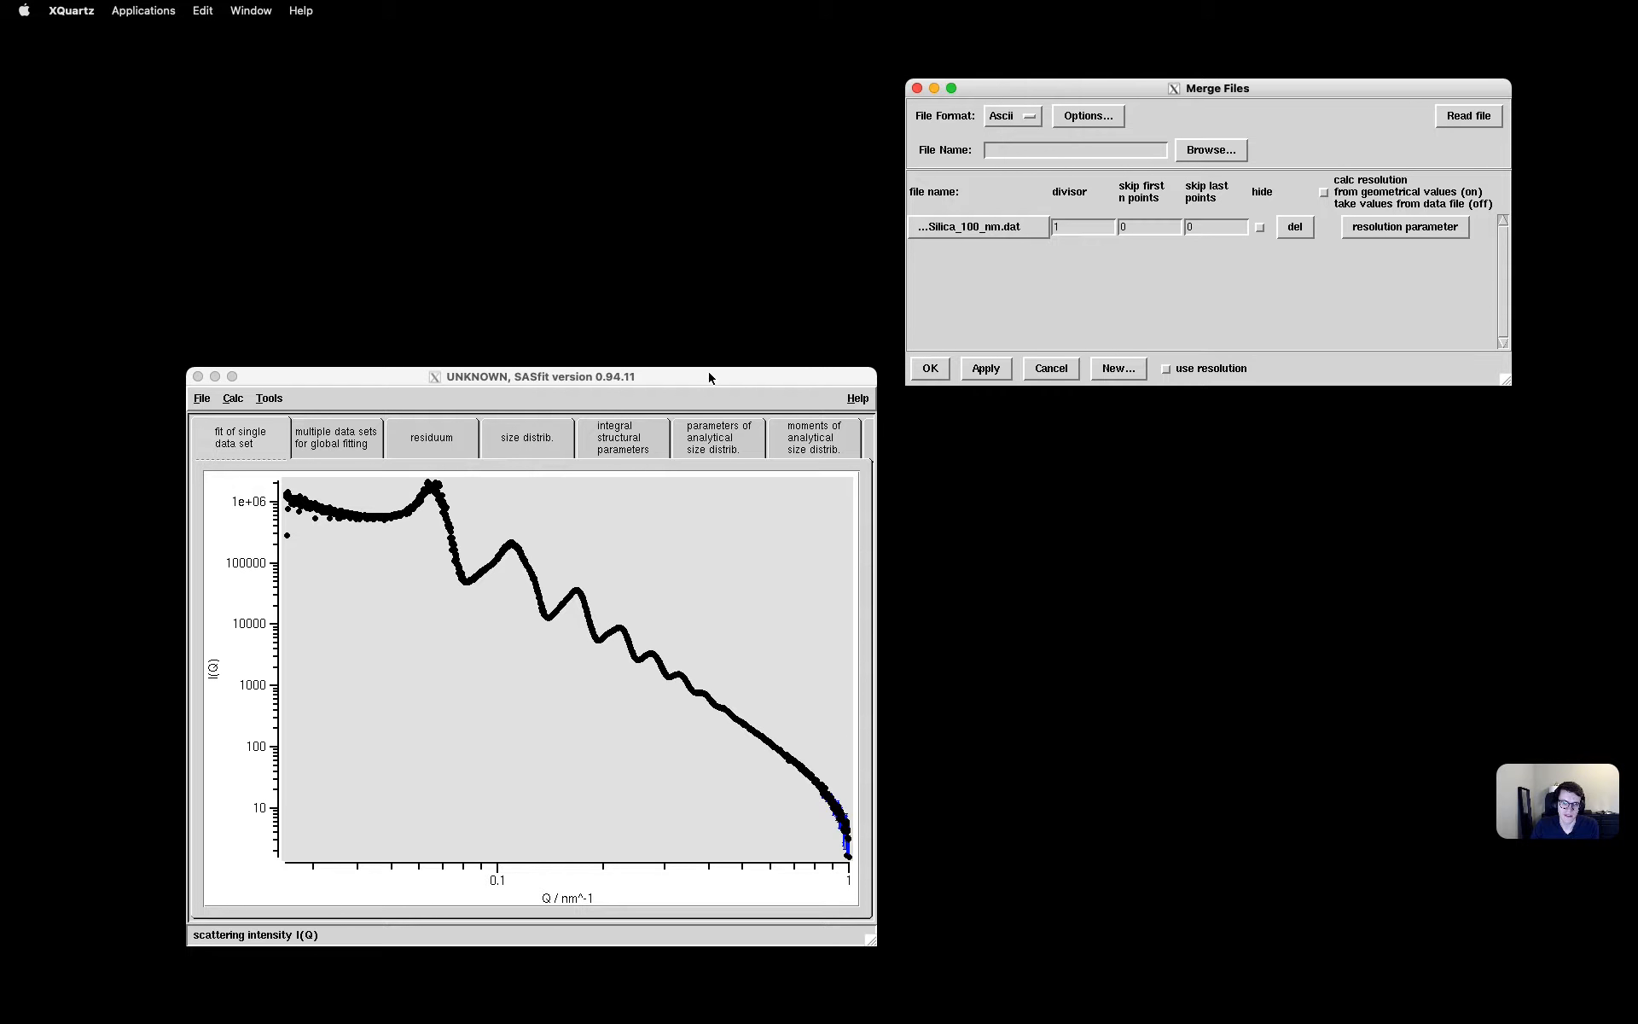
{"action": "left_click_drag", "start_coordinate": [711, 377], "coordinate": [657, 369]}
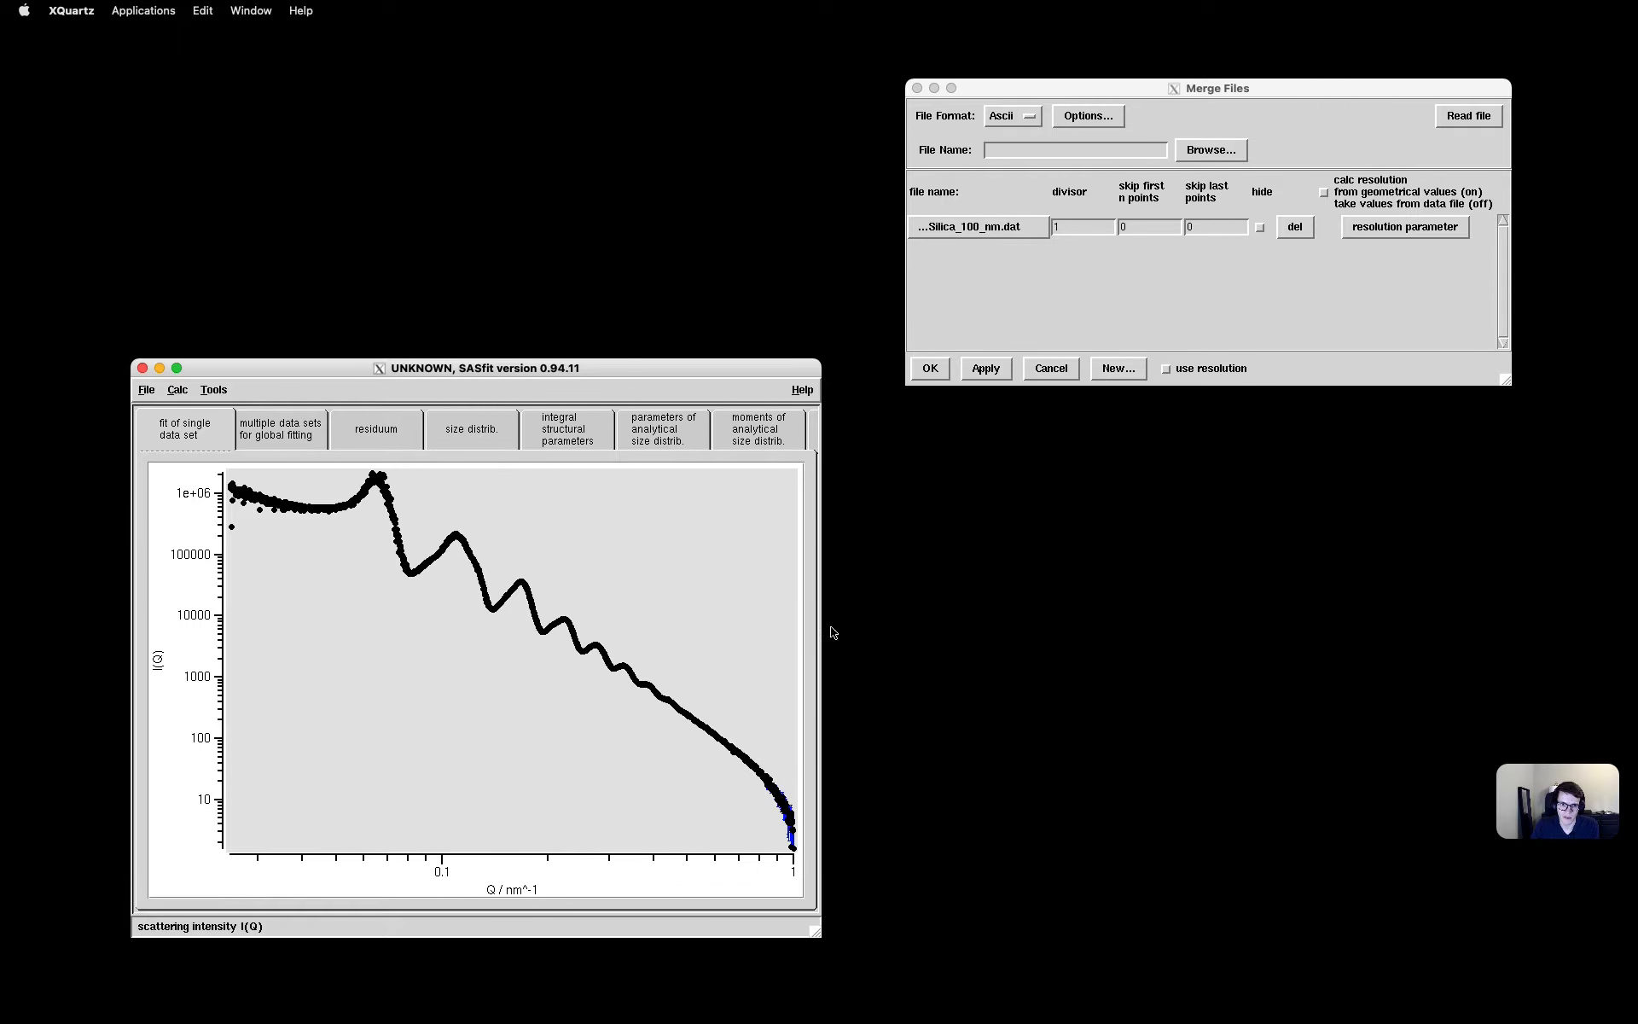
{"action": "left_click_drag", "start_coordinate": [819, 933], "coordinate": [1059, 979]}
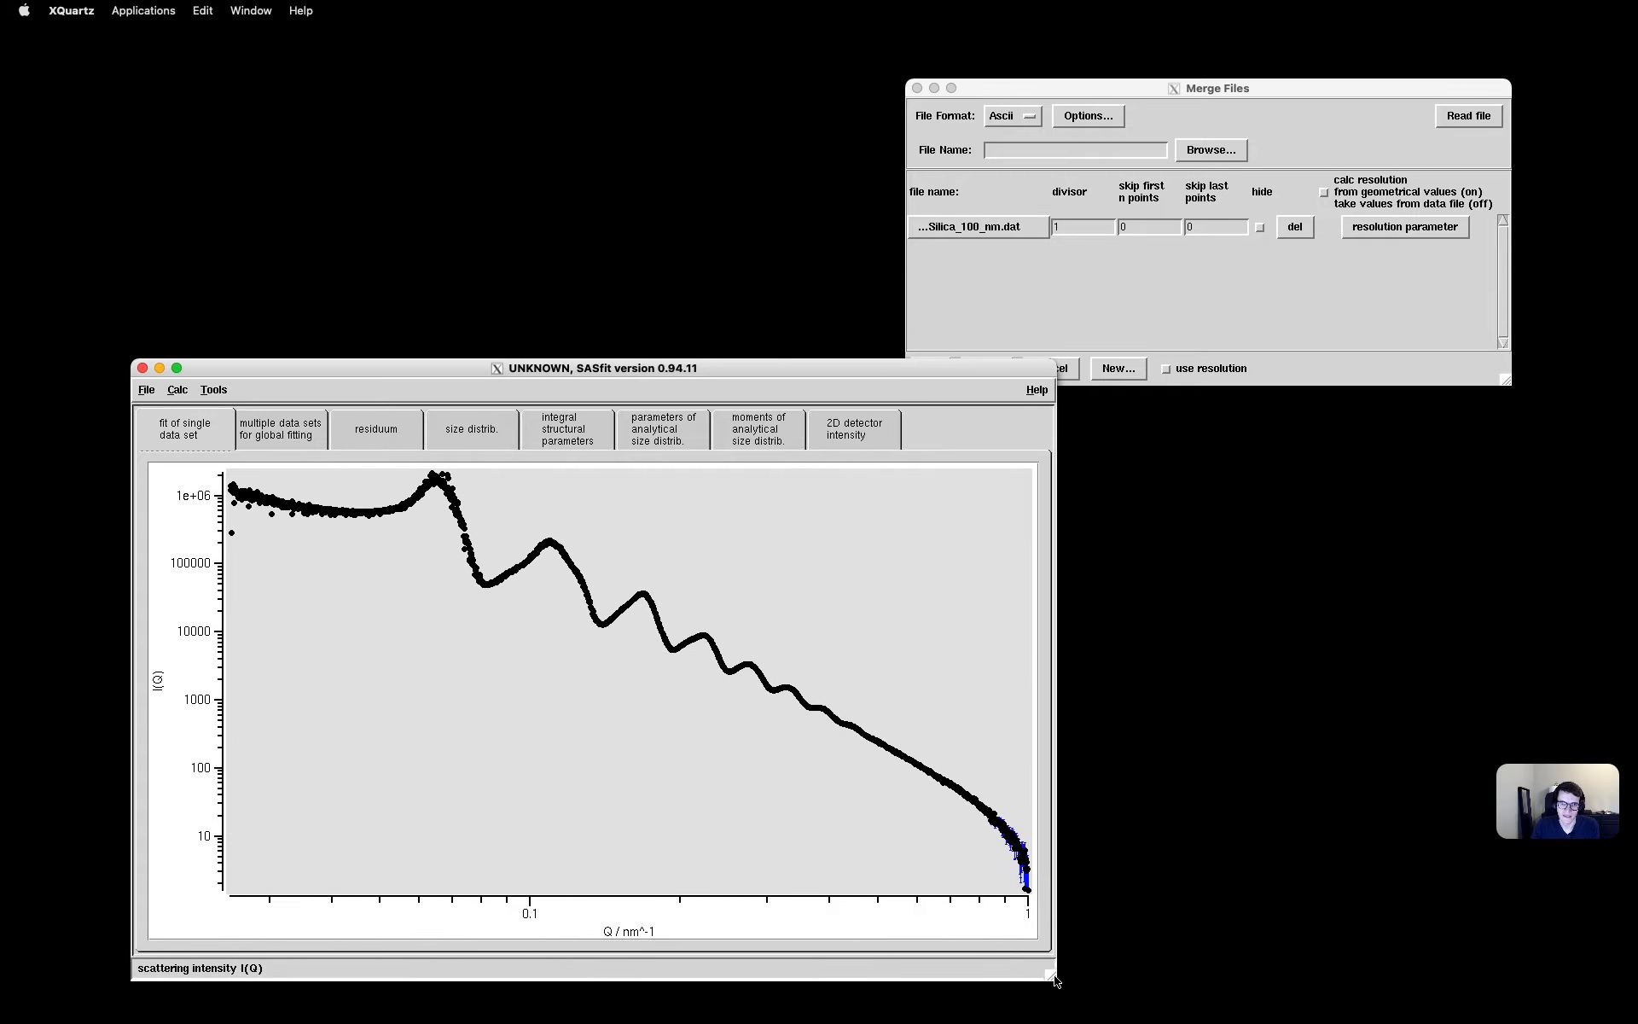
Thin out the silica data points by relative 2D-distance with a minimum point distance of 0.03 and apply it to the plot
{"action": "left_click", "coordinate": [982, 230]}
{"action": "left_click", "coordinate": [981, 230]}
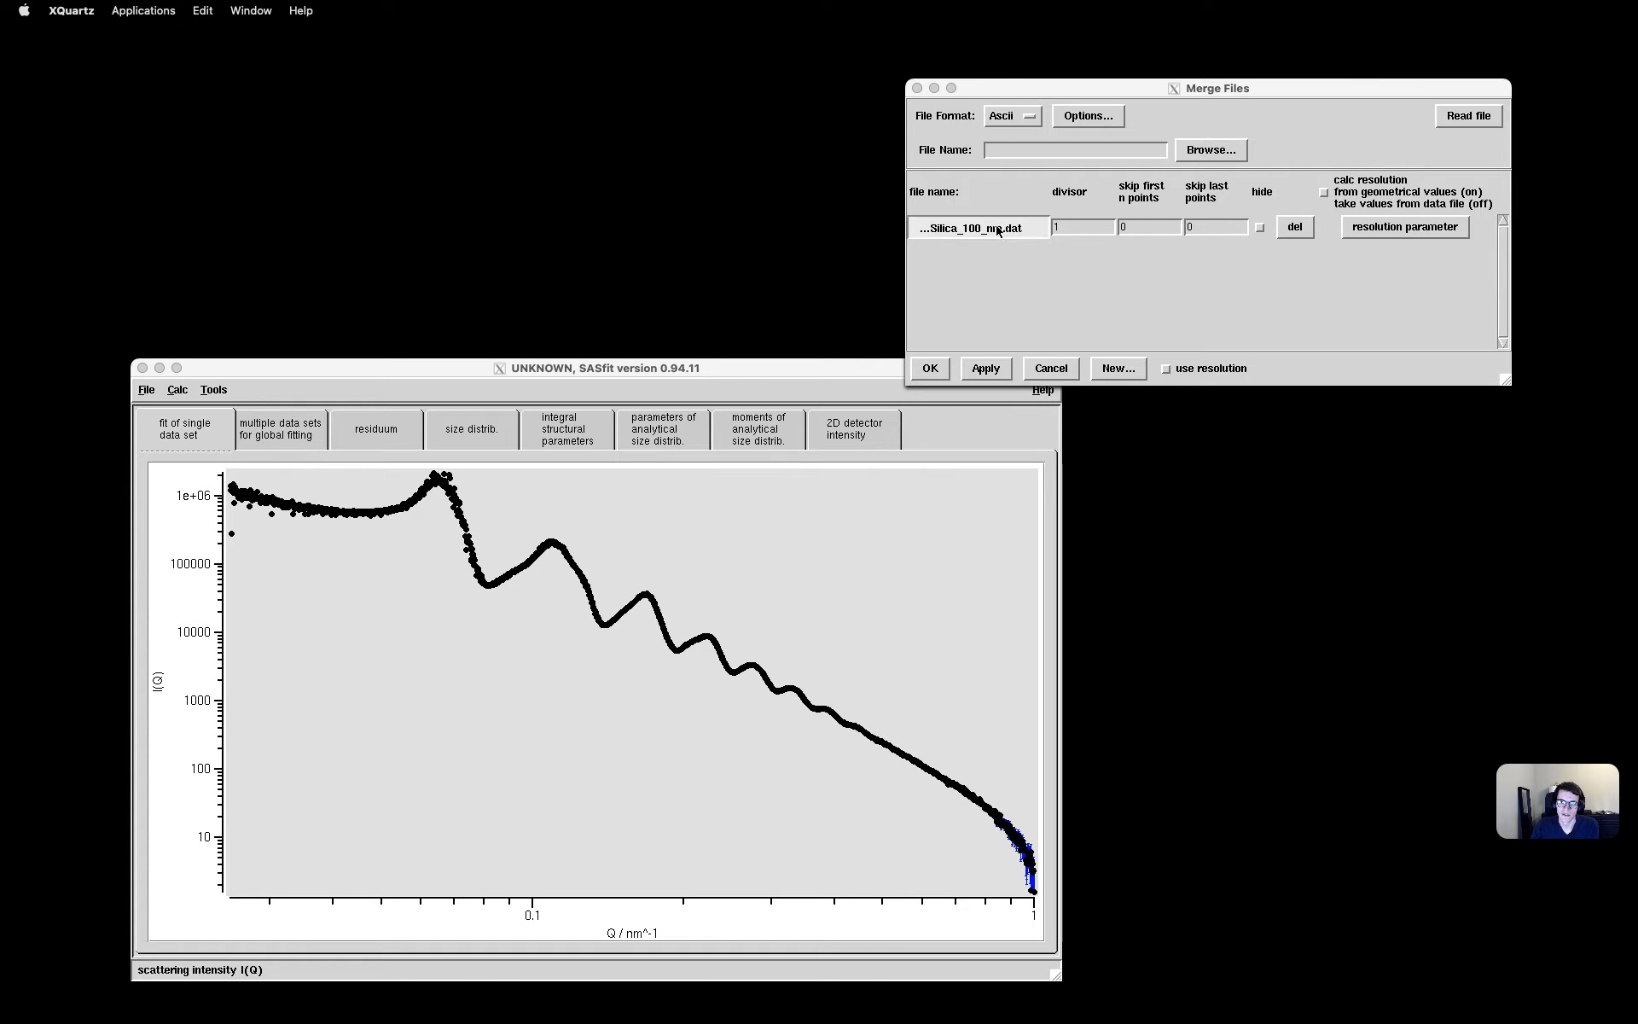
{"action": "left_click_drag", "start_coordinate": [193, 32], "coordinate": [500, 67]}
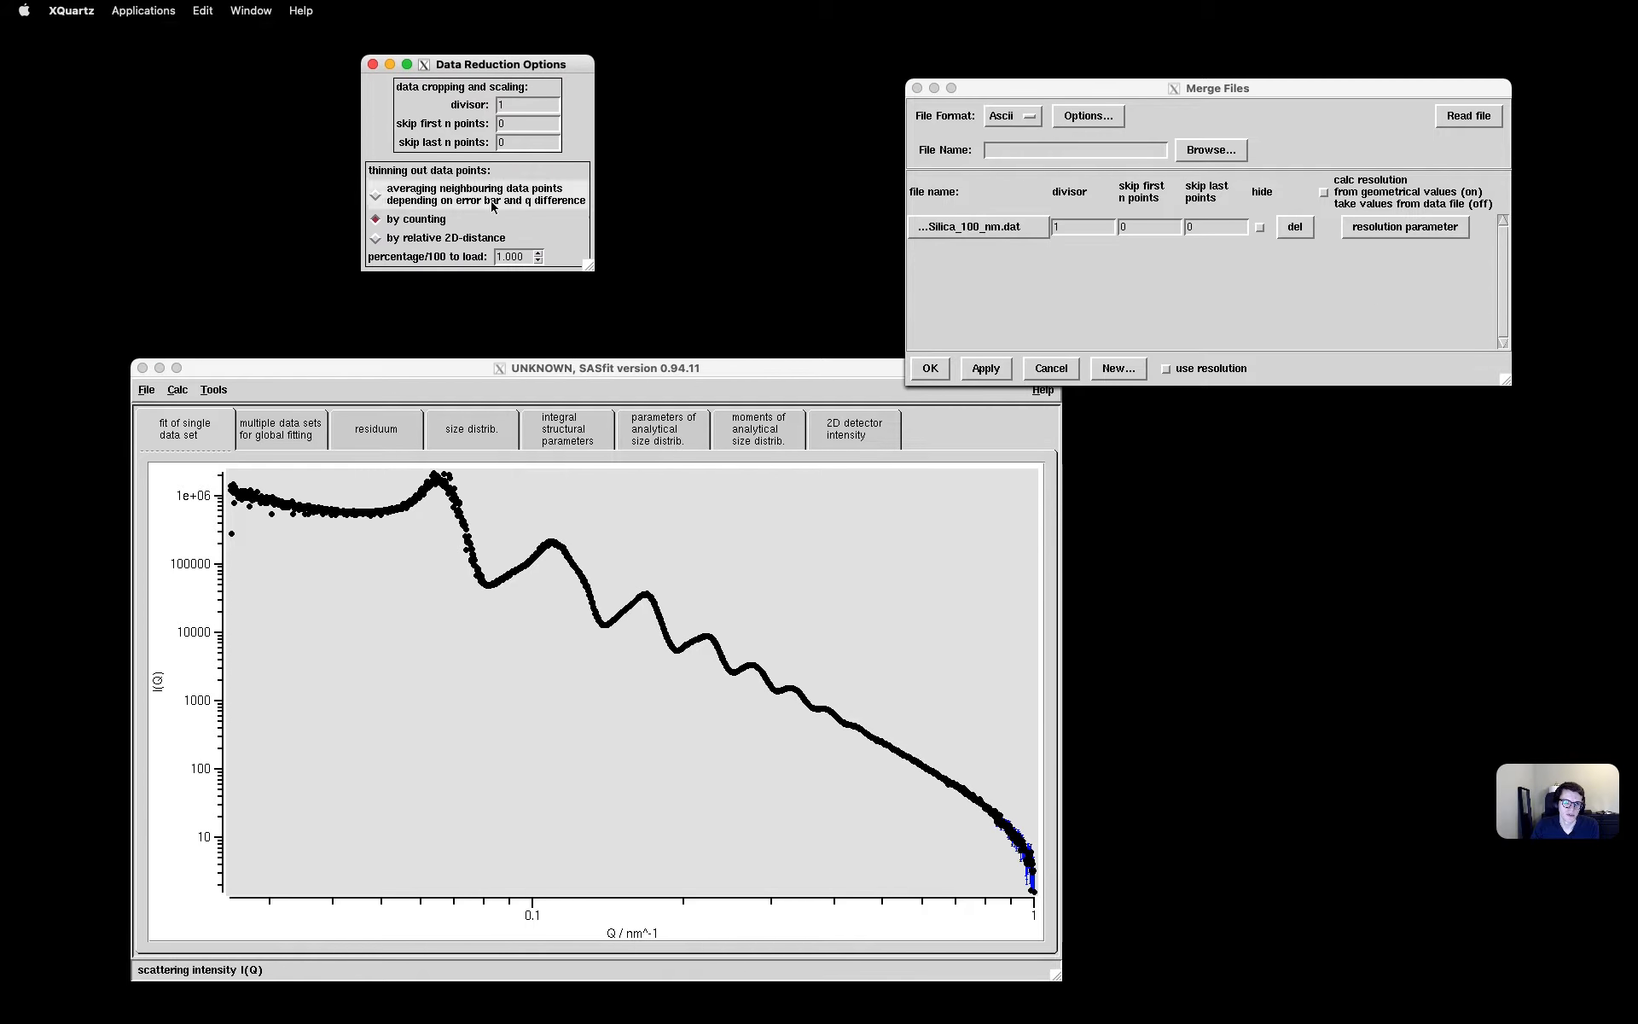
{"action": "left_click", "coordinate": [444, 244]}
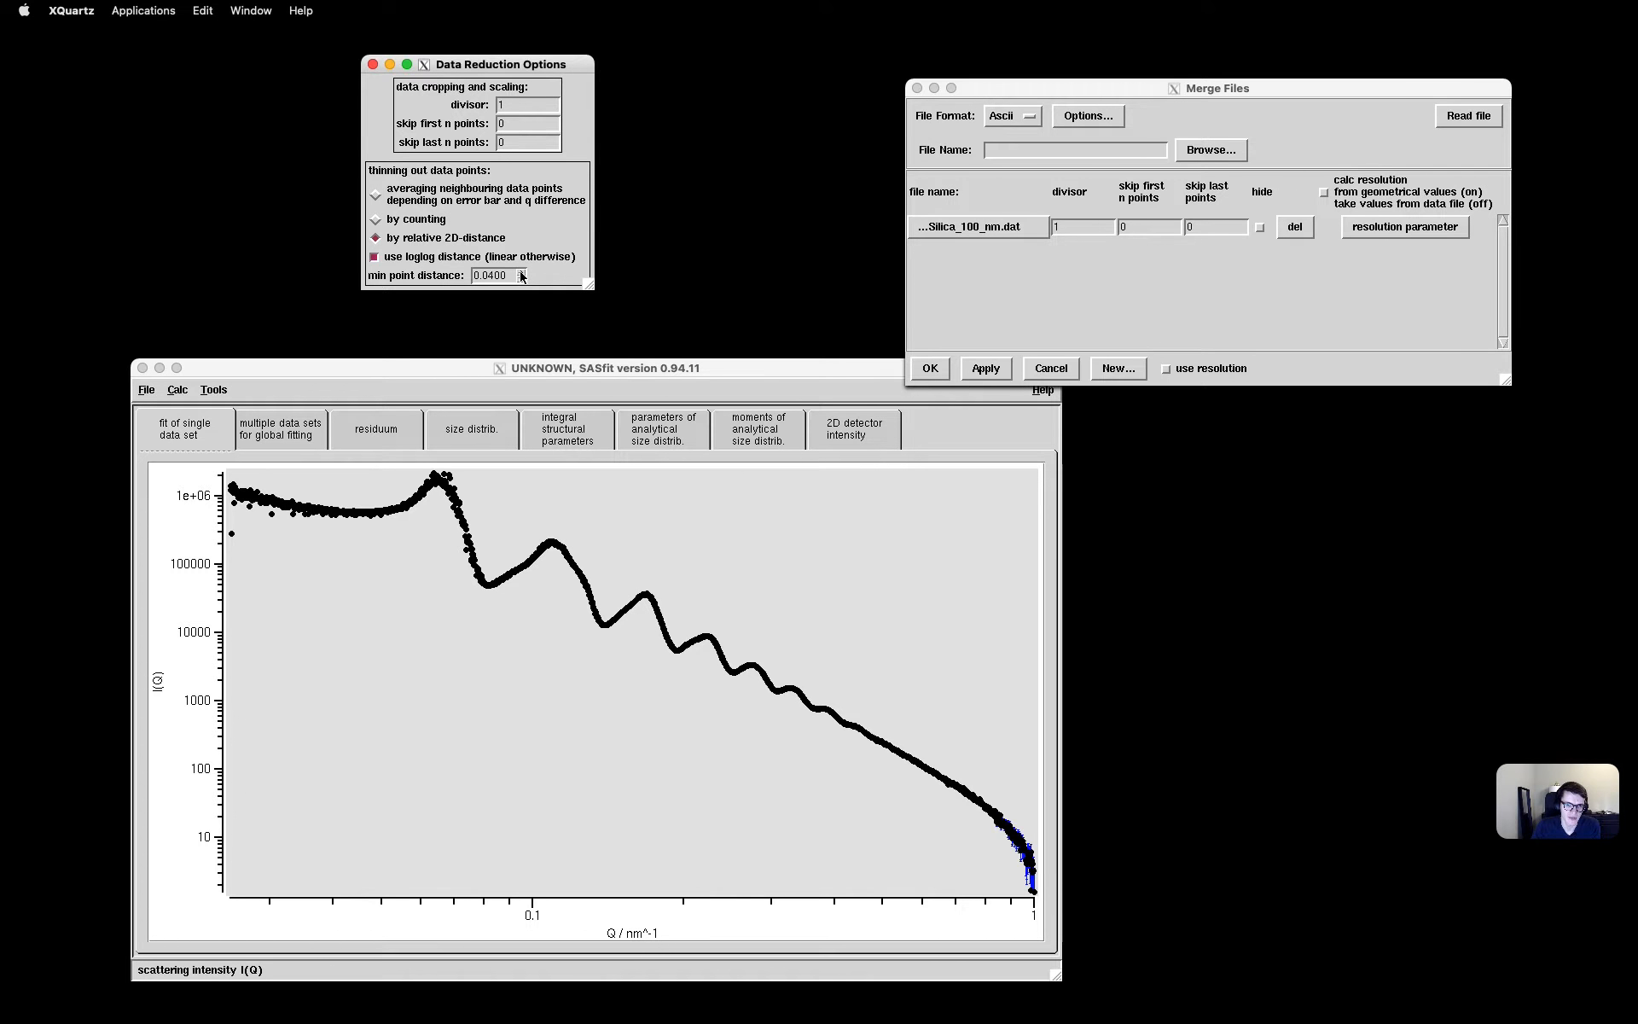
{"action": "left_click", "coordinate": [522, 279]}
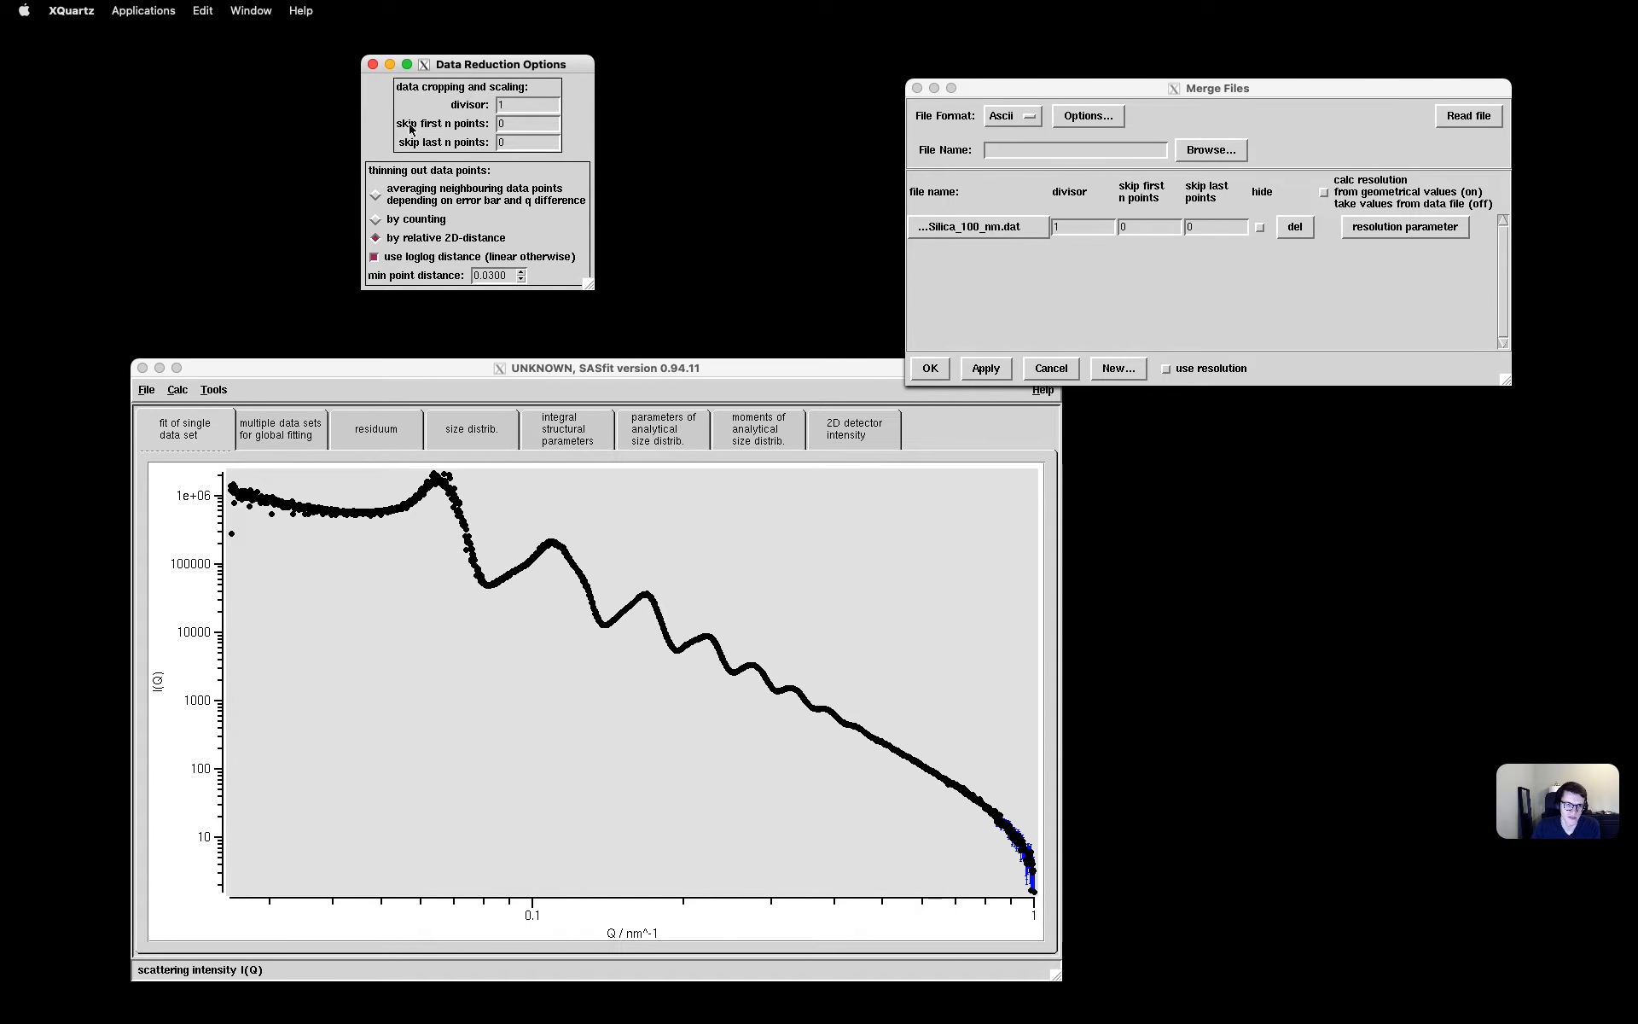
{"action": "left_click", "coordinate": [374, 66]}
{"action": "left_click", "coordinate": [988, 368]}
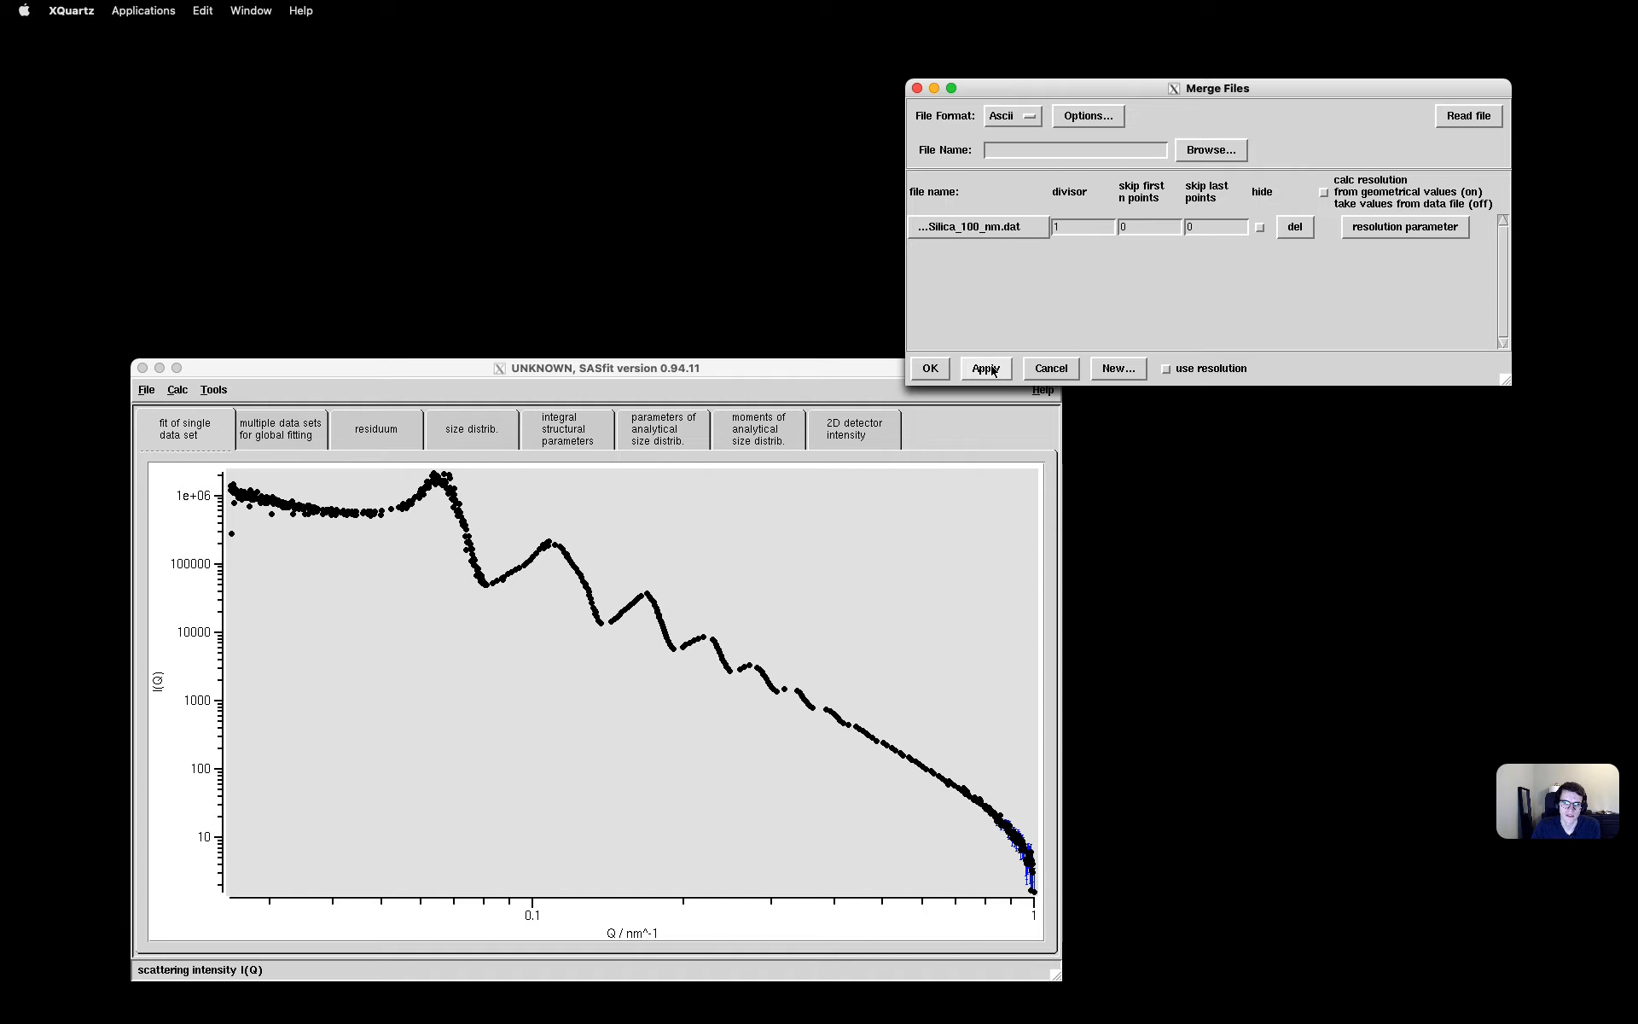
Raise the silica data's minimum point distance to 0.05 and apply it to the plot
{"action": "left_click", "coordinate": [1087, 116]}
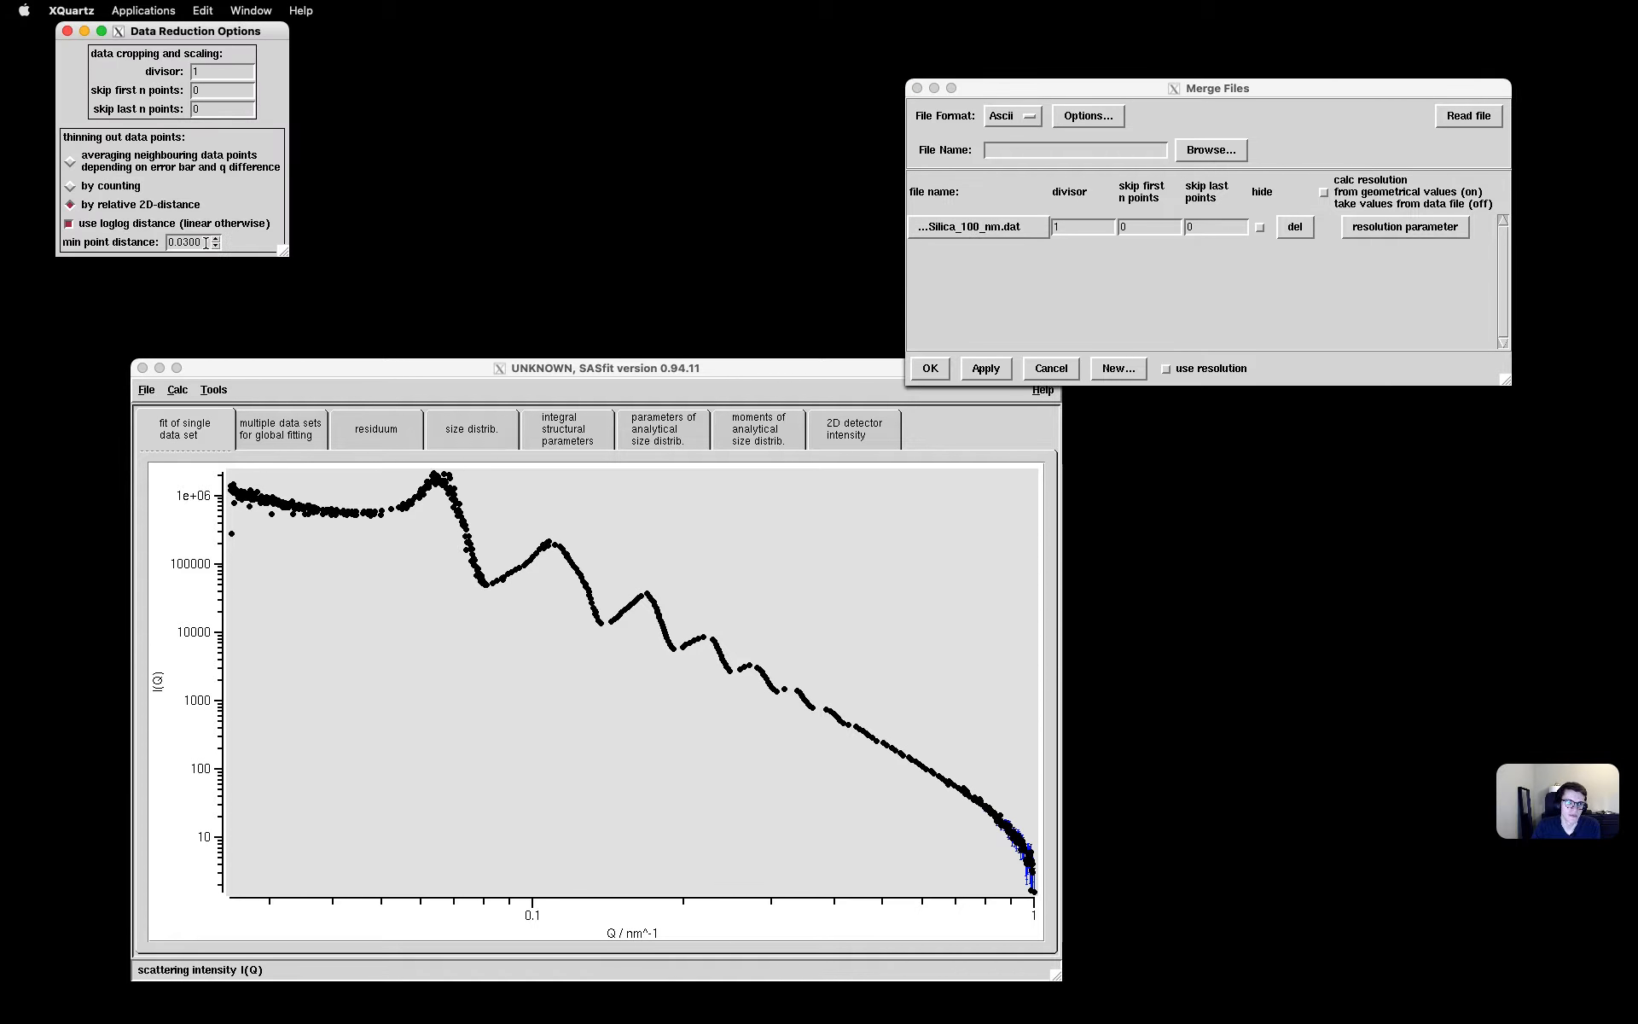
{"action": "left_click", "coordinate": [67, 31]}
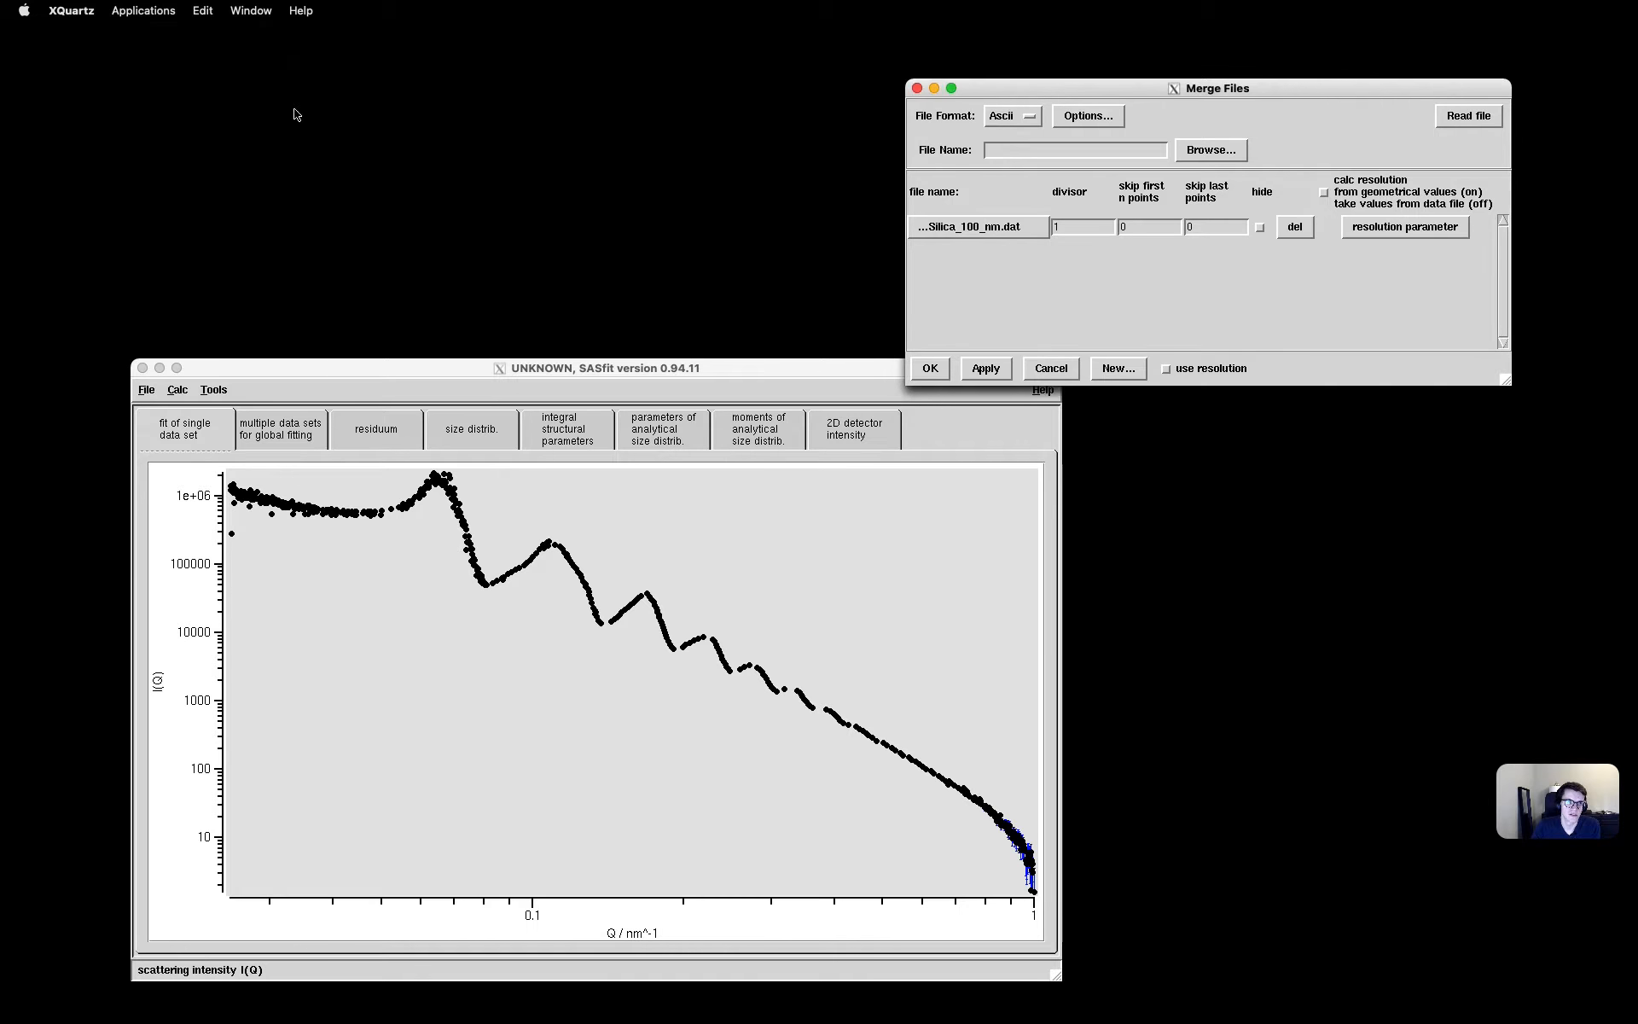
{"action": "left_click", "coordinate": [988, 369]}
{"action": "left_click", "coordinate": [980, 230]}
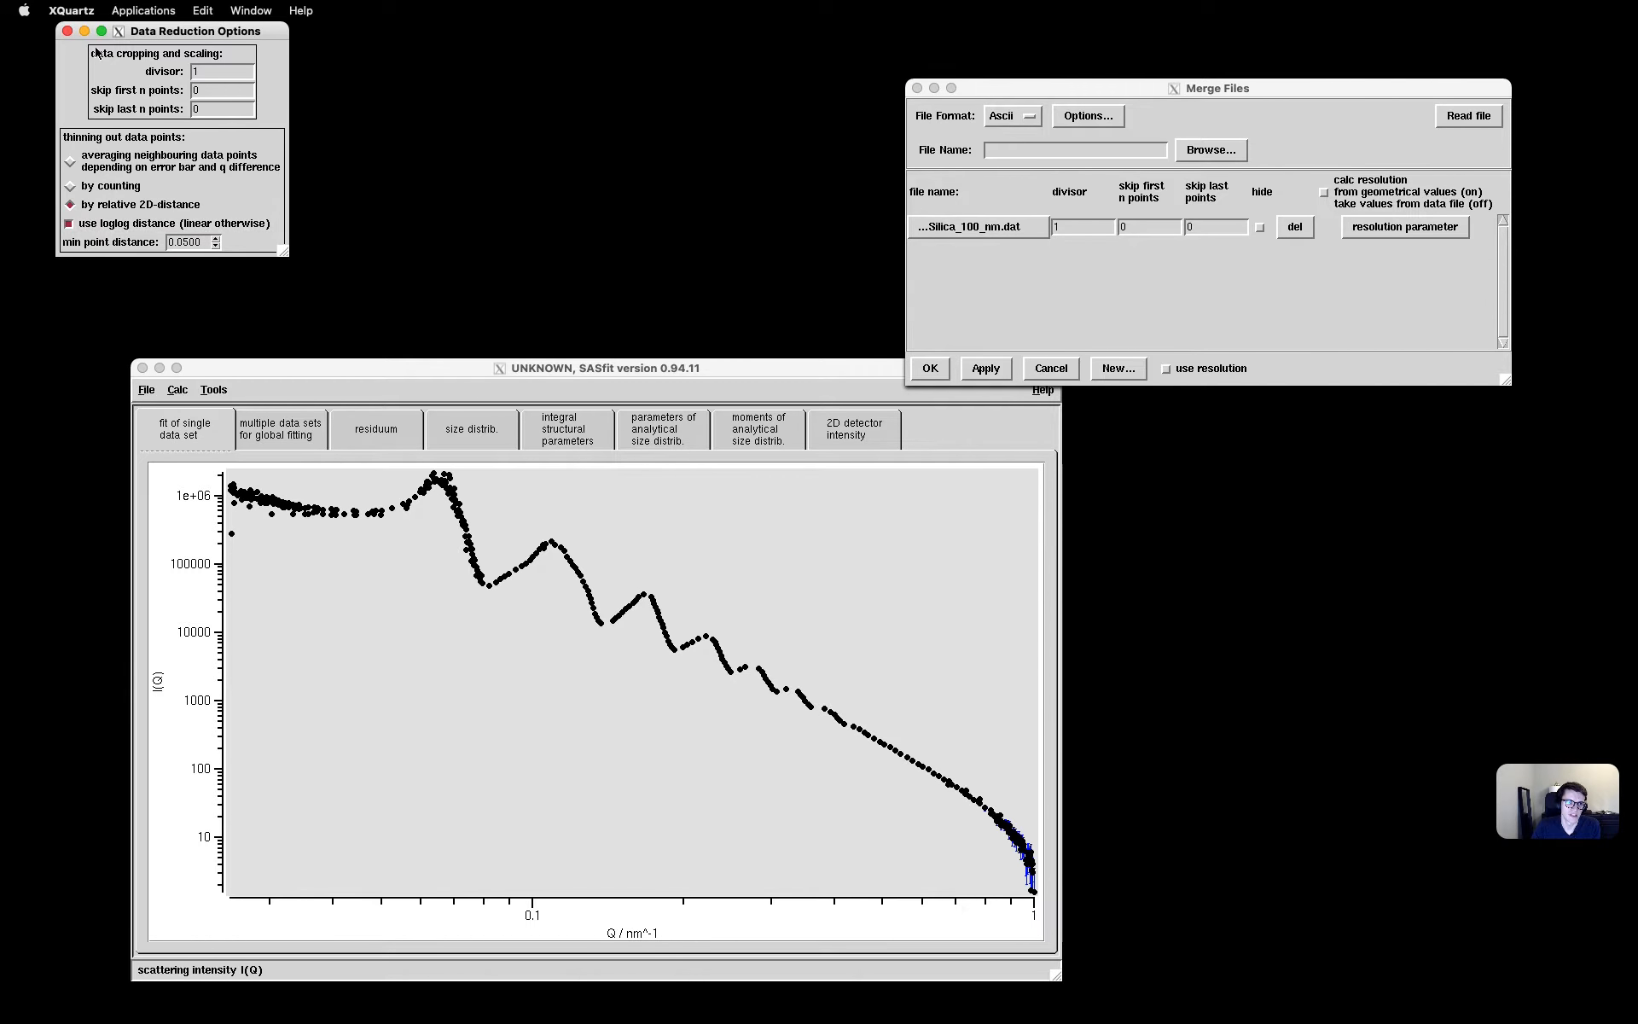
{"action": "left_click", "coordinate": [68, 30]}
{"action": "left_click", "coordinate": [986, 369]}
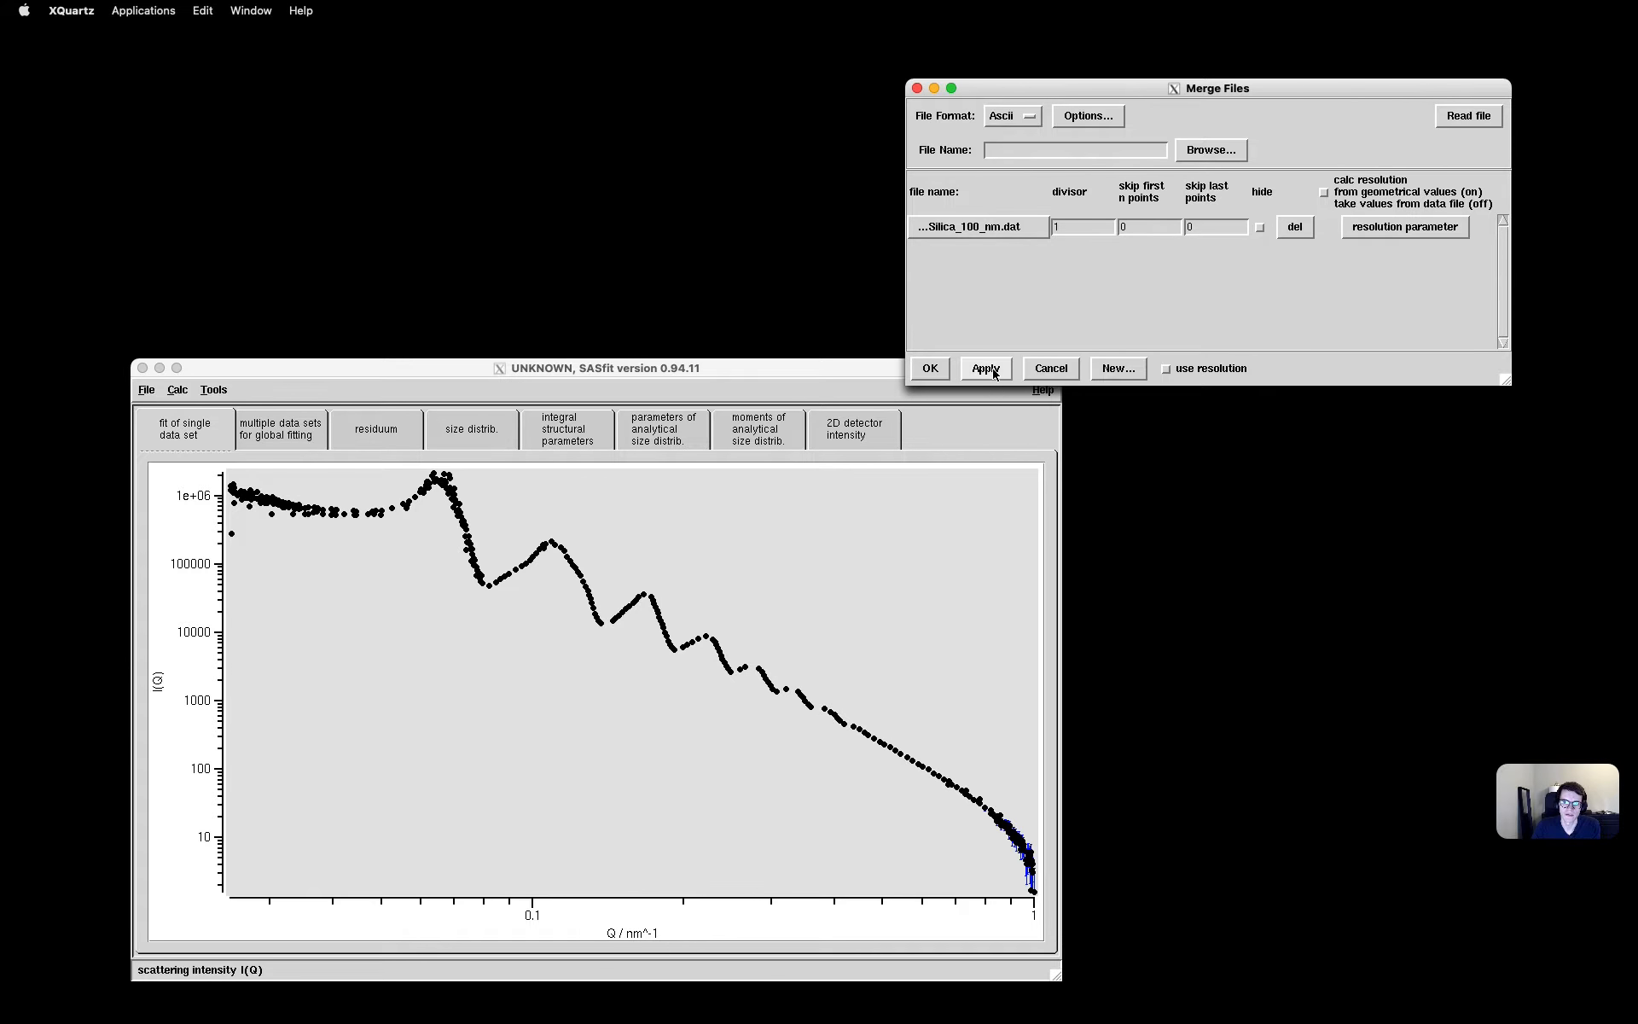
Set the minimum point distance to 0.04, apply it and accept the merged data
{"action": "left_click", "coordinate": [981, 229]}
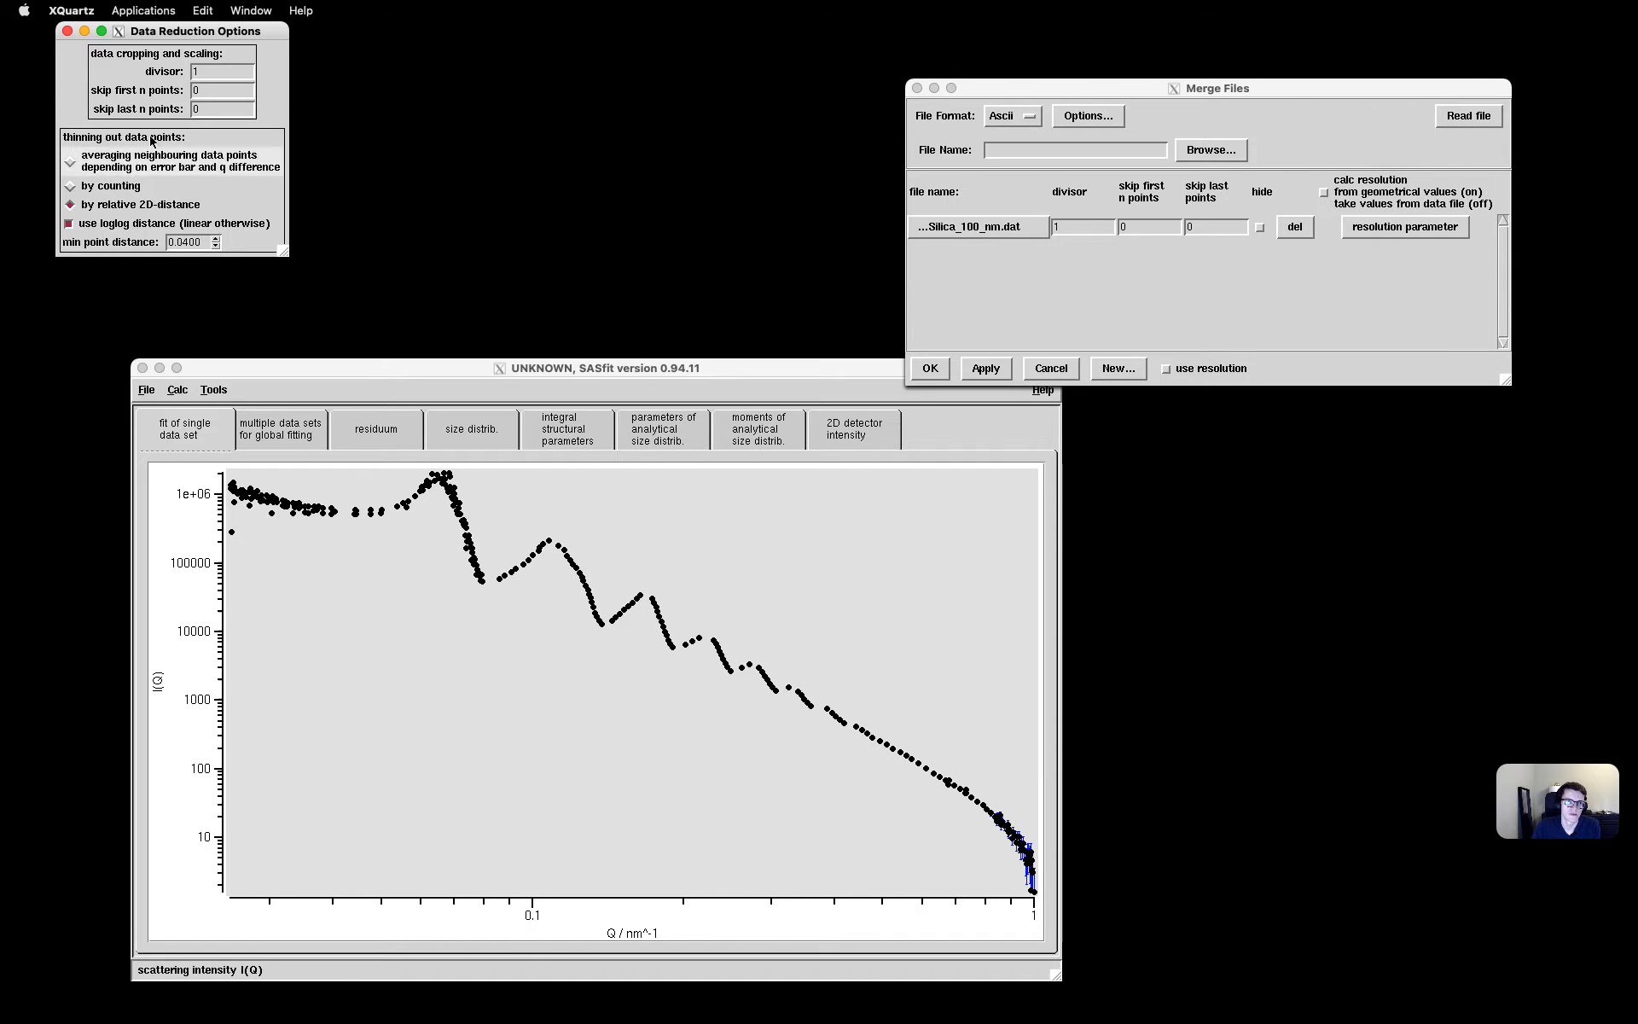
{"action": "left_click", "coordinate": [68, 31]}
{"action": "left_click", "coordinate": [990, 368]}
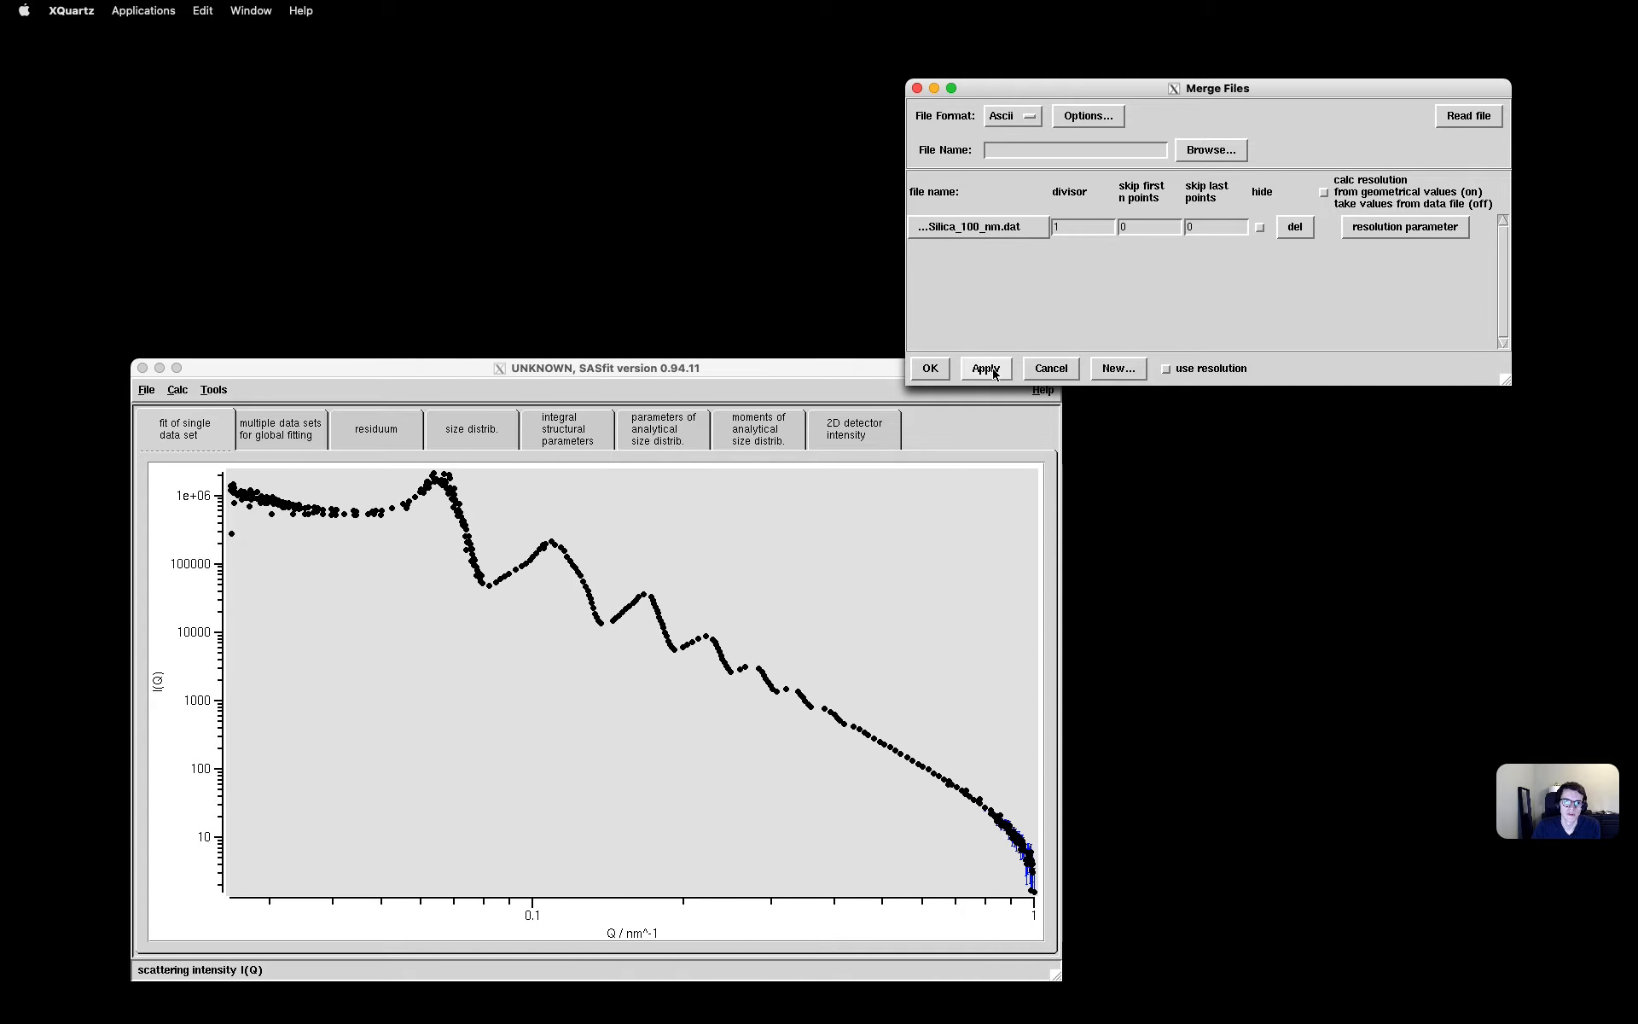
{"action": "left_click", "coordinate": [940, 373]}
Open the analytical form factor input parameters for the single data set and place the window beside the plot
{"action": "left_click_drag", "start_coordinate": [825, 365], "coordinate": [852, 357]}
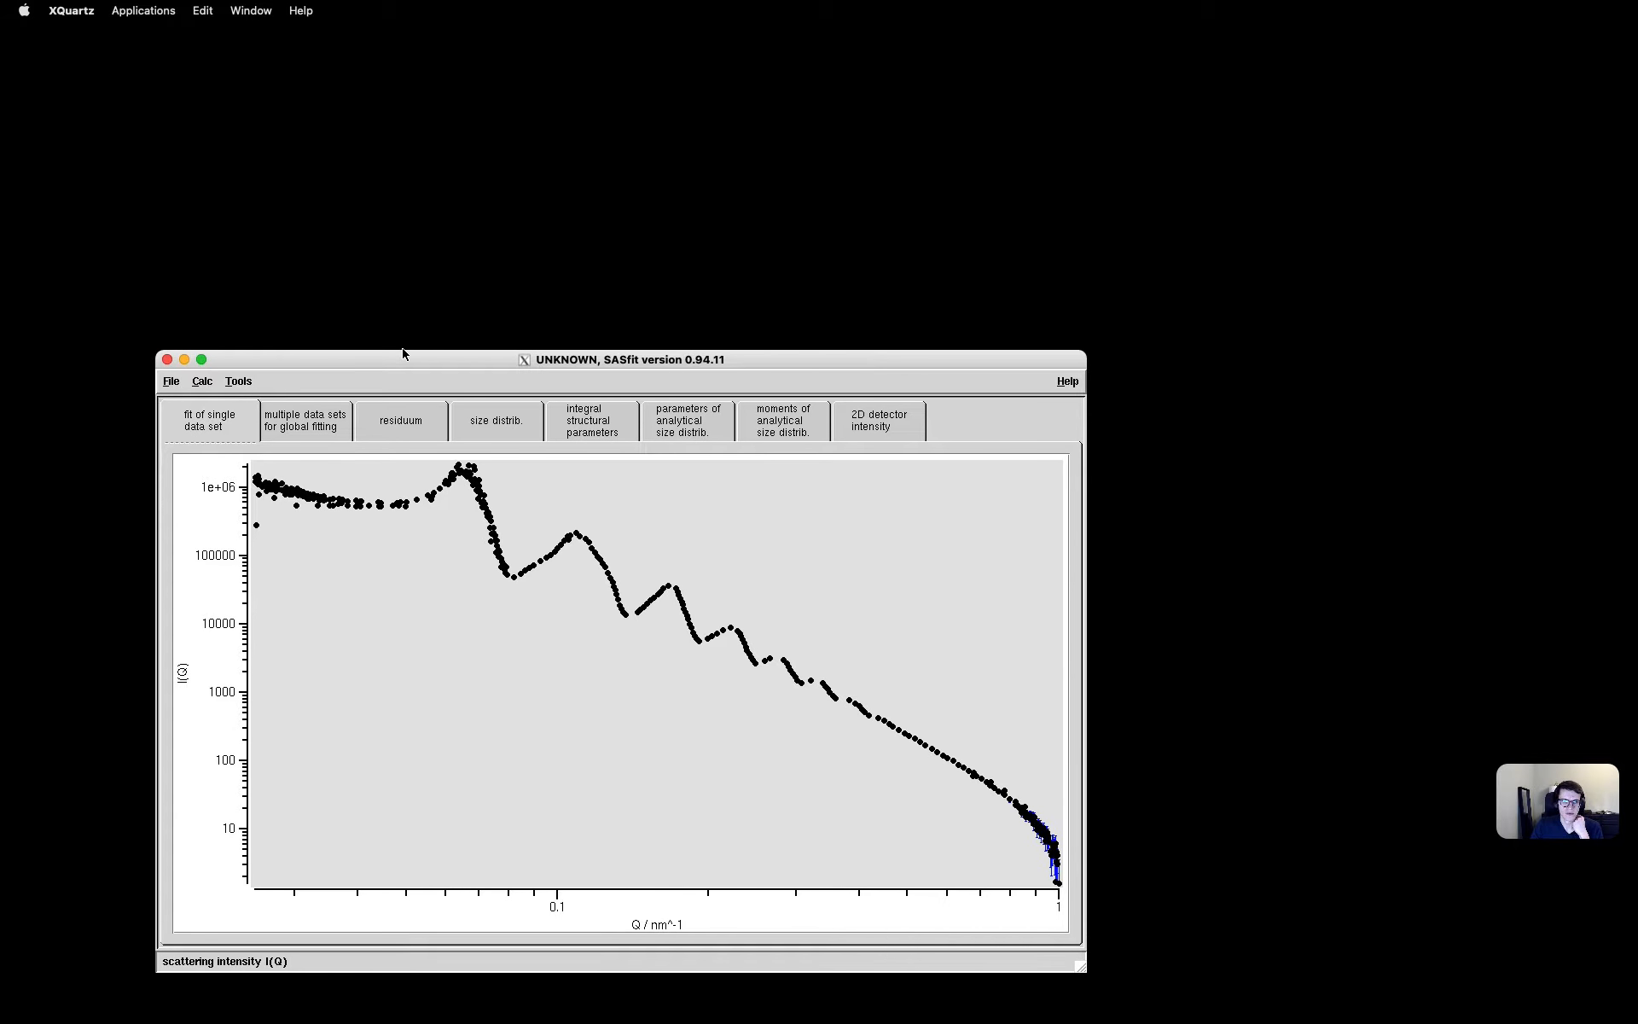
{"action": "left_click", "coordinate": [202, 380]}
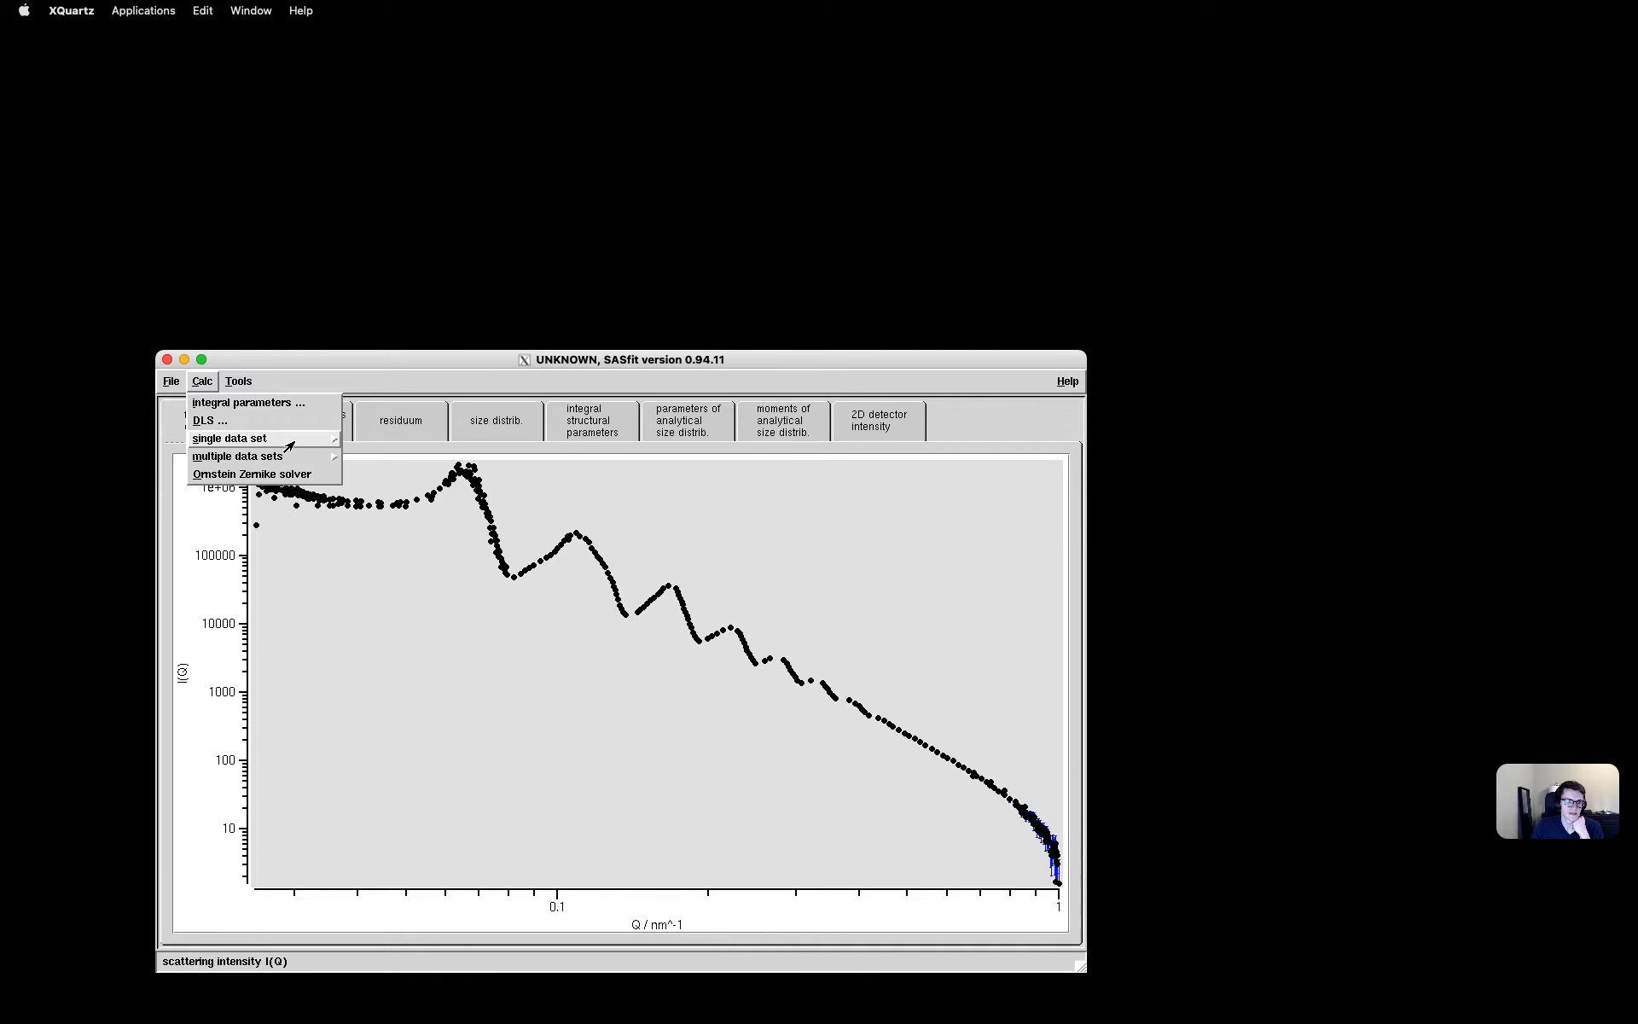
{"action": "mouse_move", "coordinate": [290, 445]}
{"action": "left_click", "coordinate": [361, 448]}
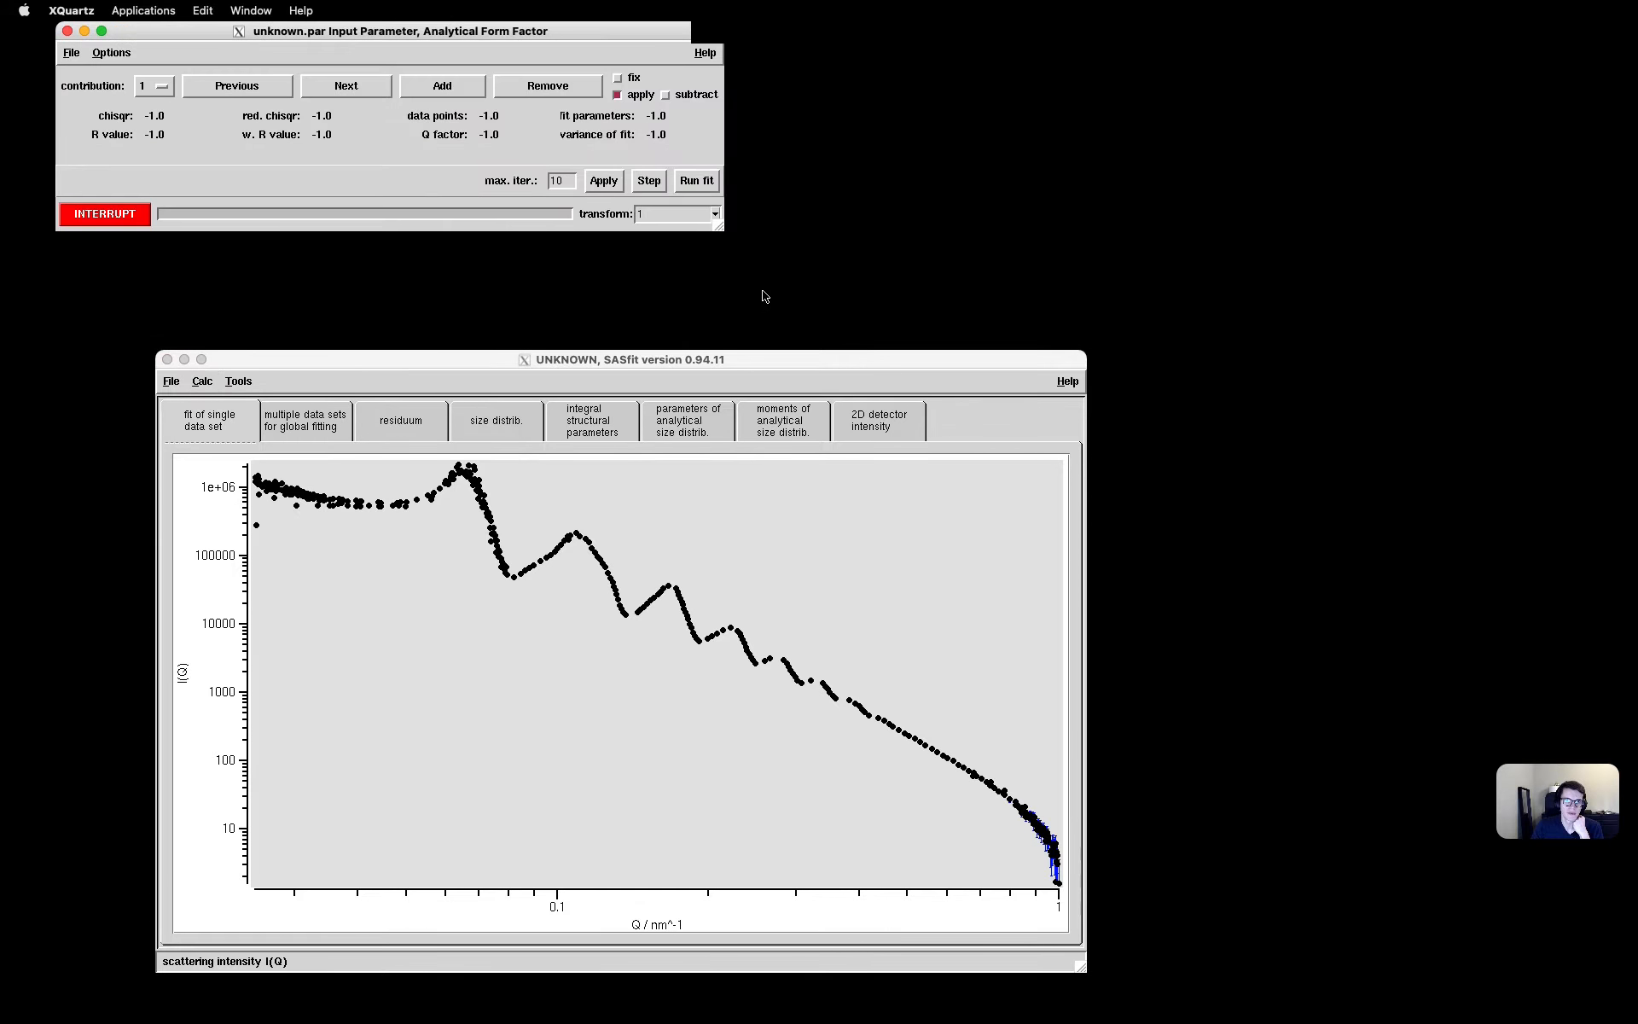
{"action": "left_click_drag", "start_coordinate": [533, 40], "coordinate": [1273, 124]}
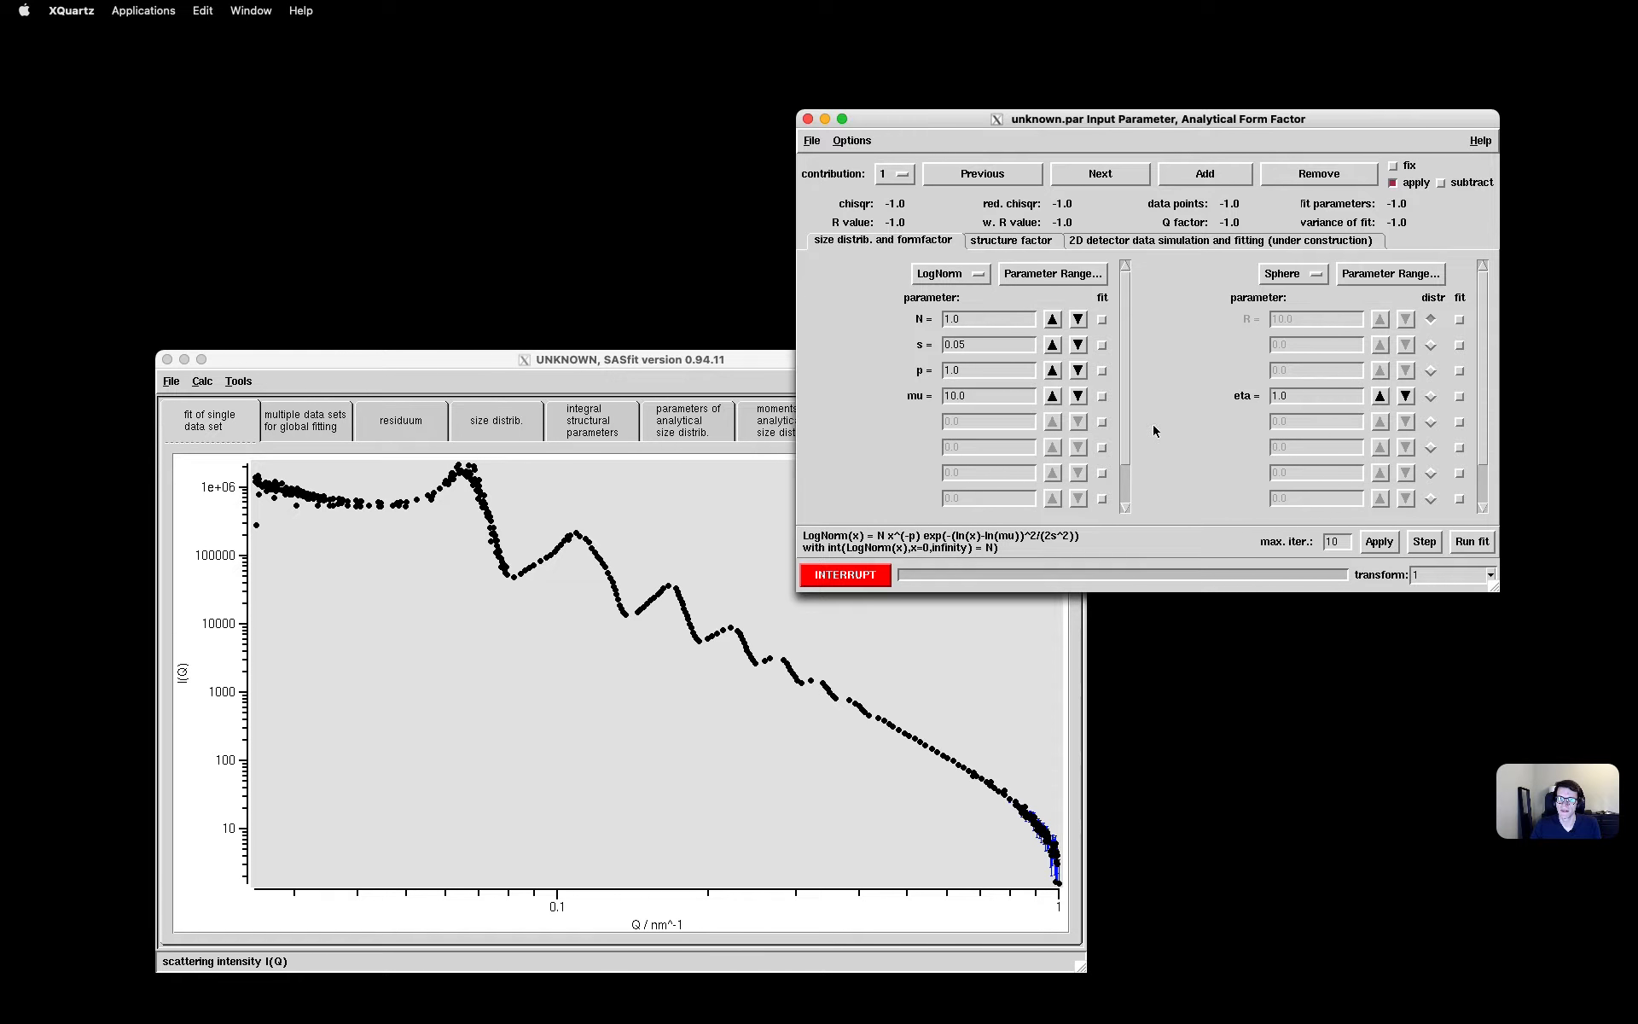
Calculate the LogNorm sphere model curve with the default parameters and arrange the windows to compare it with the data
{"action": "left_click", "coordinate": [1382, 545]}
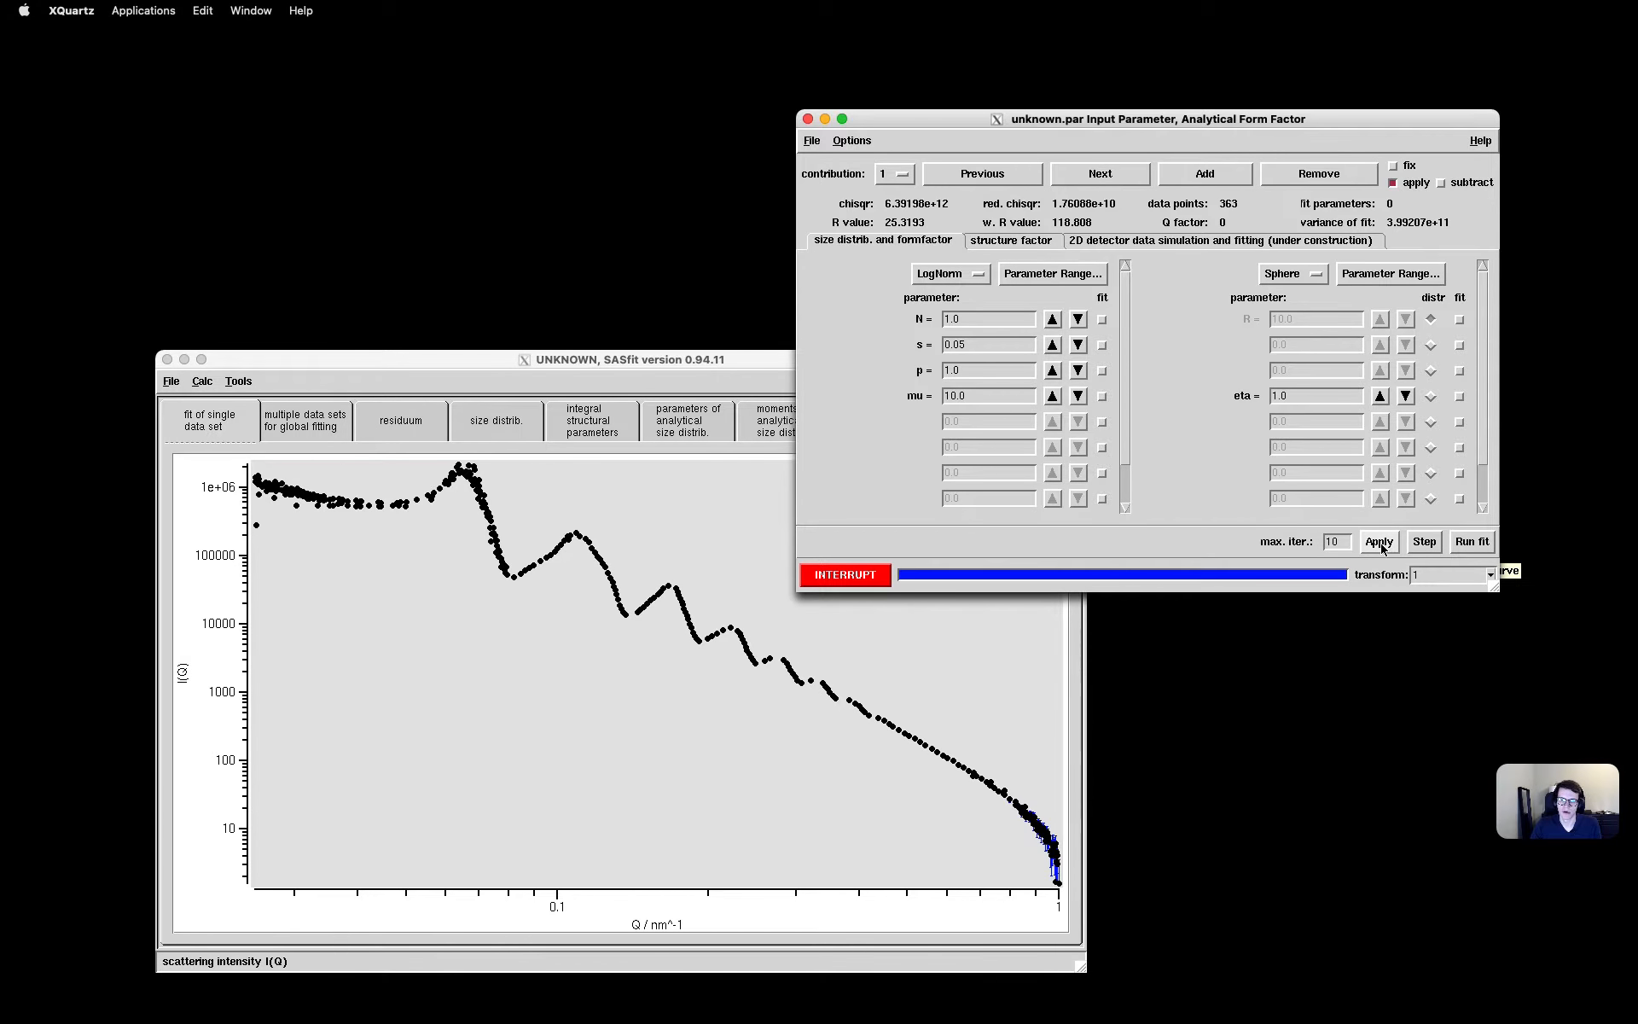
{"action": "left_click_drag", "start_coordinate": [759, 368], "coordinate": [700, 341]}
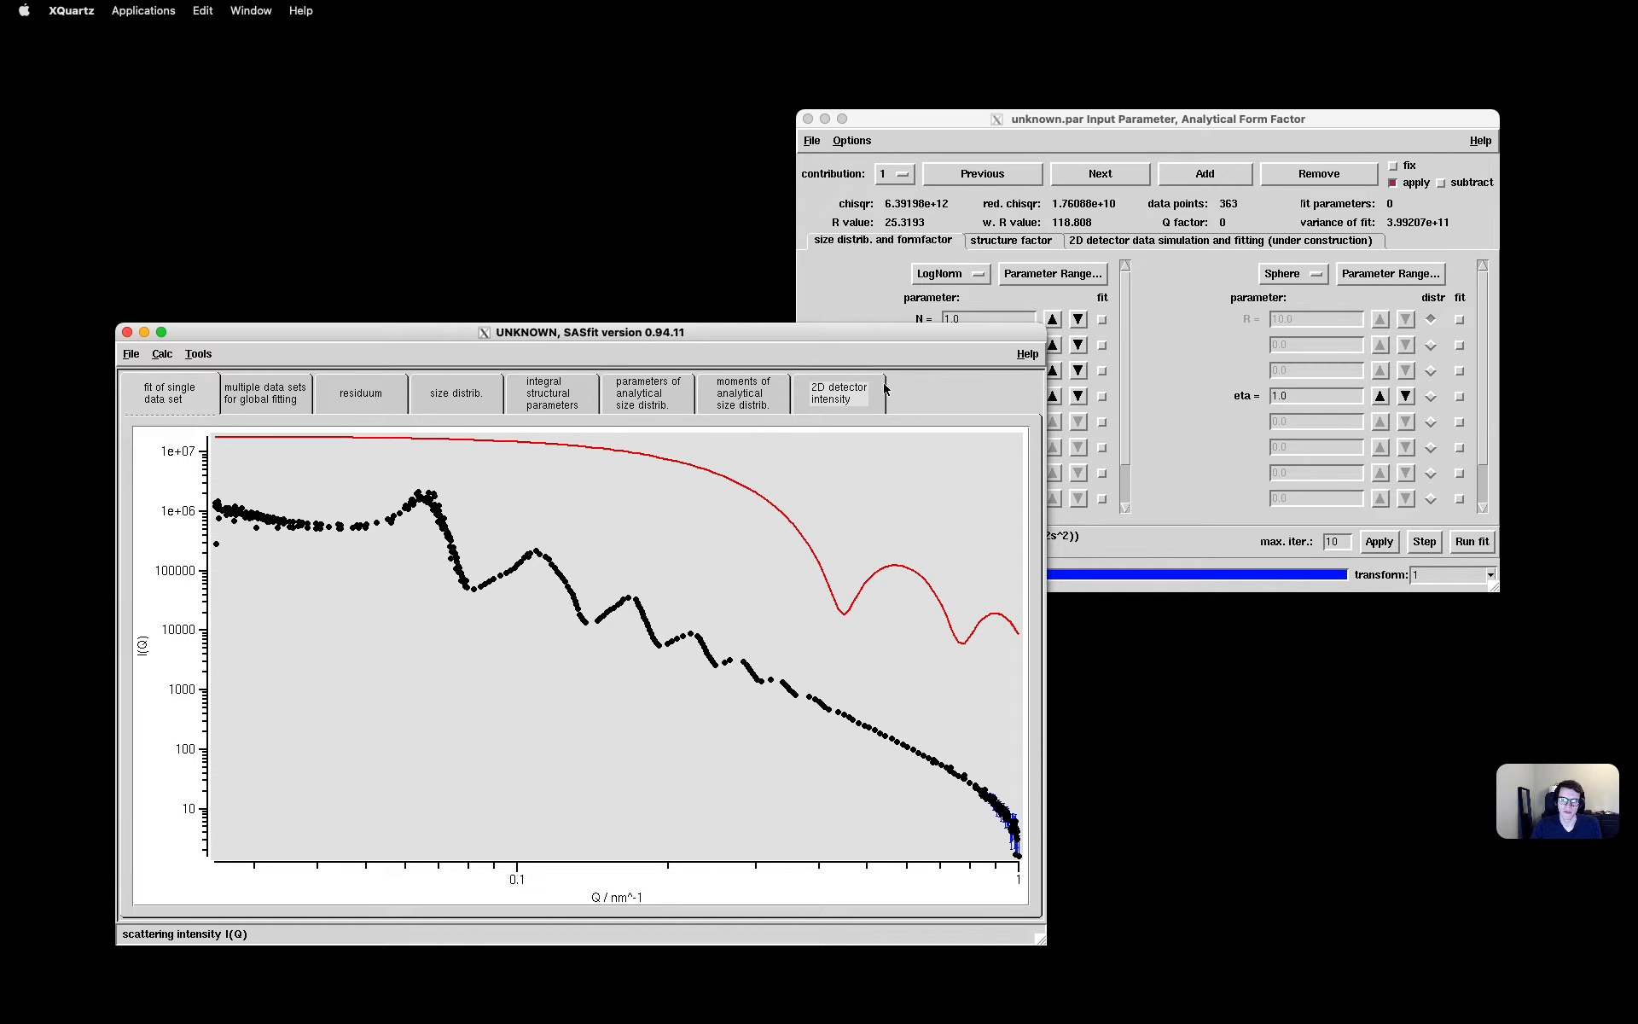
{"action": "left_click", "coordinate": [1202, 503]}
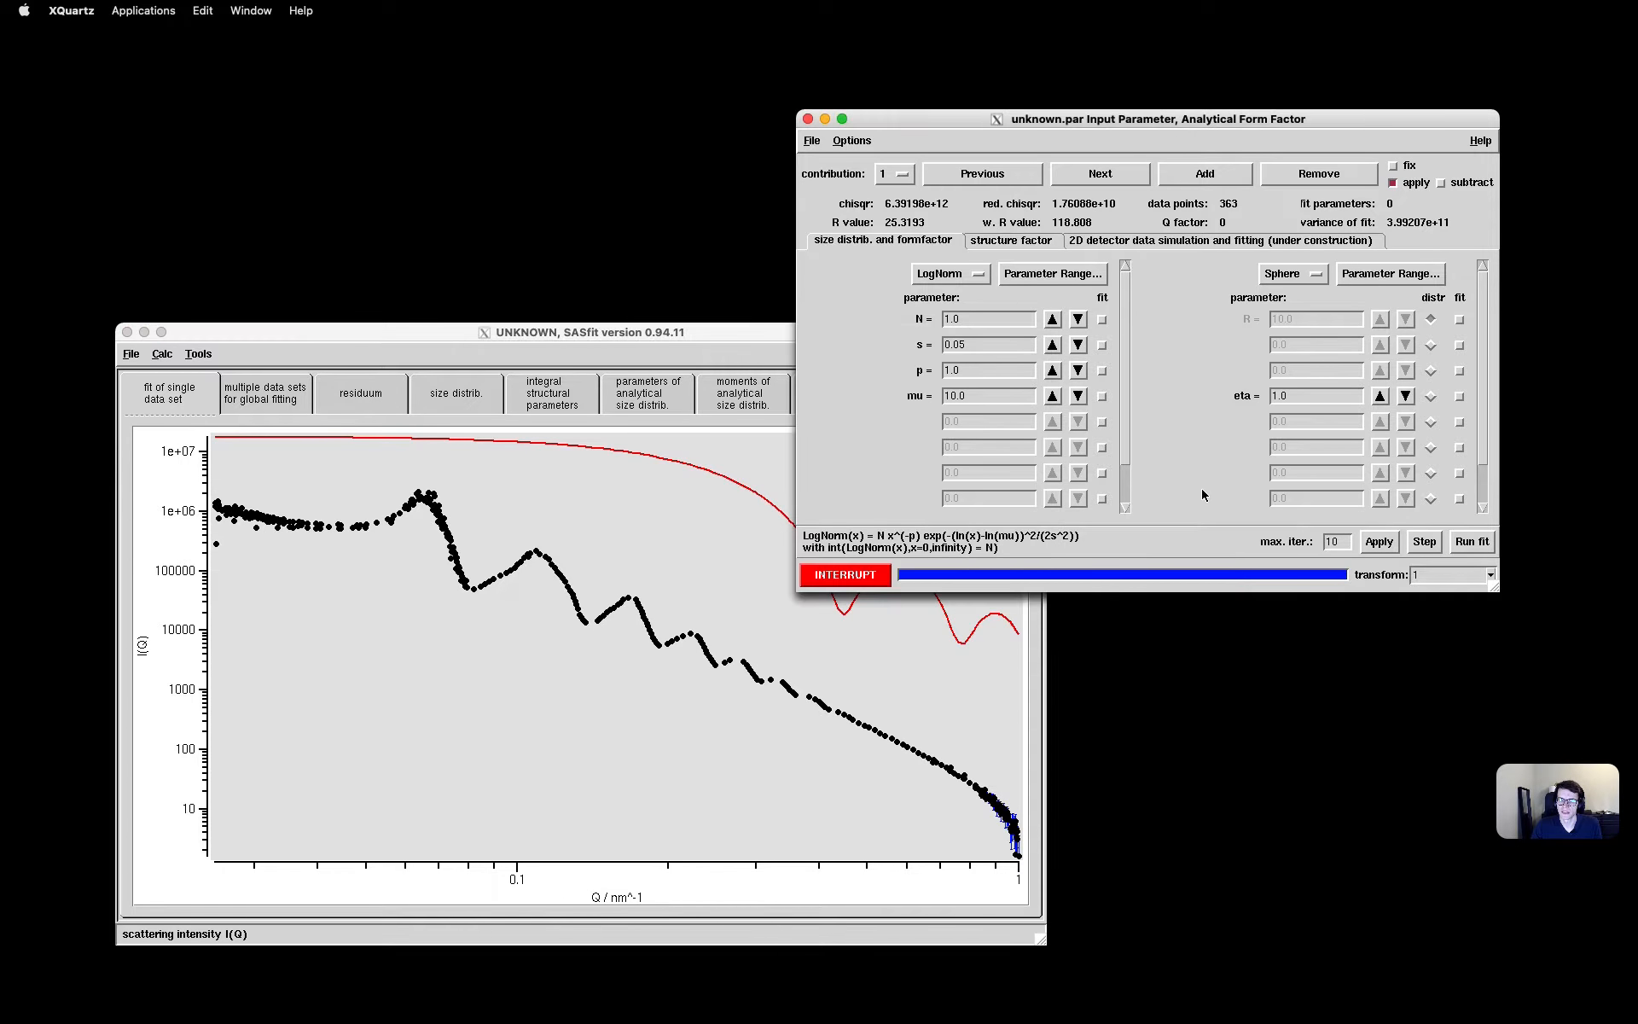
Compare the calculated LogNorm sphere curve with the silica data and examine the size distribution and form factor parameters
{"action": "left_click", "coordinate": [765, 340]}
{"action": "left_click", "coordinate": [1208, 470]}
{"action": "left_click", "coordinate": [886, 642]}
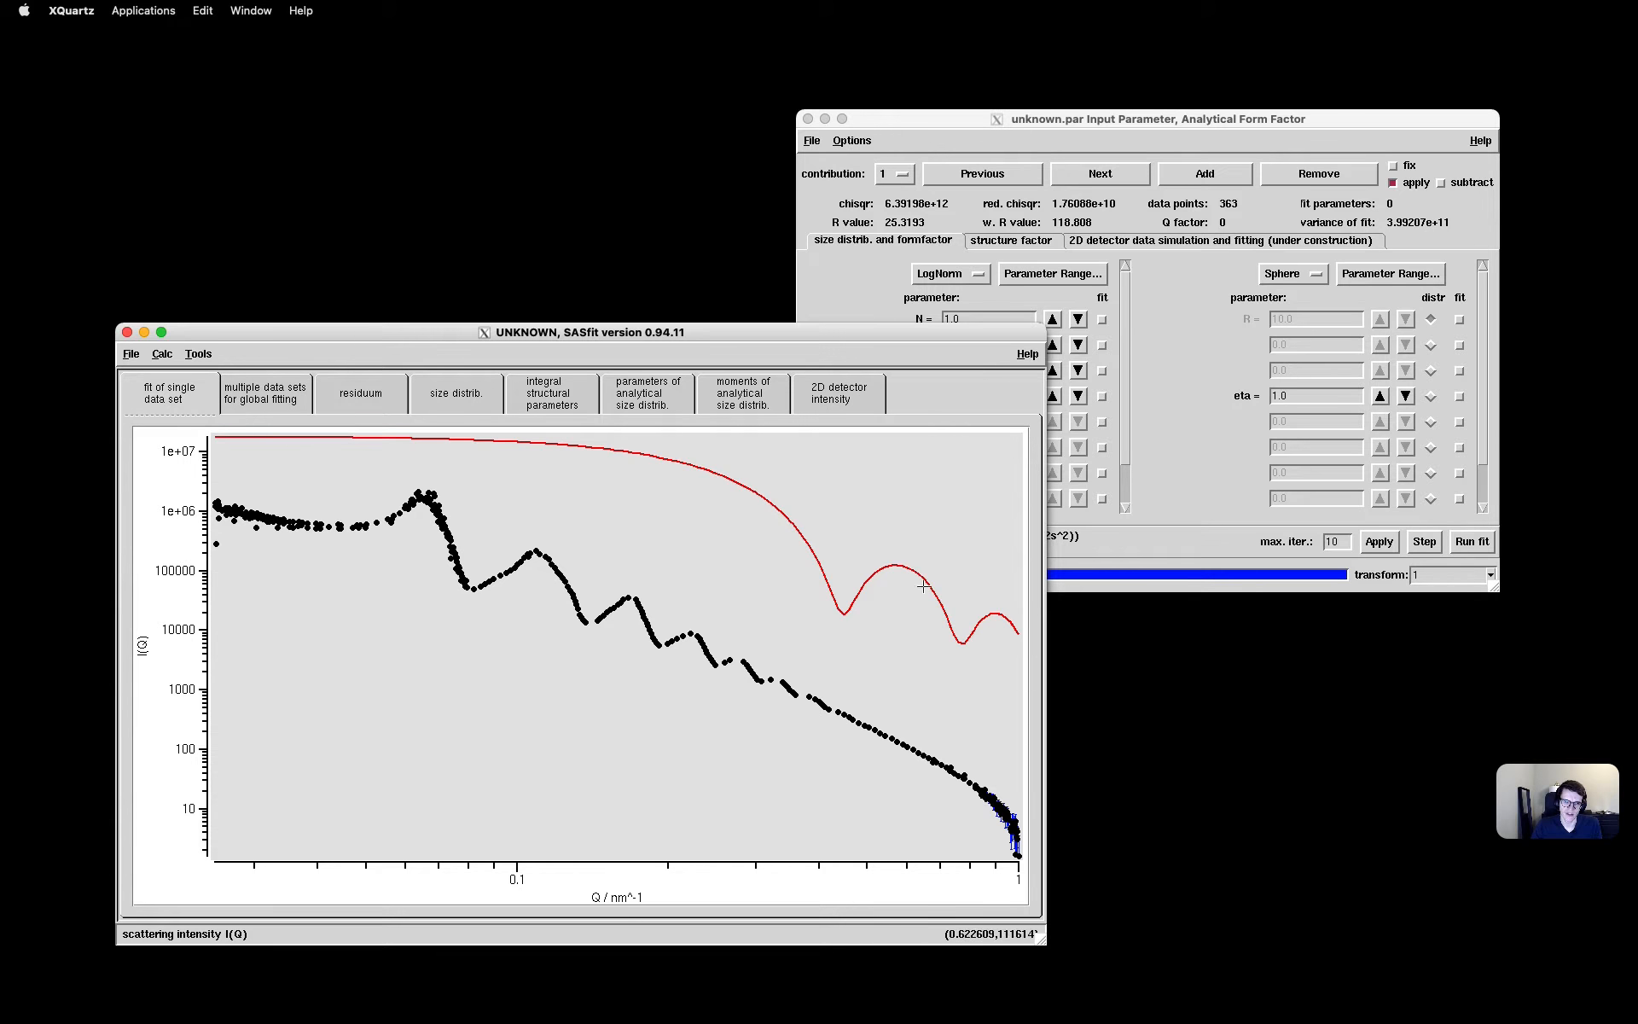
{"action": "left_click", "coordinate": [1175, 473]}
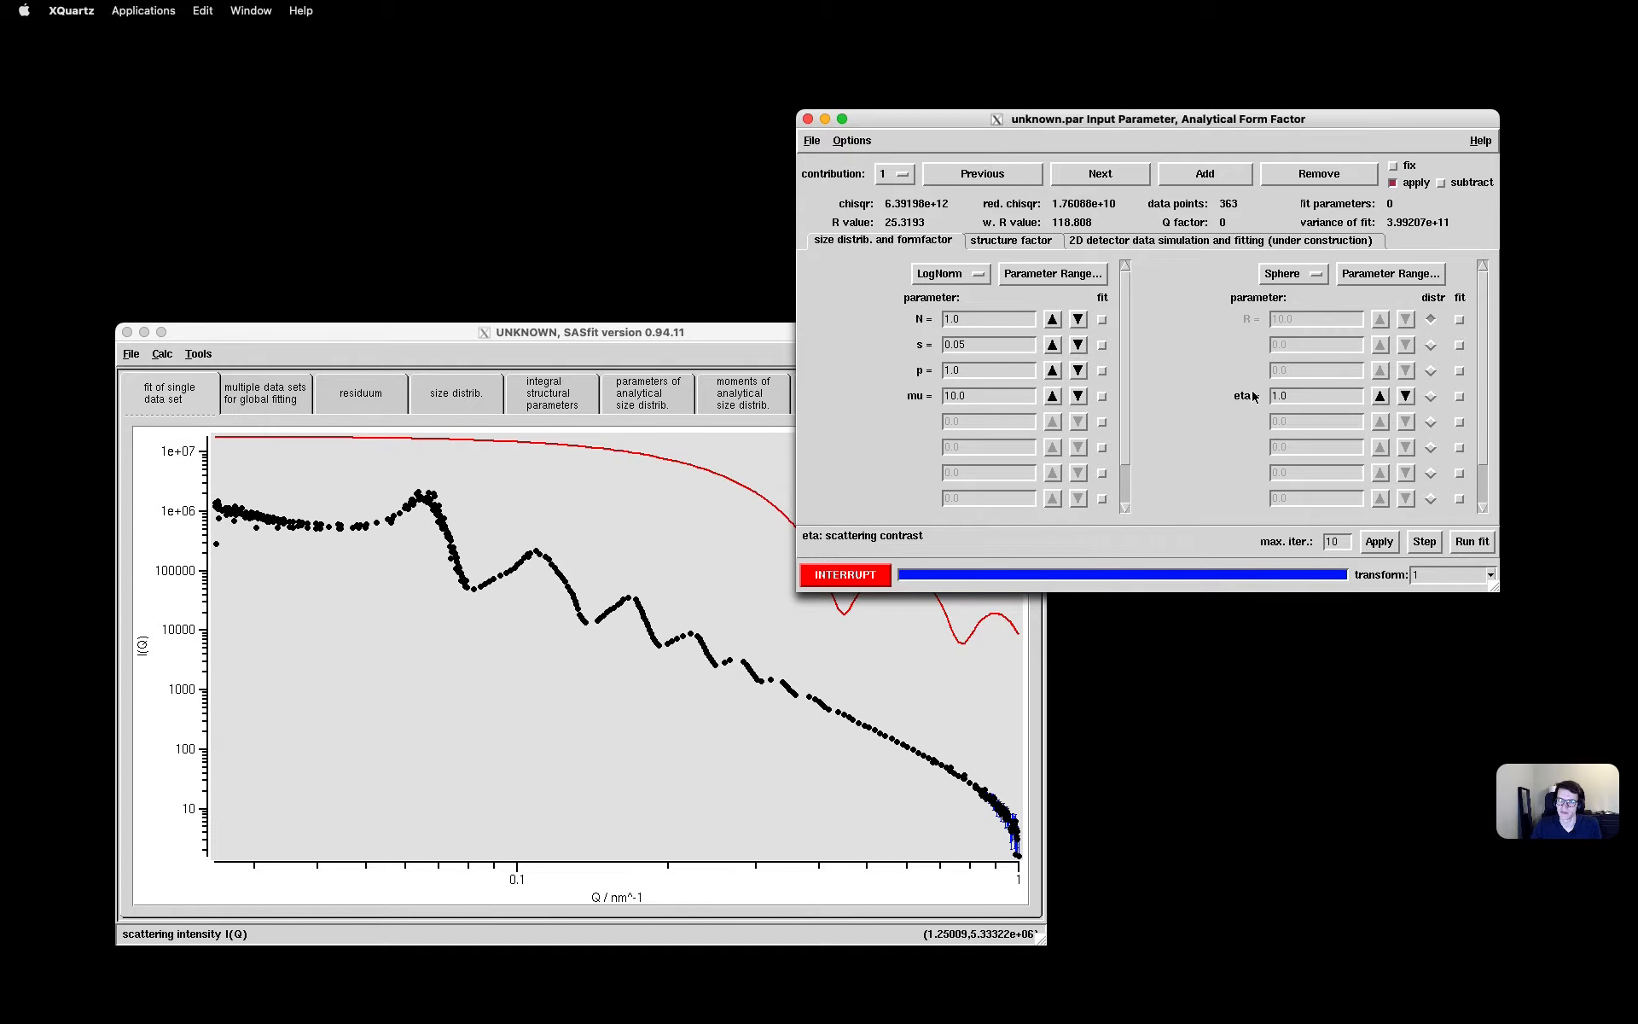
{"action": "left_click", "coordinate": [539, 493]}
{"action": "left_click", "coordinate": [1196, 391]}
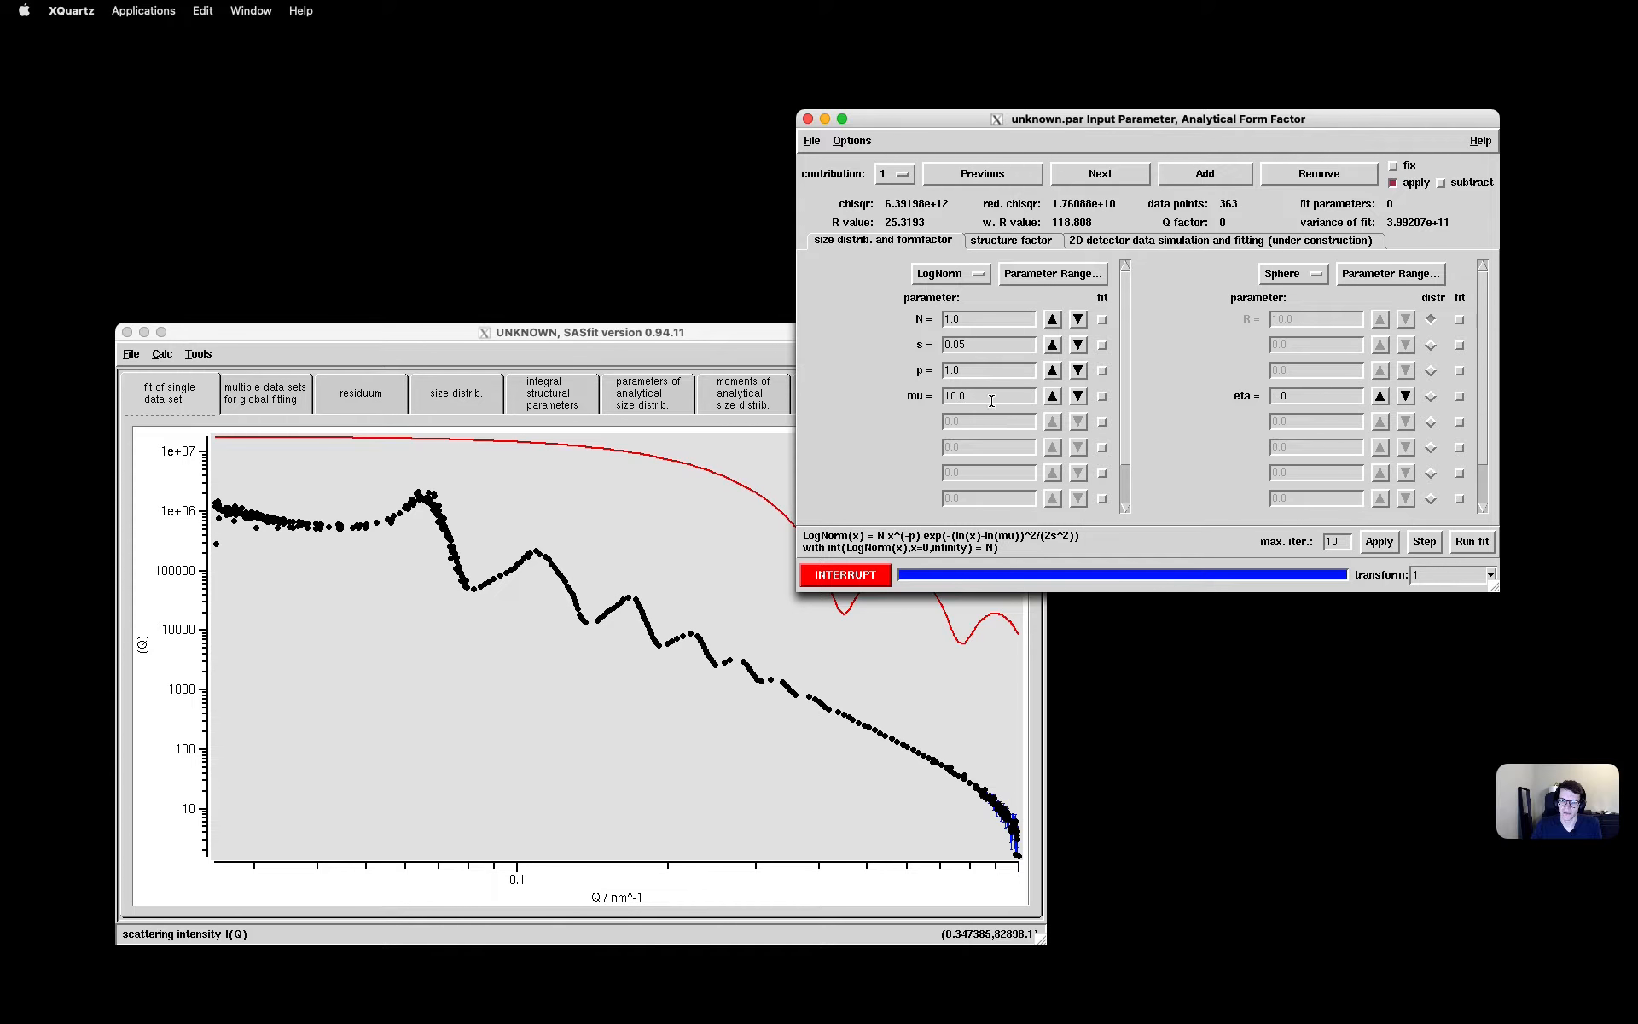
{"action": "left_click", "coordinate": [668, 340]}
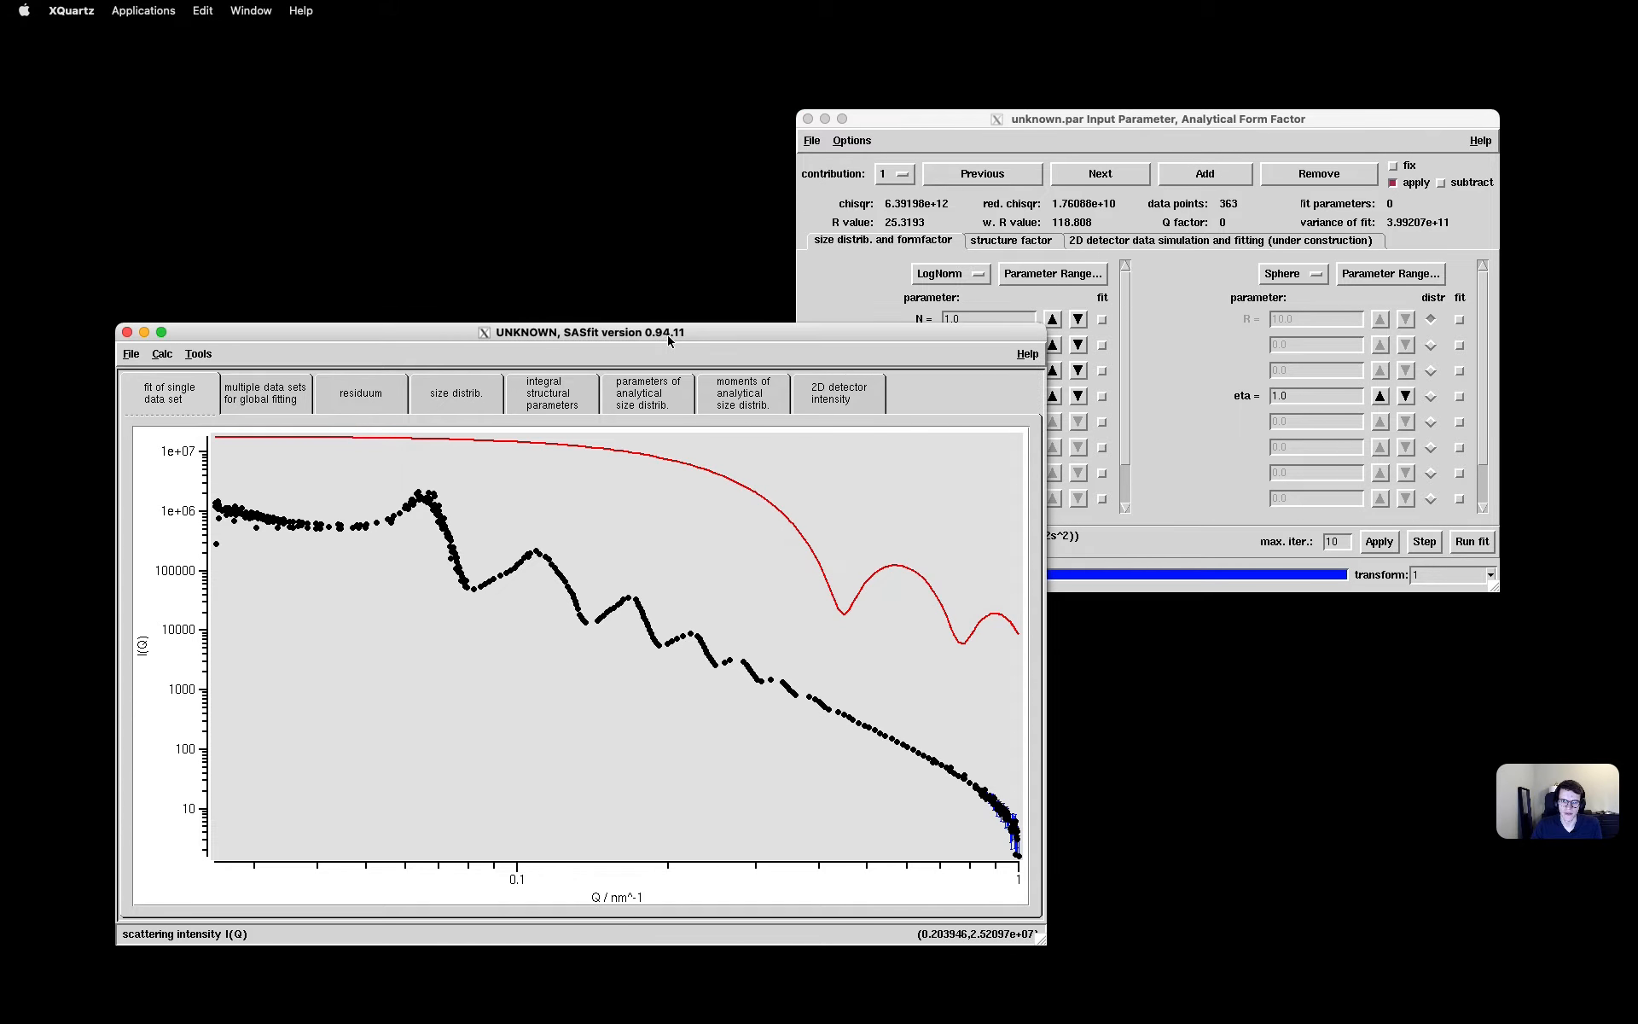
{"action": "left_click", "coordinate": [1157, 455]}
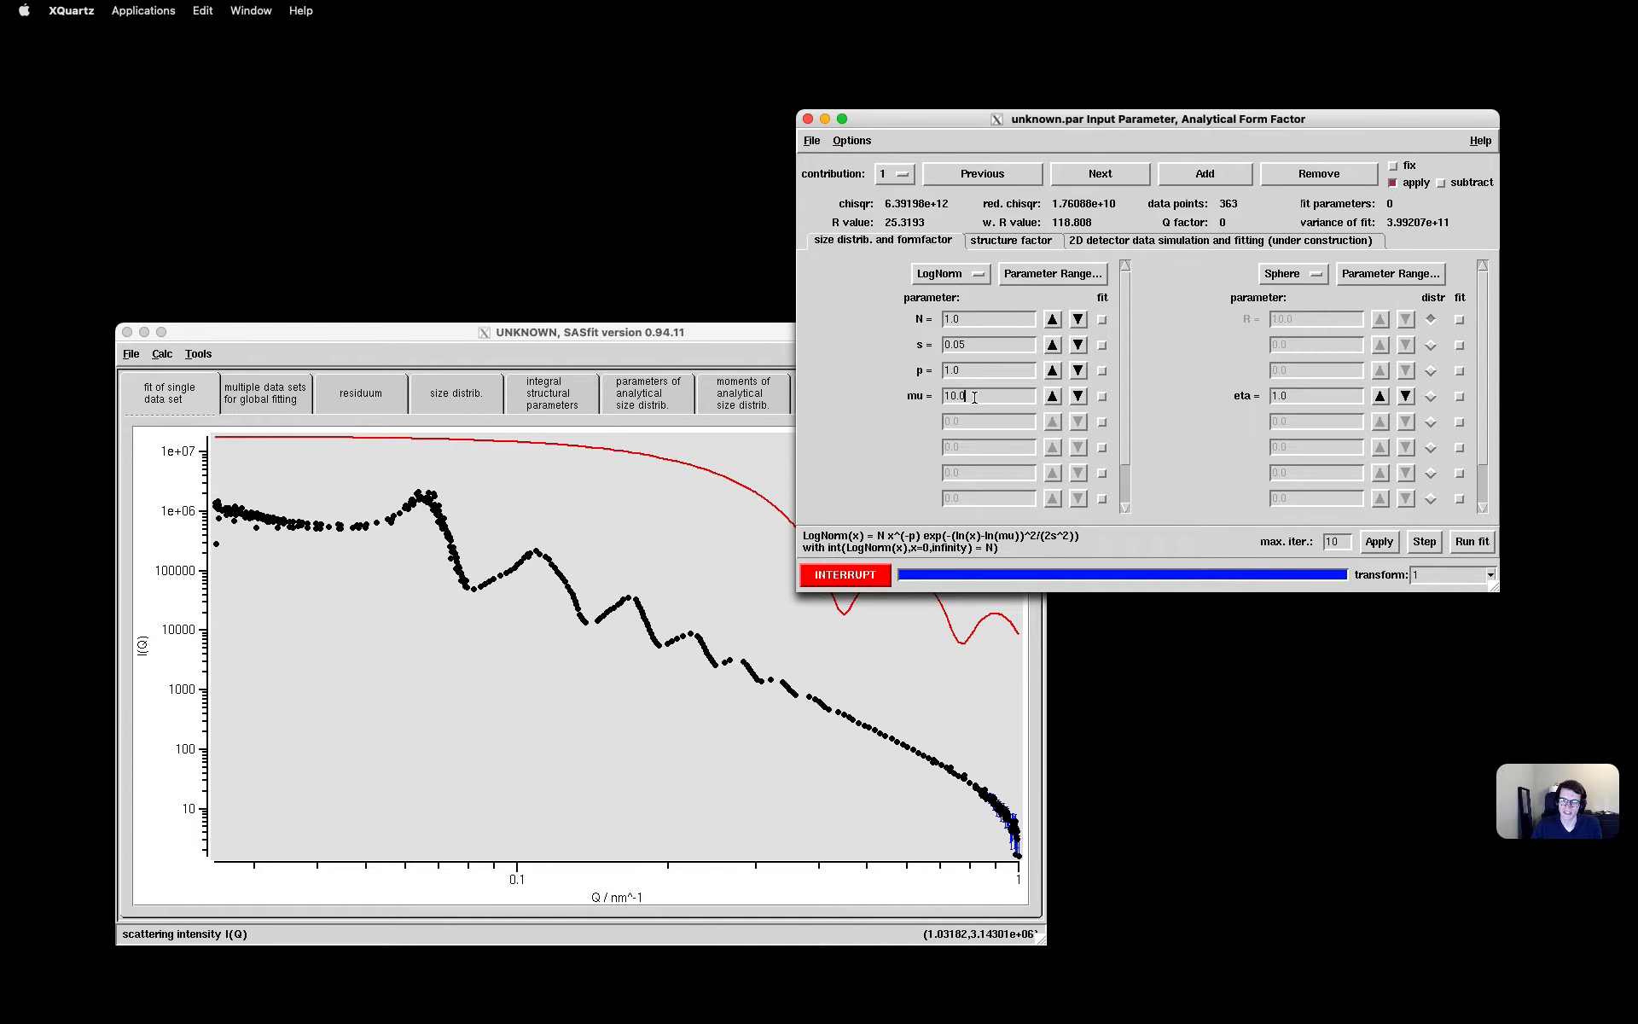
Change the size distribution to Monodisperse, calculate the sphere curve and bring the plot into full view
{"action": "left_click", "coordinate": [979, 274]}
{"action": "left_click", "coordinate": [955, 215]}
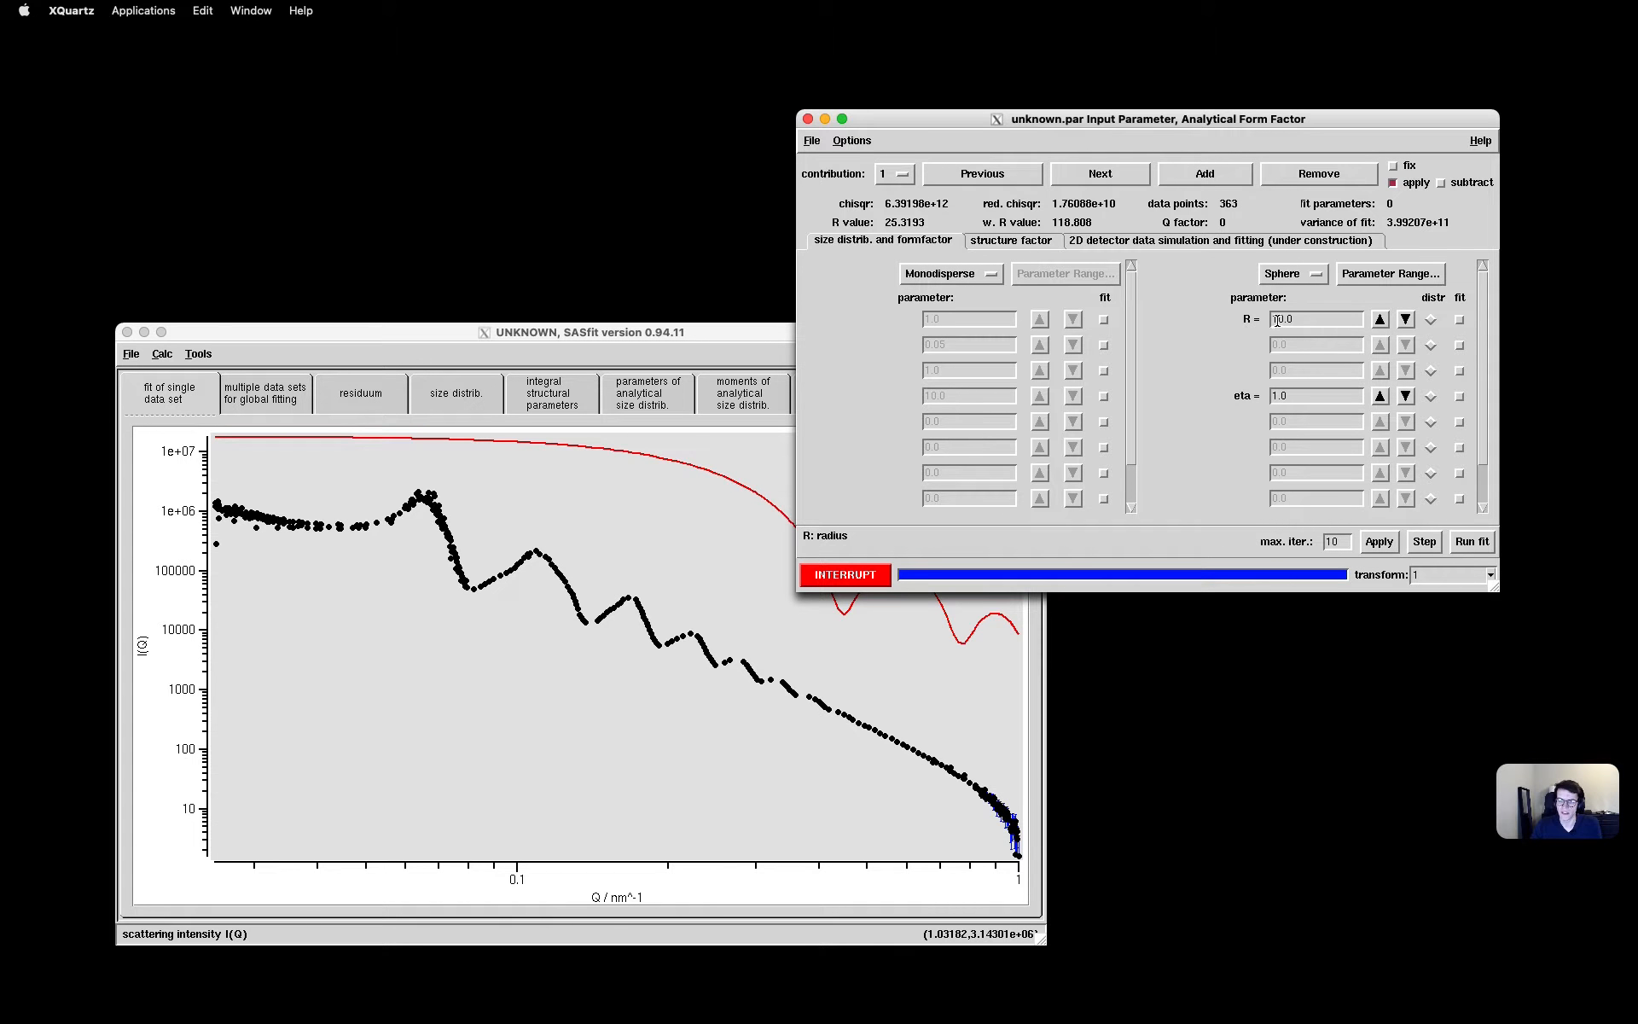
{"action": "left_click", "coordinate": [1380, 542]}
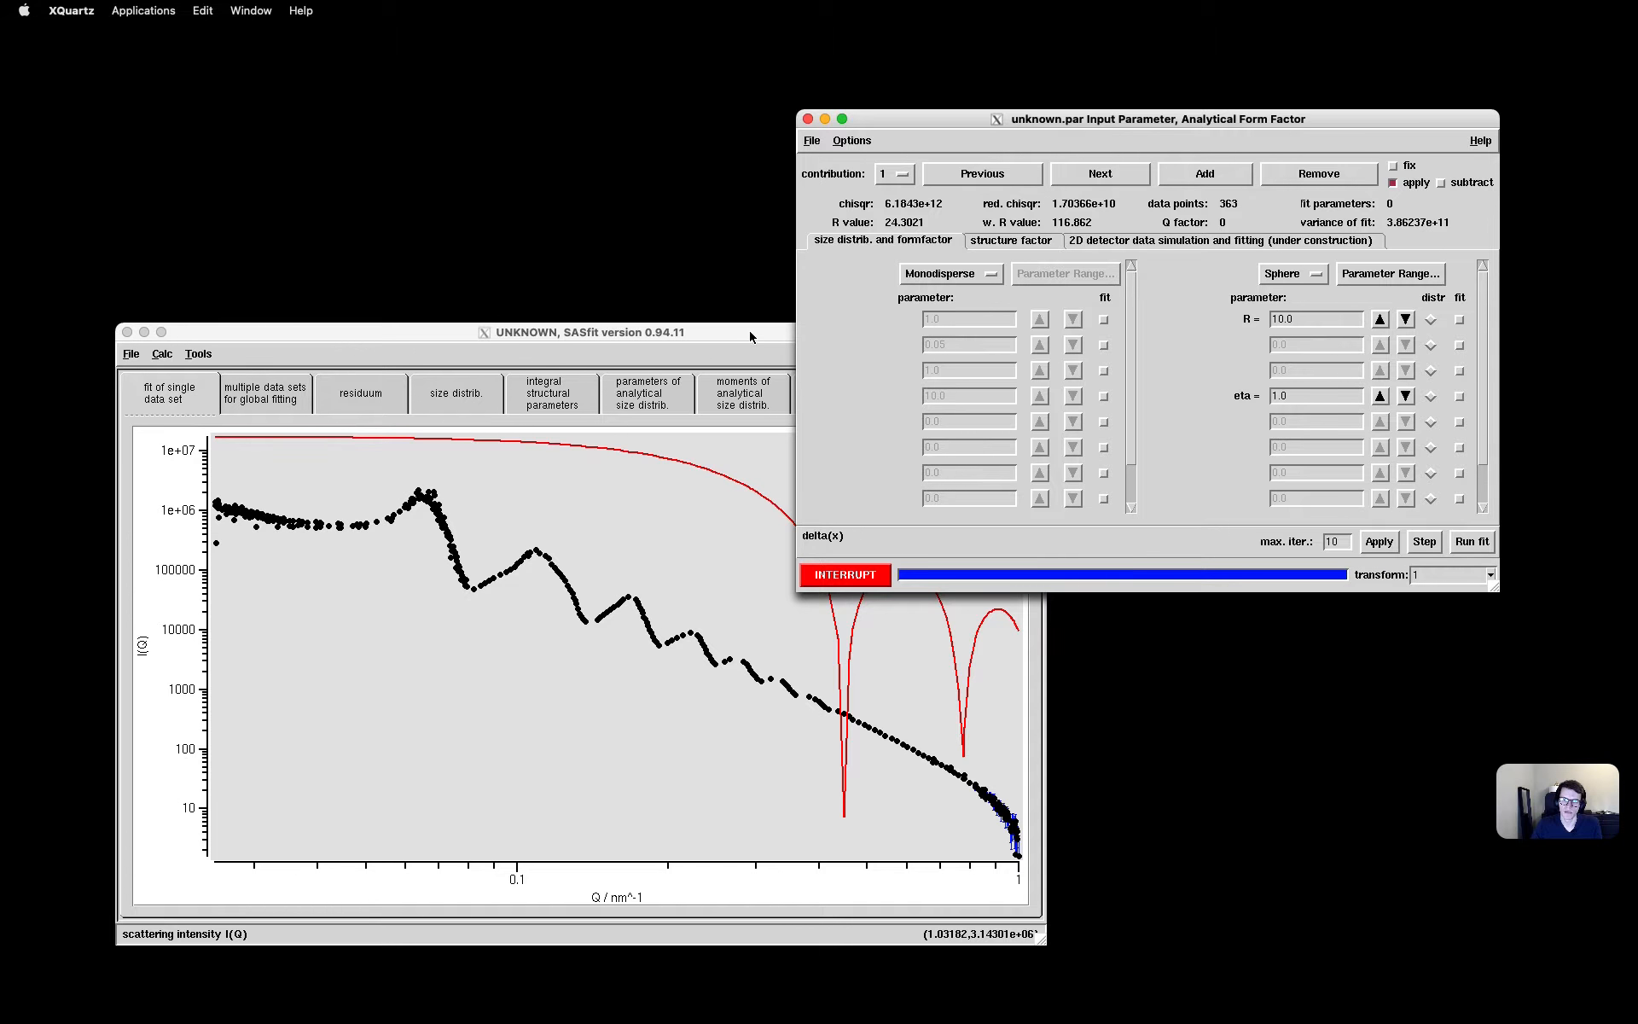
{"action": "left_click_drag", "start_coordinate": [750, 337], "coordinate": [734, 339]}
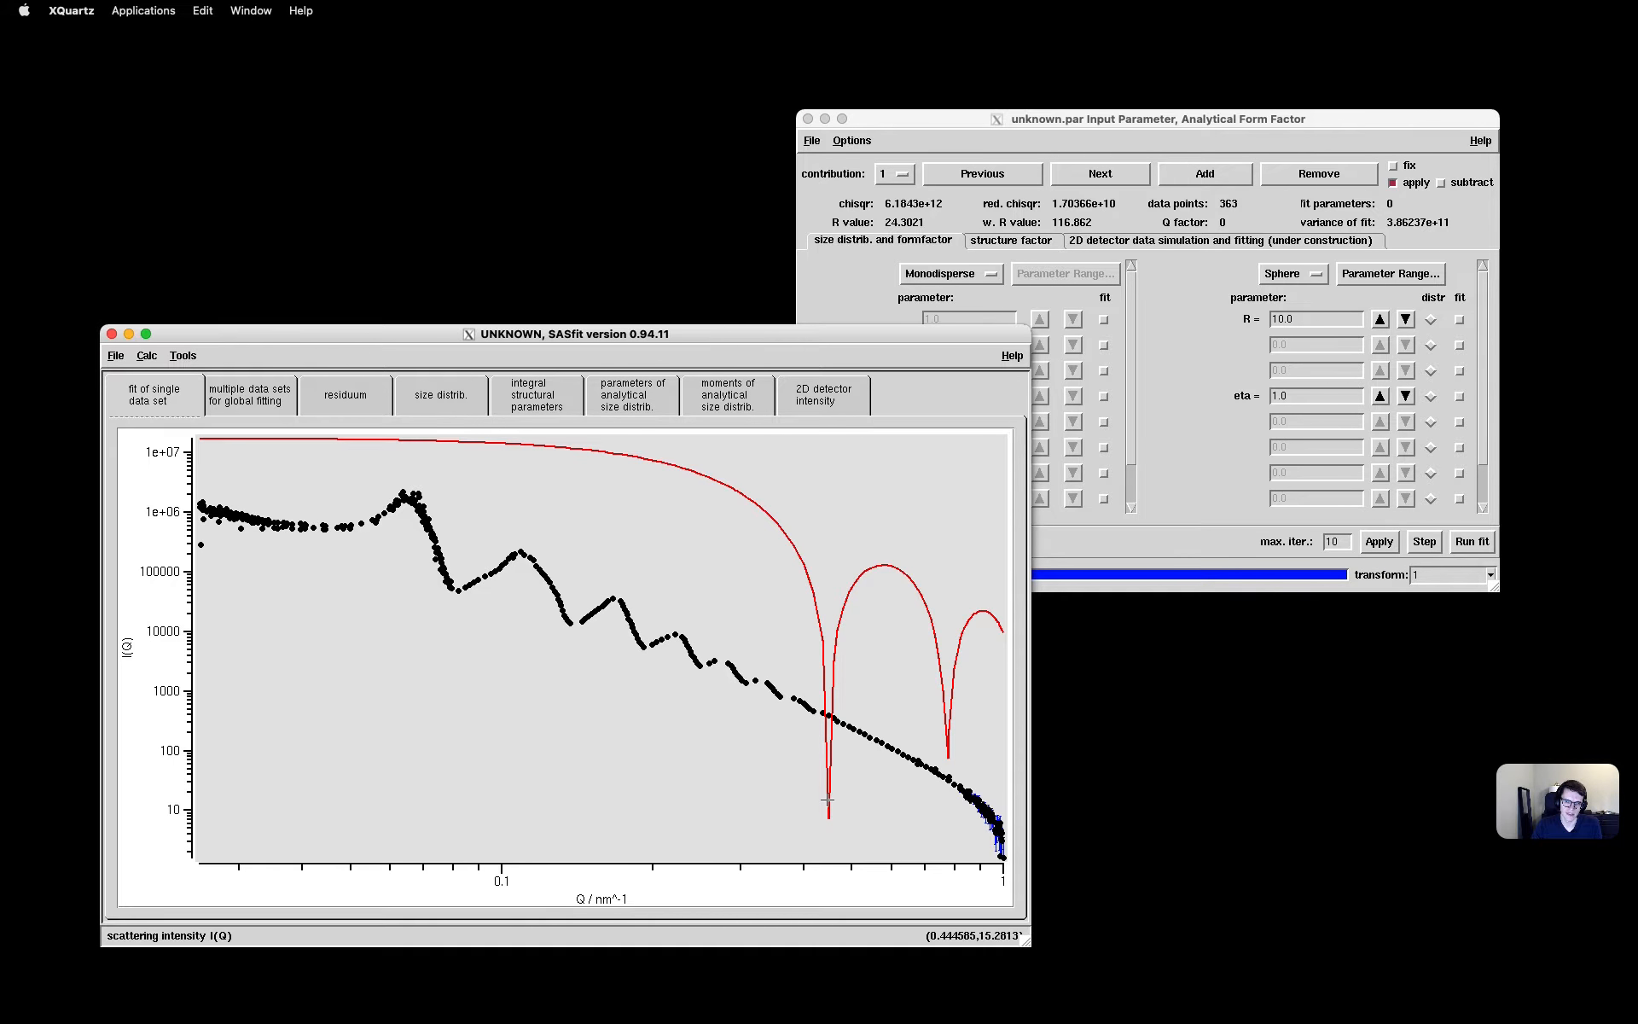
Calculate the monodisperse sphere curve with radius R at 100 and again at 80
{"action": "left_click", "coordinate": [1338, 325]}
{"action": "left_click_drag", "start_coordinate": [1338, 323], "coordinate": [1251, 325]}
{"action": "type", "text": "100"}
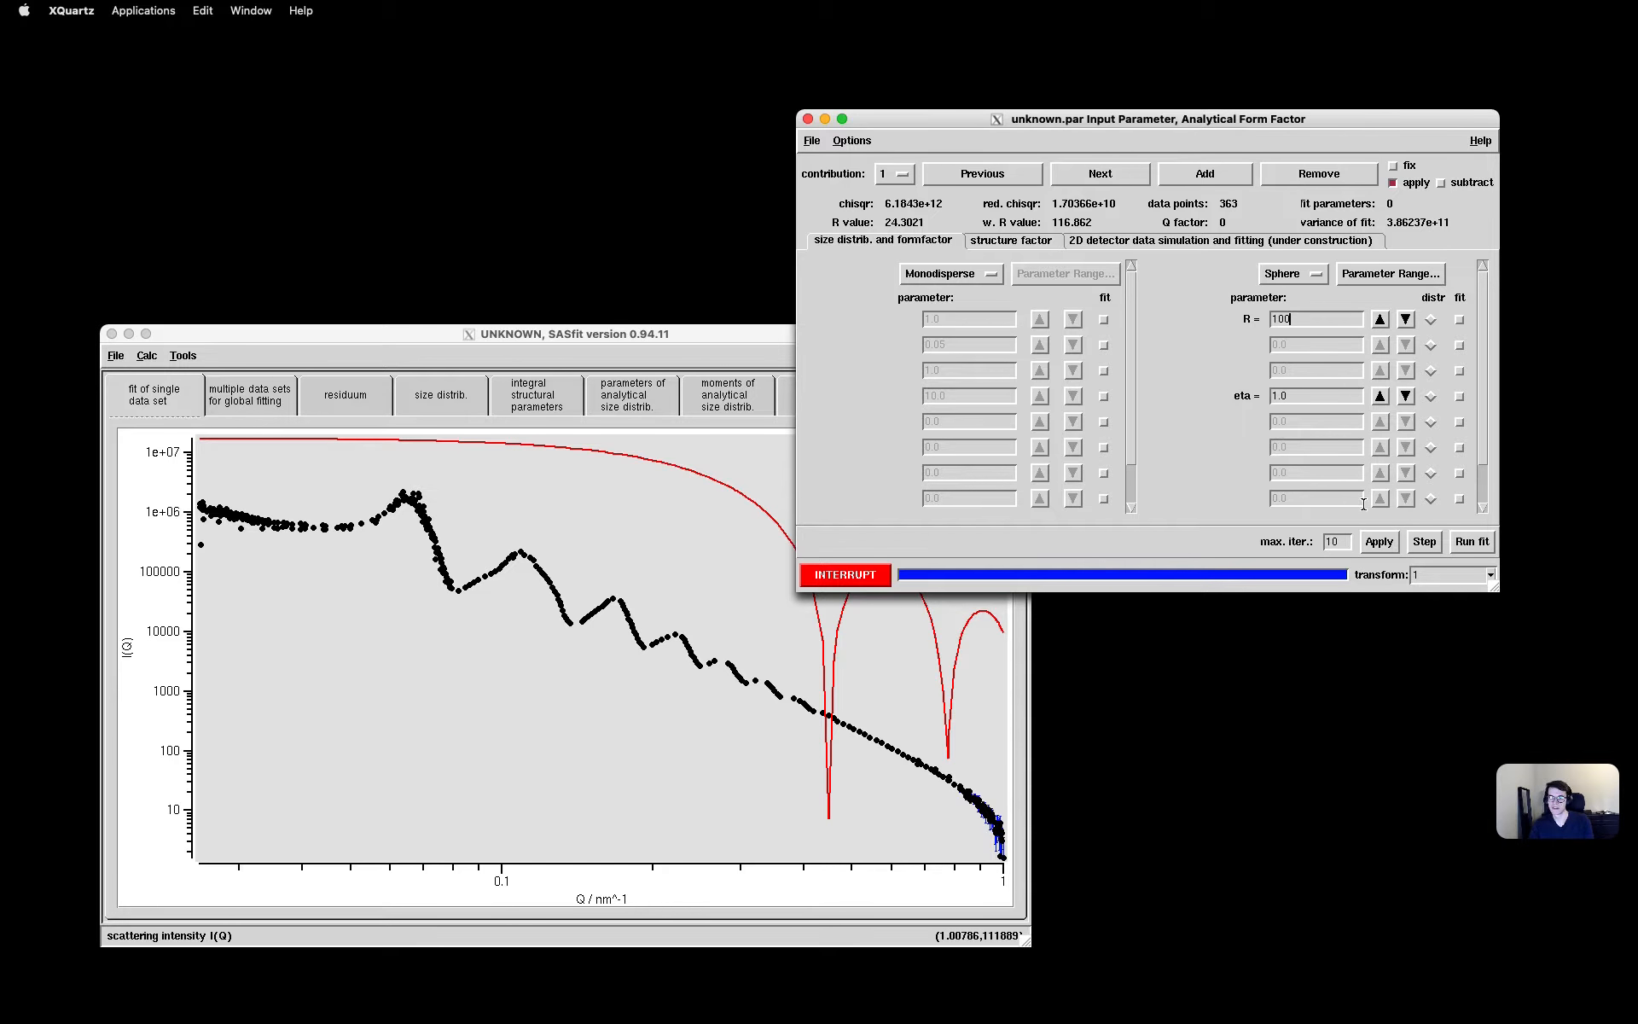
{"action": "left_click", "coordinate": [1377, 547]}
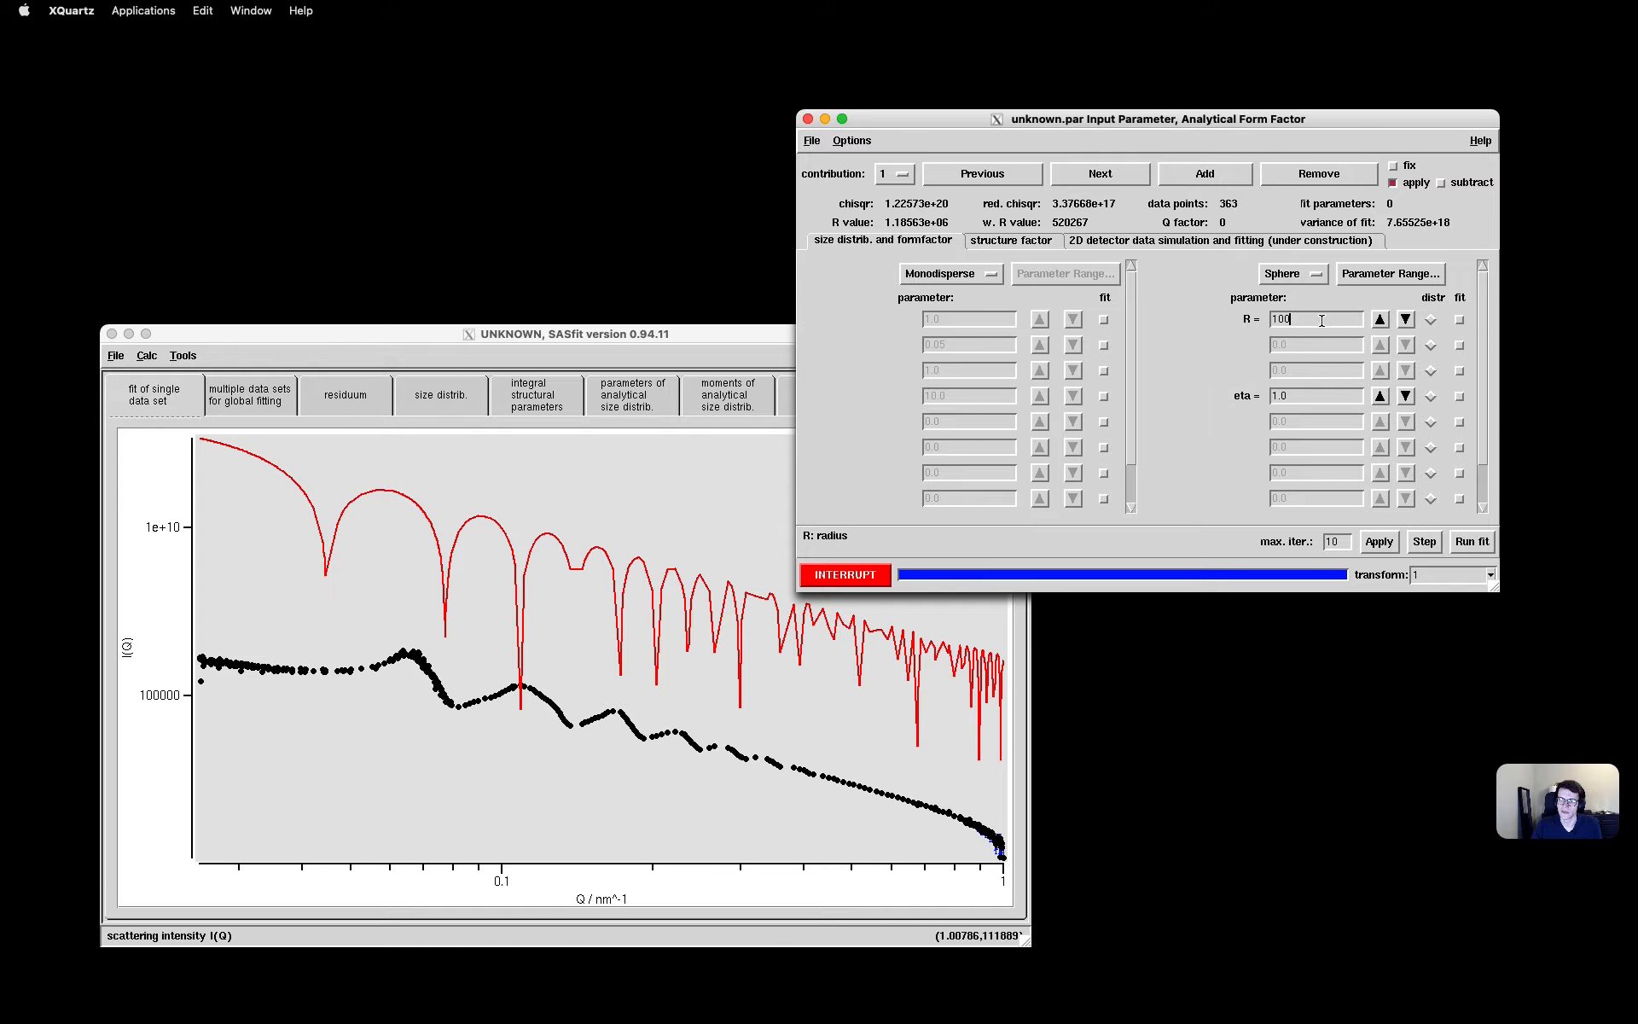
{"action": "left_click_drag", "start_coordinate": [1321, 321], "coordinate": [1224, 322]}
{"action": "type", "text": "80"}
Return the size distribution to LogNorm and recalculate the sphere curve
{"action": "left_click", "coordinate": [942, 273]}
{"action": "left_click", "coordinate": [942, 273]}
{"action": "left_click", "coordinate": [942, 273]}
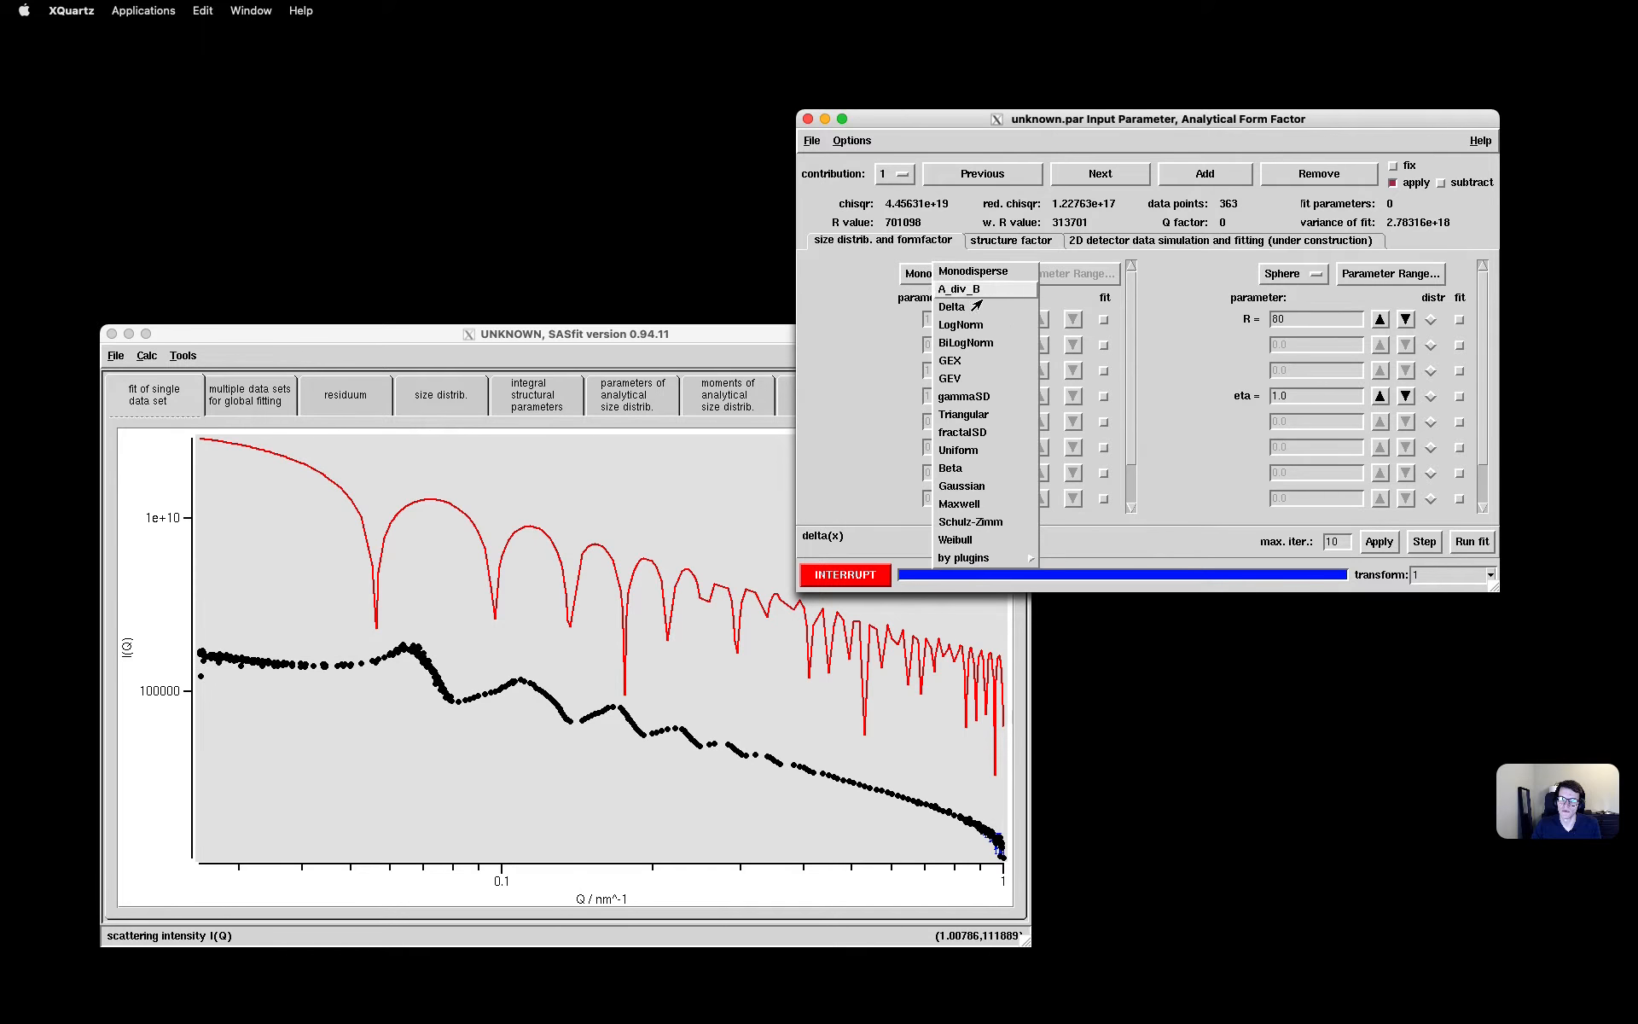
{"action": "left_click", "coordinate": [984, 326]}
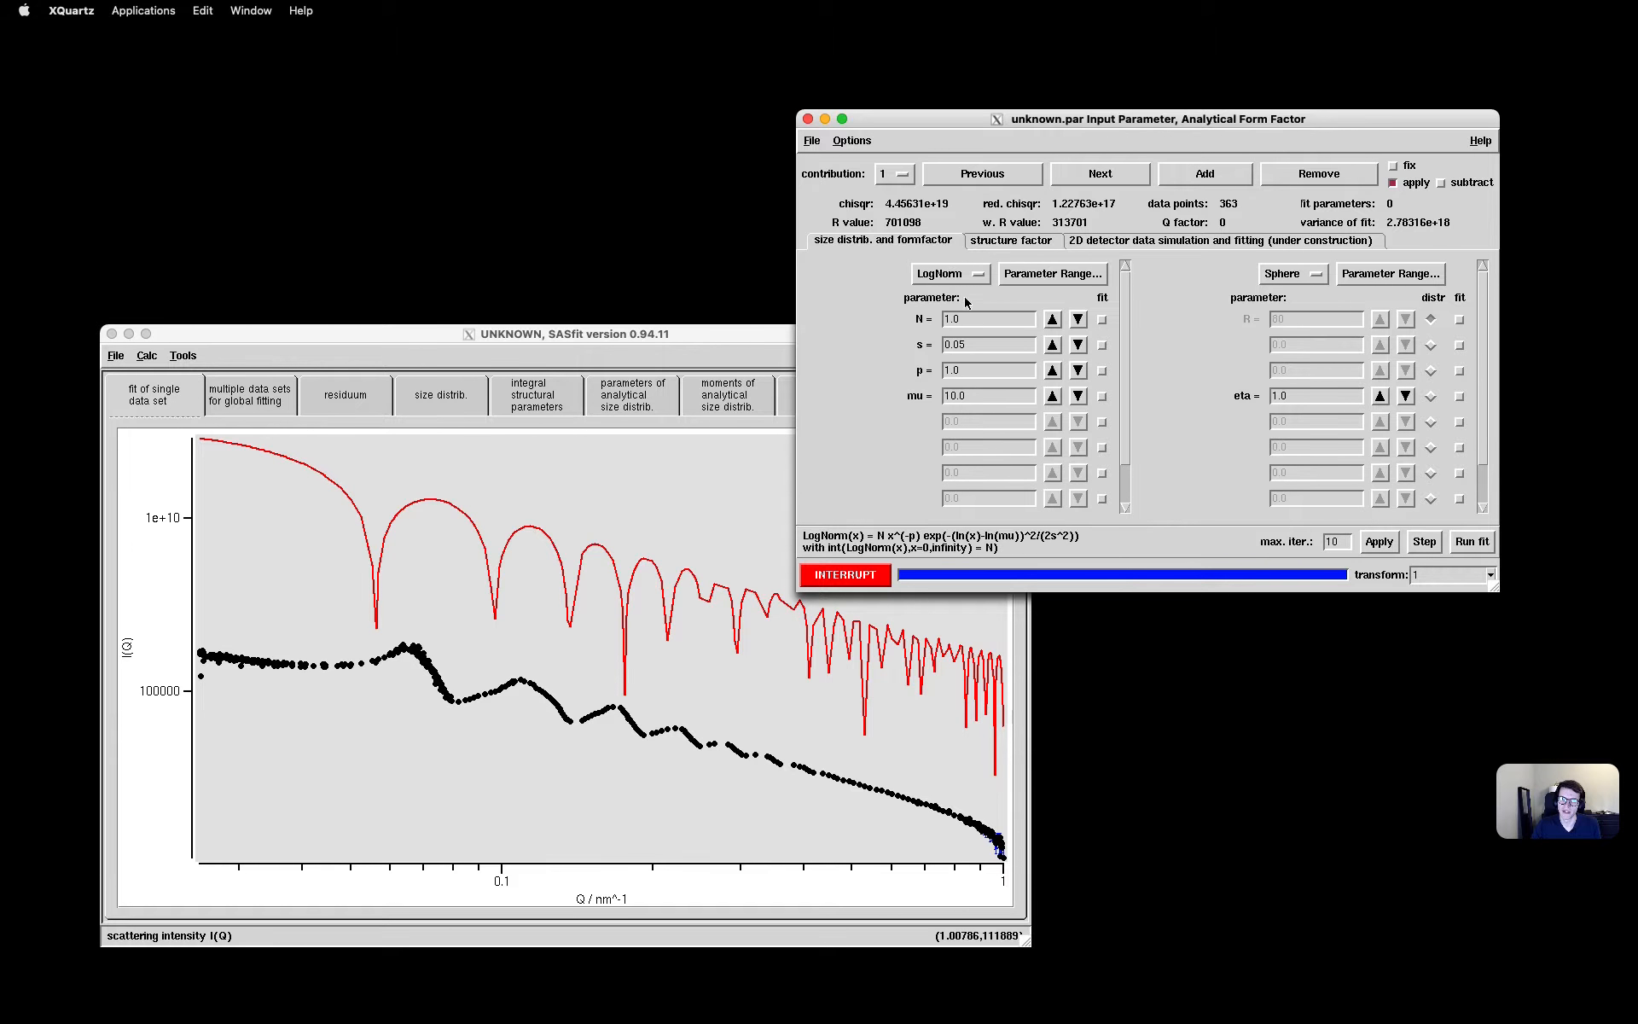
{"action": "left_click", "coordinate": [1378, 542]}
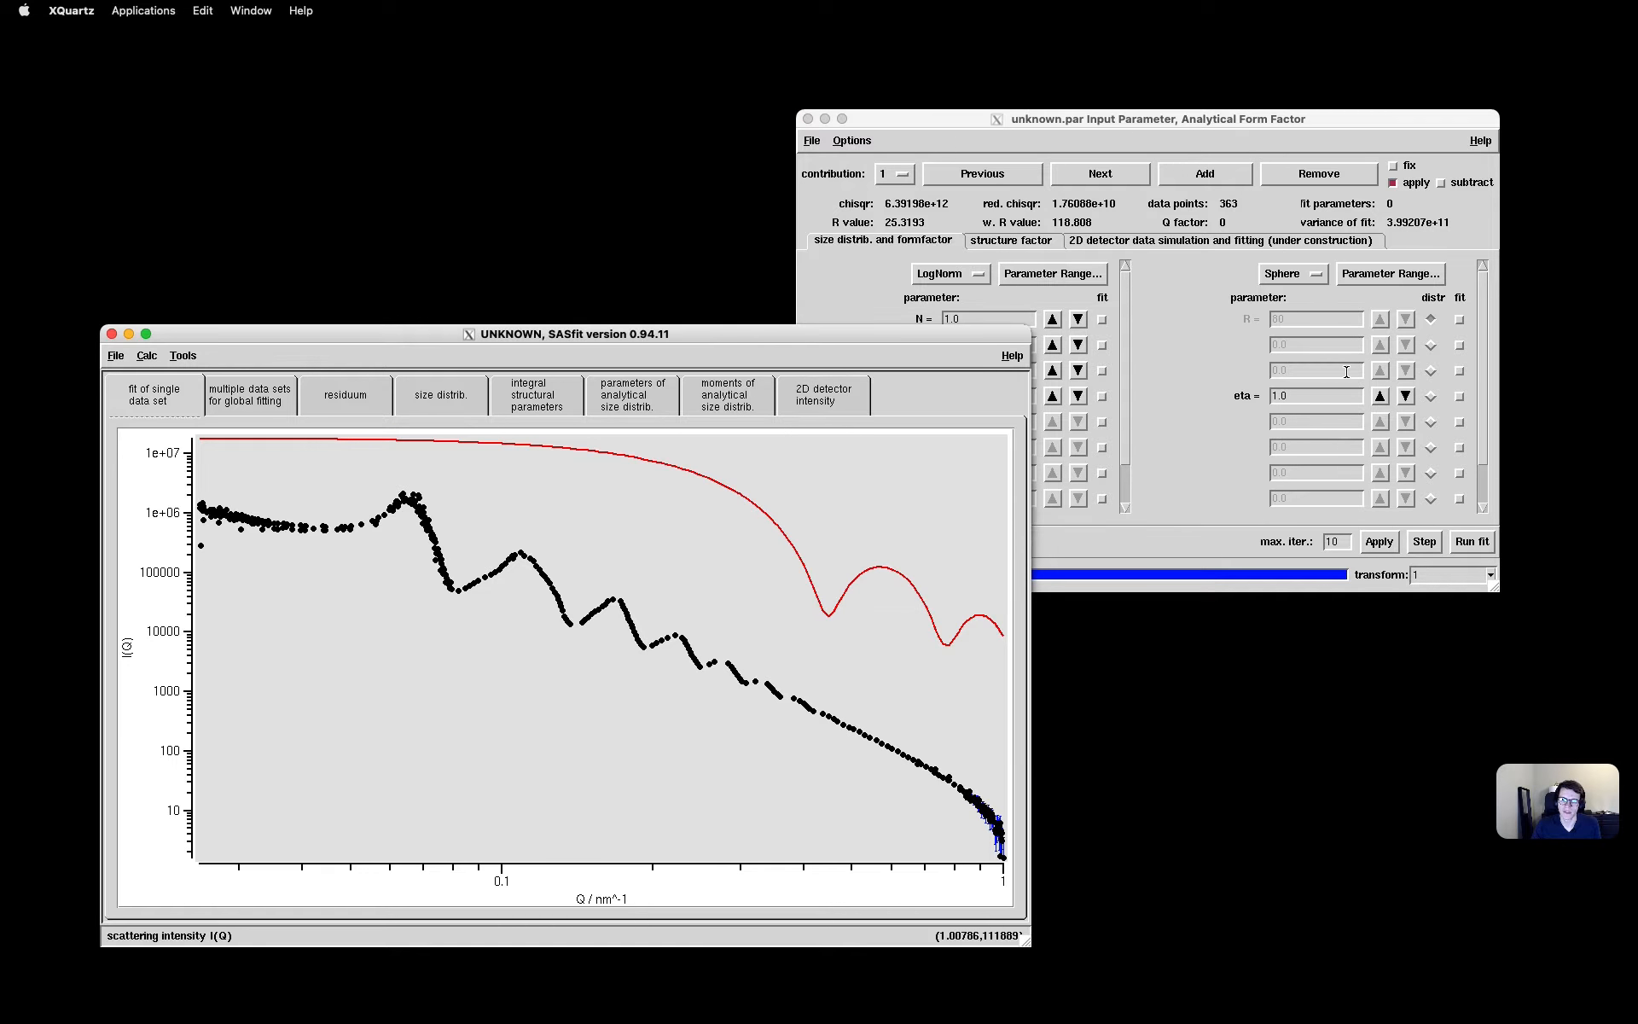
Set the LogNorm parameter mu to 80 and recalculate the model curve
{"action": "left_click", "coordinate": [1299, 315]}
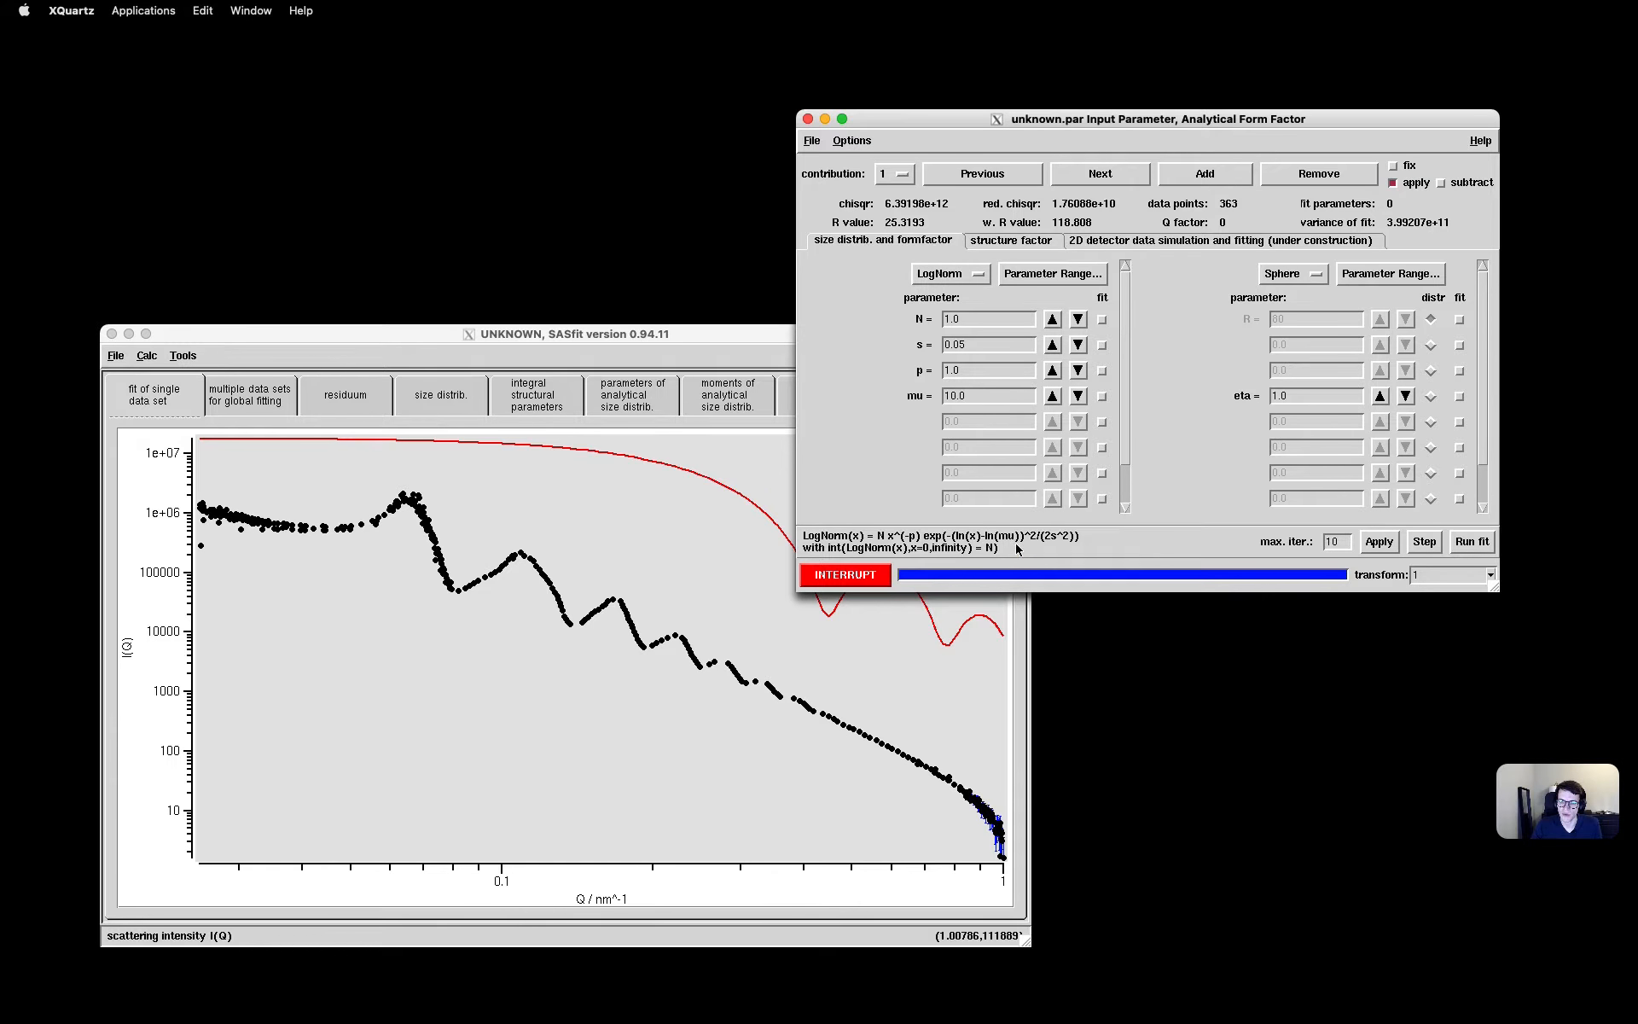
{"action": "triple_click", "coordinate": [978, 397]}
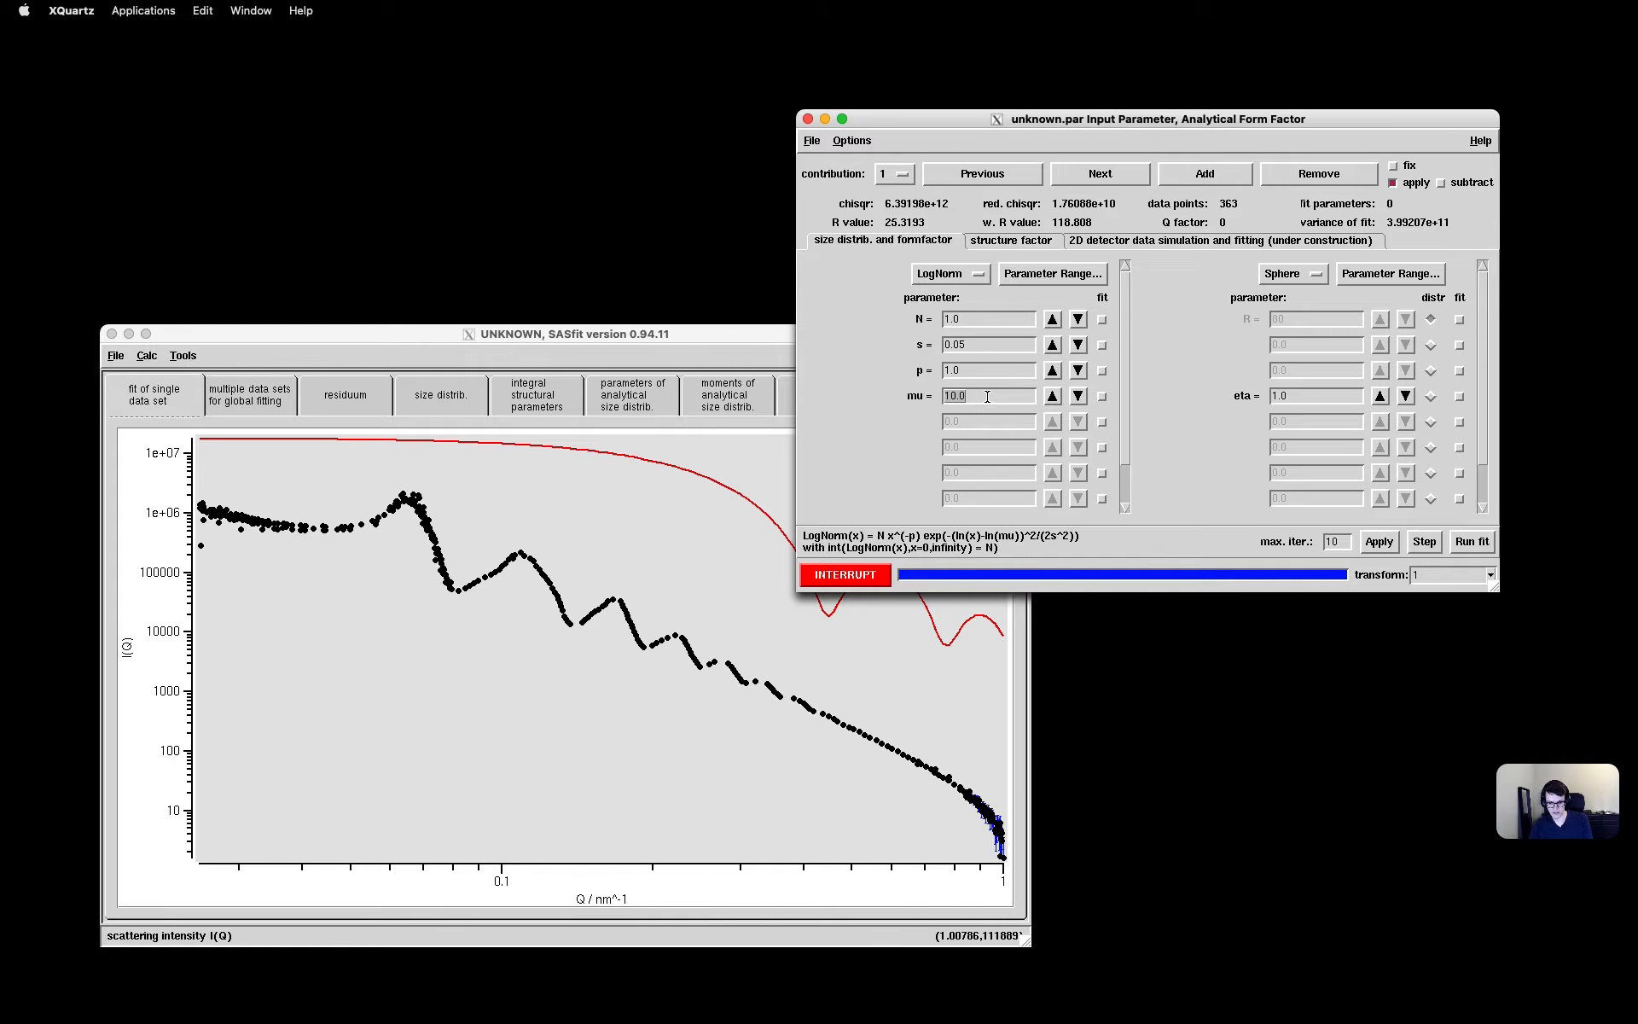
{"action": "type", "text": "80"}
{"action": "key", "text": "Return"}
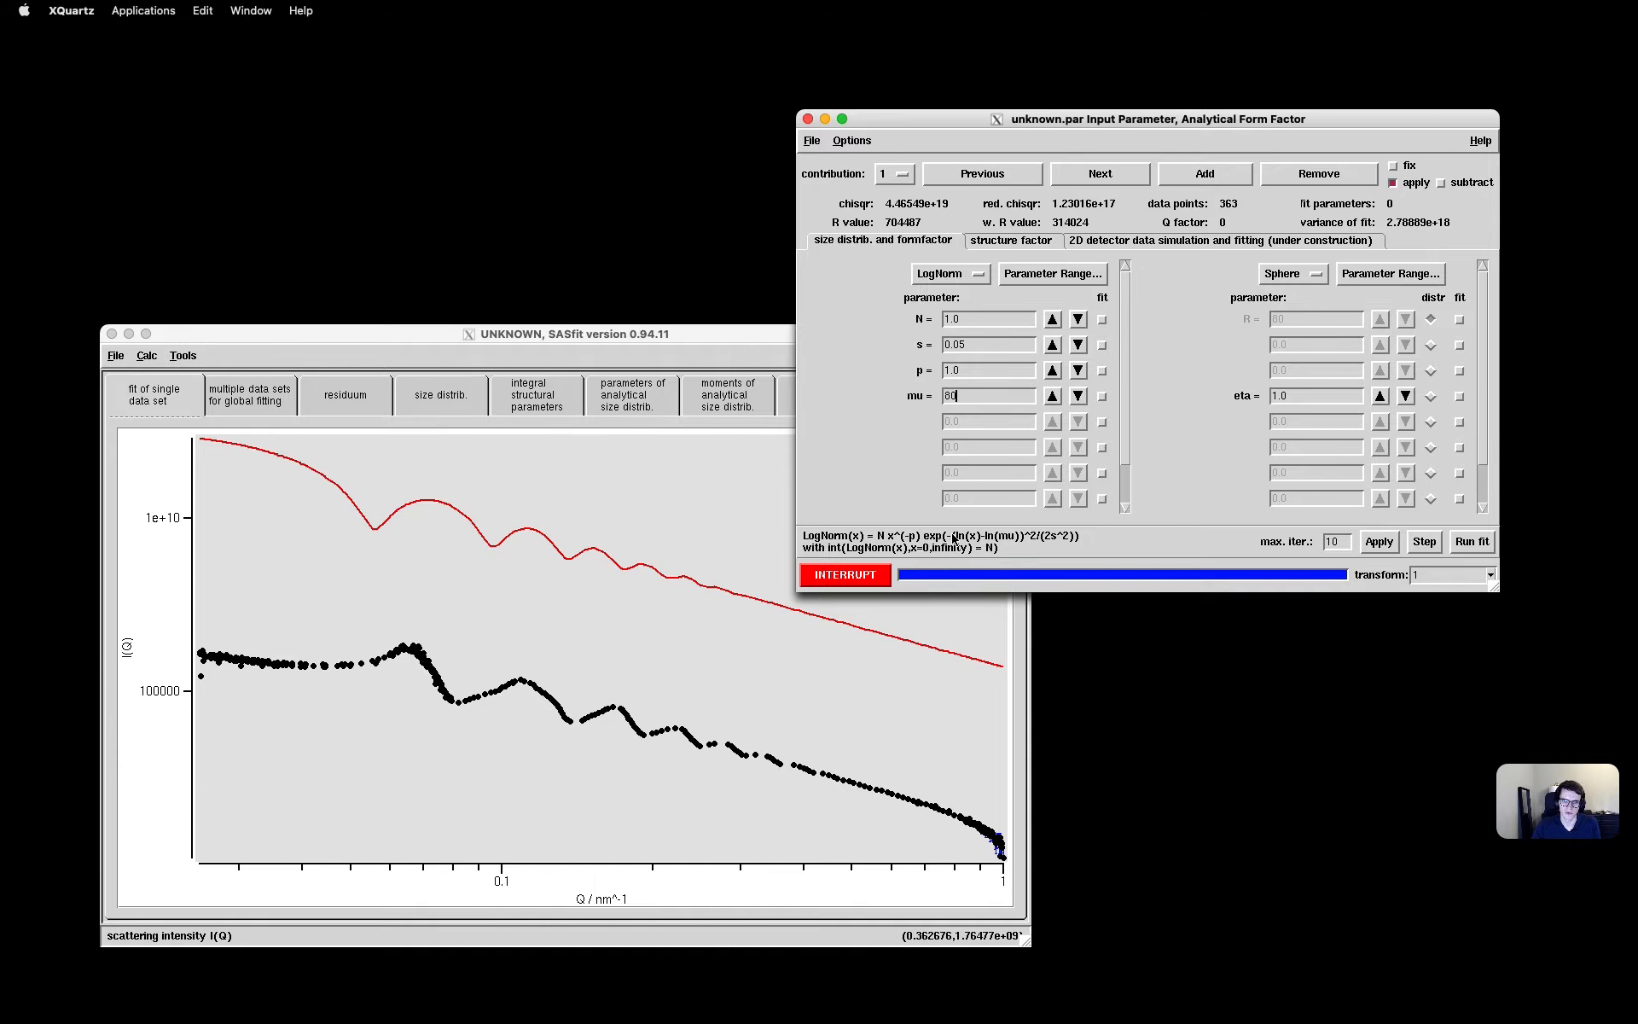
Try marking different Q ranges on the plot and clear each selection again
{"action": "left_click", "coordinate": [304, 523]}
{"action": "left_click_drag", "start_coordinate": [341, 537], "coordinate": [379, 596]}
{"action": "left_click", "coordinate": [1039, 422]}
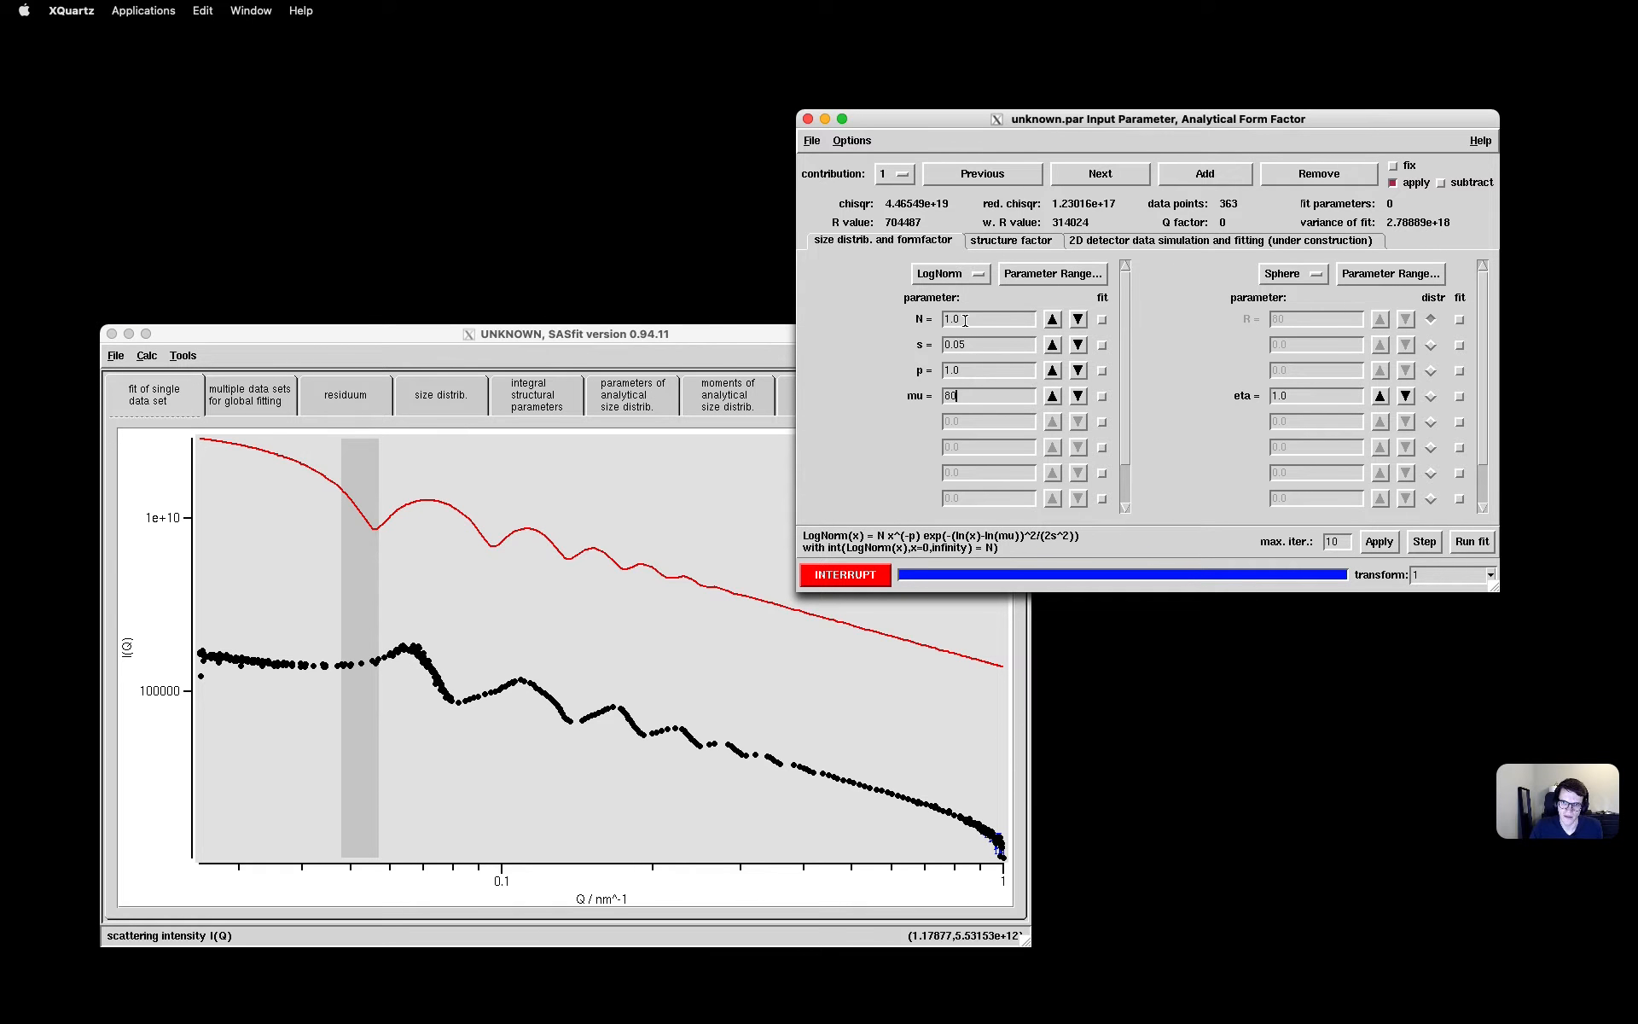
{"action": "left_click", "coordinate": [400, 591]}
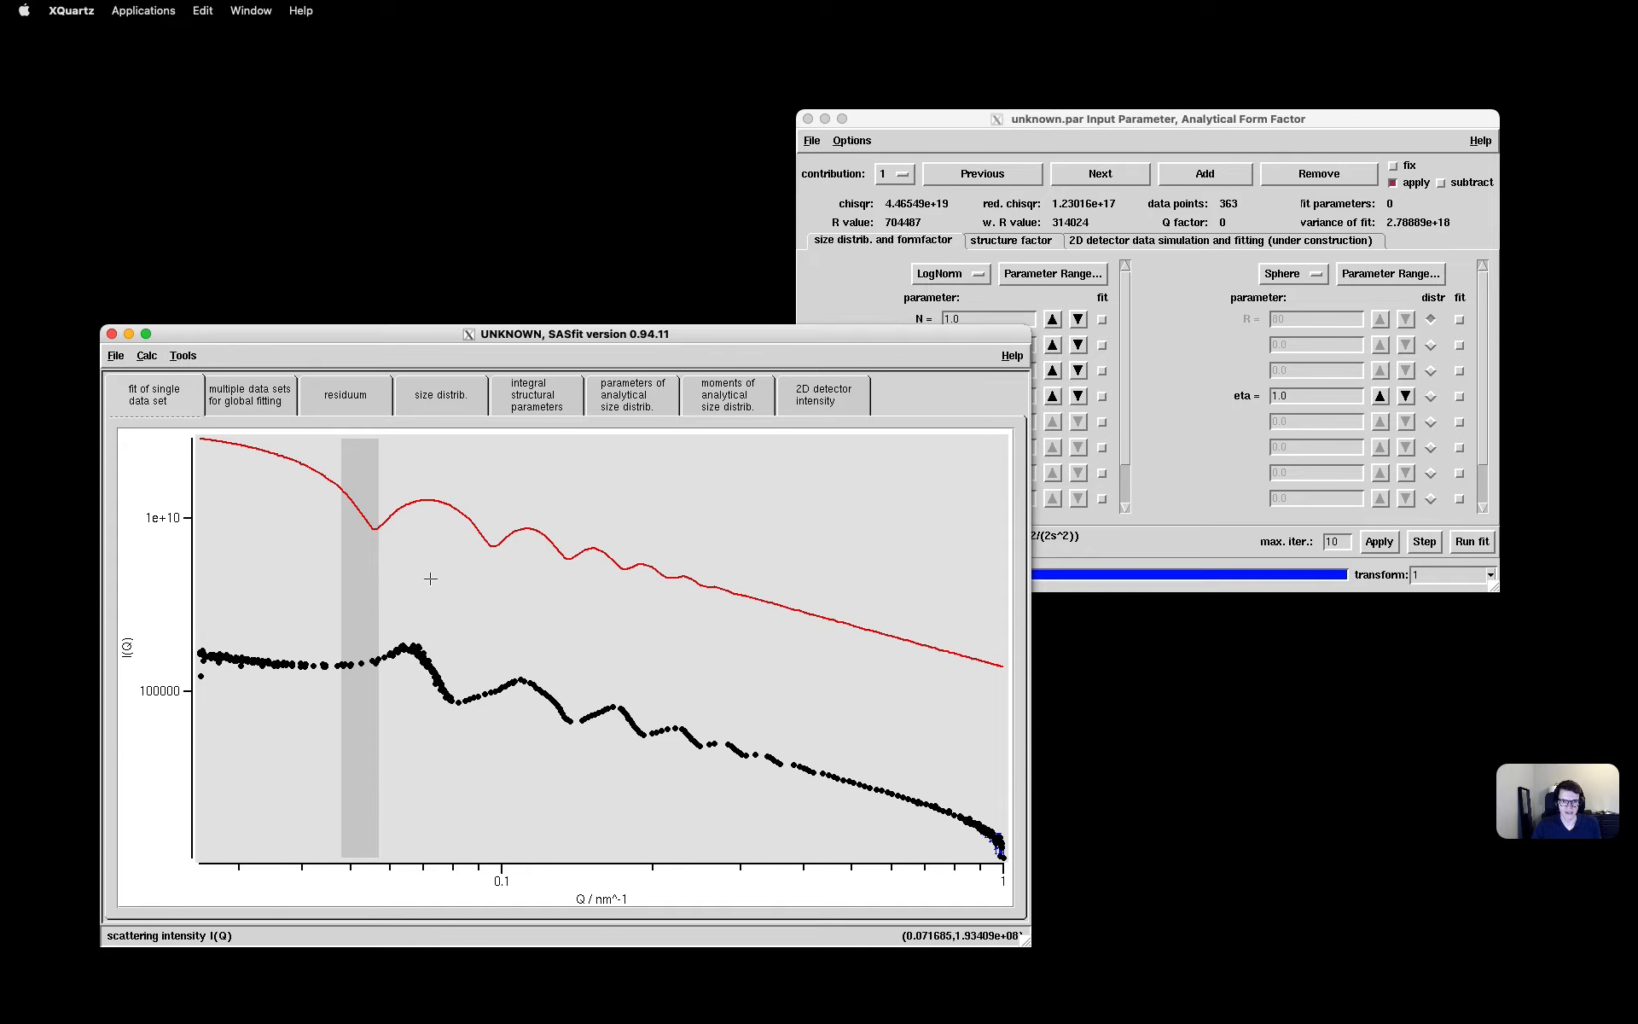
{"action": "left_click", "coordinate": [332, 559]}
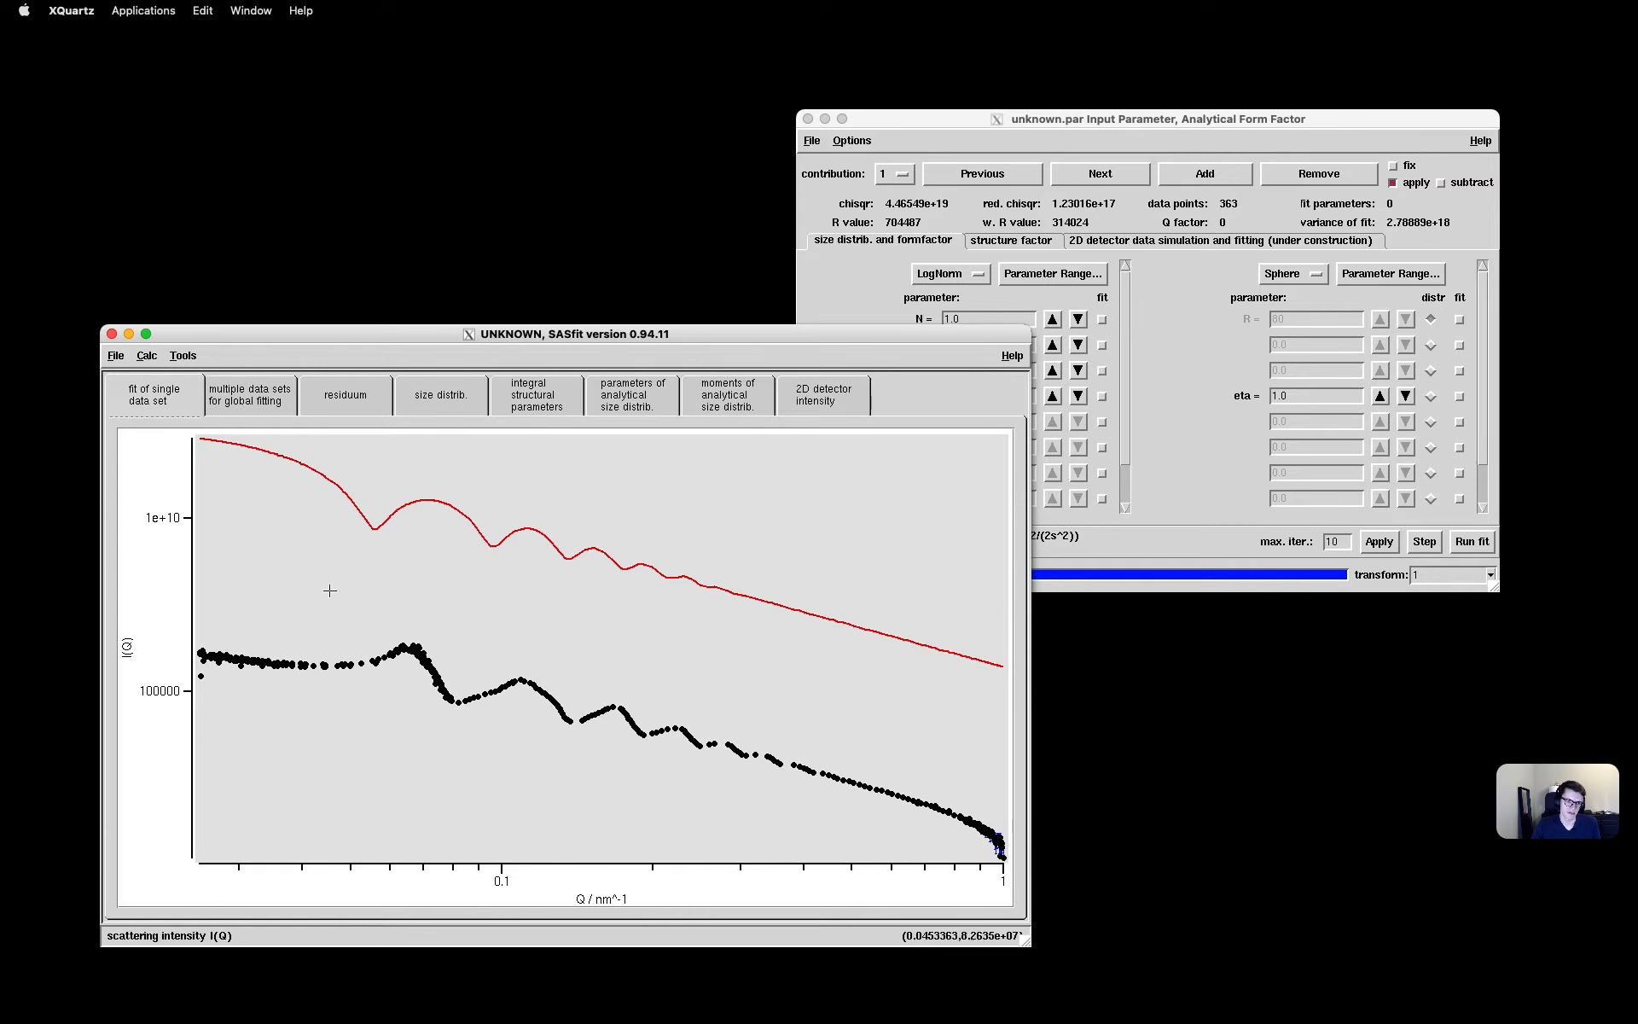
{"action": "mouse_move", "coordinate": [299, 571]}
{"action": "left_mouse_down"}
{"action": "mouse_move", "coordinate": [476, 606]}
{"action": "mouse_move", "coordinate": [631, 672]}
{"action": "left_mouse_up"}
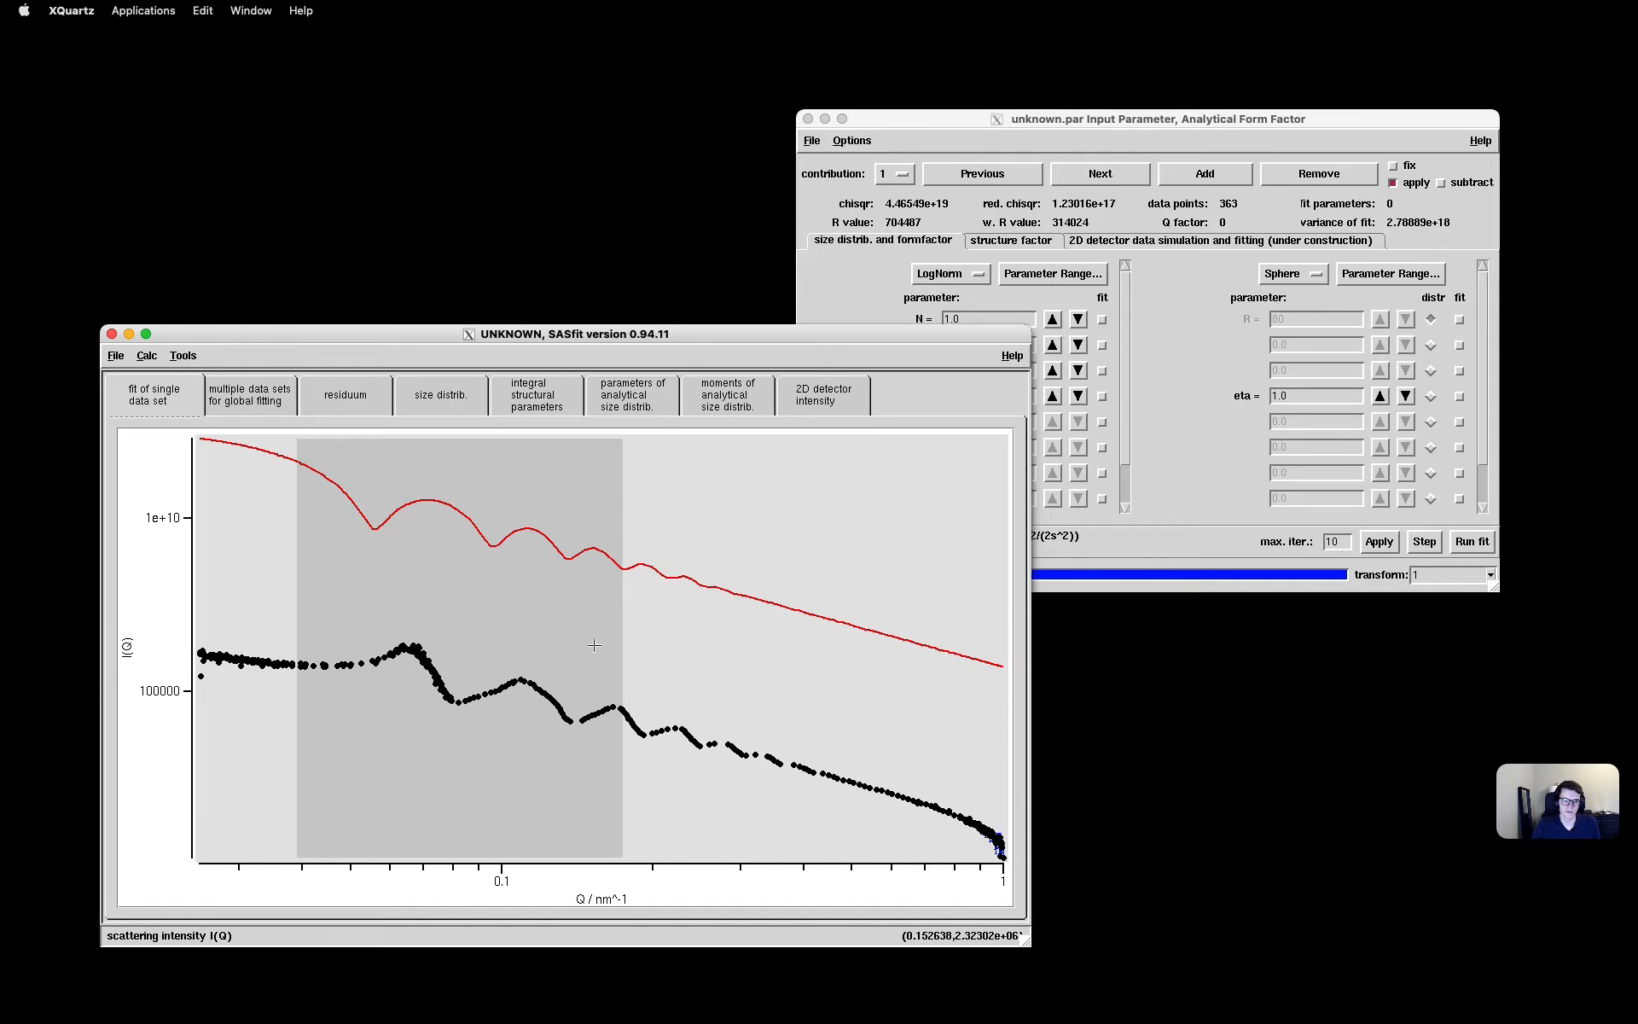
{"action": "left_click", "coordinate": [674, 639]}
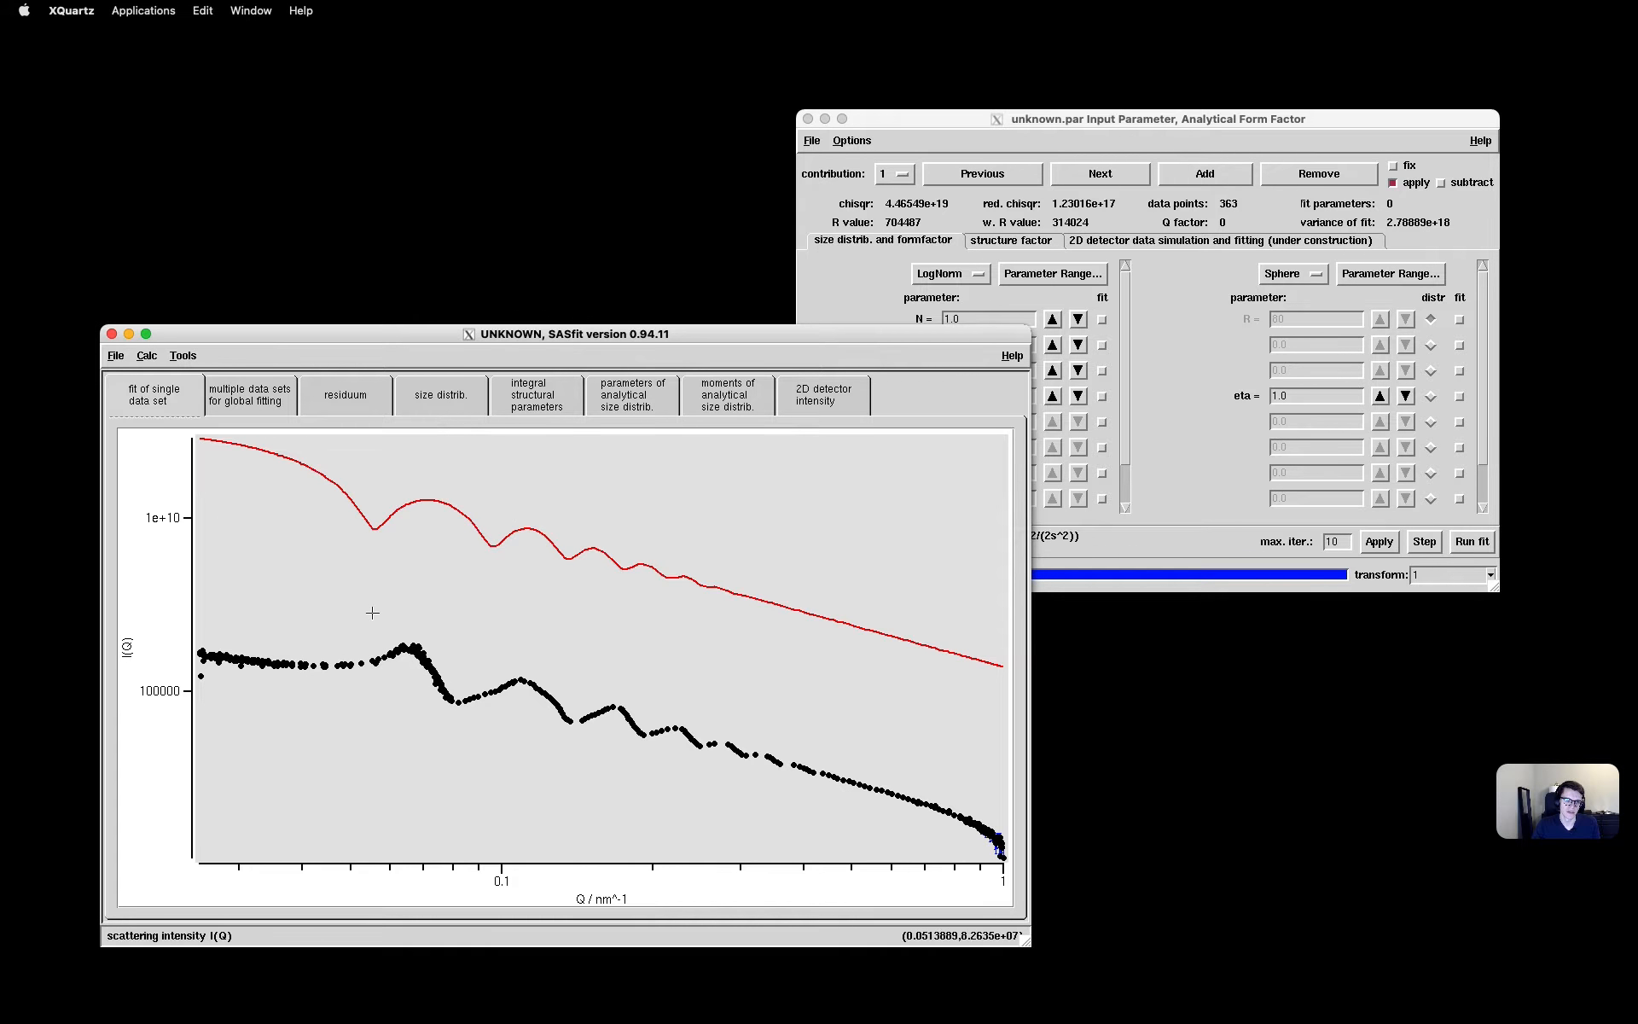
Mark the Q range from about 0.044 to 0.24 nm^-1 and run the fit with only N free
{"action": "left_click_drag", "start_coordinate": [324, 579], "coordinate": [695, 641]}
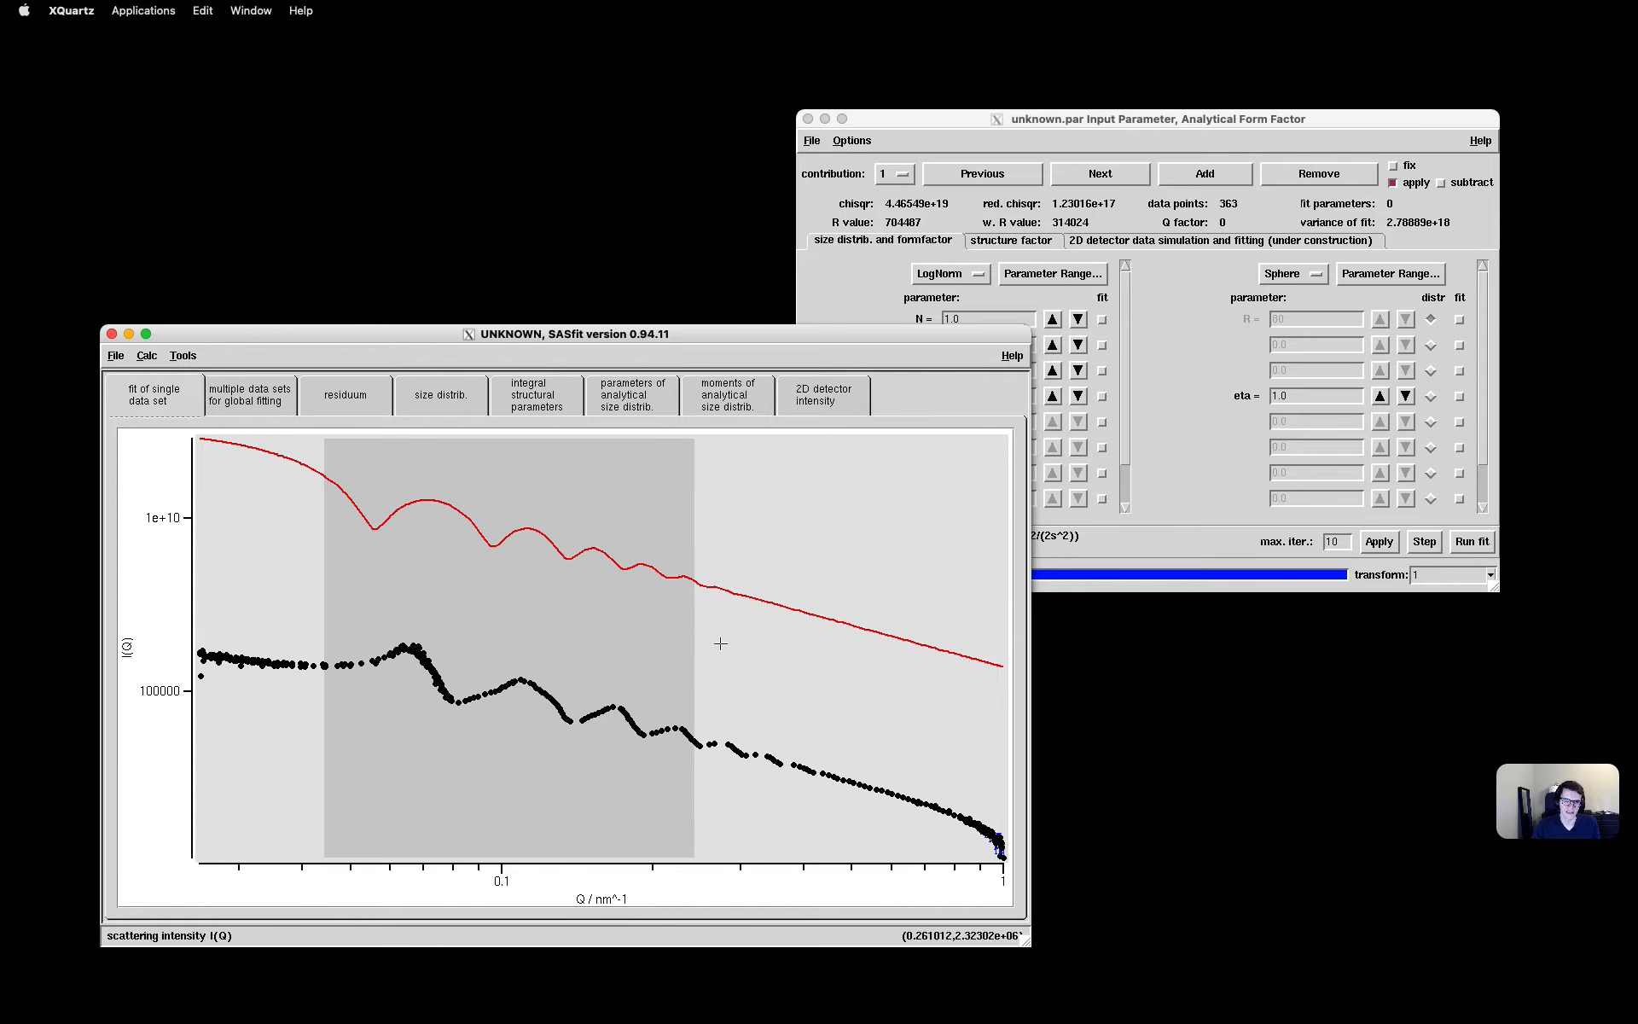
{"action": "left_click", "coordinate": [1186, 363]}
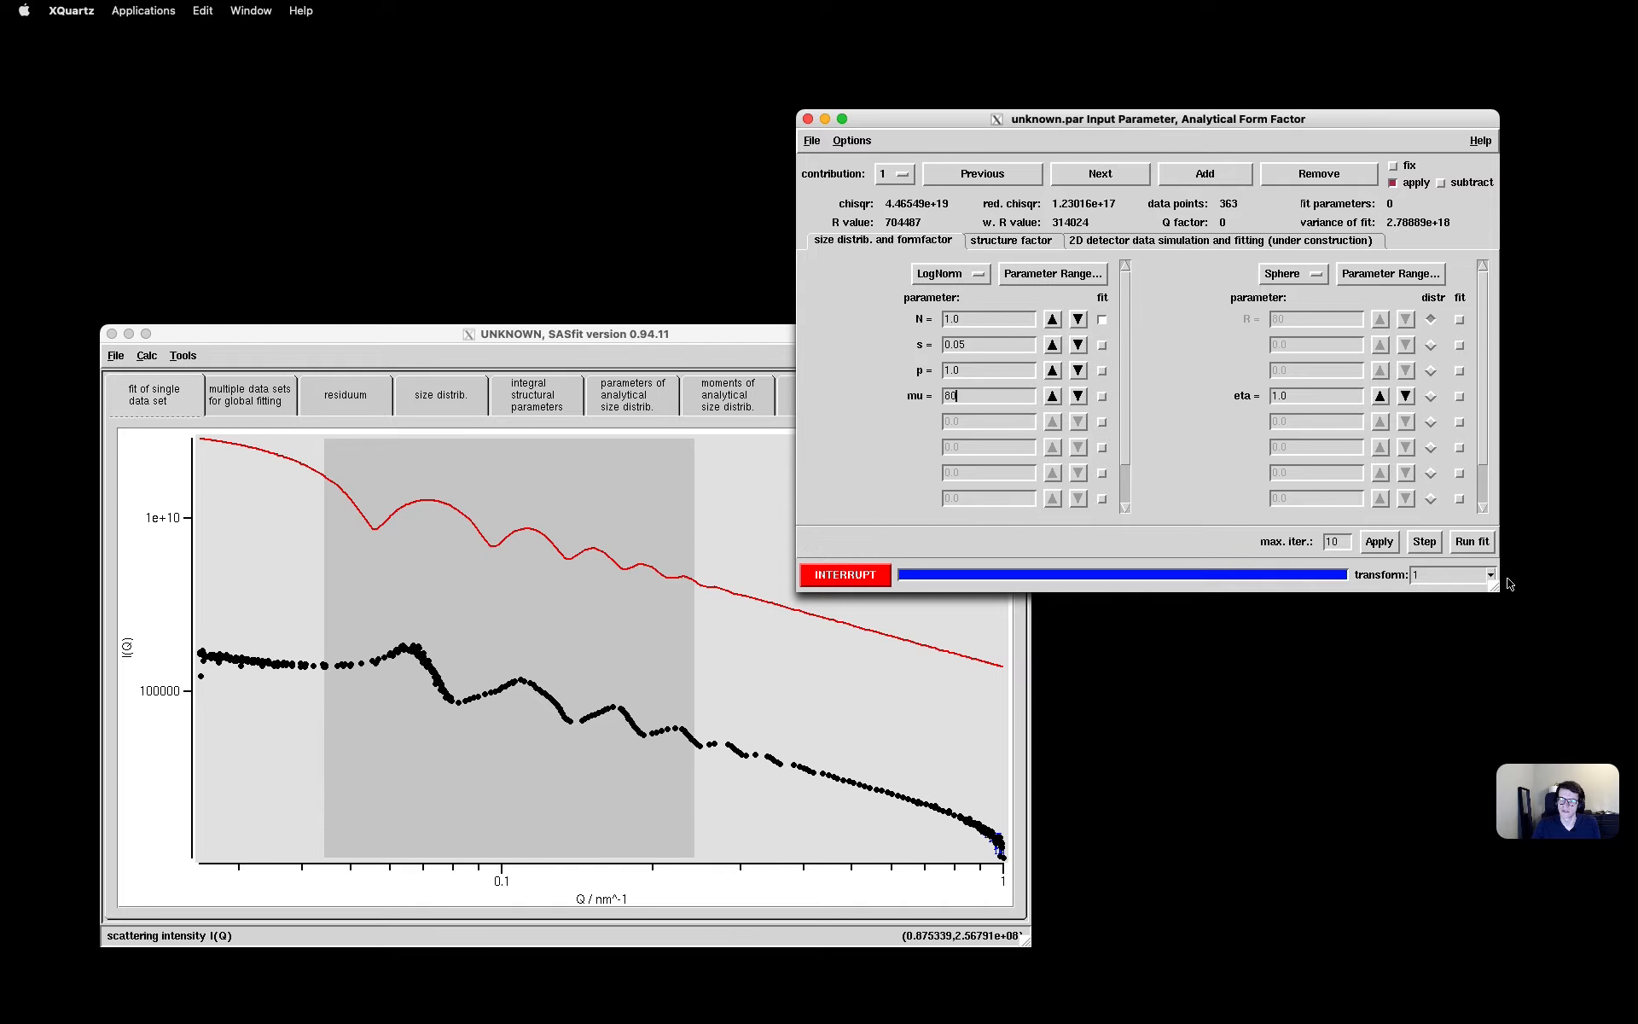
{"action": "left_click", "coordinate": [1472, 543]}
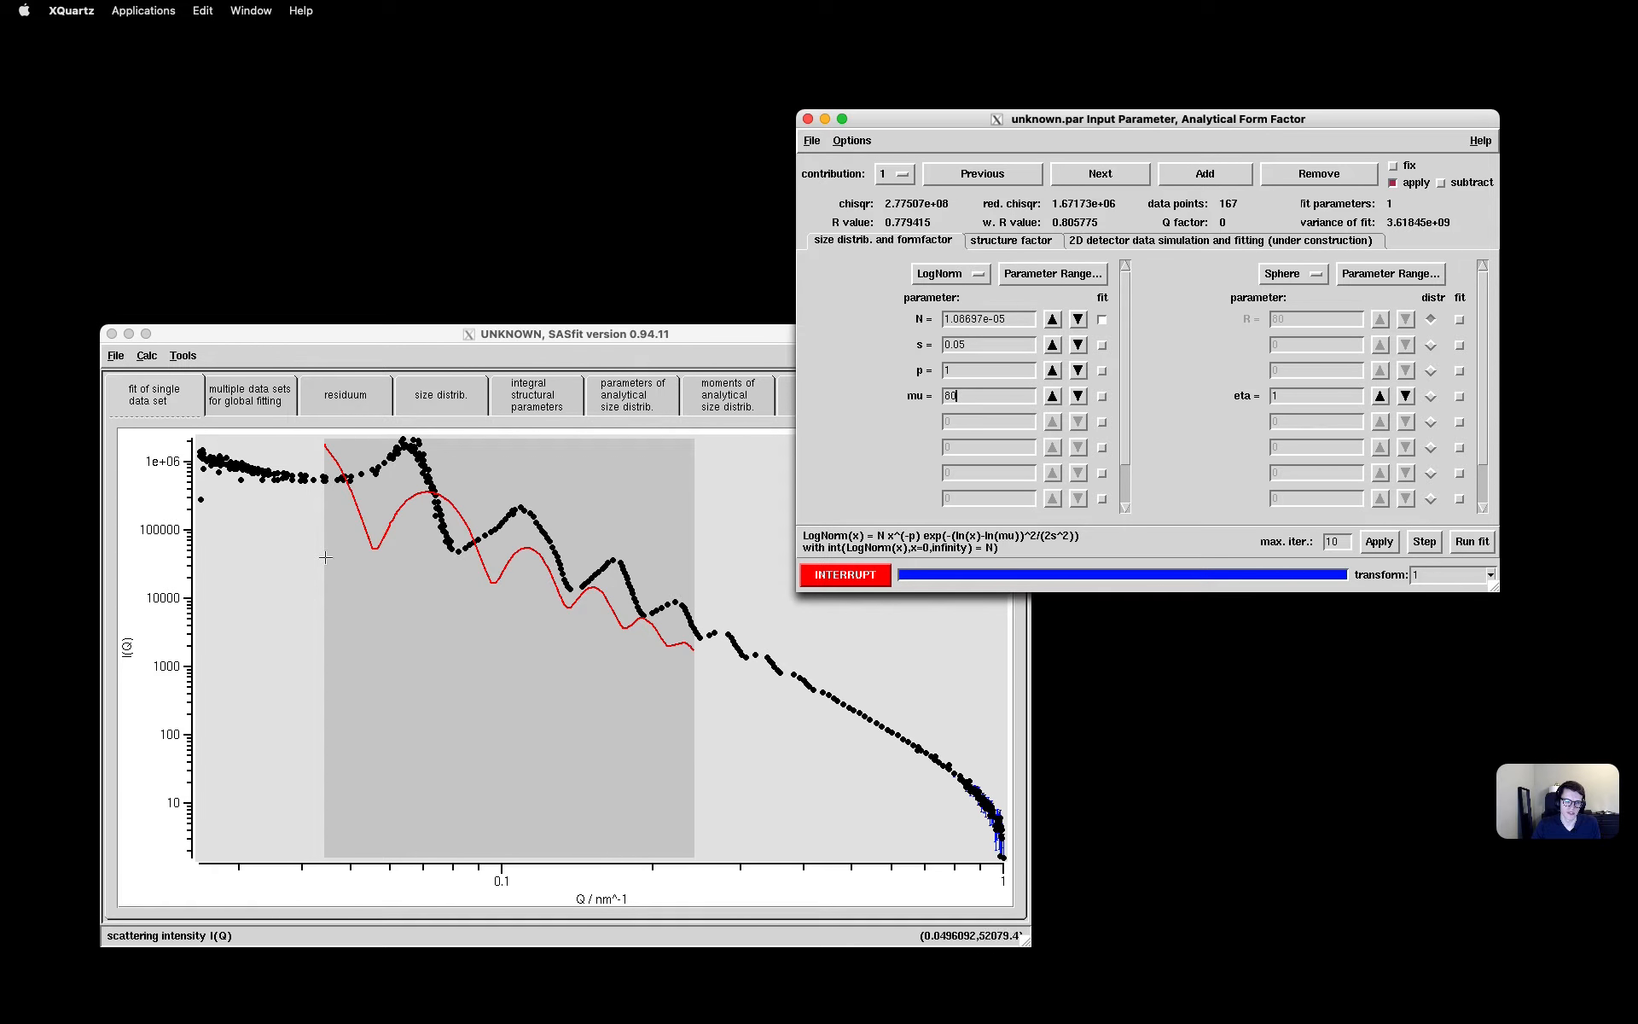
Clear the marked Q range and recalculate the model over the full data with the fitted N
{"action": "left_click", "coordinate": [305, 578]}
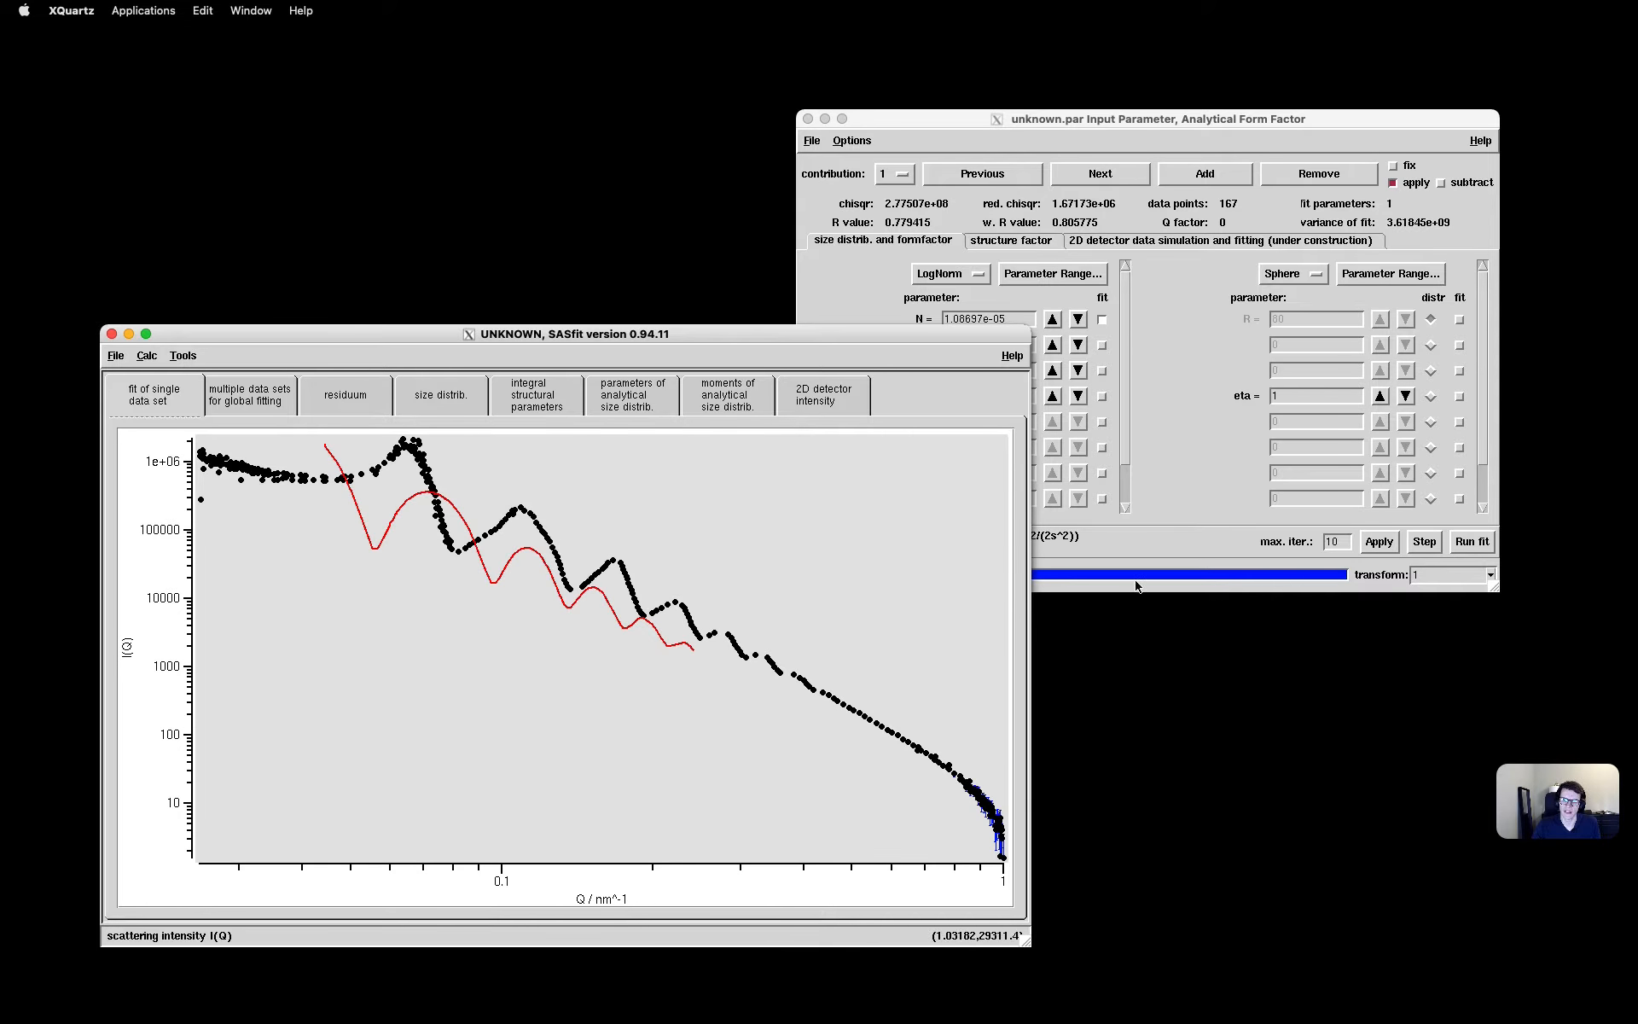
{"action": "left_click", "coordinate": [1380, 543]}
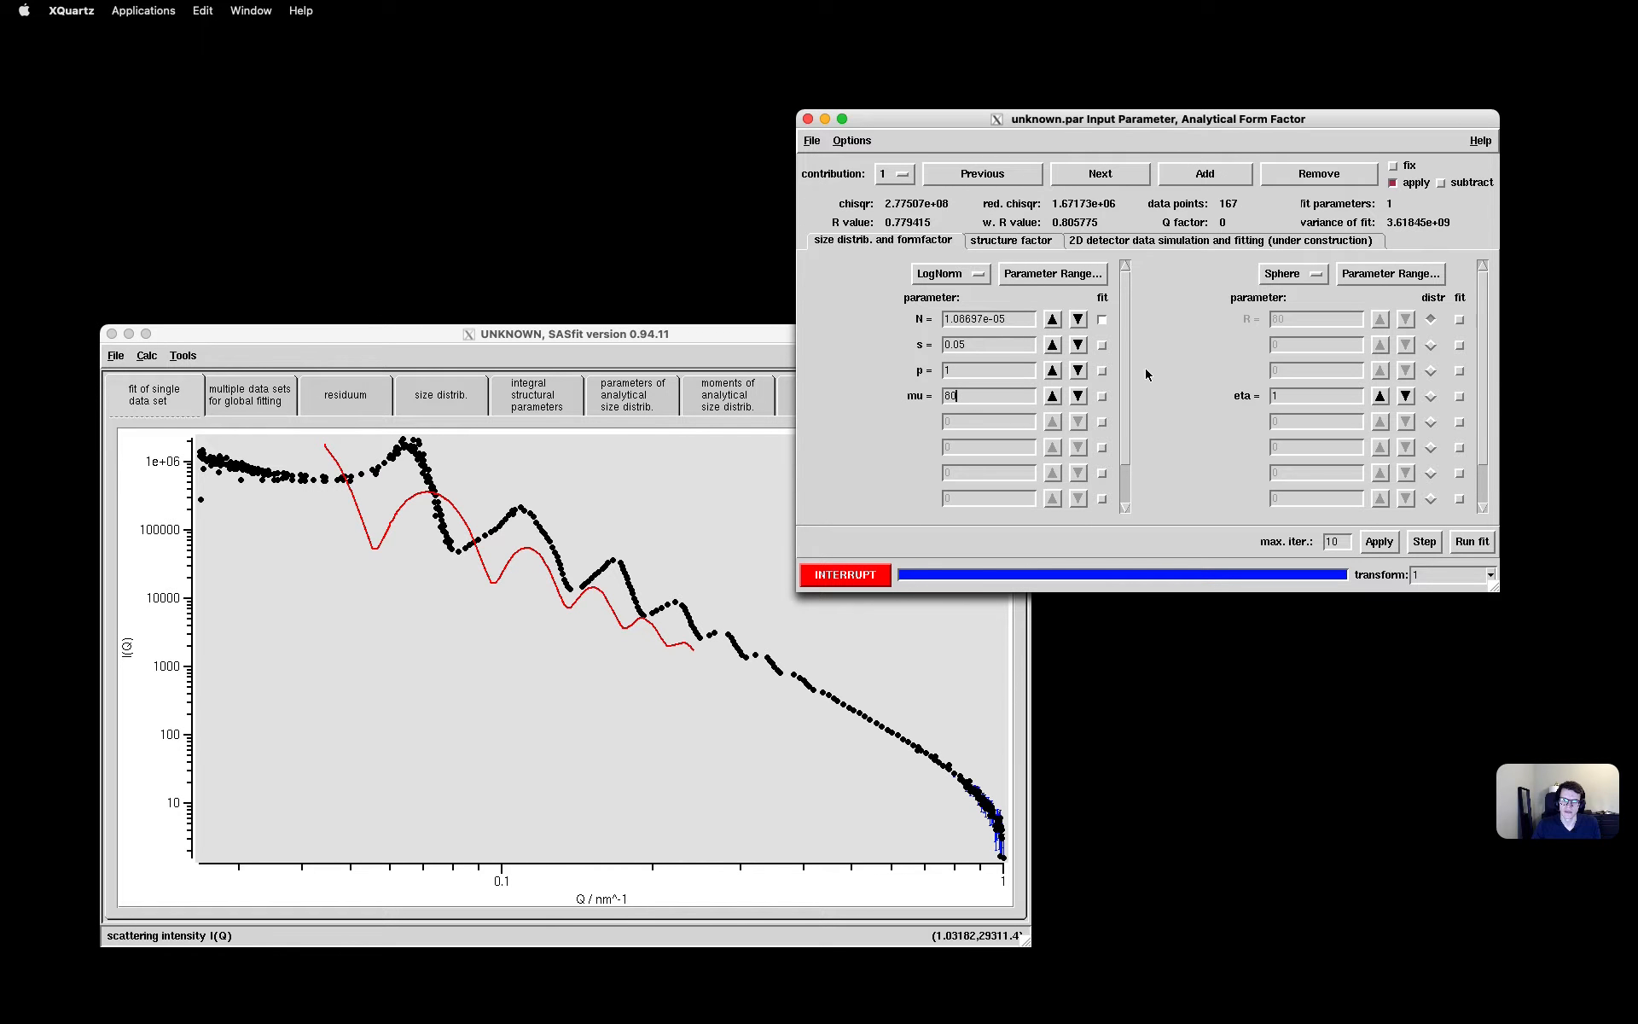
{"action": "left_click", "coordinate": [1379, 543]}
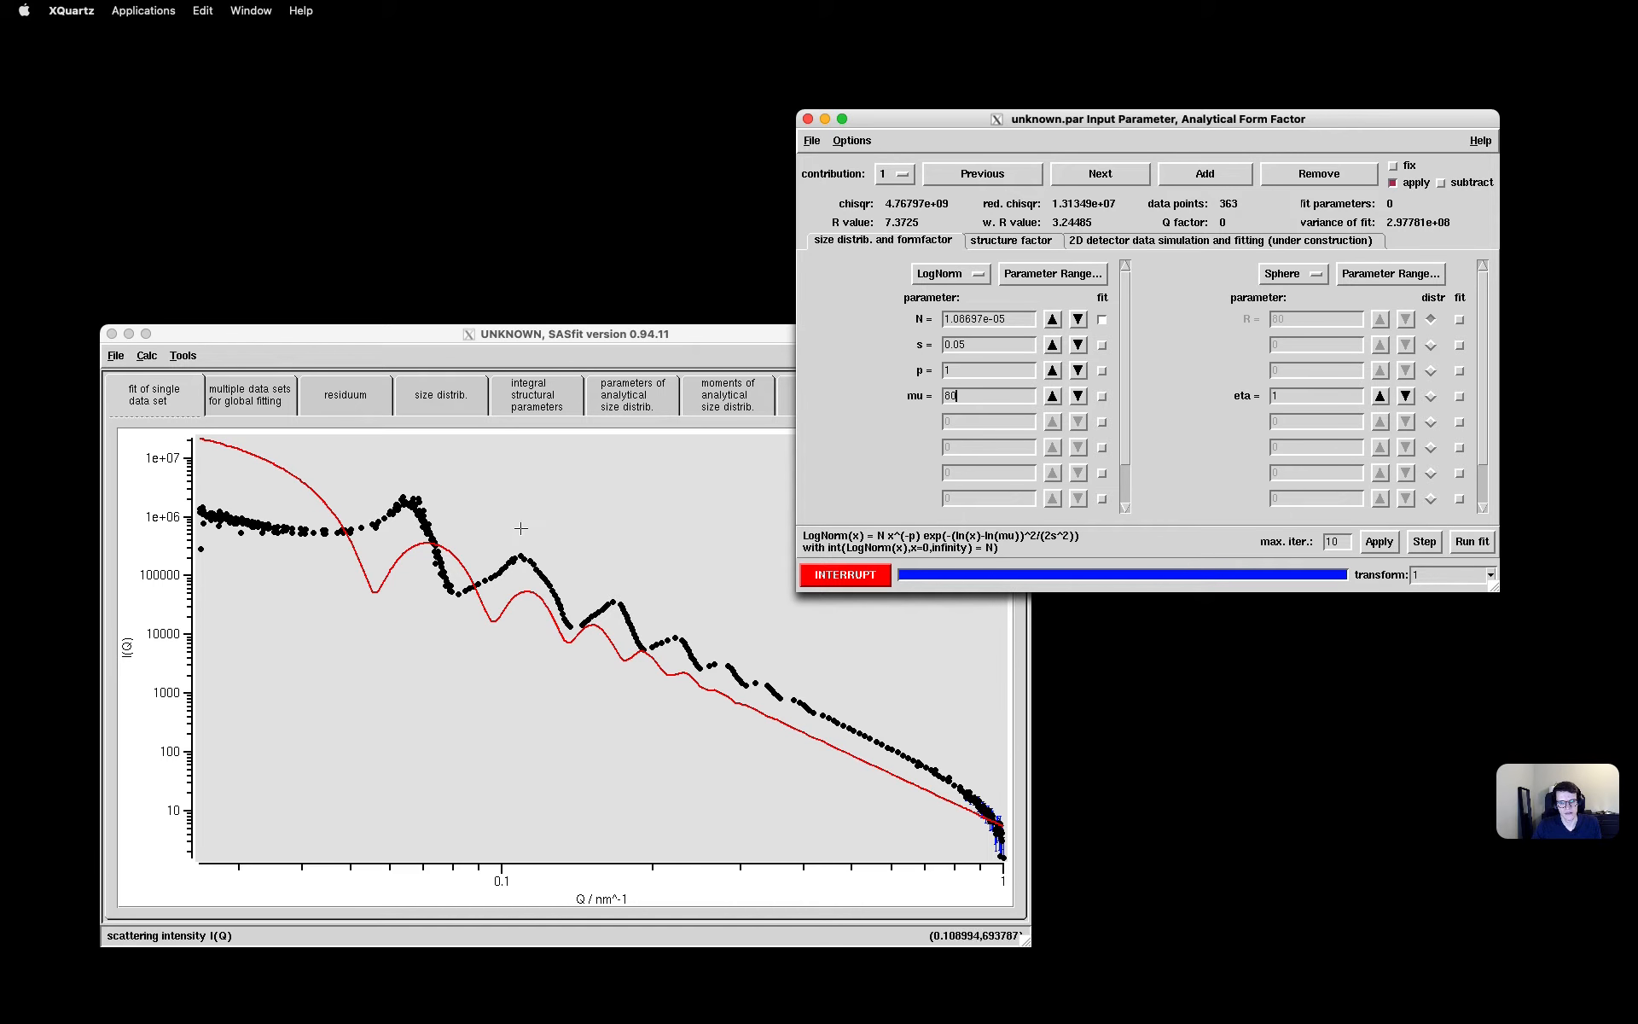
Mark the Q range from about 0.053 to 0.2 nm^-1 and run the fit with both N and mu free
{"action": "left_click", "coordinate": [398, 510]}
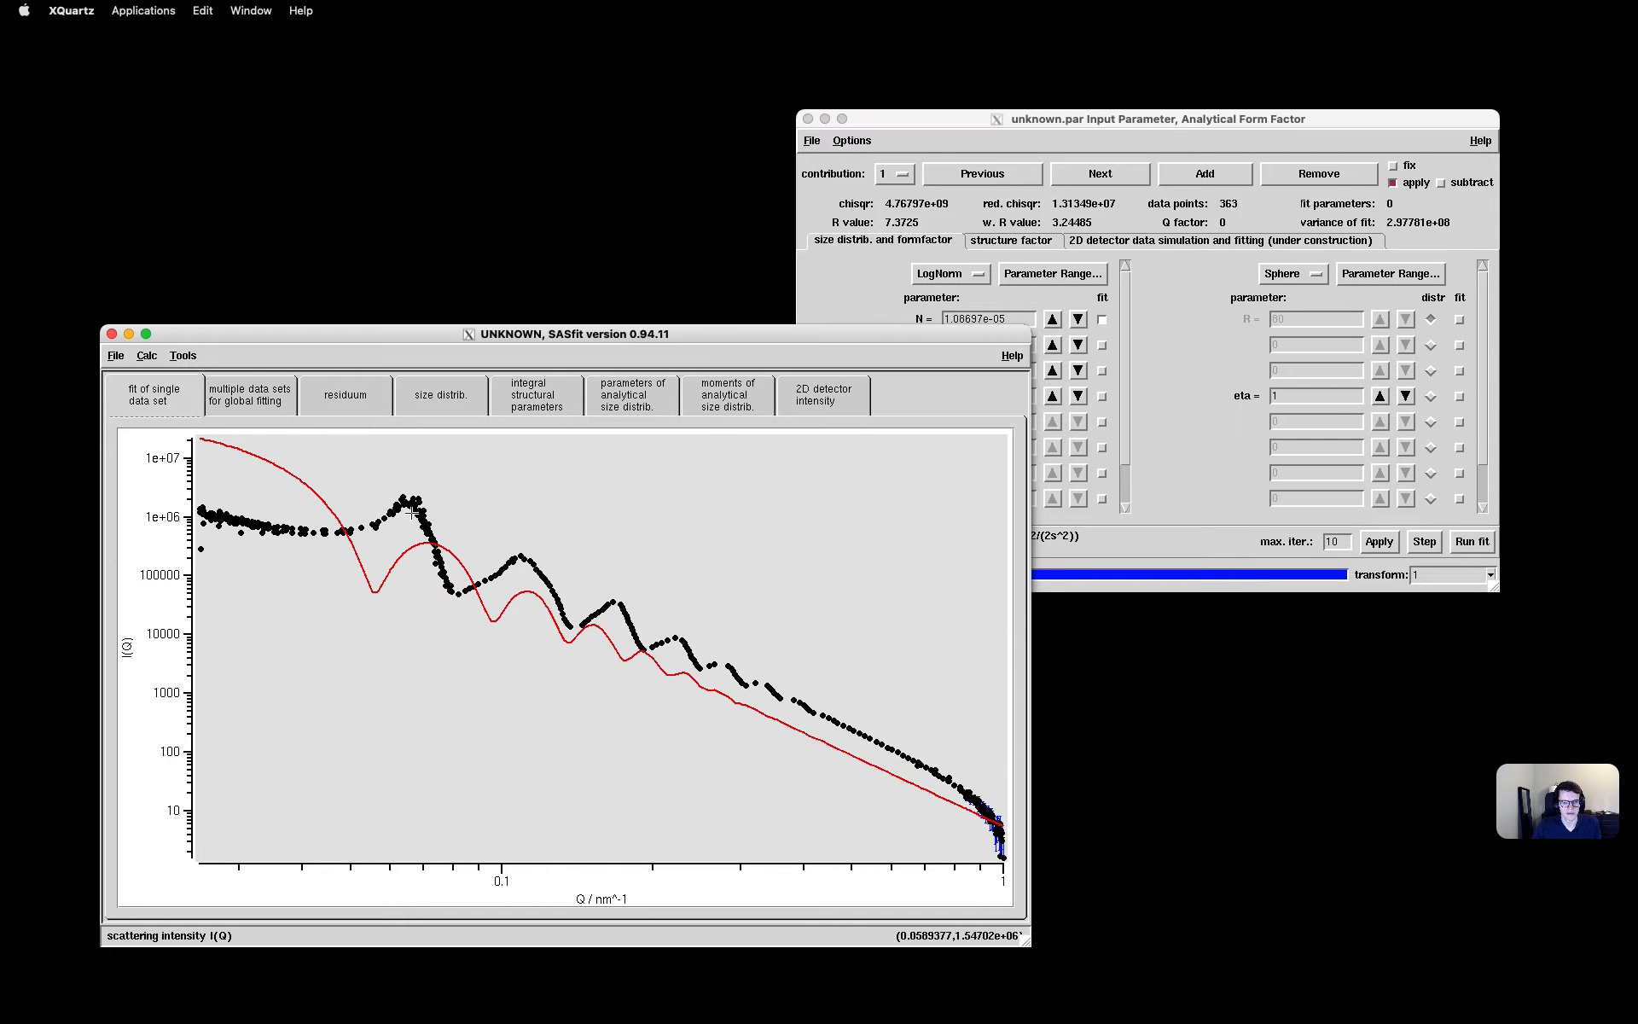
{"action": "left_click_drag", "start_coordinate": [364, 503], "coordinate": [649, 582]}
{"action": "left_click", "coordinate": [1184, 402]}
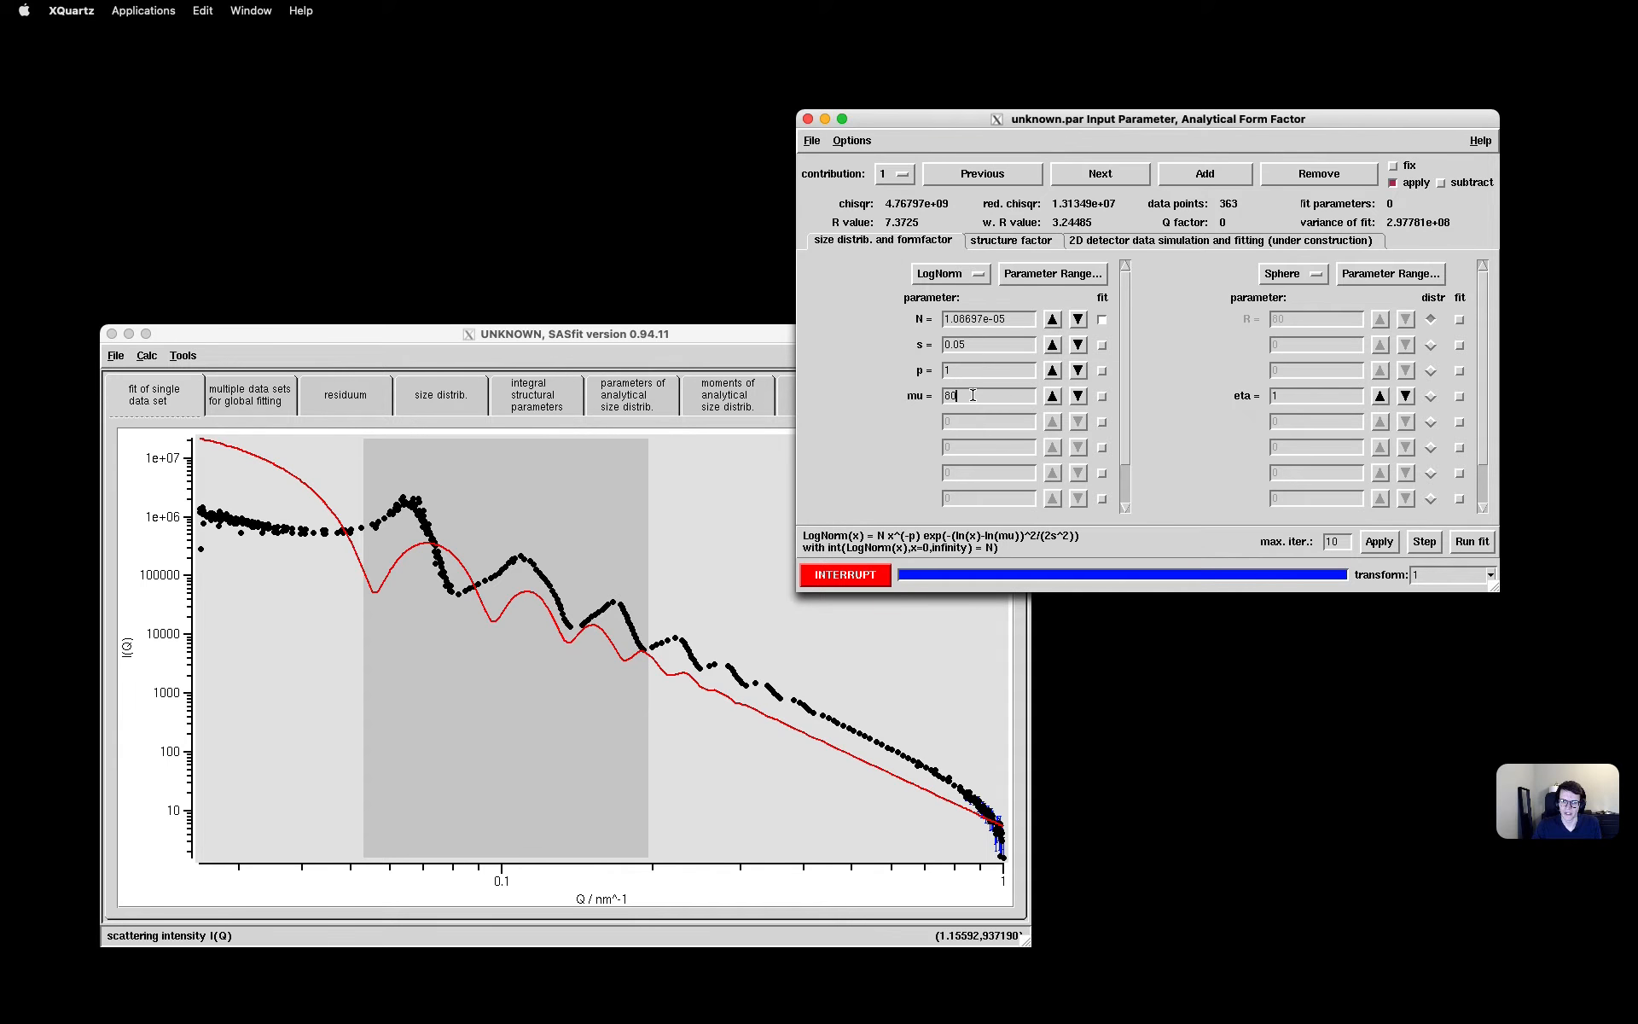
{"action": "left_click", "coordinate": [1102, 396]}
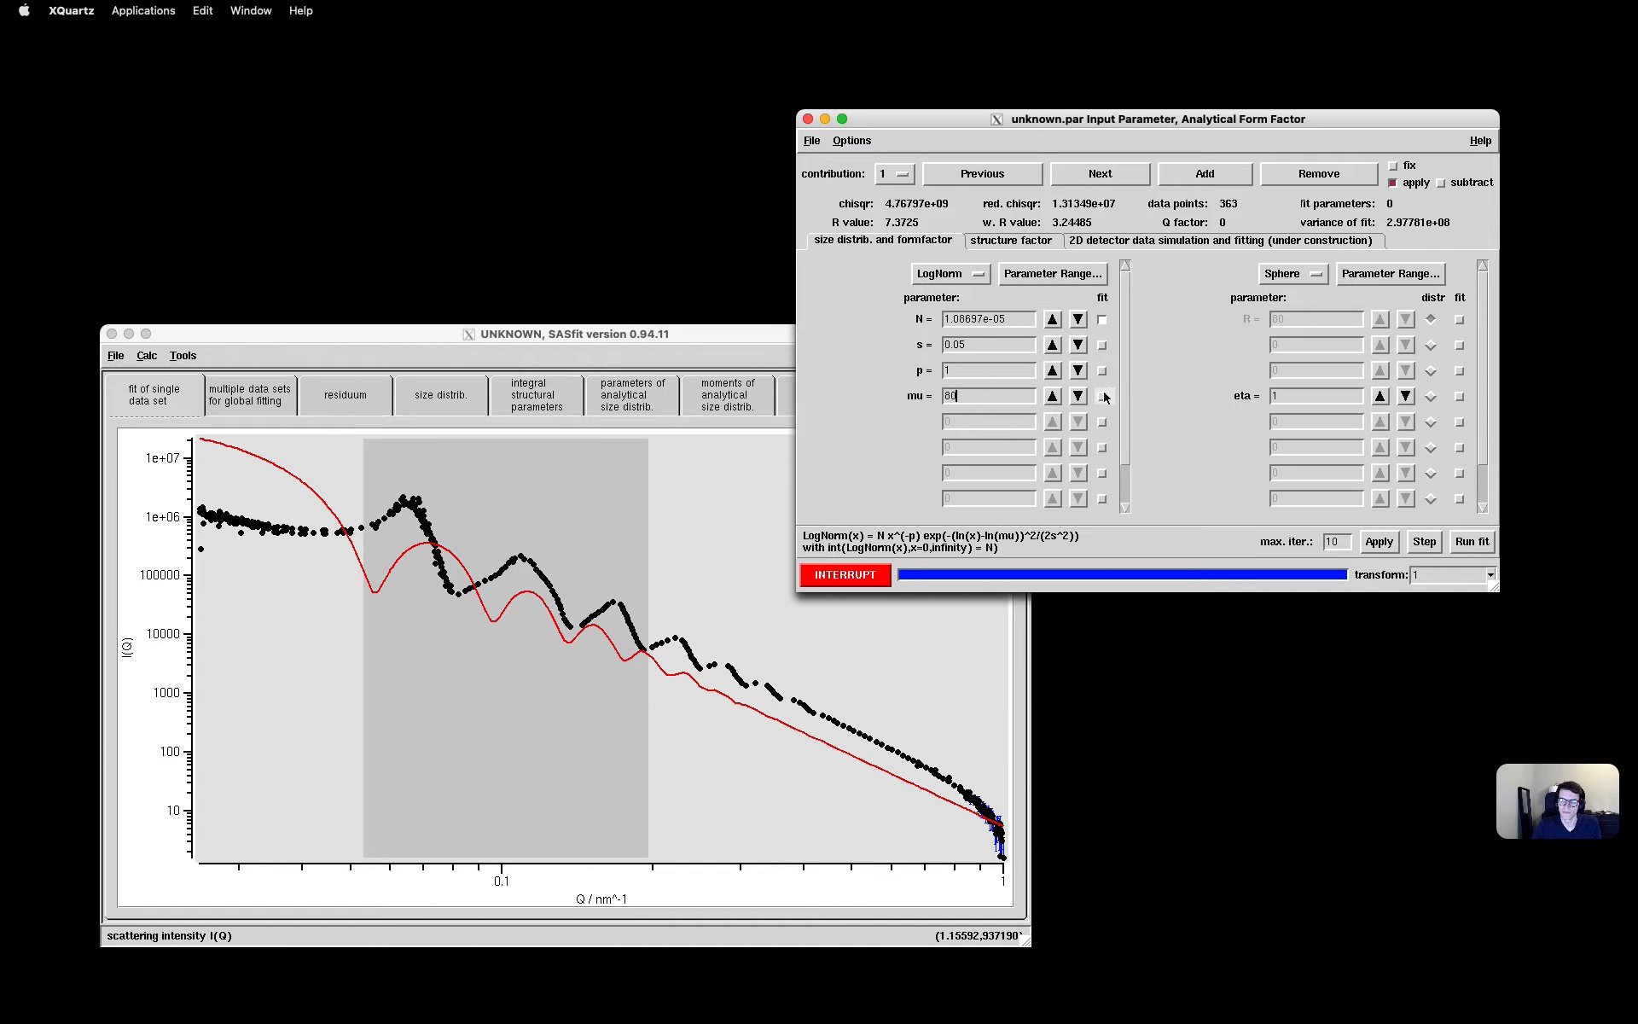
{"action": "left_click", "coordinate": [1474, 543]}
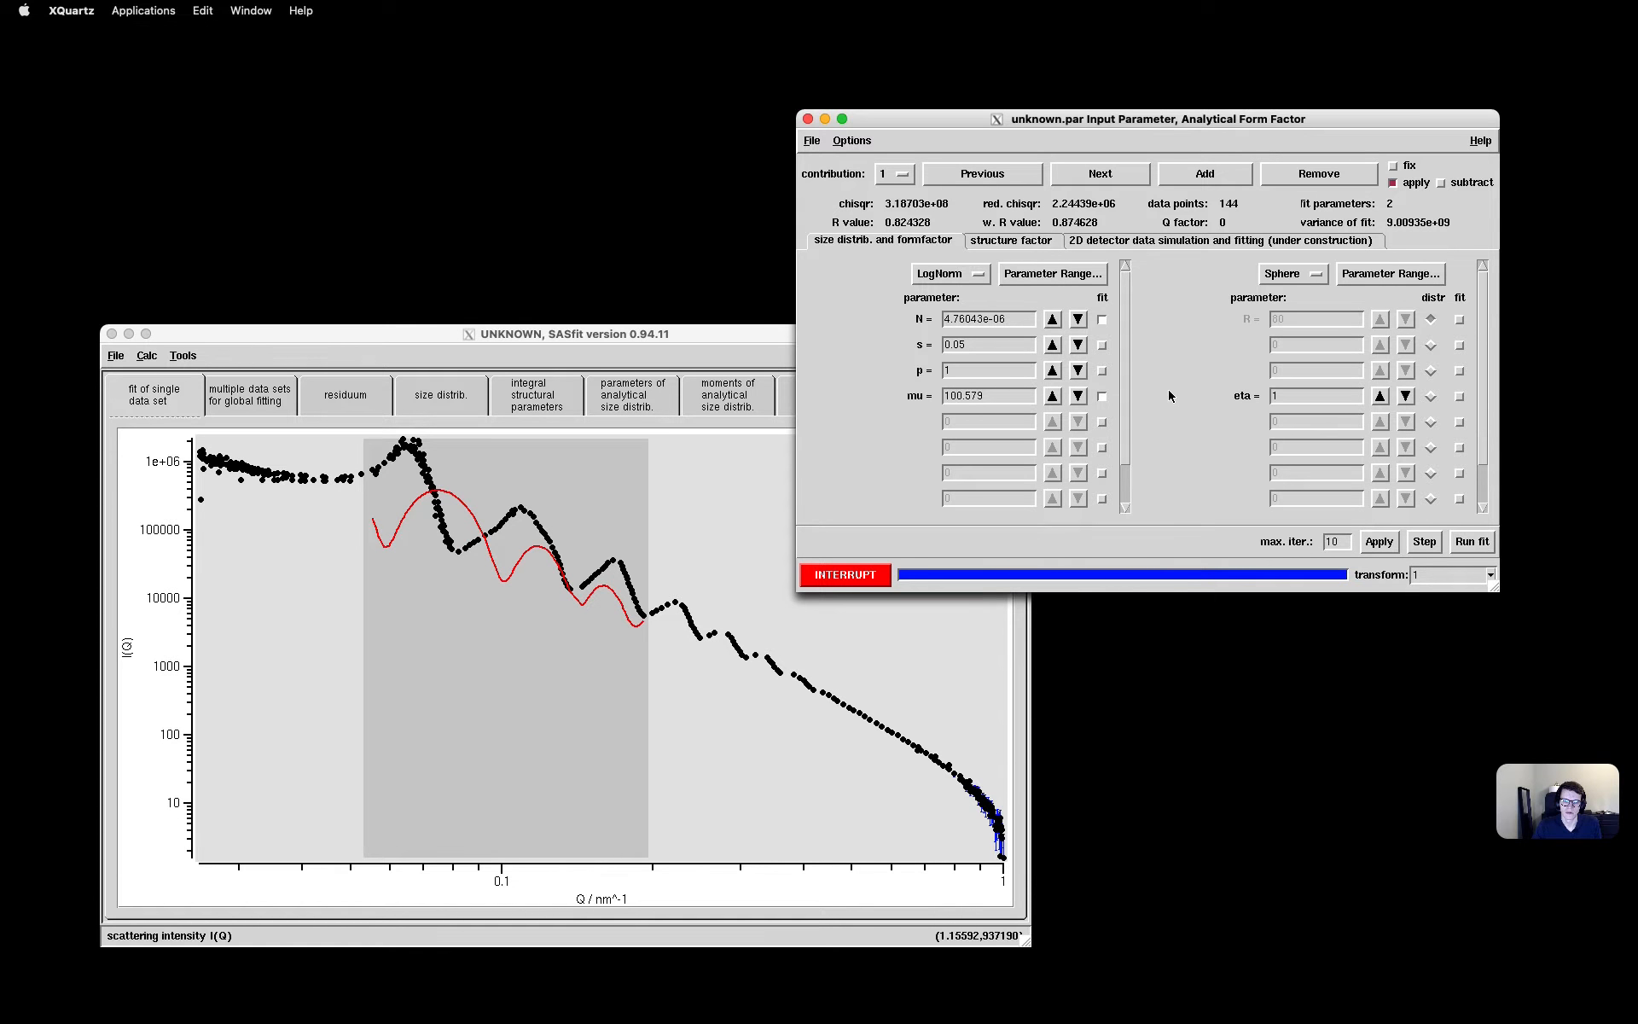
Run the fit with N fixed and mu free, and again with mu fixed and N free
{"action": "left_click", "coordinate": [1103, 320]}
{"action": "left_click", "coordinate": [1474, 542]}
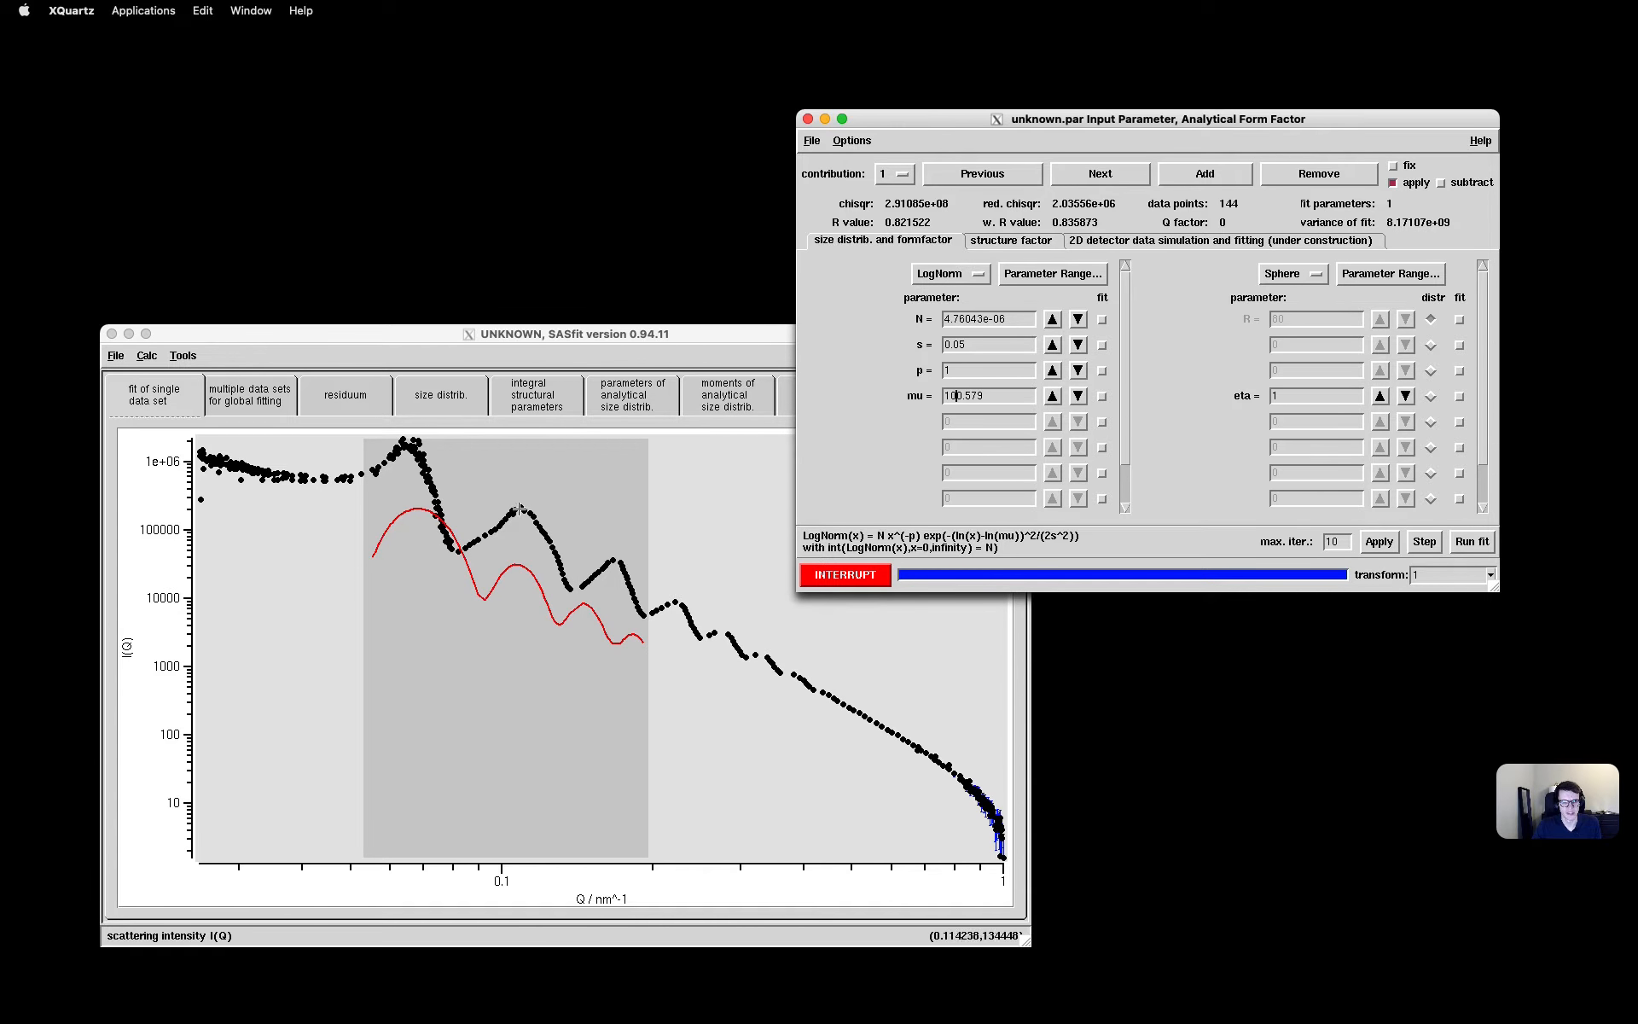
{"action": "left_click", "coordinate": [1102, 320]}
{"action": "left_click", "coordinate": [1474, 542]}
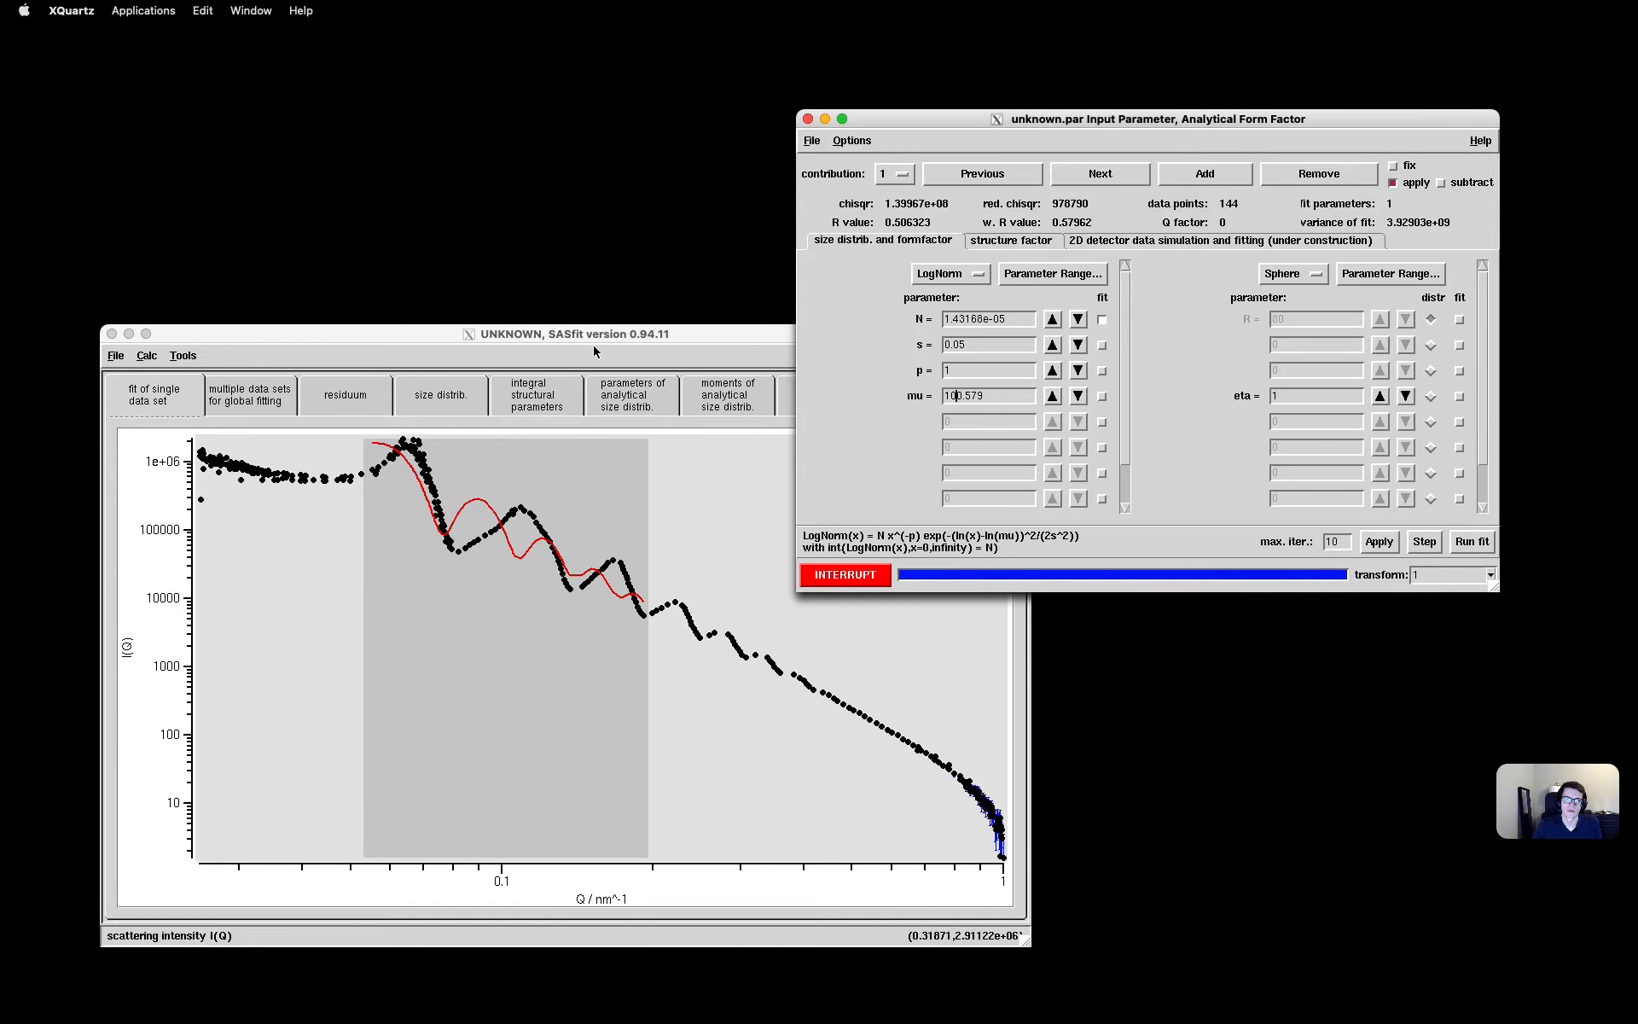
Widen the marked Q range to about 0.034 to 0.34 nm^-1 and run the fit with only mu free
{"action": "left_click", "coordinate": [254, 527]}
{"action": "left_click_drag", "start_coordinate": [268, 484], "coordinate": [771, 613]}
{"action": "left_click", "coordinate": [1191, 461]}
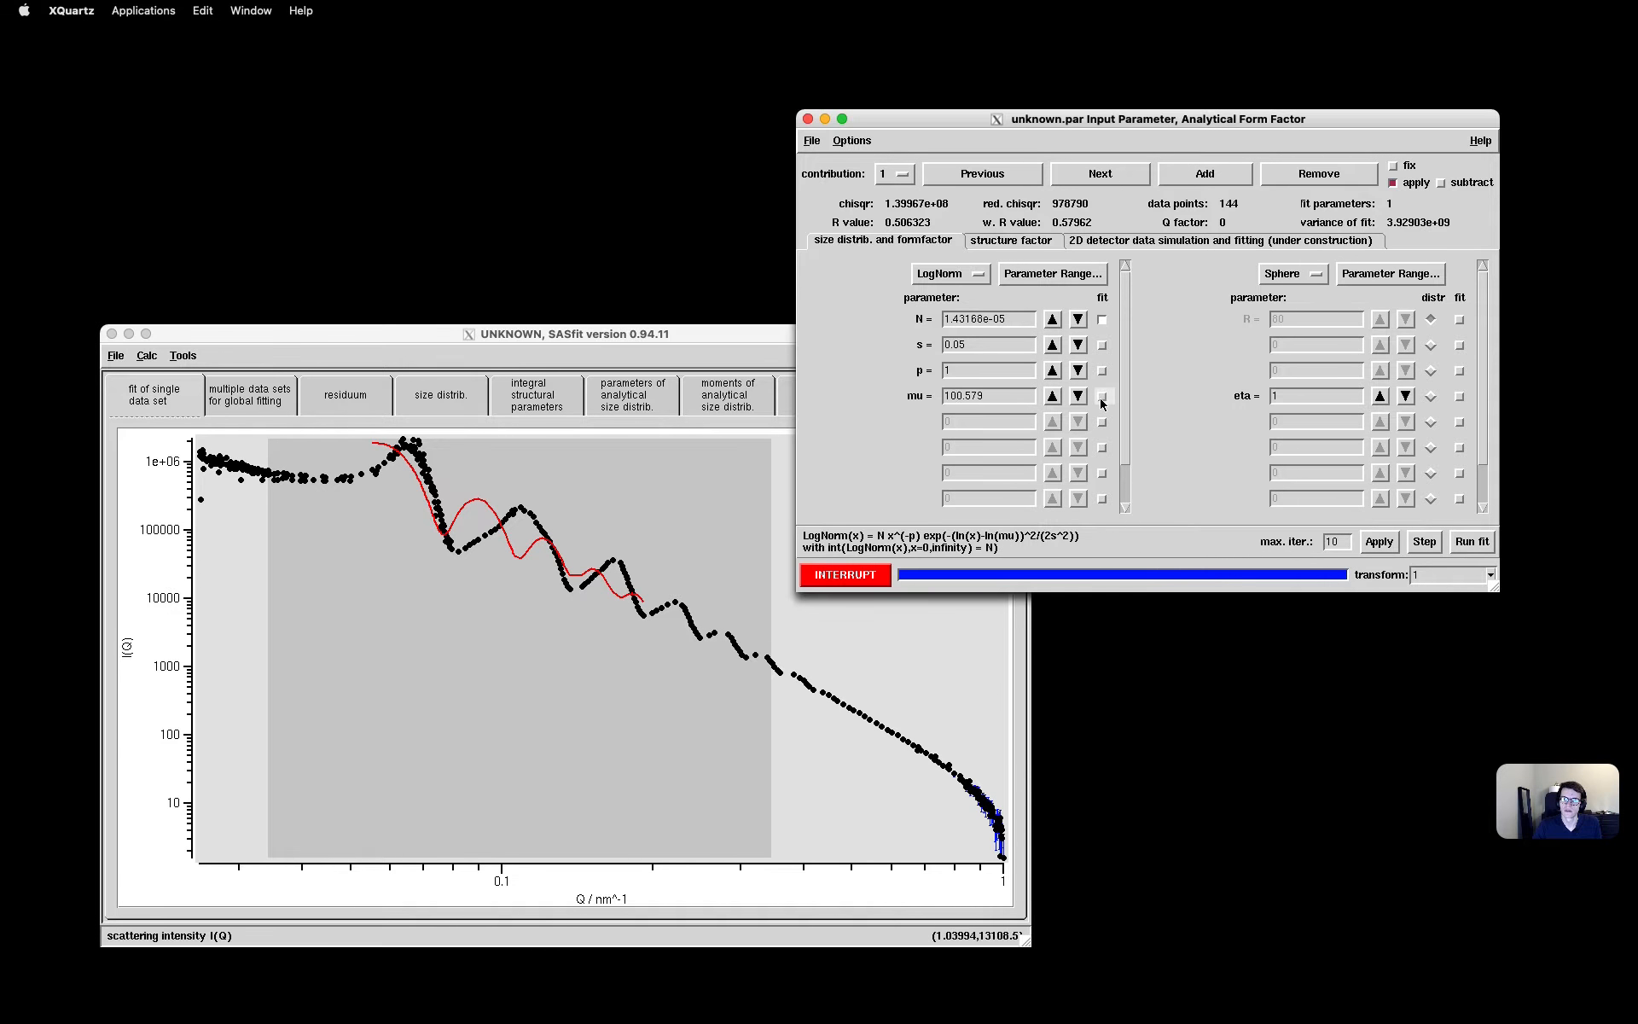
{"action": "left_click", "coordinate": [1103, 397]}
{"action": "left_click", "coordinate": [1473, 543]}
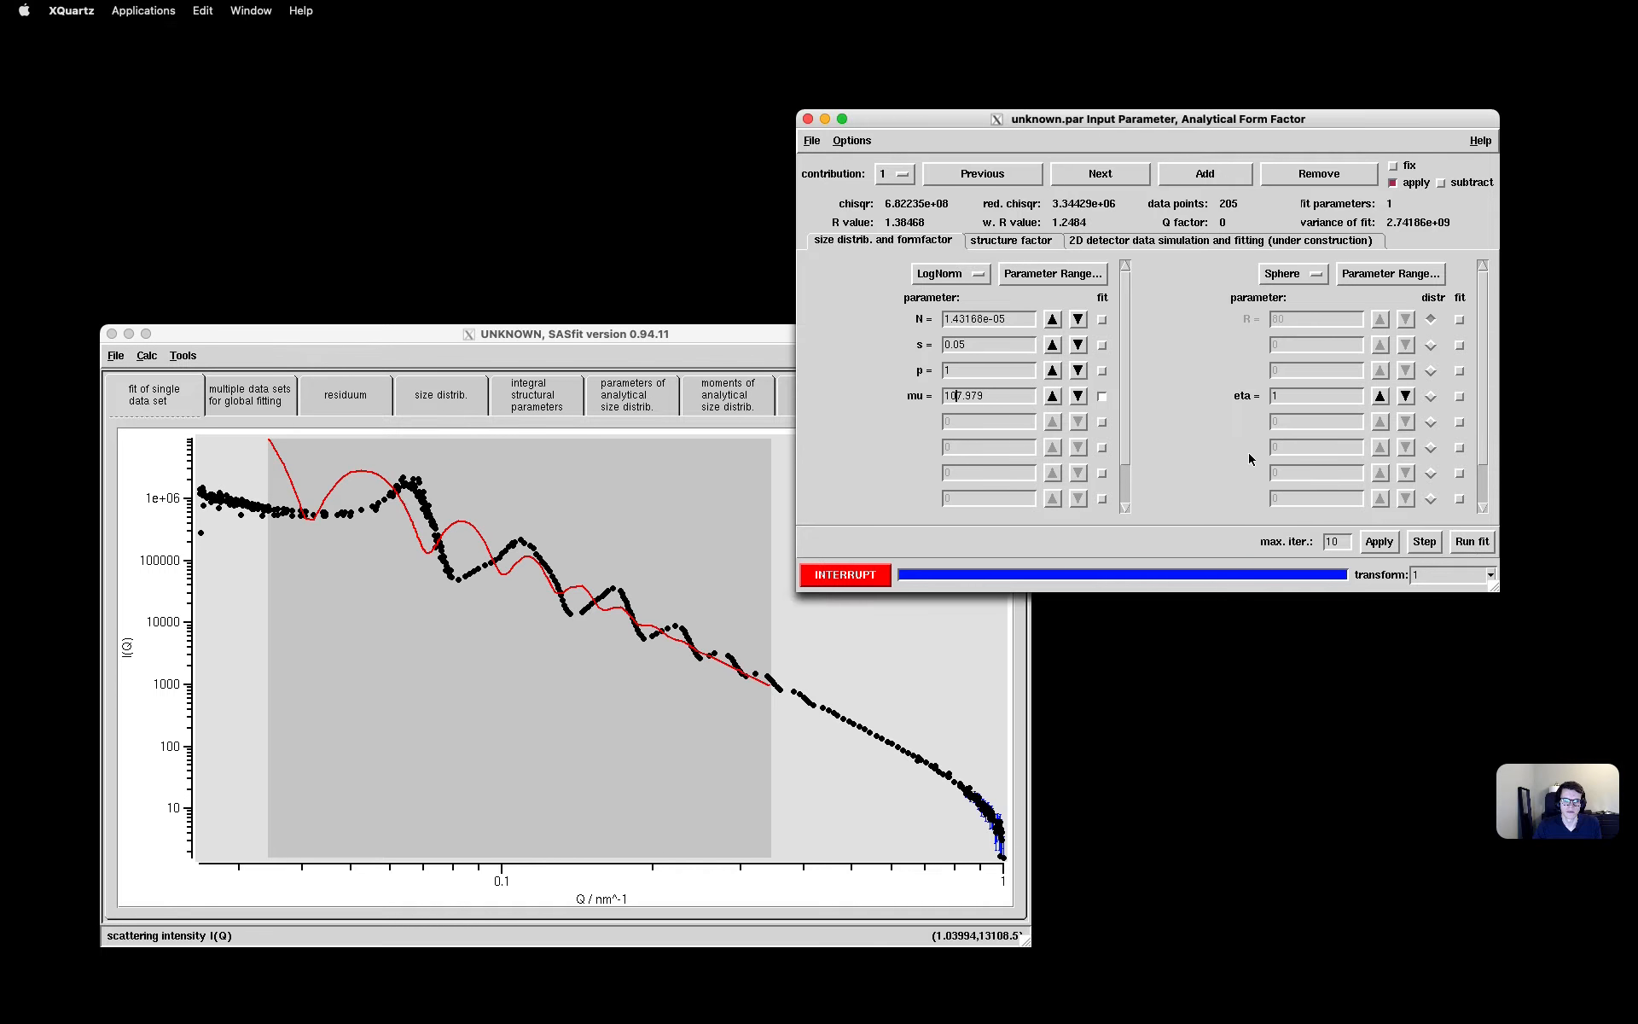
Lower mu stepwise to about 55.41, recalculating the model curve until its oscillations line up with the data
{"action": "left_click", "coordinate": [1077, 395]}
{"action": "left_click", "coordinate": [1078, 396]}
{"action": "left_click", "coordinate": [1077, 396]}
{"action": "left_click", "coordinate": [1078, 395]}
{"action": "left_click", "coordinate": [1377, 543]}
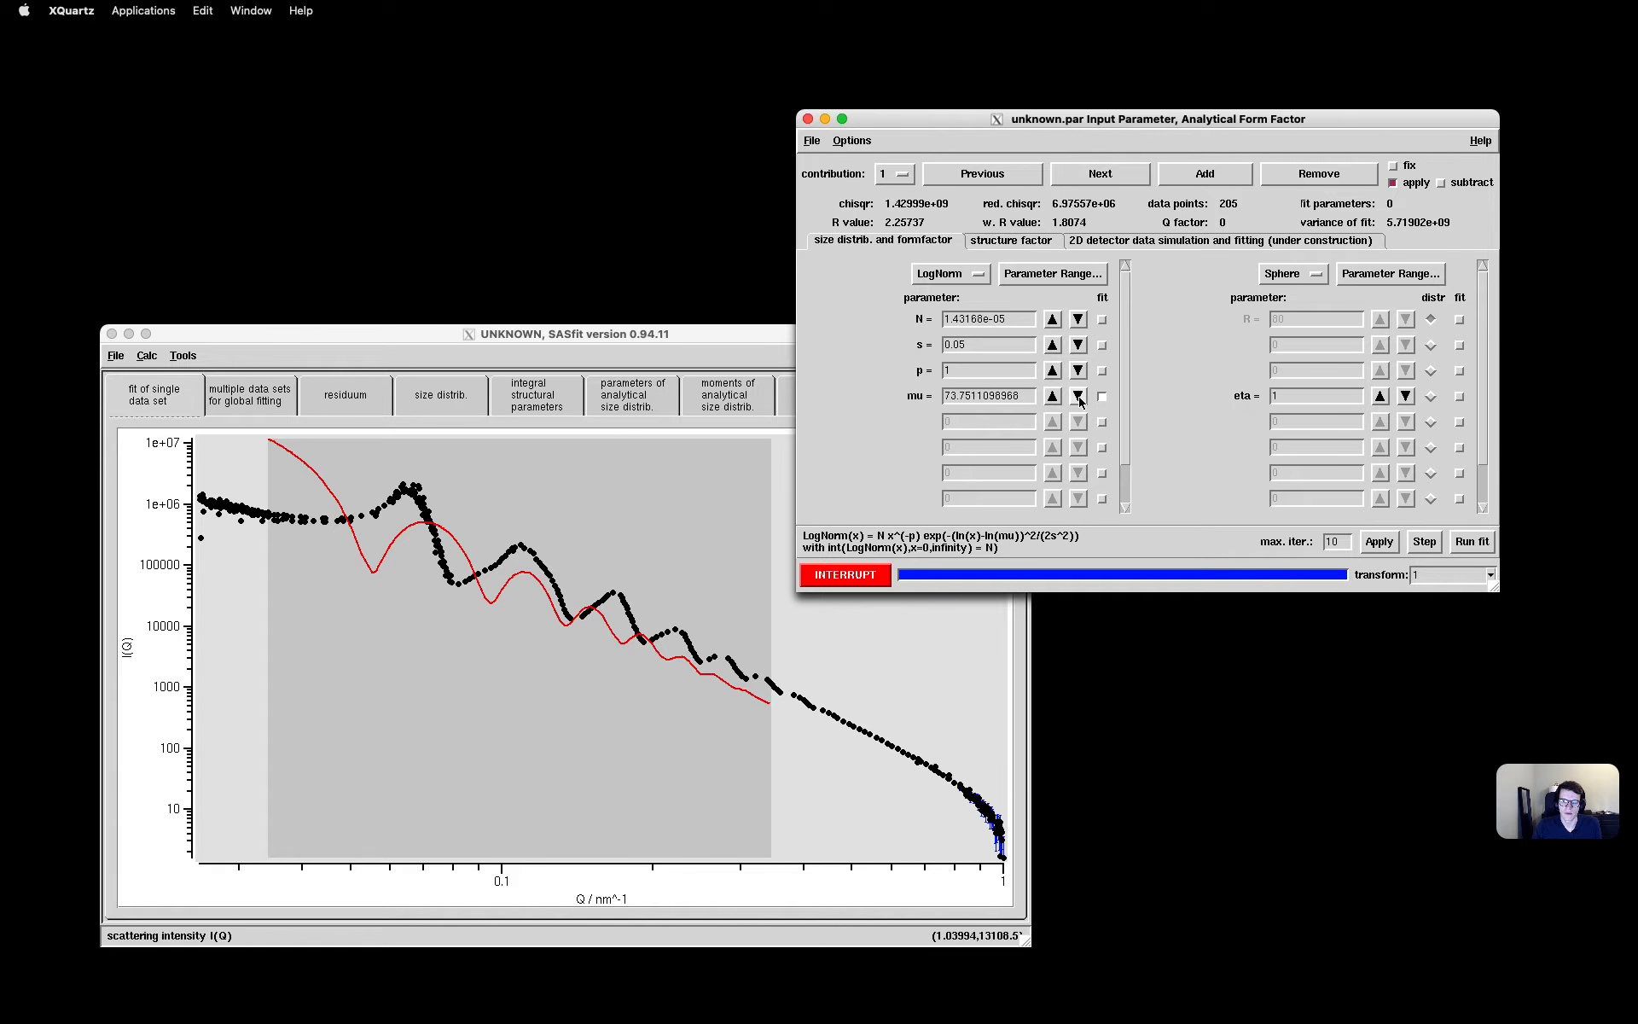
{"action": "left_click", "coordinate": [1384, 539]}
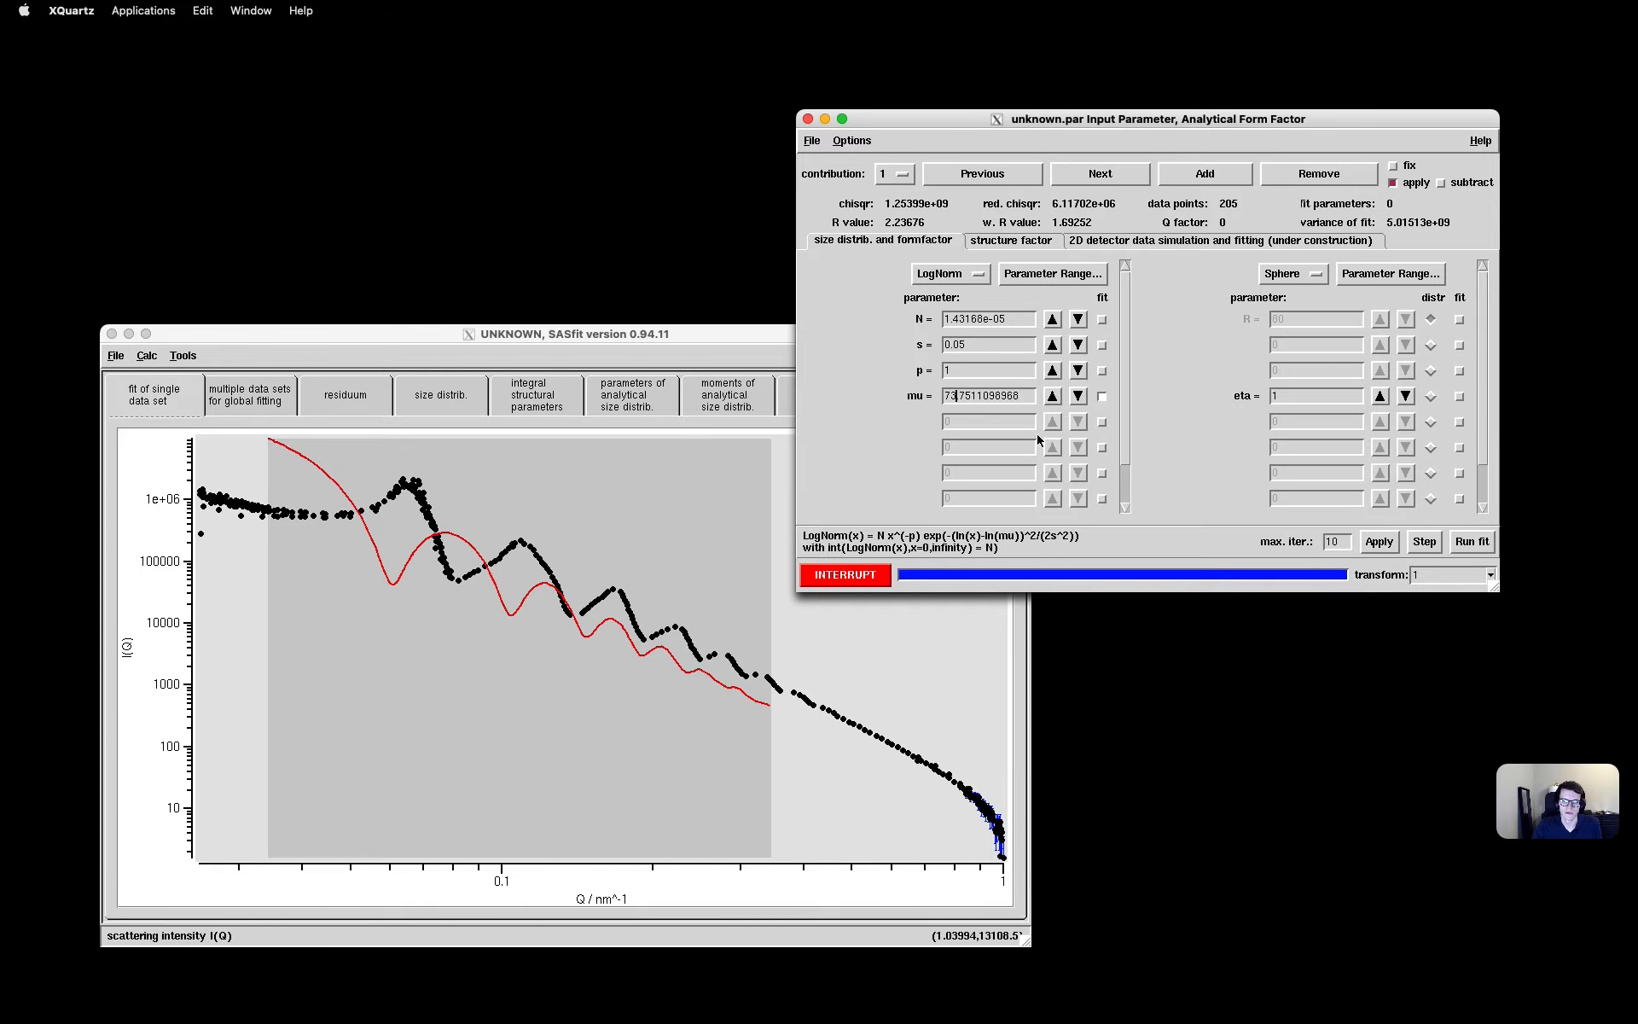
{"action": "left_click", "coordinate": [1379, 541]}
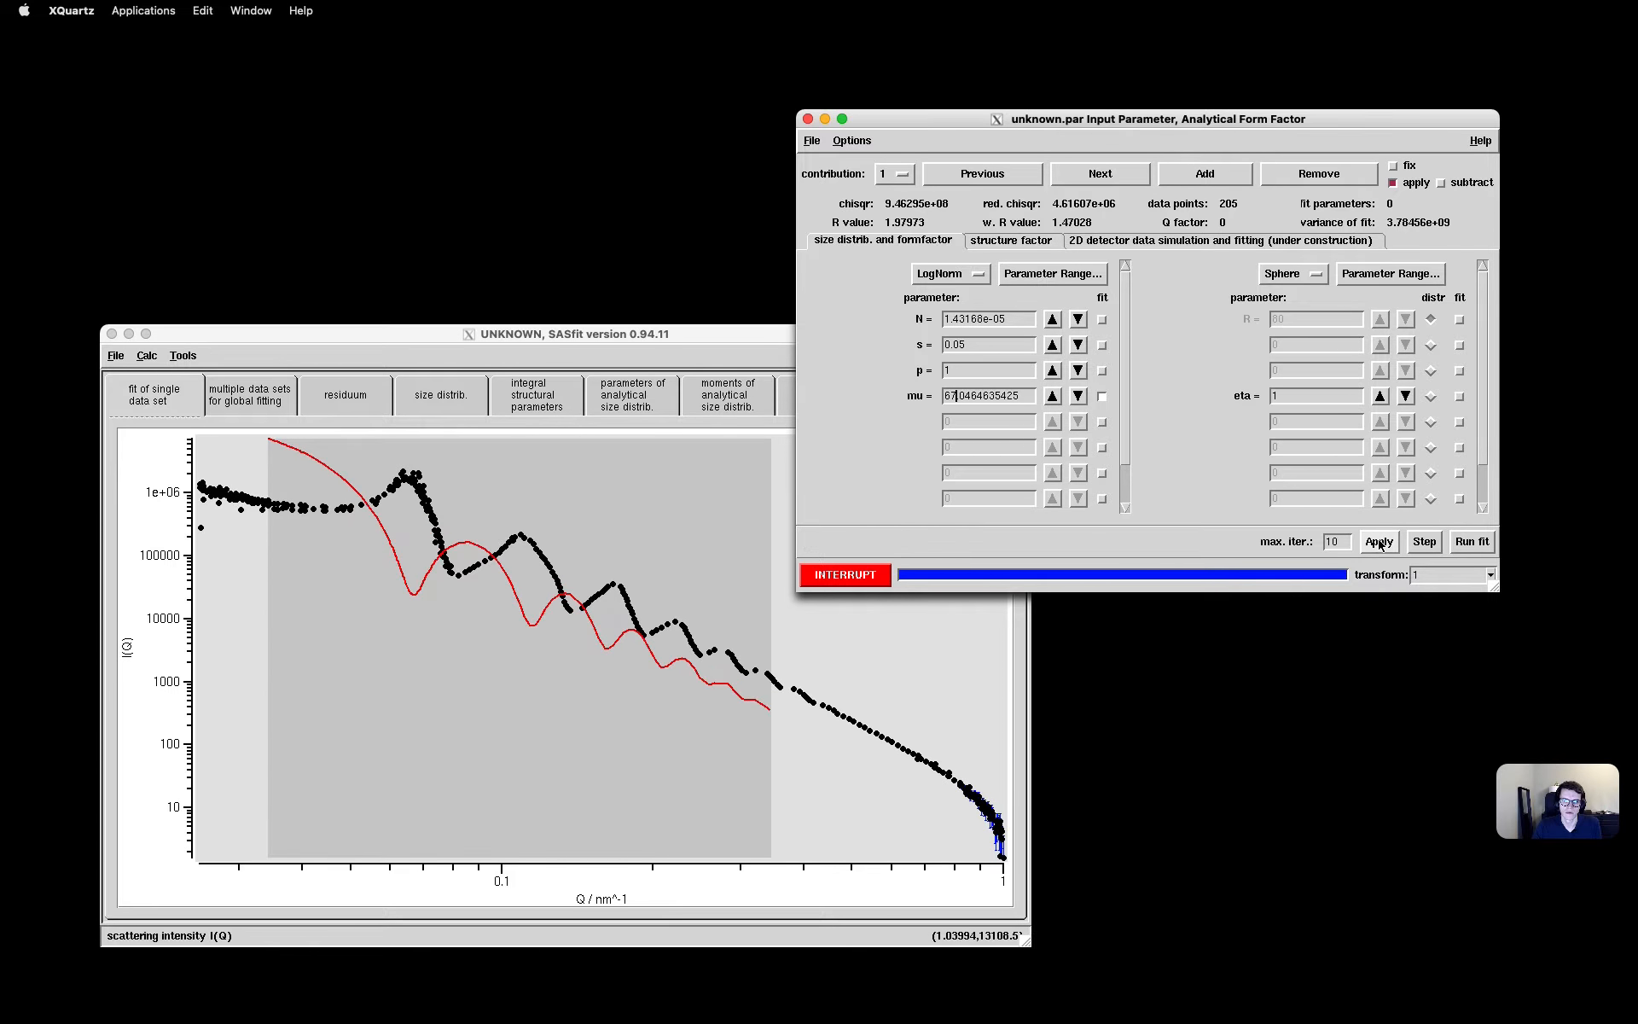
{"action": "left_click", "coordinate": [1078, 396]}
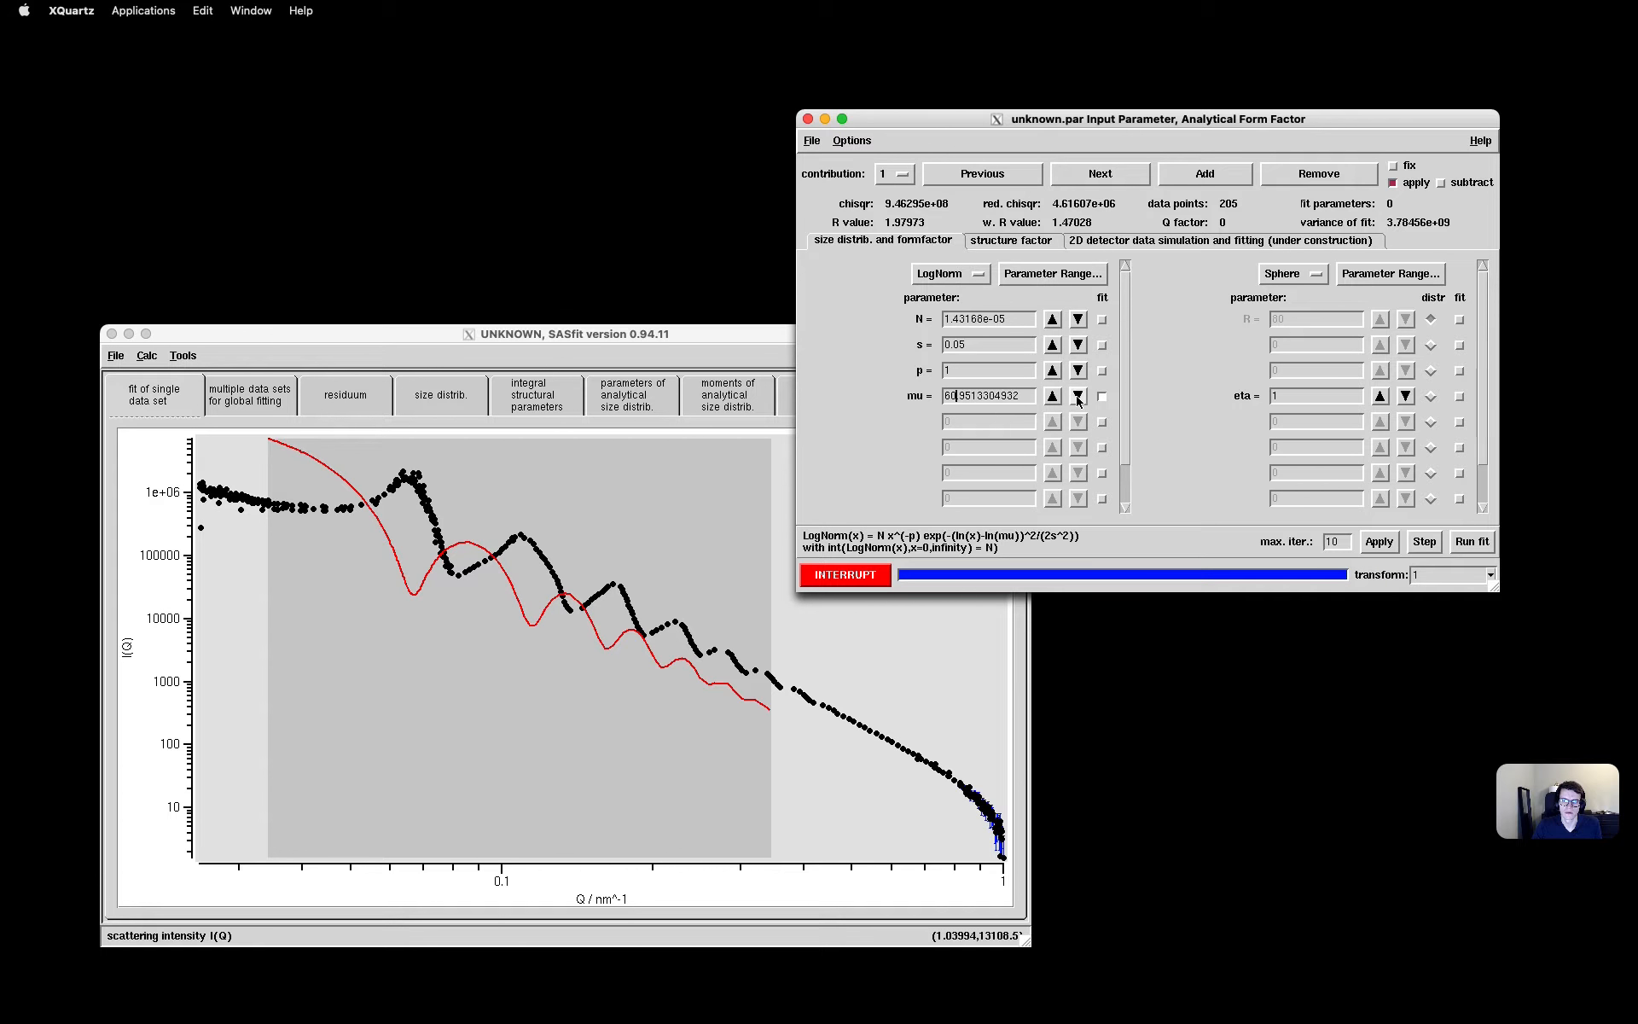
{"action": "left_click", "coordinate": [1078, 396]}
{"action": "left_click", "coordinate": [1375, 541]}
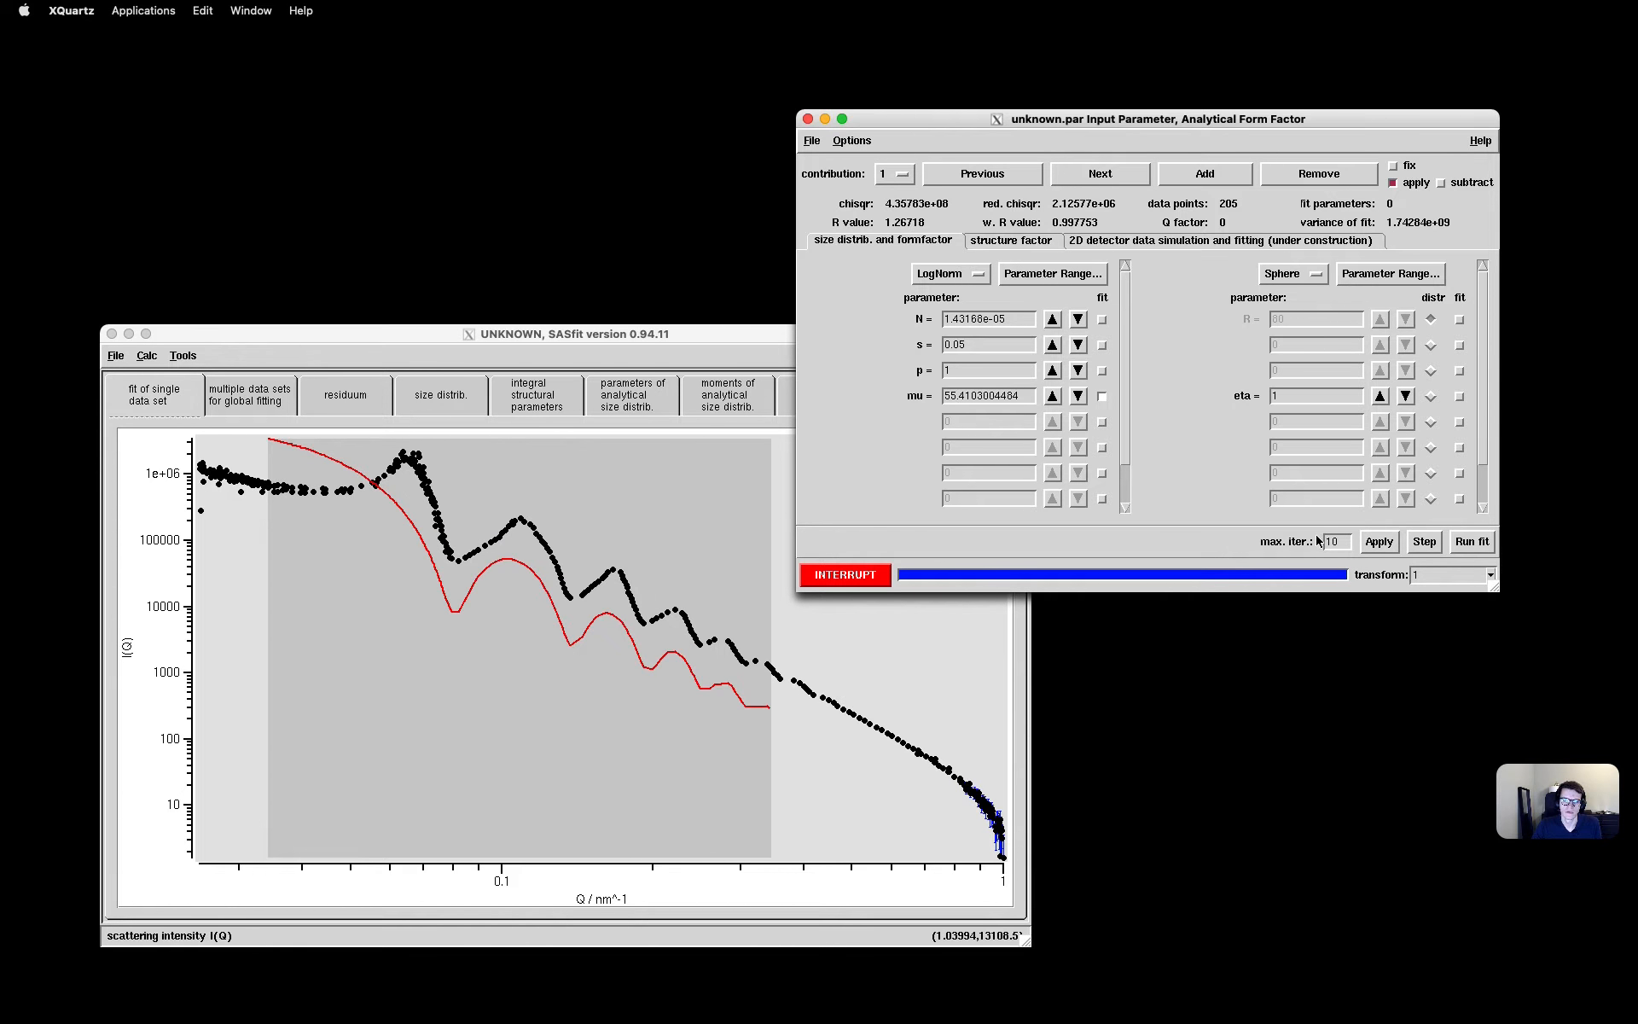
Fit N and mu over the Q range from about 0.082 to 0.33 nm^-1, and recalculate the model over the full data
{"action": "left_click", "coordinate": [331, 518]}
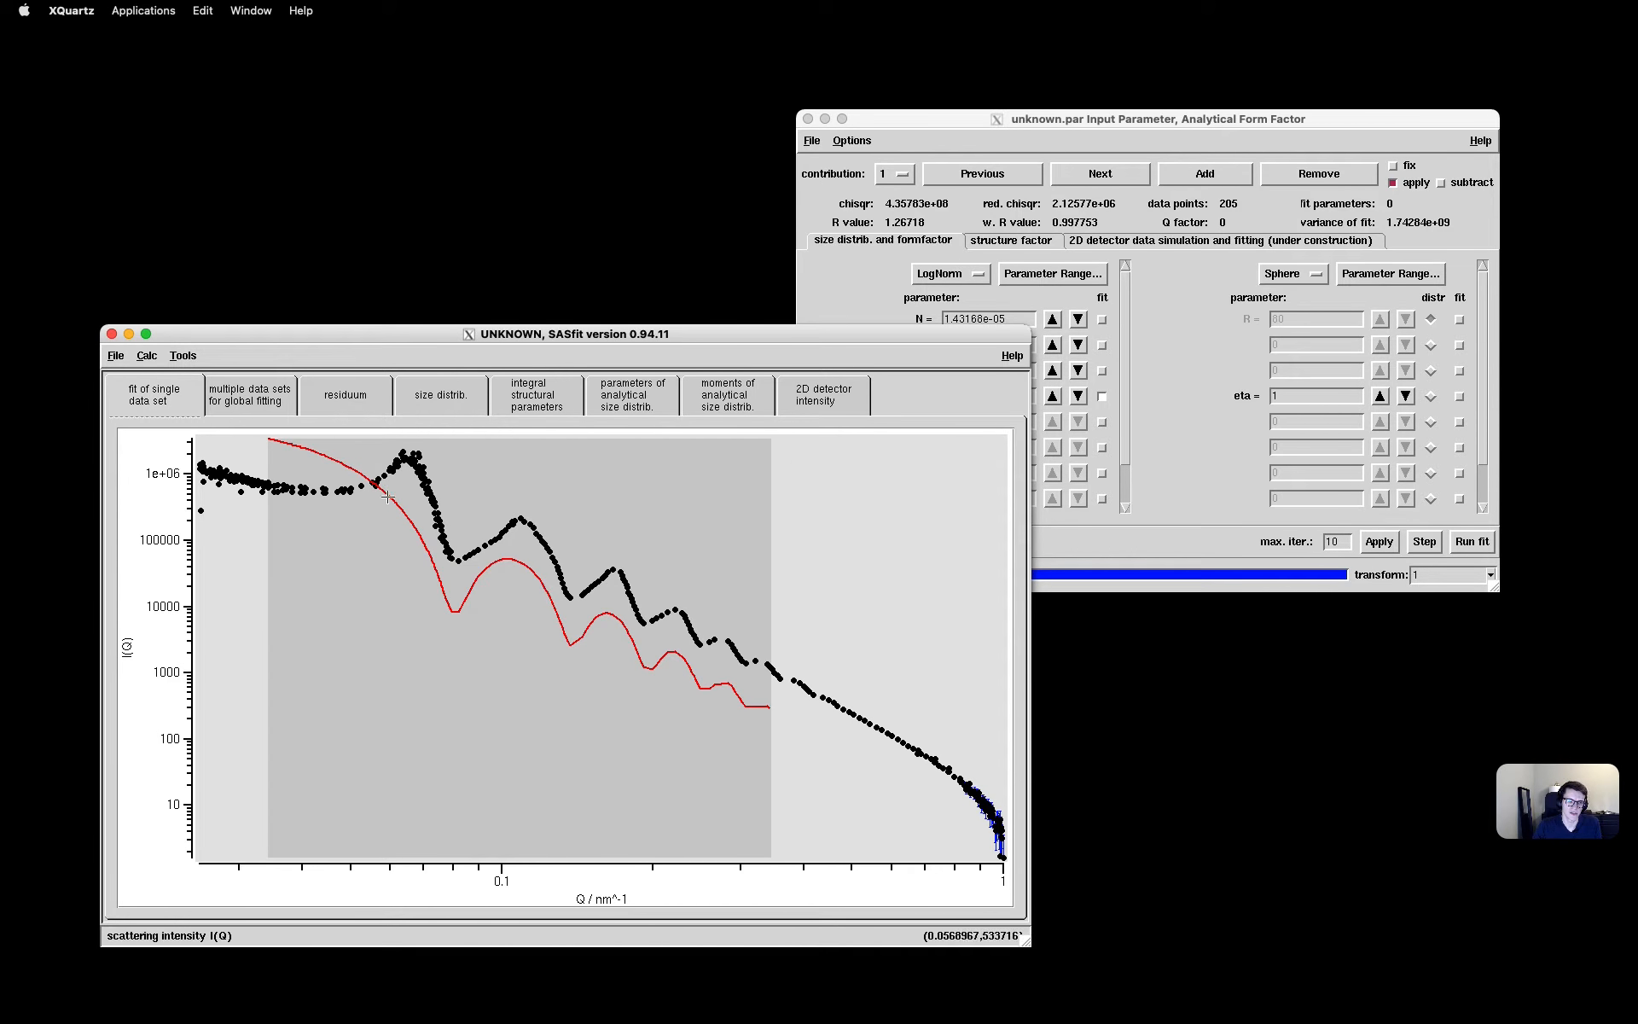
{"action": "left_click_drag", "start_coordinate": [458, 512], "coordinate": [759, 595]}
{"action": "left_click", "coordinate": [1154, 360]}
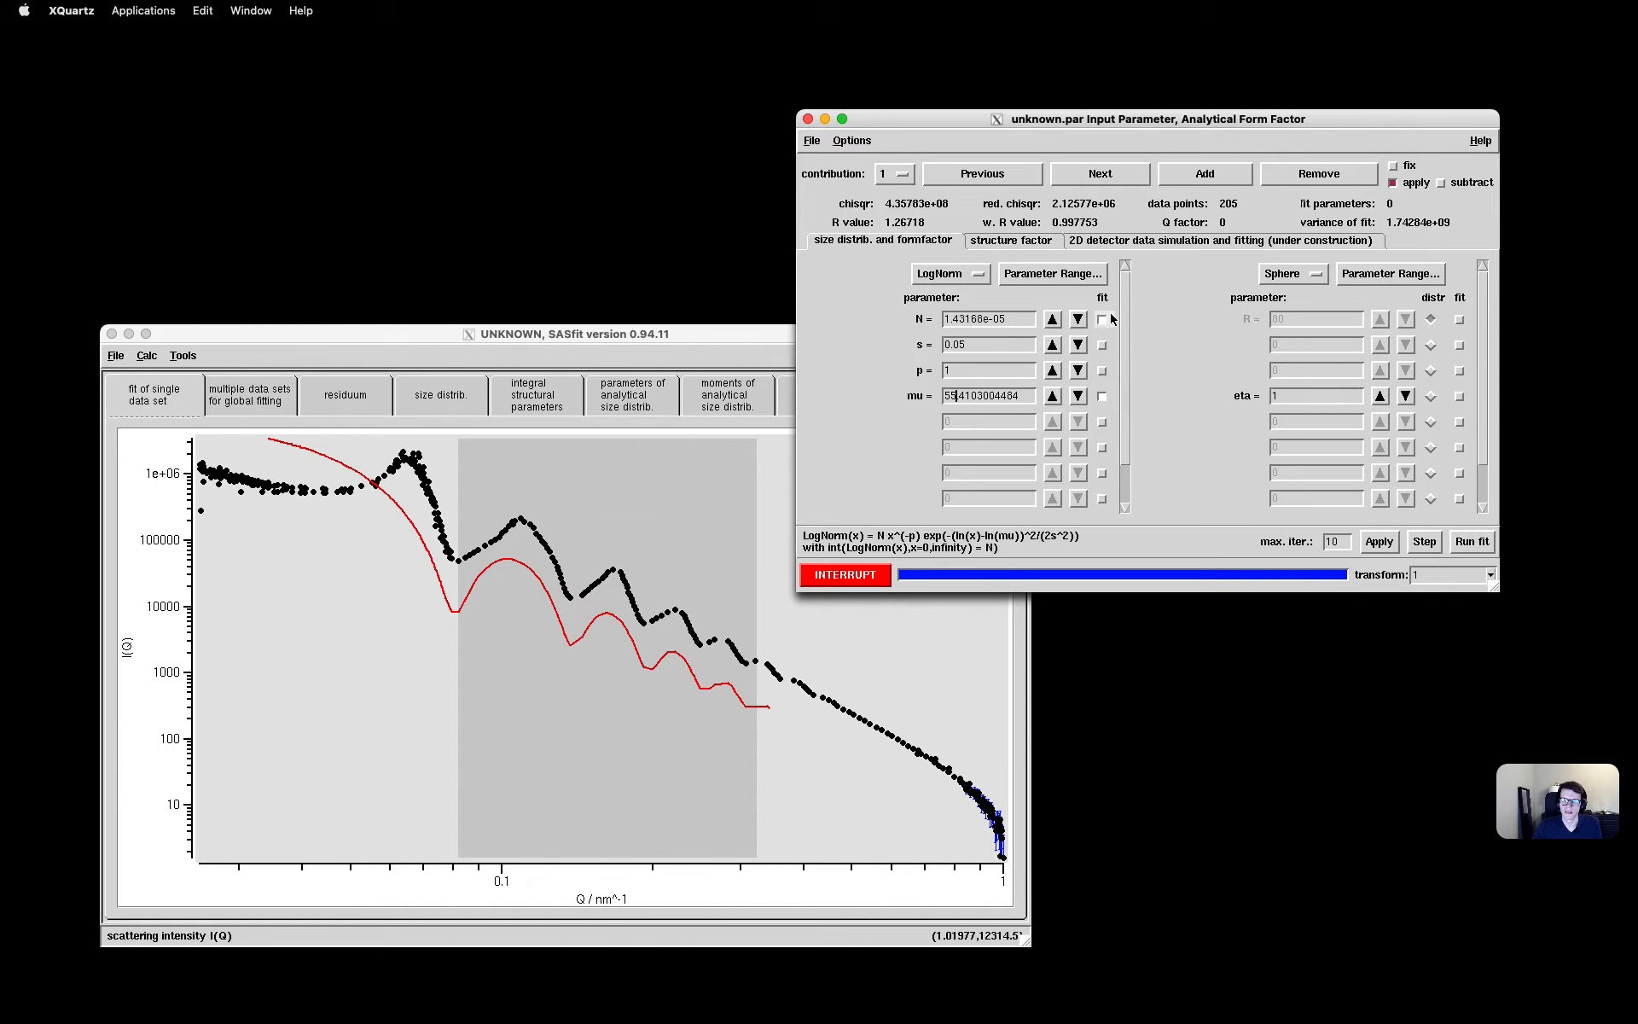
{"action": "left_click", "coordinate": [1471, 542]}
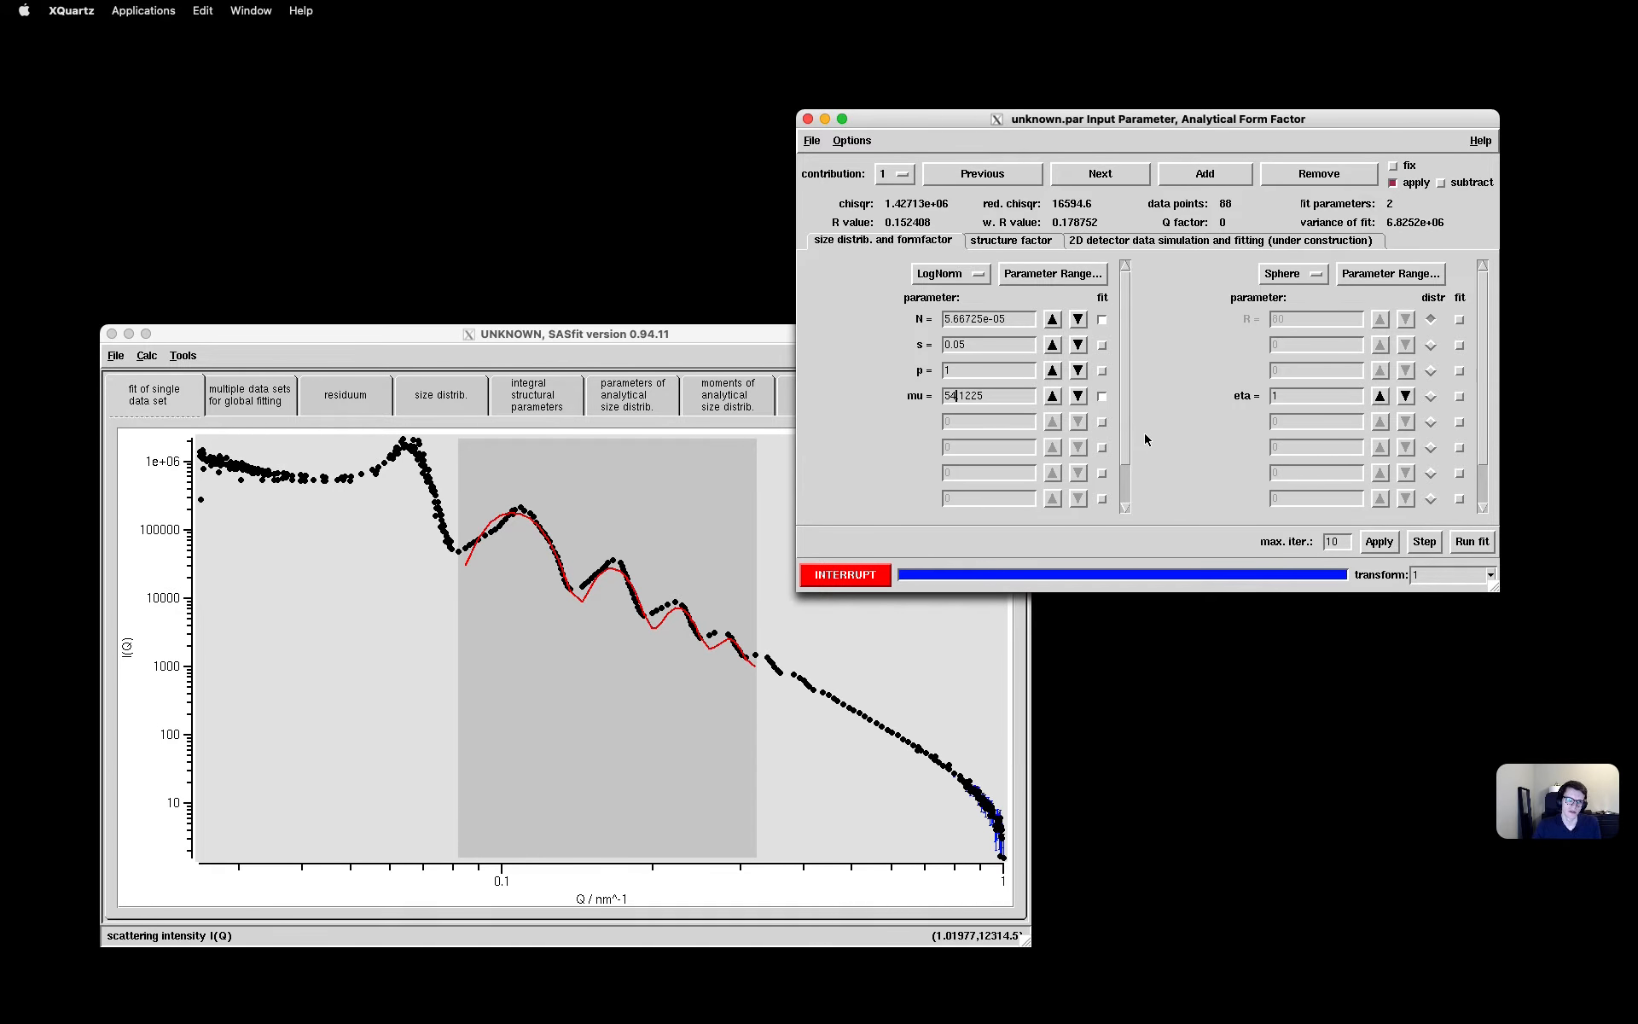
{"action": "left_click", "coordinate": [402, 557]}
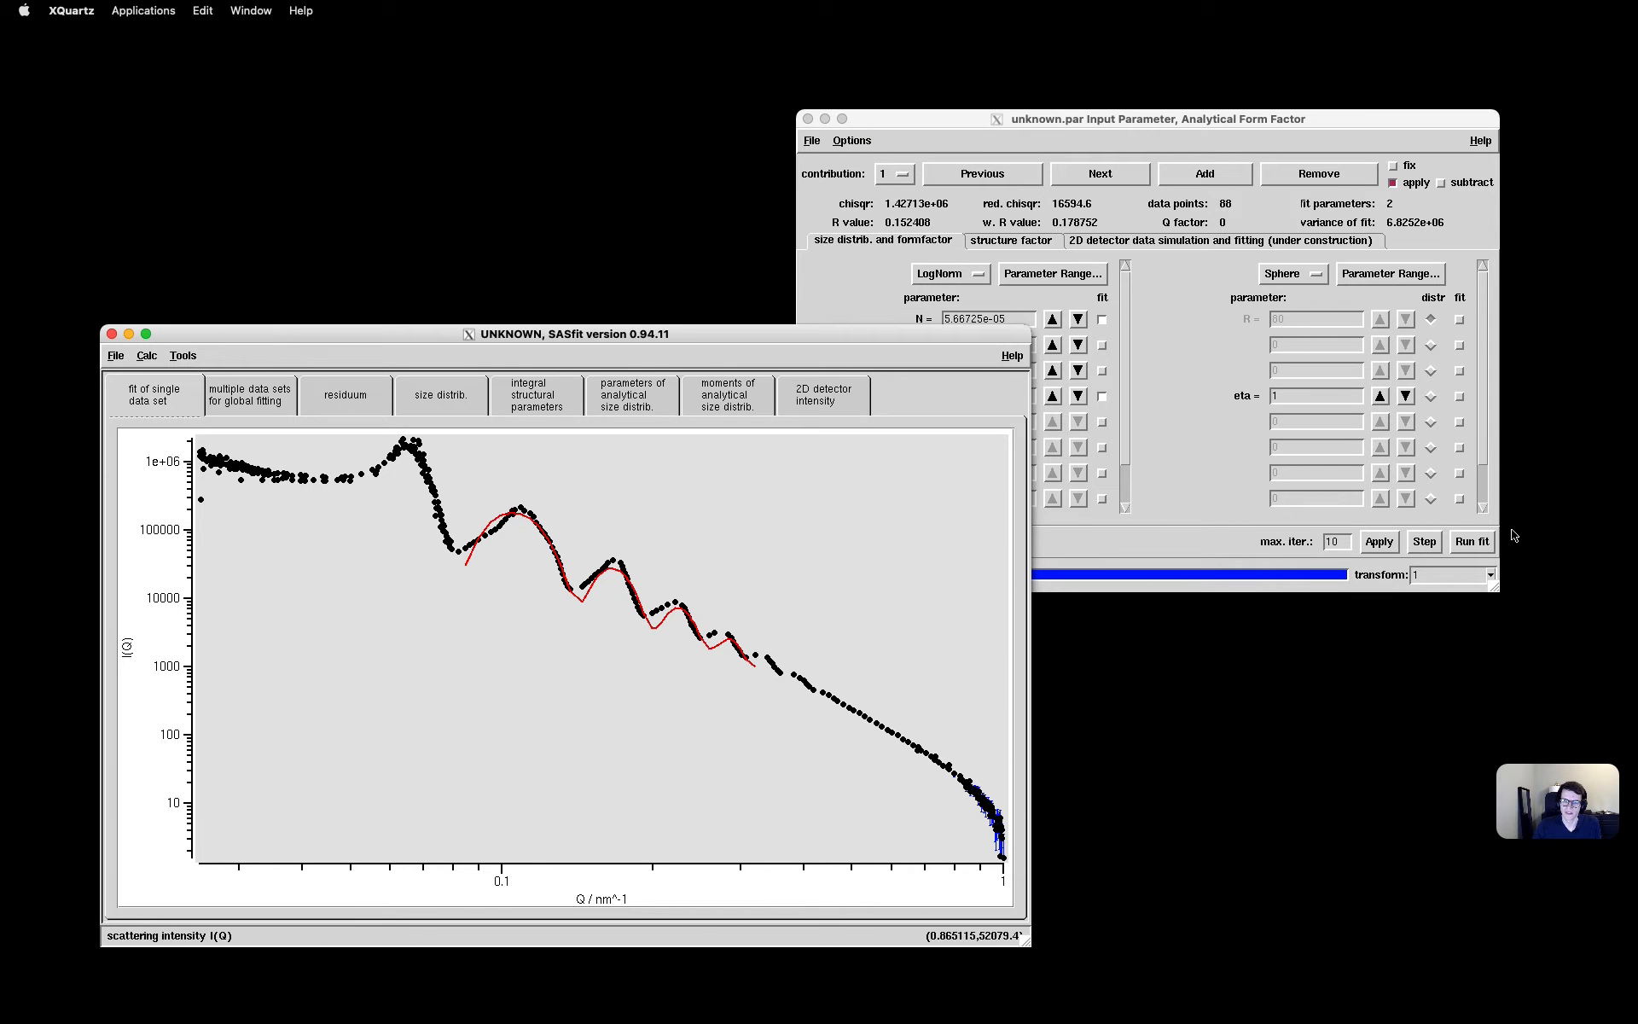
{"action": "left_click", "coordinate": [1381, 541]}
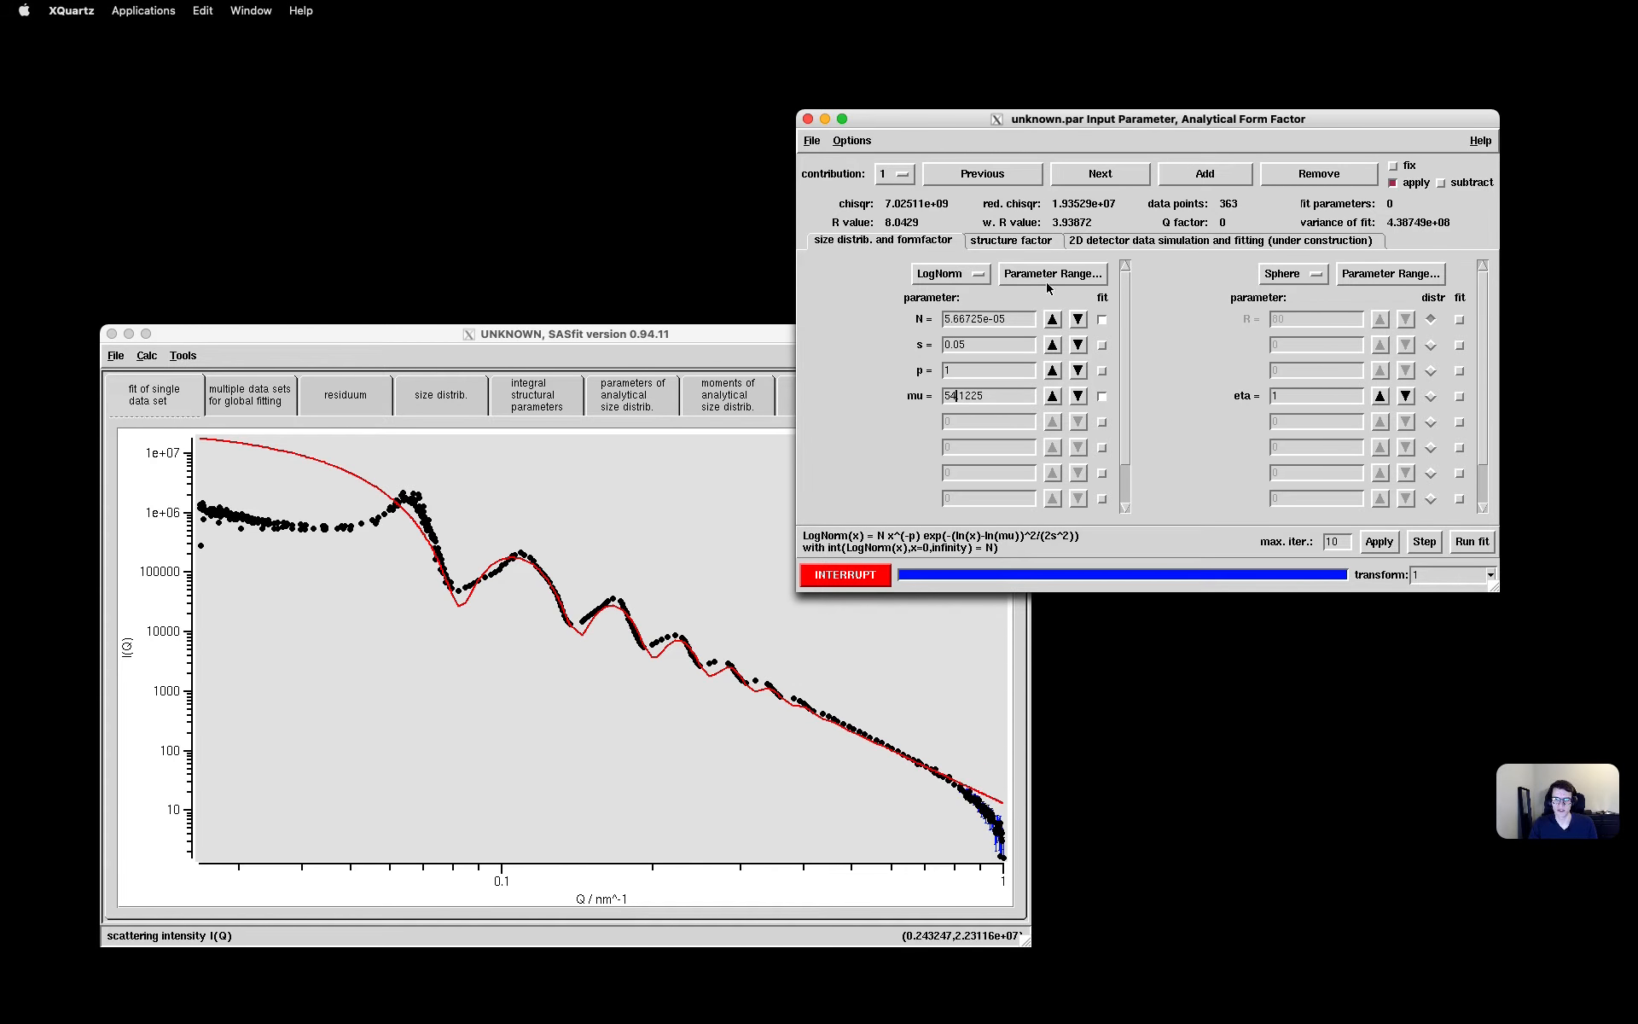
Add a Hard Sphere structure factor to the model
{"action": "left_click", "coordinate": [1008, 245]}
{"action": "left_click", "coordinate": [840, 273]}
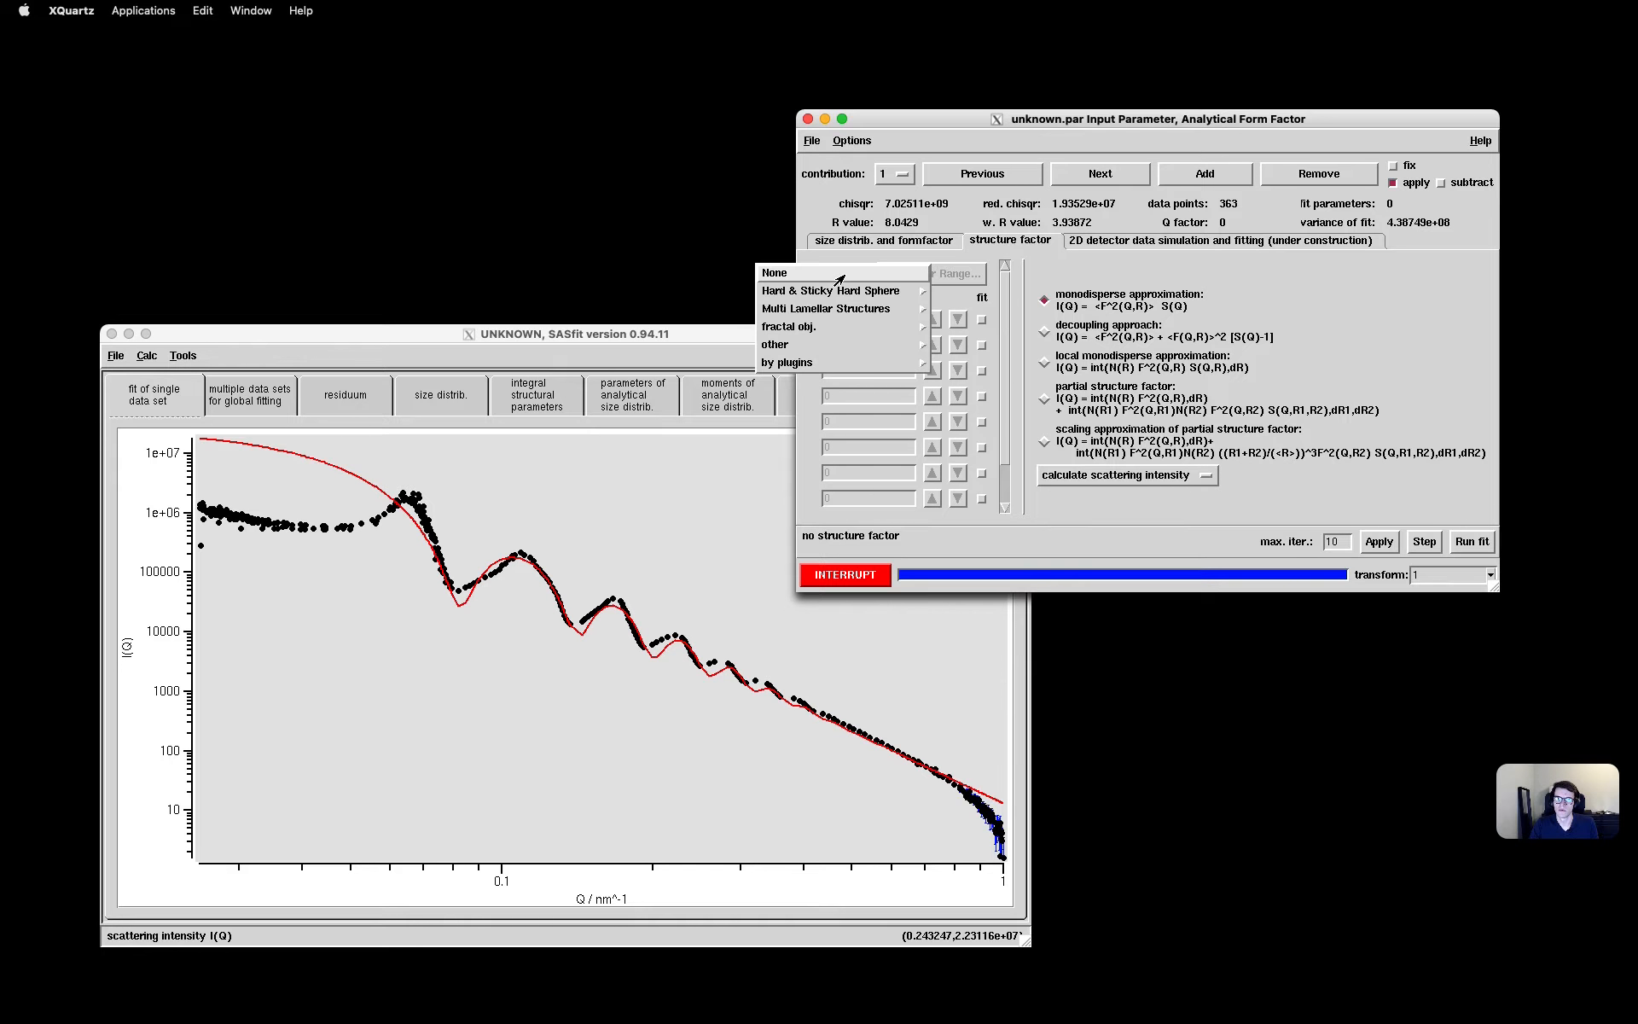
{"action": "mouse_move", "coordinate": [857, 291]}
{"action": "left_click", "coordinate": [1013, 297]}
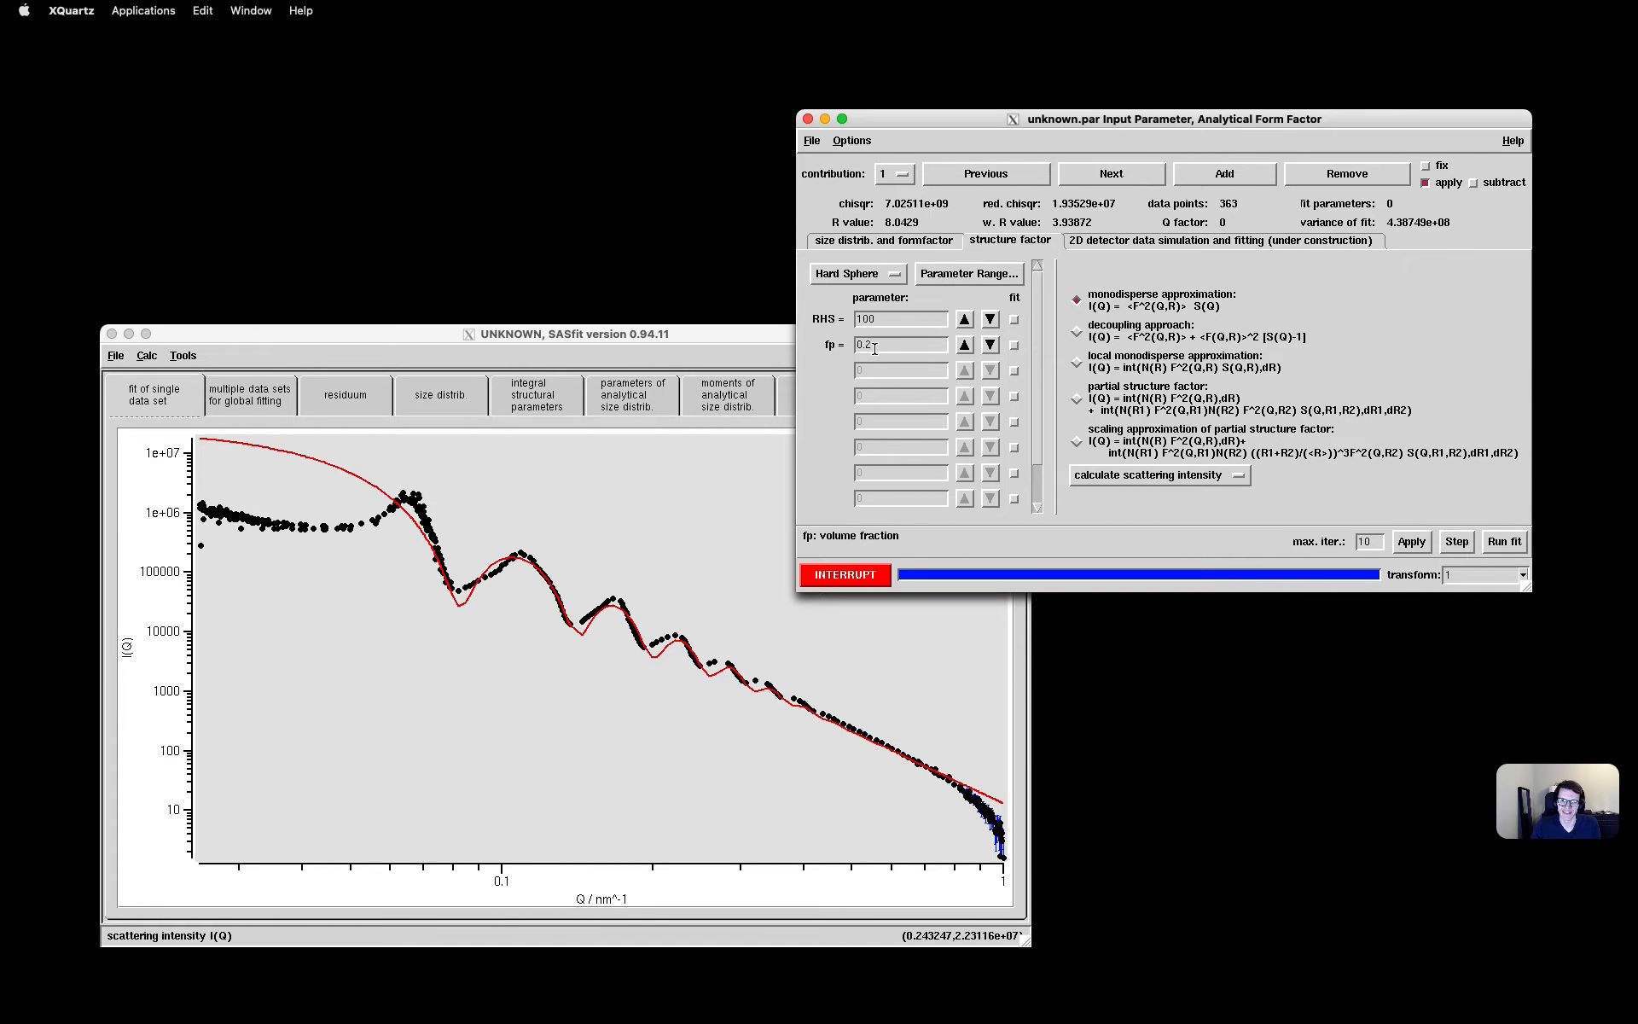
Switch the calculation to the effective structure factor and plot it alone
{"action": "left_click", "coordinate": [1216, 482]}
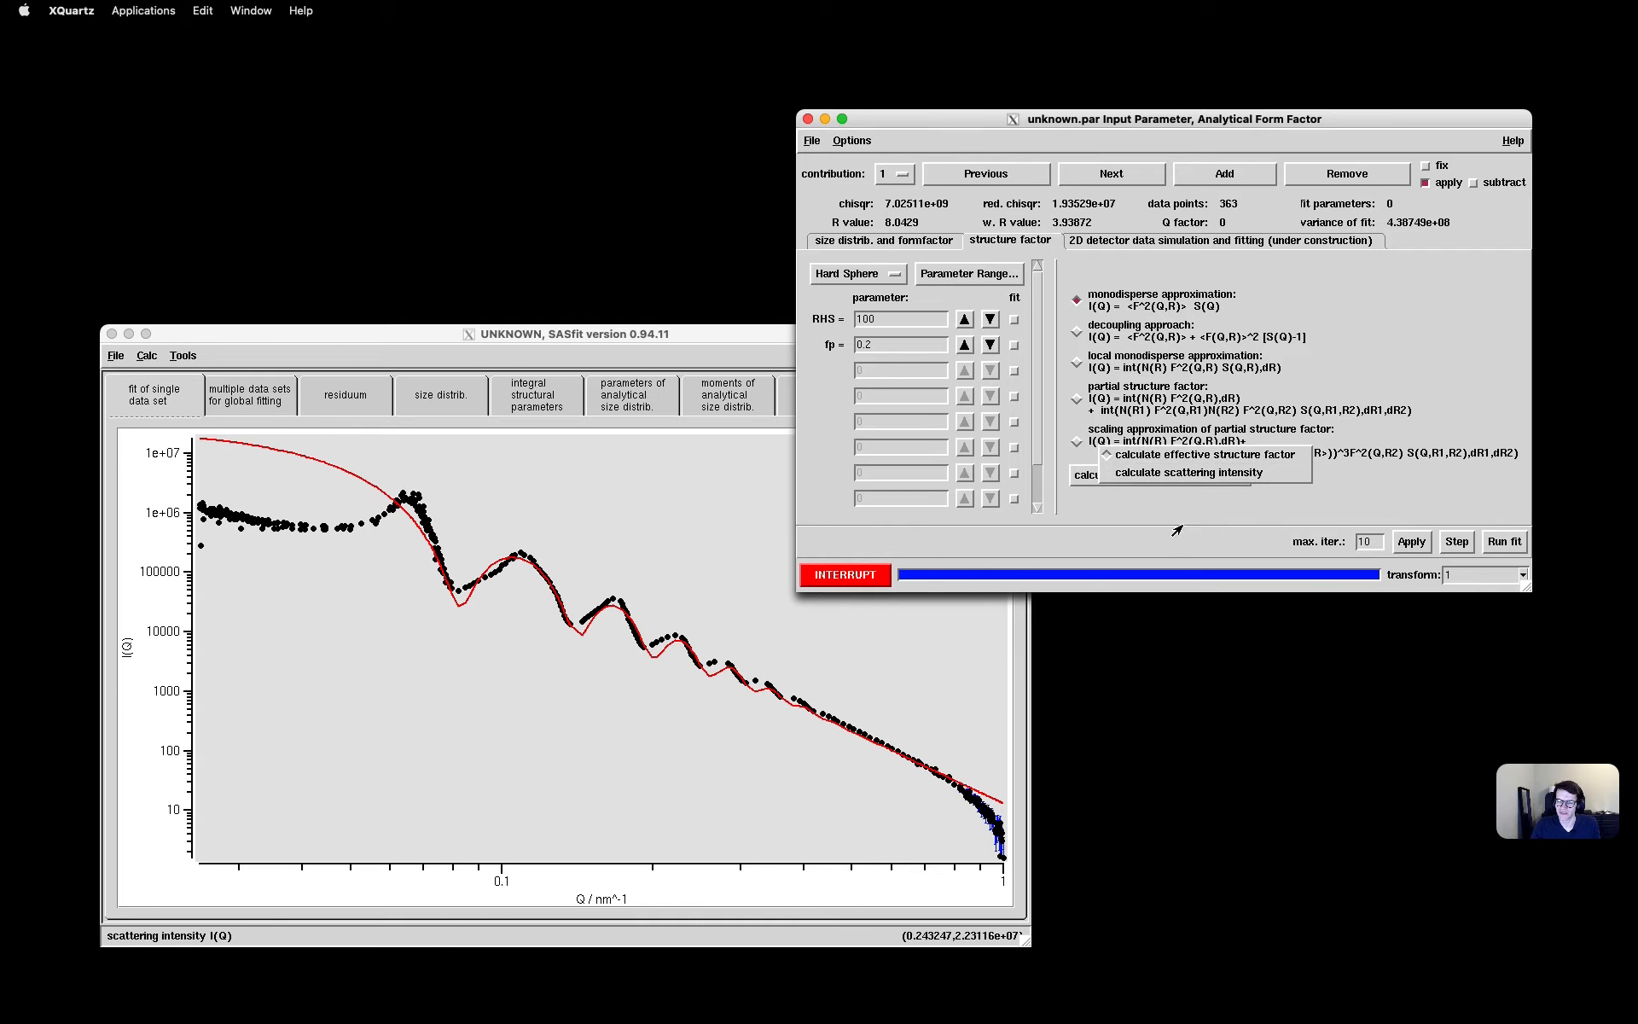
{"action": "left_click", "coordinate": [1182, 525]}
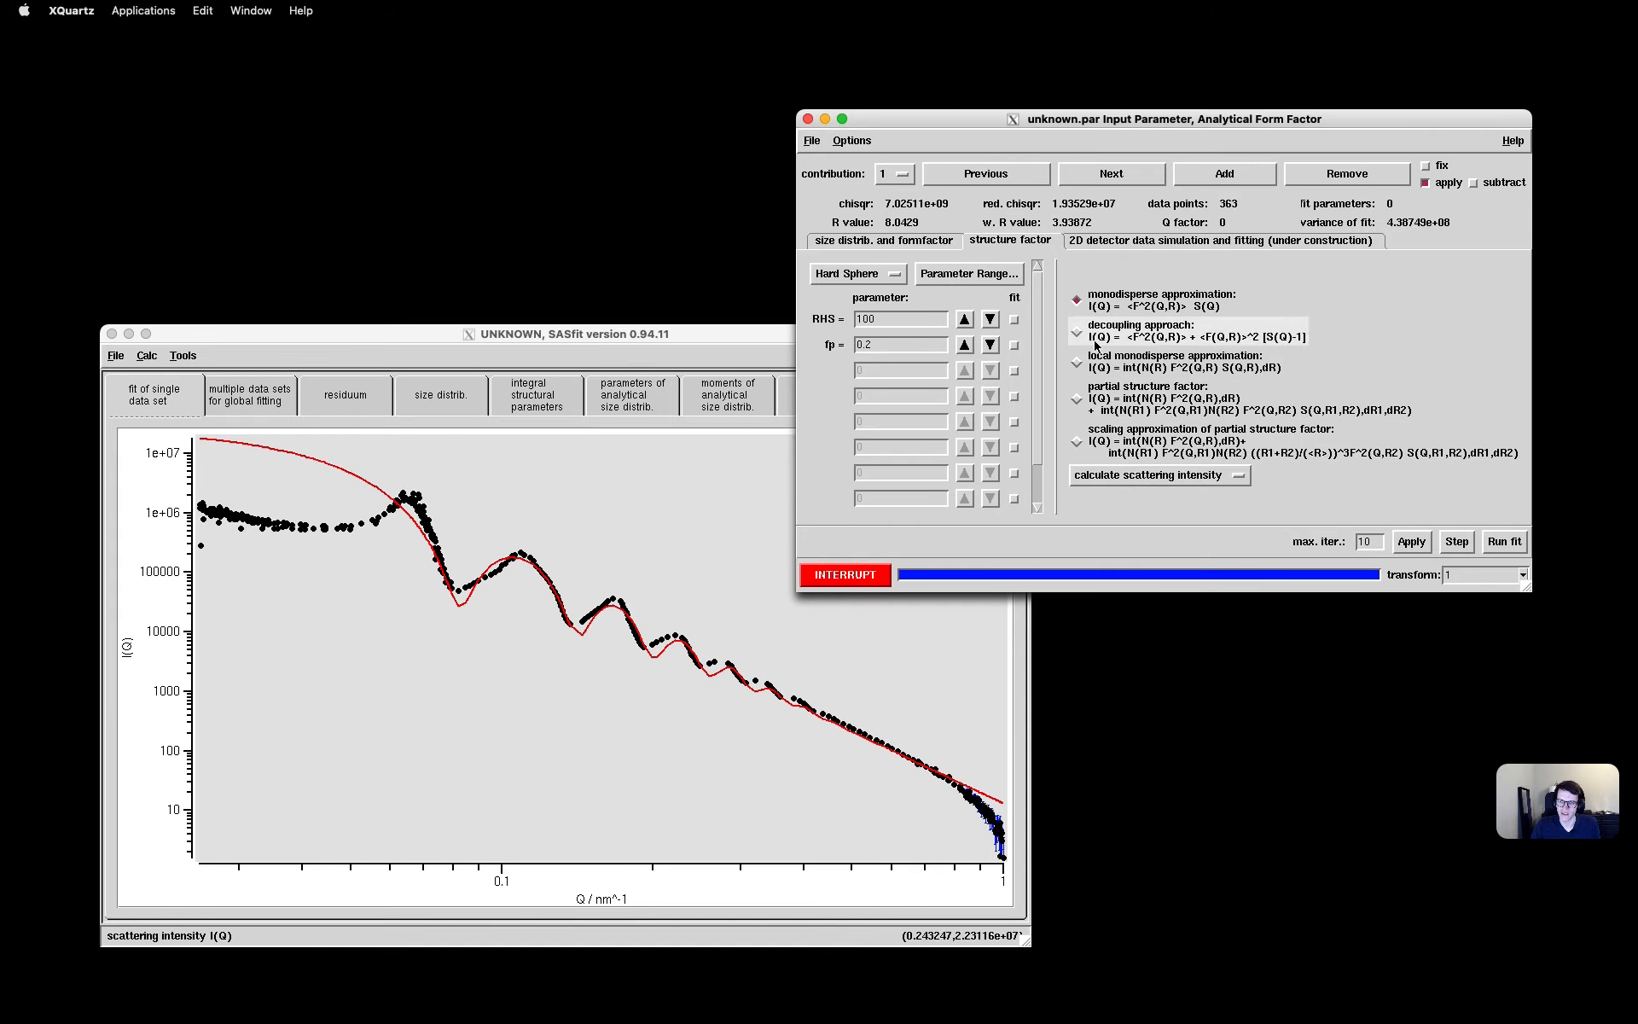
{"action": "left_click", "coordinate": [1239, 479]}
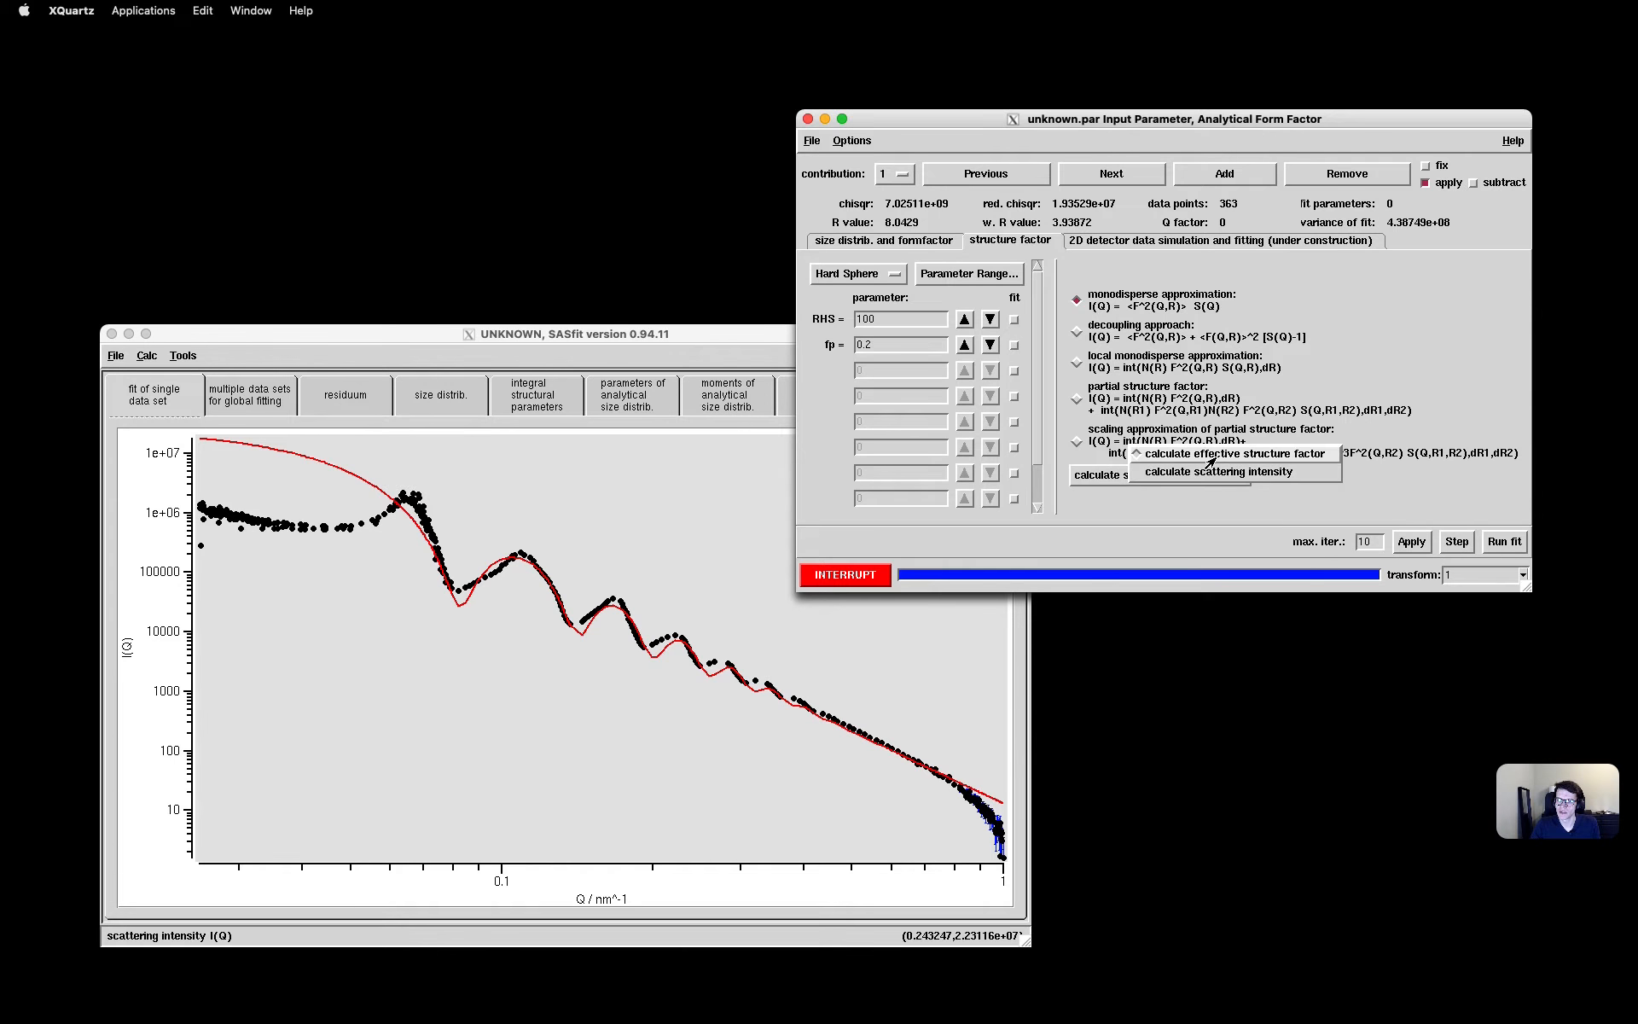
{"action": "left_click", "coordinate": [1212, 459]}
{"action": "left_click", "coordinate": [1412, 542]}
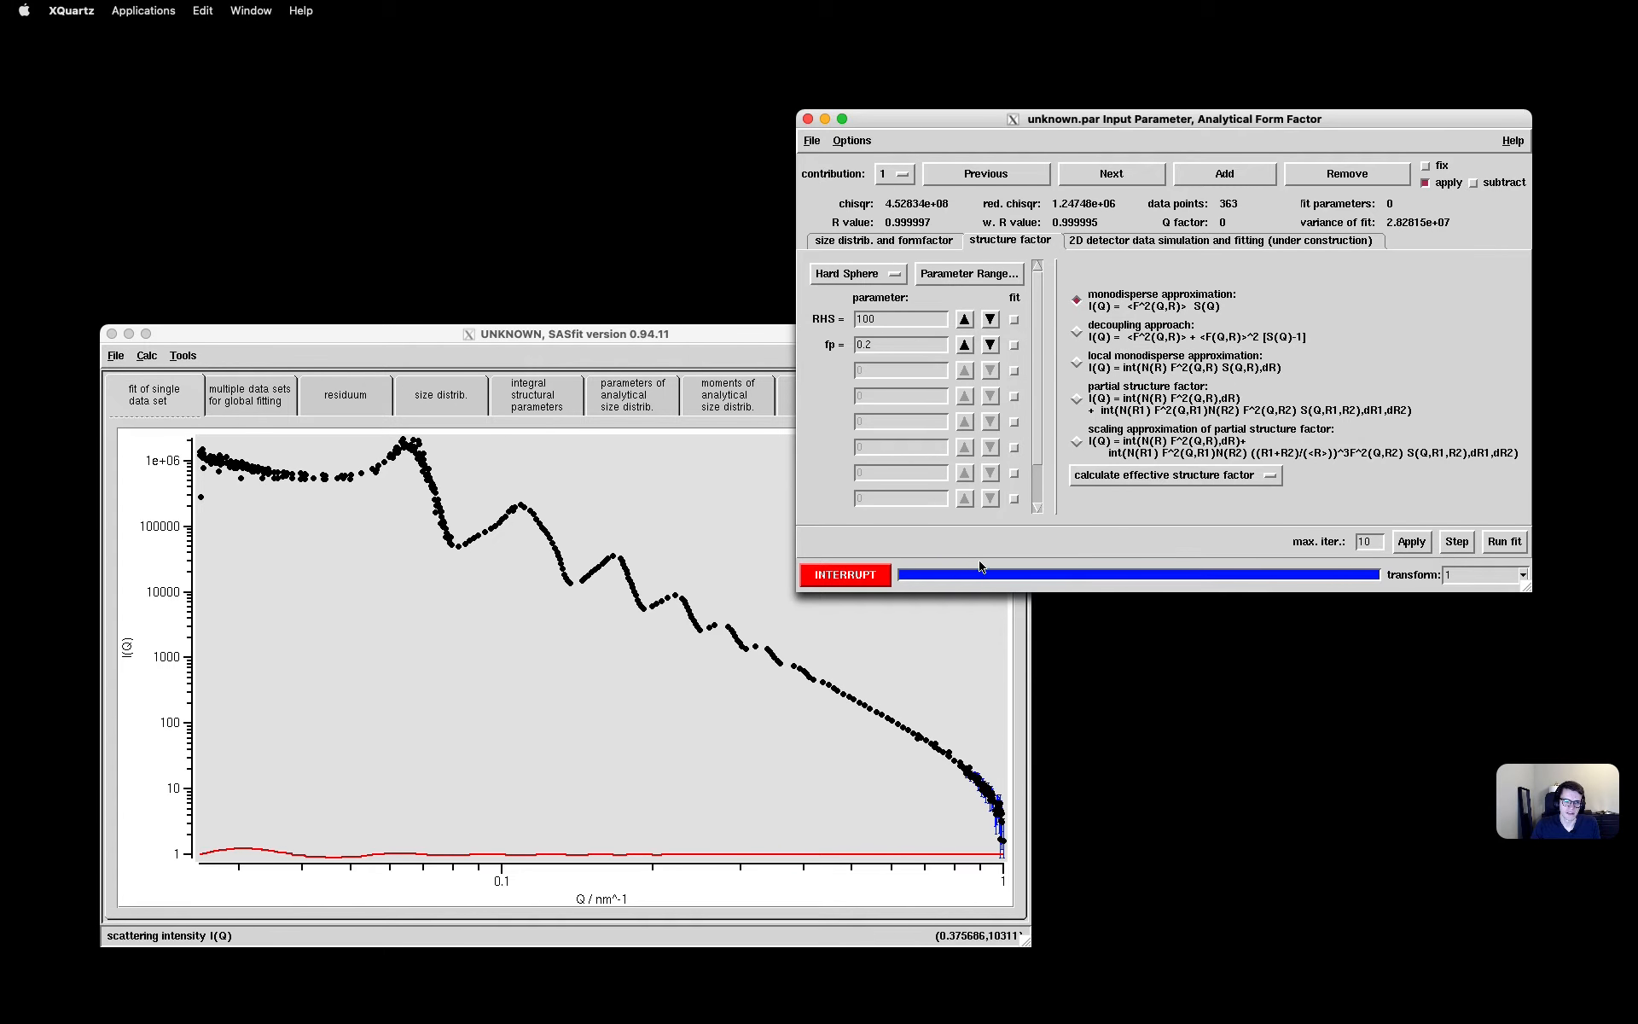
Return the calculation to scattering intensity and recalculate the curve with the hard sphere structure factor
{"action": "left_click", "coordinate": [1170, 483]}
{"action": "left_click", "coordinate": [1195, 498]}
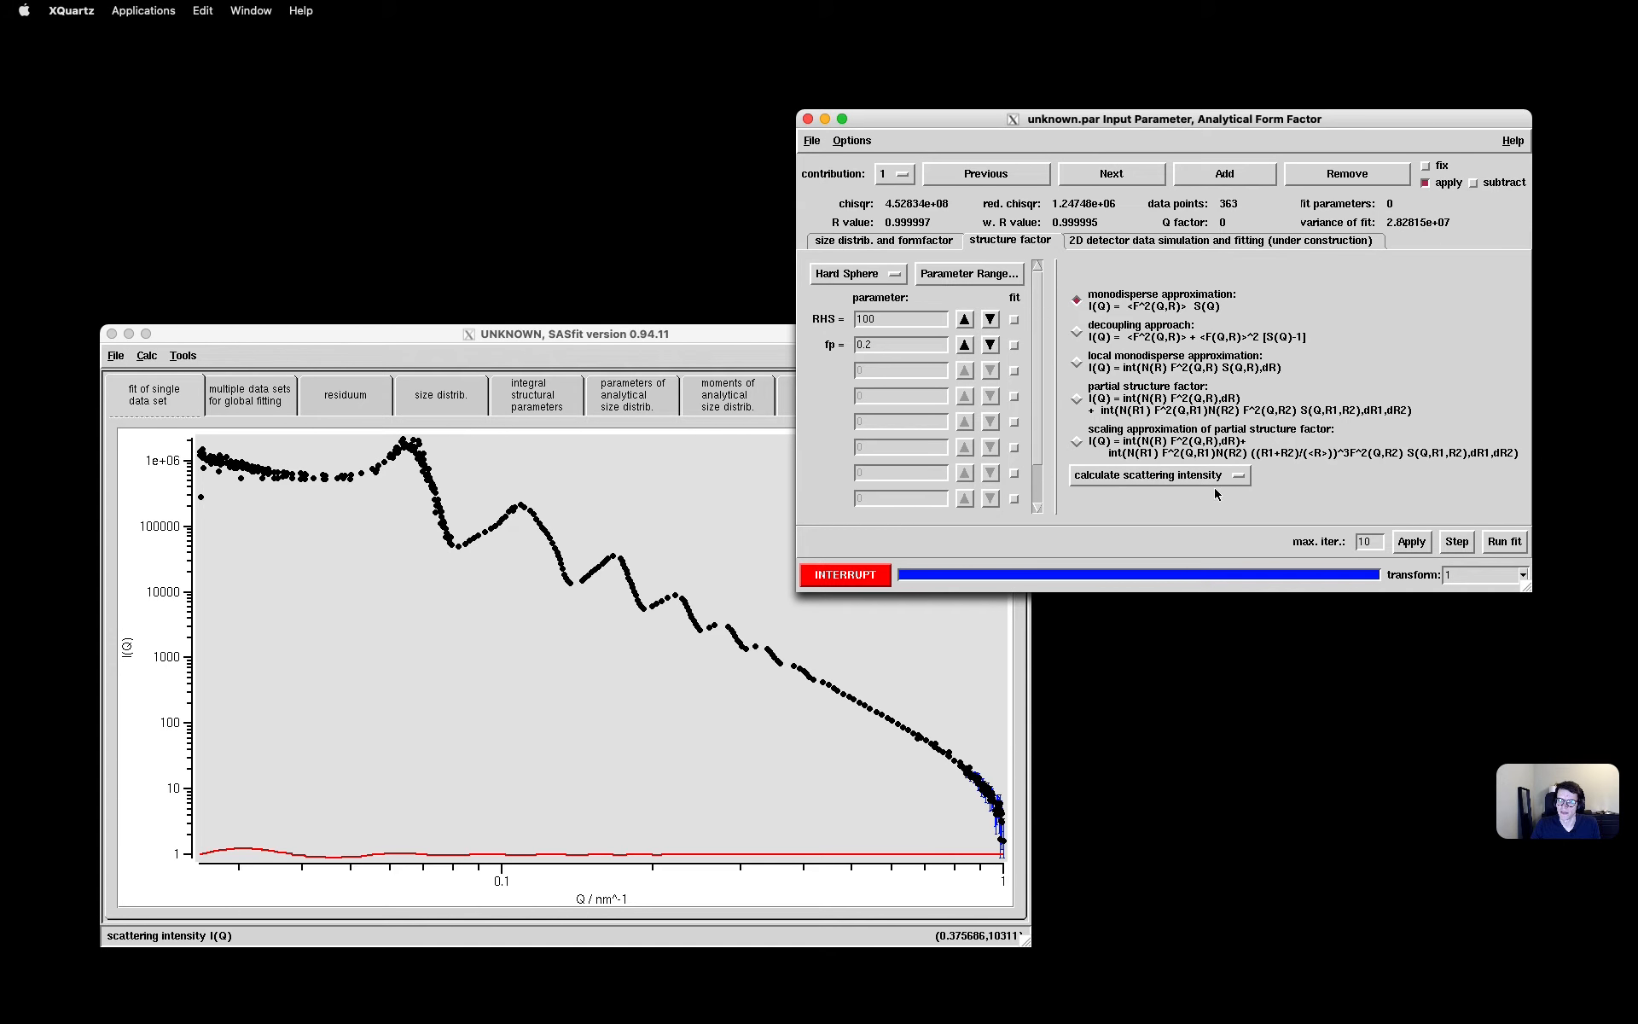
{"action": "left_click", "coordinate": [1412, 541]}
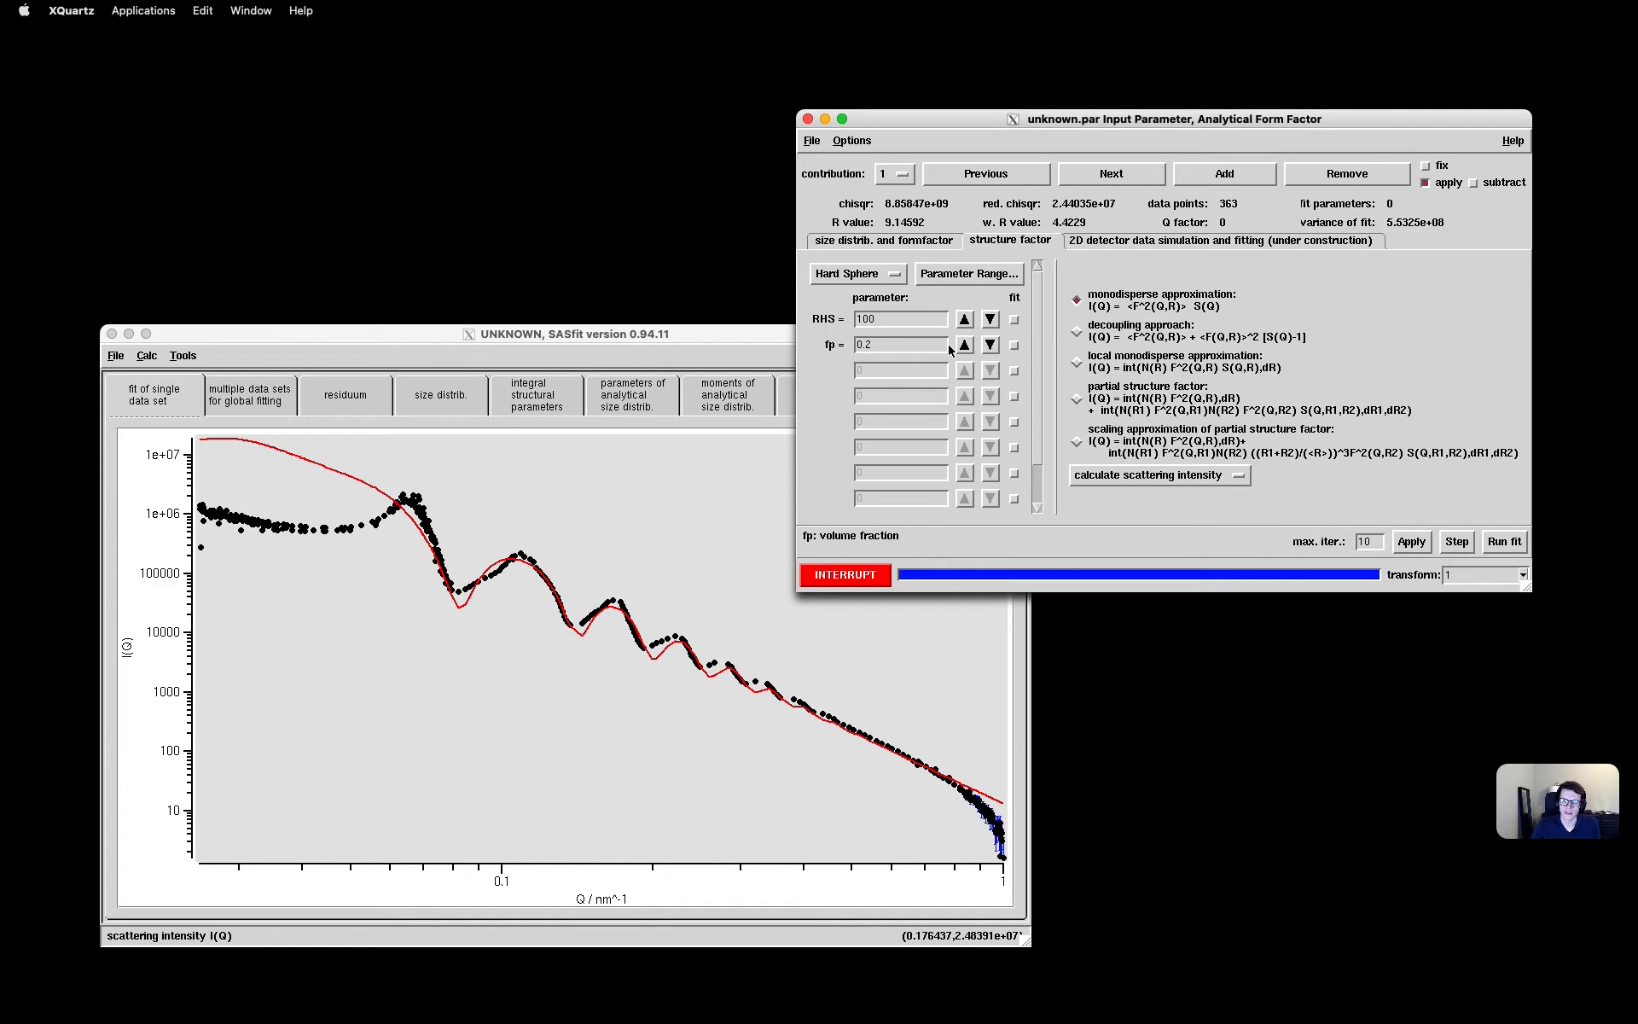
Set the hard sphere repulsion radius RHS to 50 and recalculate the model
{"action": "left_click", "coordinate": [884, 244]}
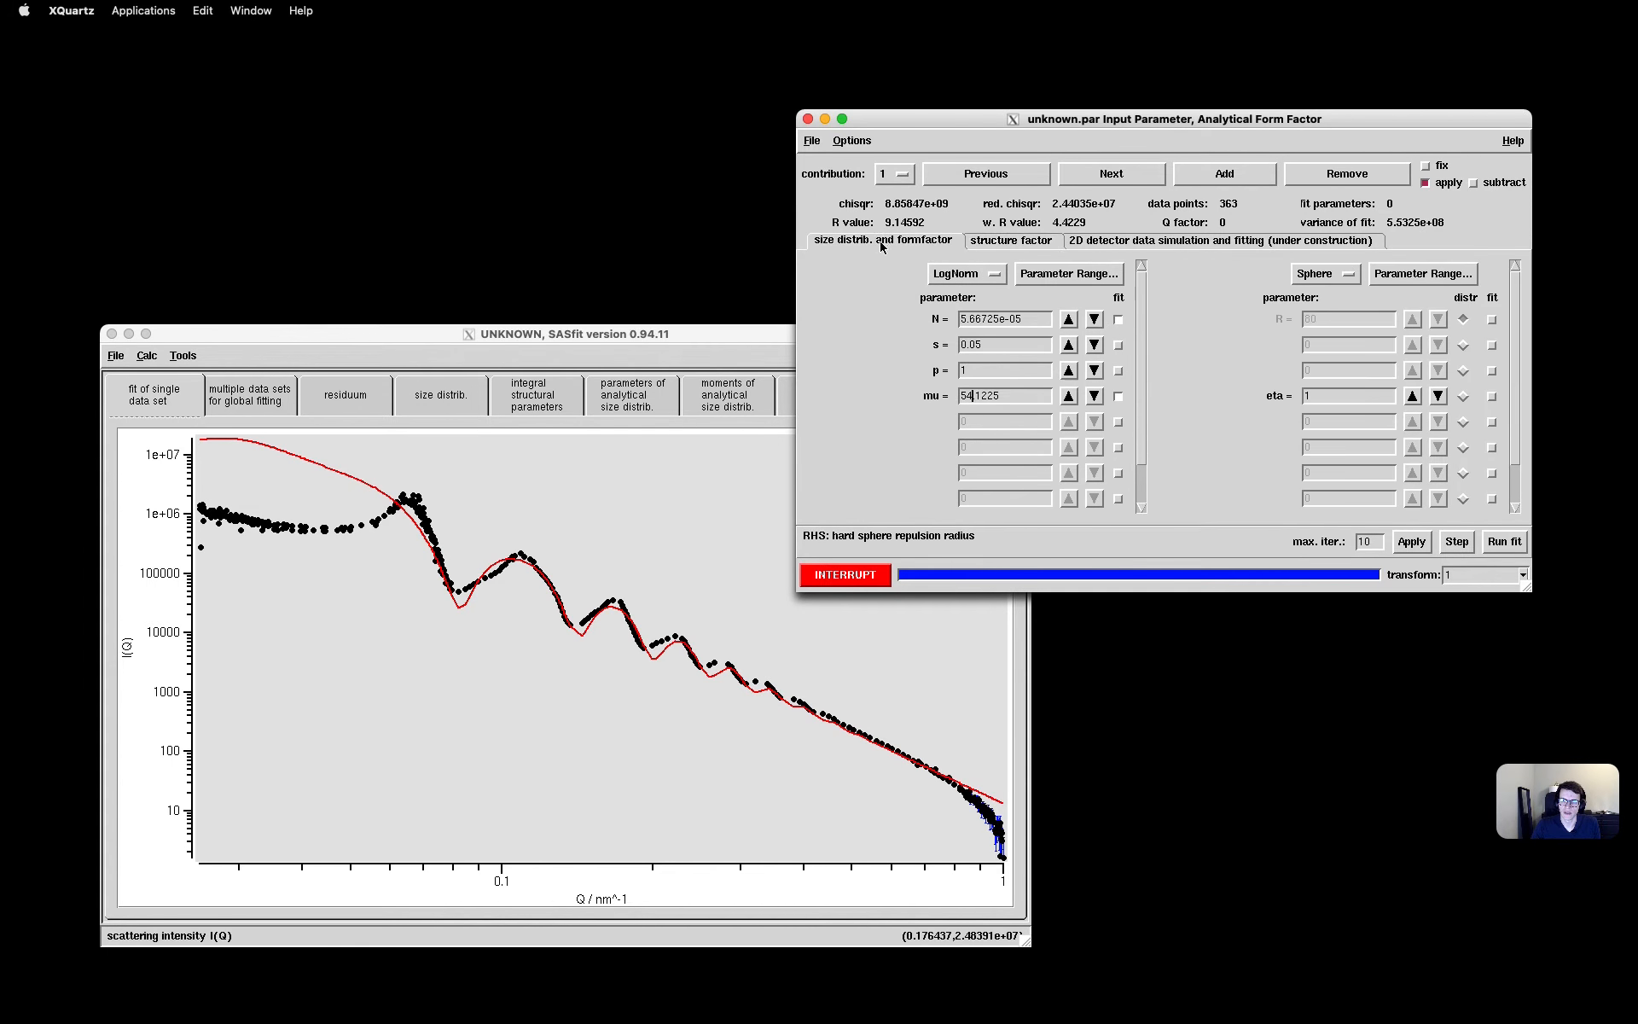
{"action": "left_click", "coordinate": [1014, 243]}
{"action": "left_click_drag", "start_coordinate": [916, 316], "coordinate": [851, 315]}
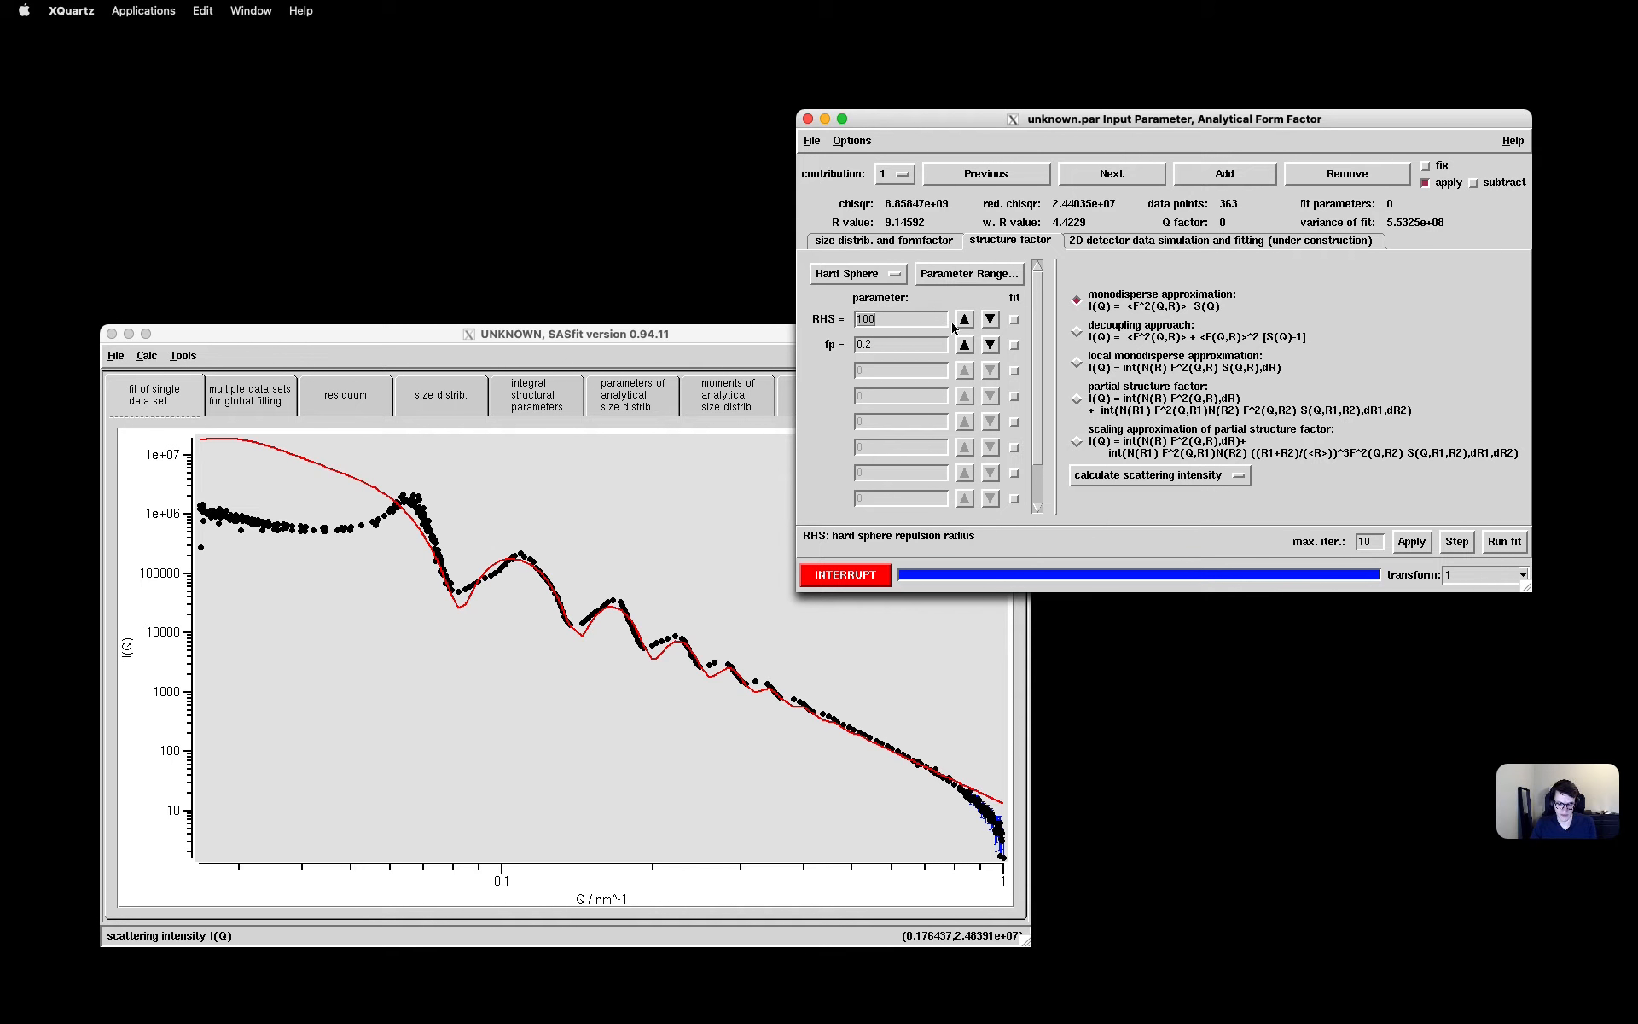
{"action": "type", "text": "50"}
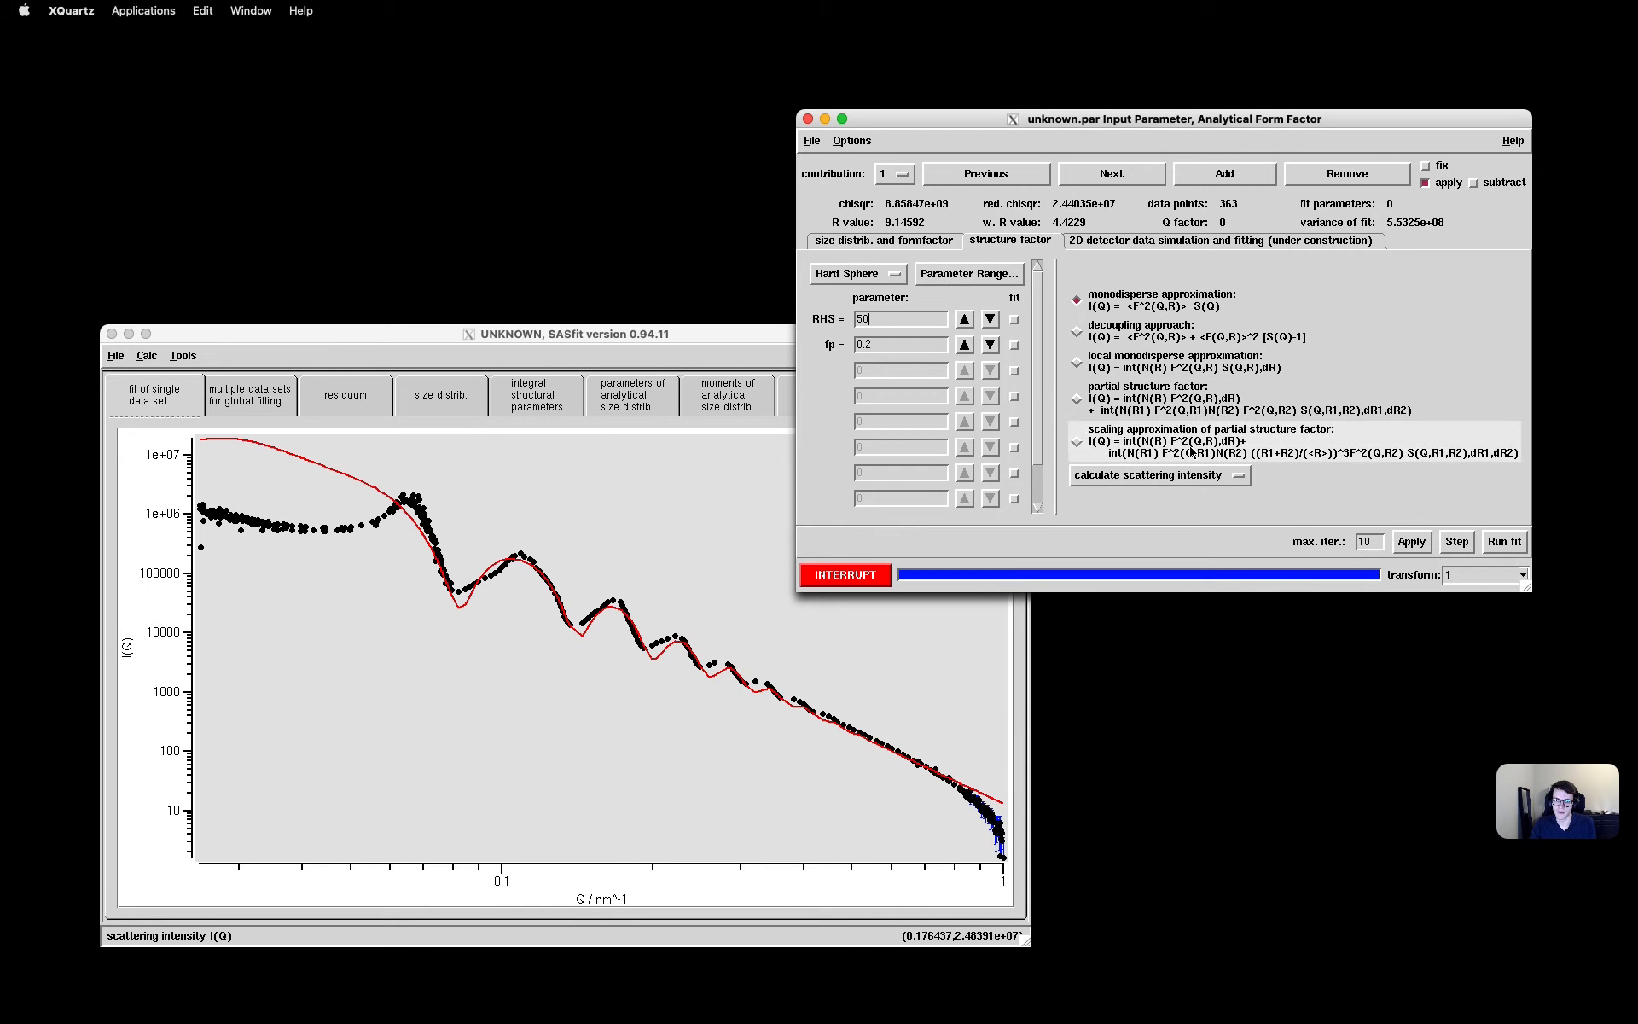
{"action": "left_click", "coordinate": [1410, 543]}
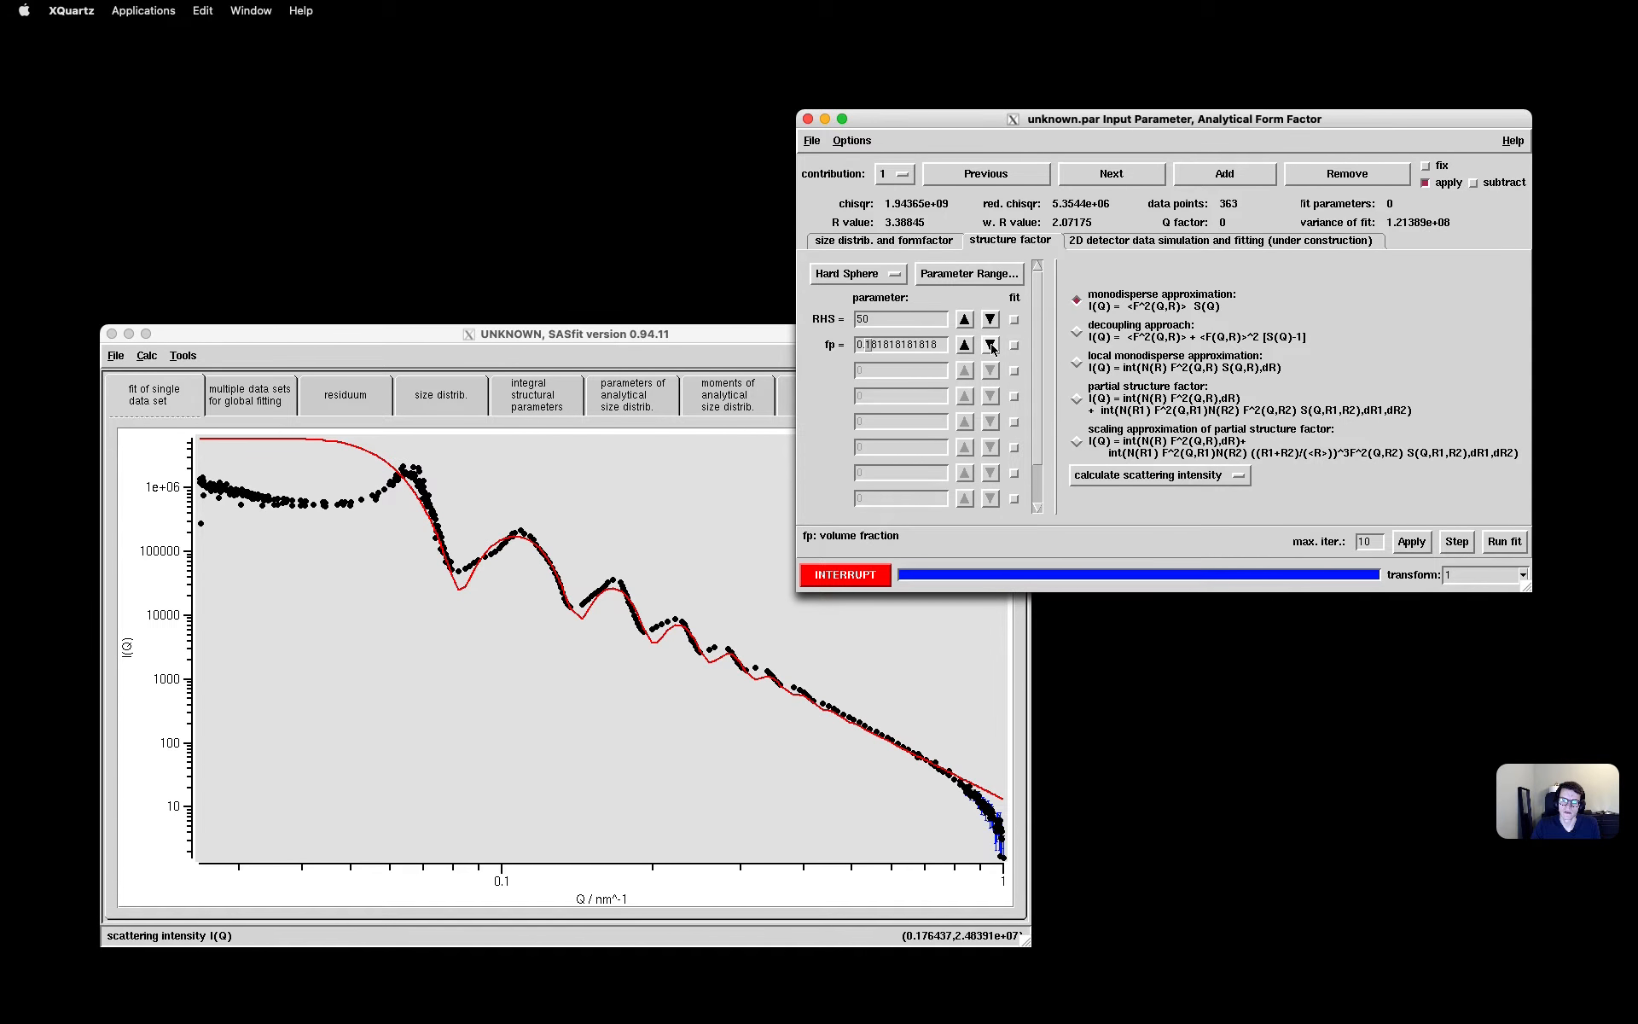
Try volume fractions fp from about 0.18 up to 0.32 in small steps, recalculating the model along the way
{"action": "left_click", "coordinate": [1409, 541]}
{"action": "left_click", "coordinate": [965, 345]}
{"action": "left_click", "coordinate": [965, 345]}
{"action": "left_click", "coordinate": [1411, 543]}
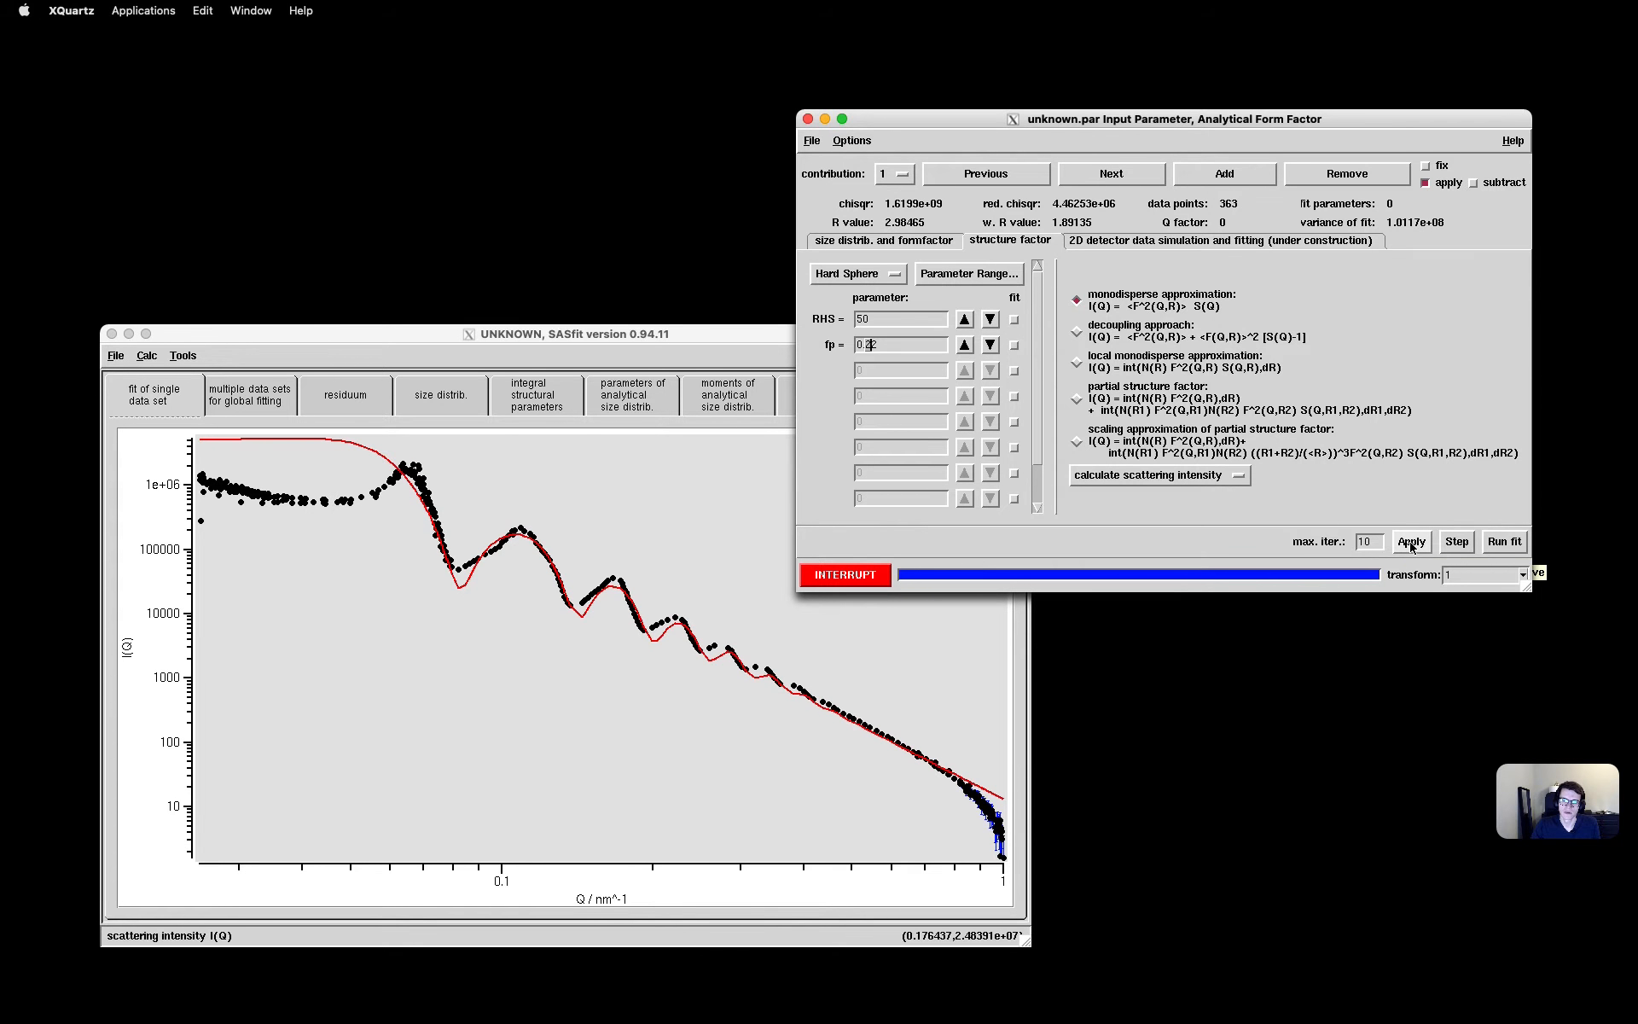
{"action": "left_click", "coordinate": [967, 347]}
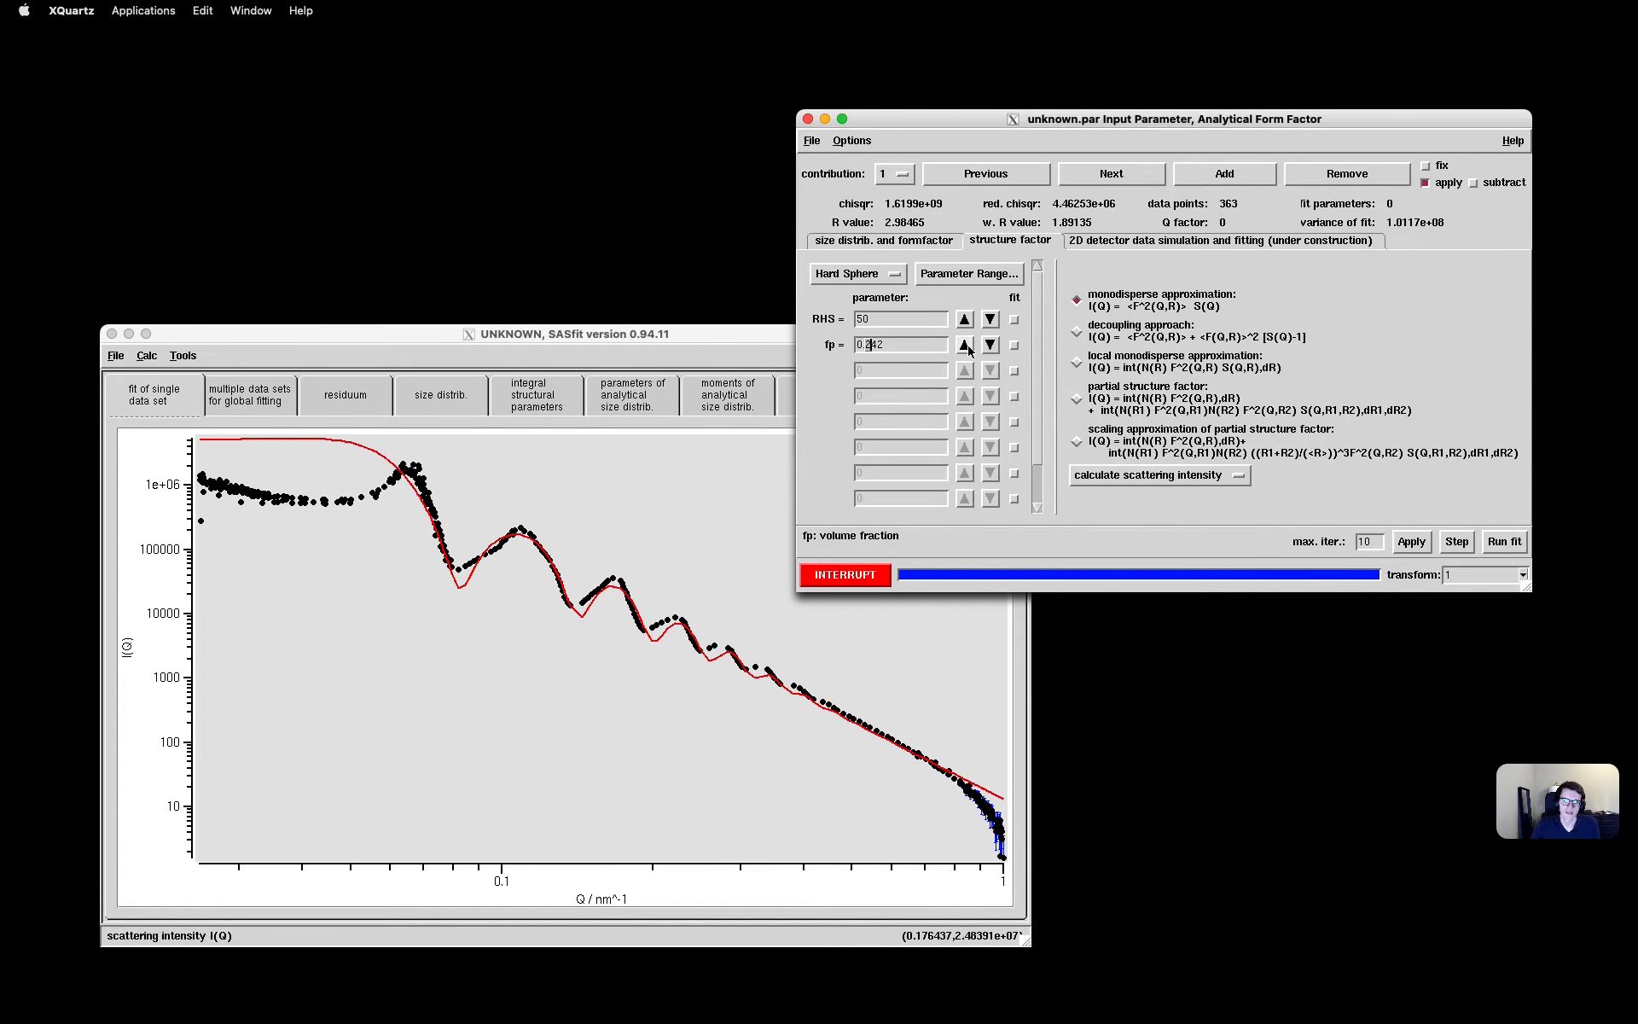
{"action": "left_click", "coordinate": [1410, 541]}
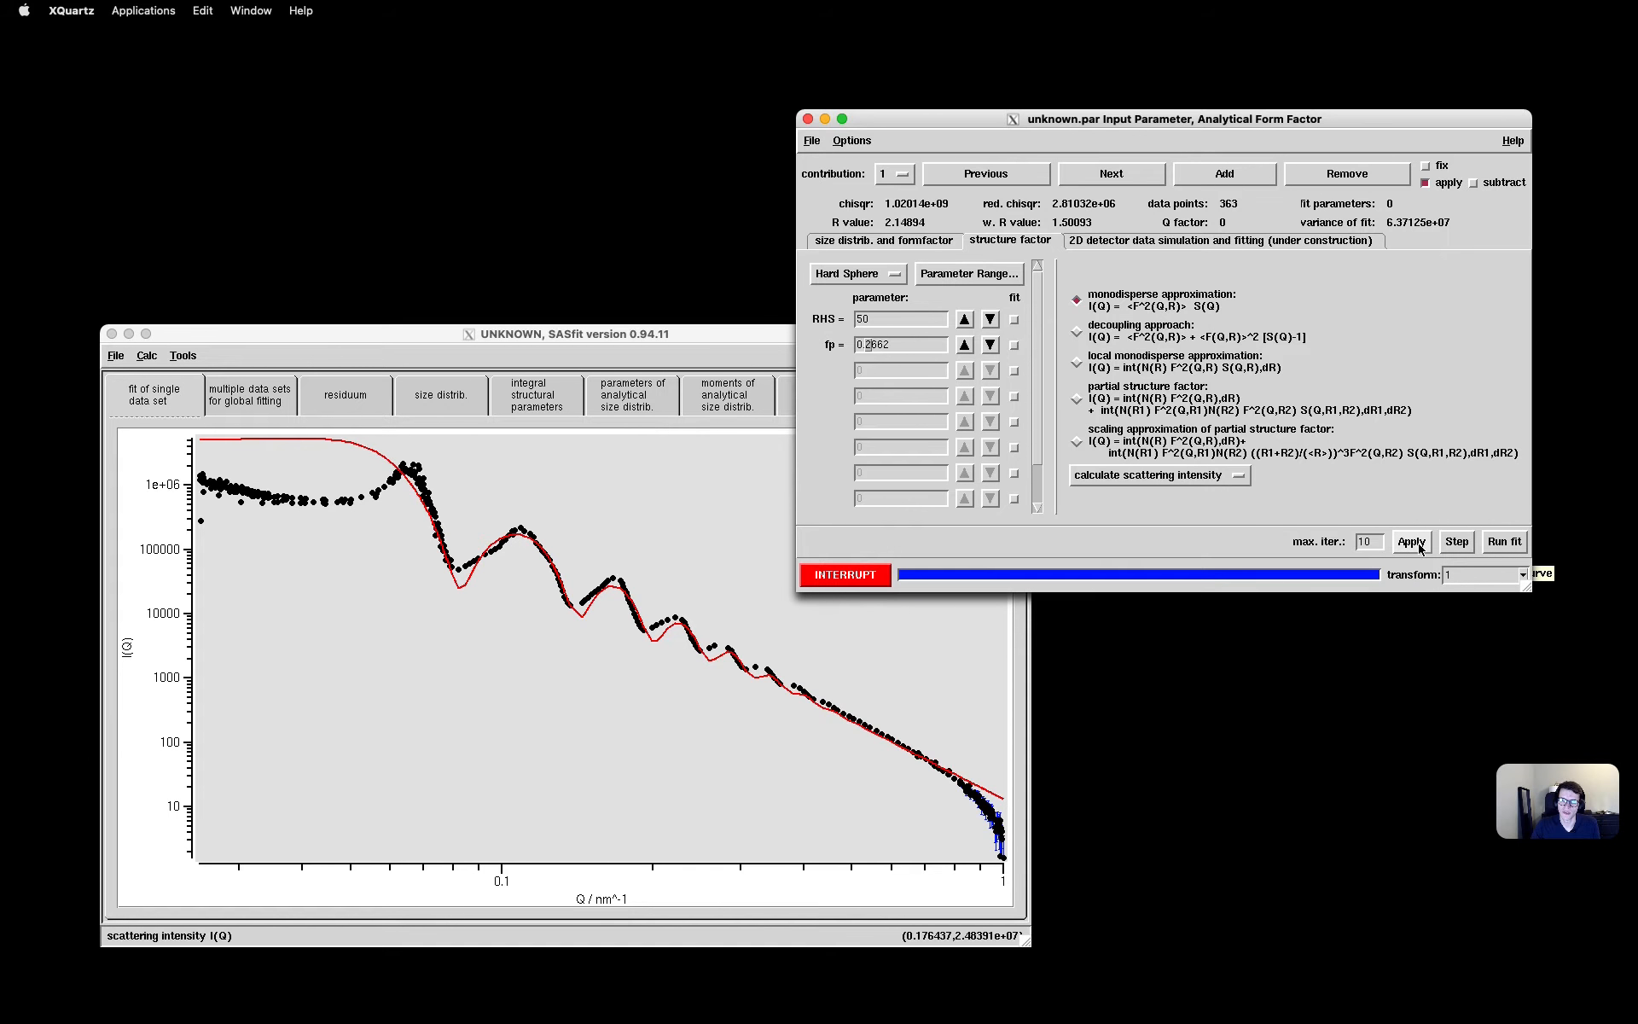
{"action": "left_click", "coordinate": [965, 344]}
{"action": "left_click", "coordinate": [965, 345]}
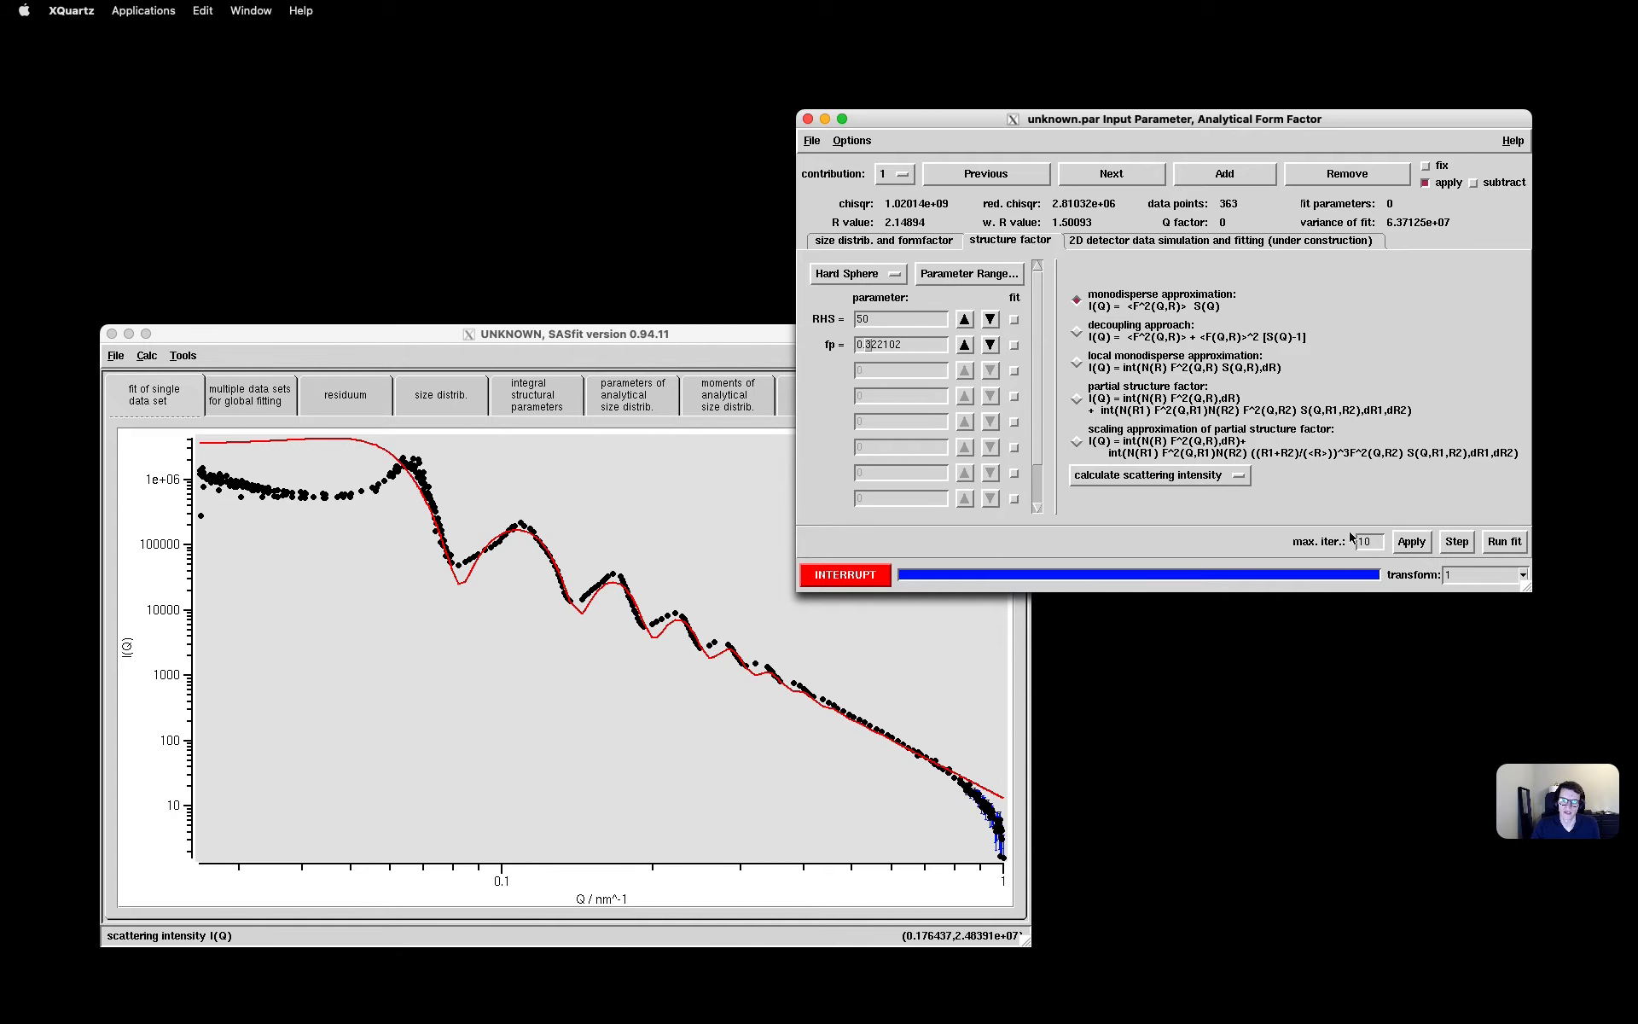
{"action": "left_click", "coordinate": [1410, 540]}
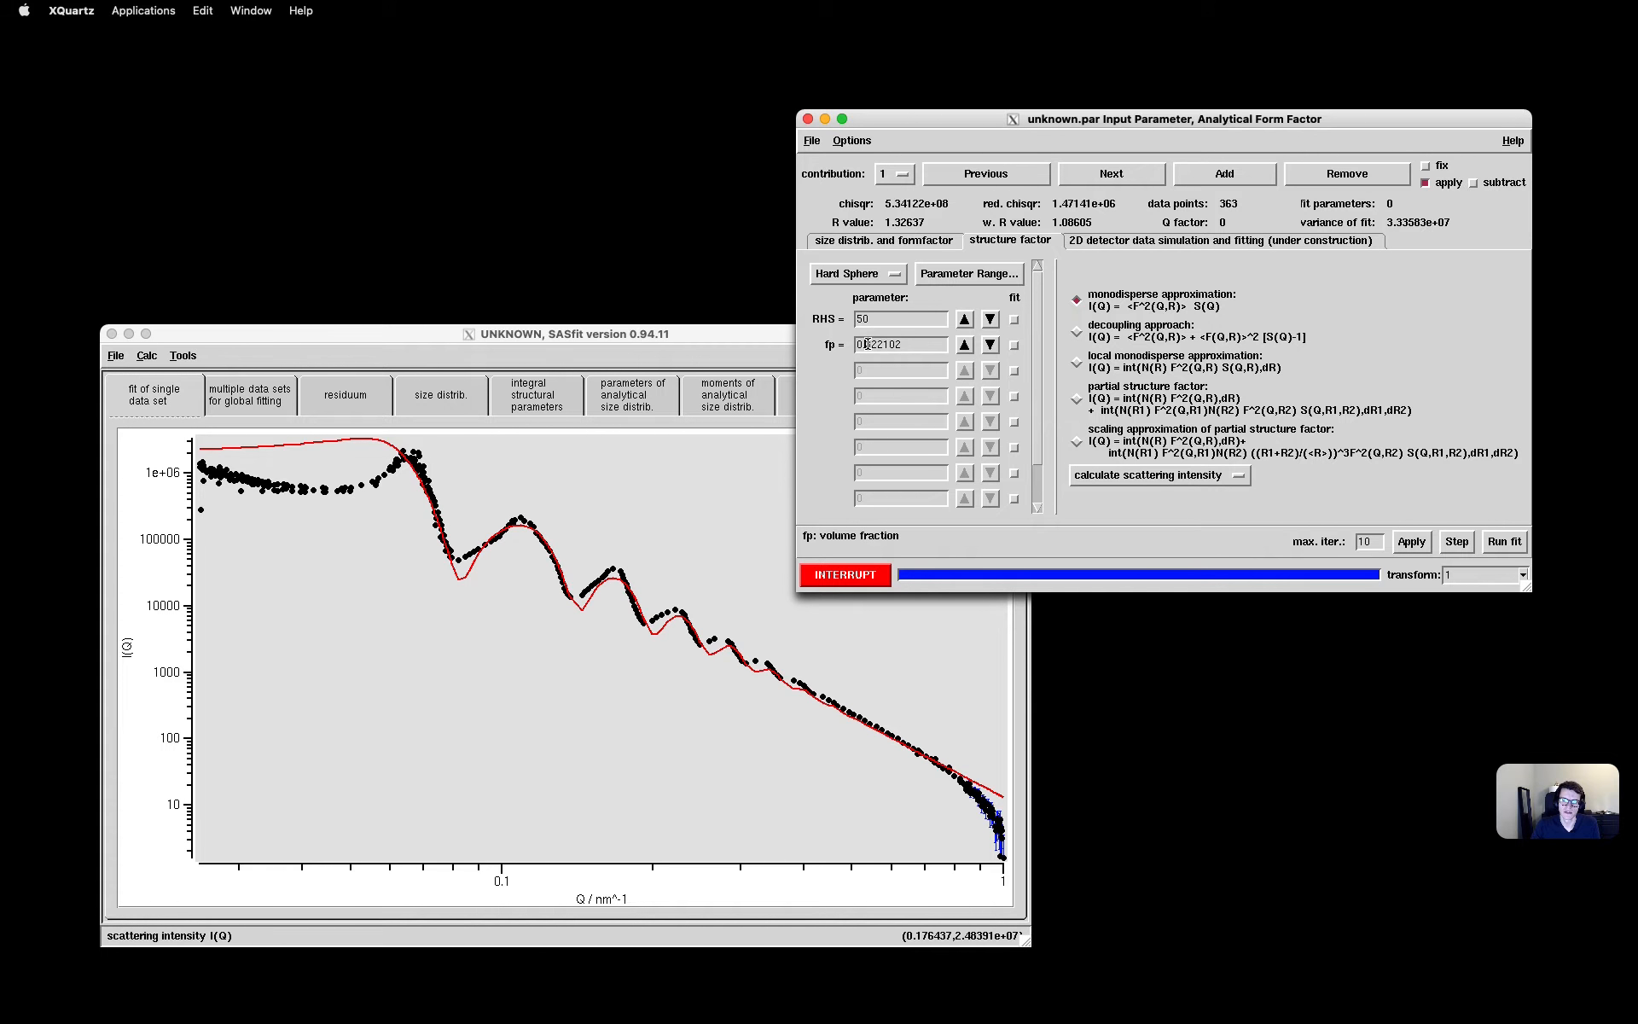
Set the volume fraction fp to 0.5, recalculate, and run the fit with N and mu fixed and only fp free
{"action": "type", "text": "0.5"}
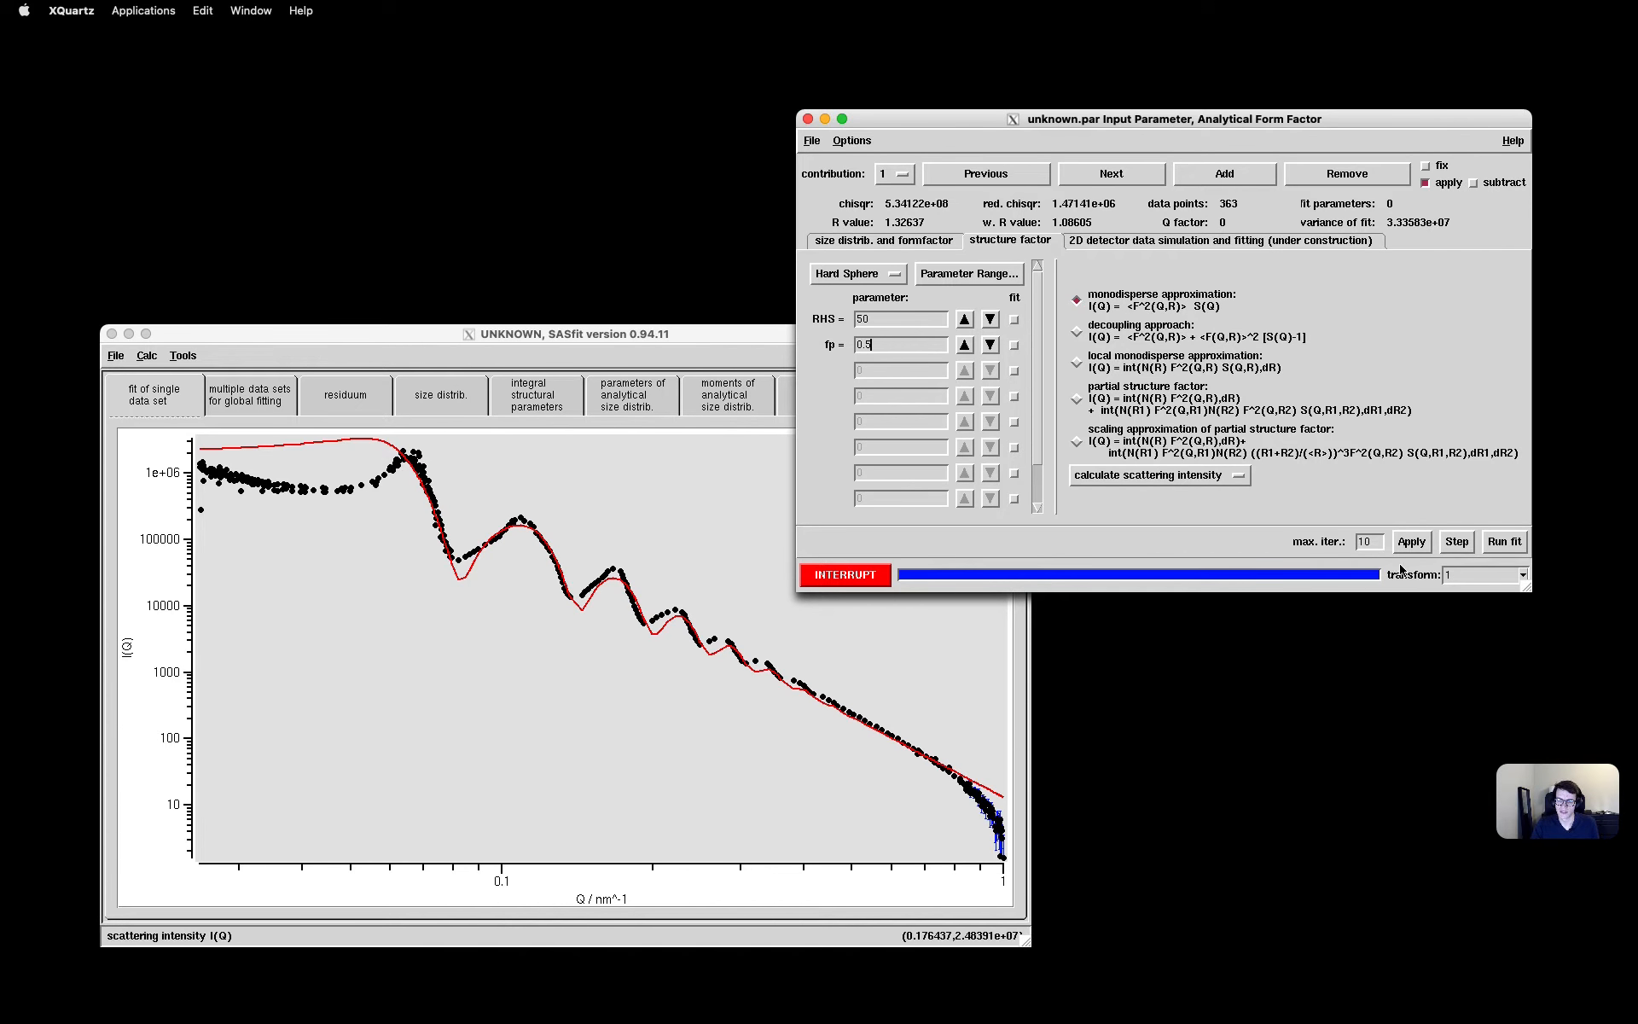
{"action": "left_click", "coordinate": [1410, 541]}
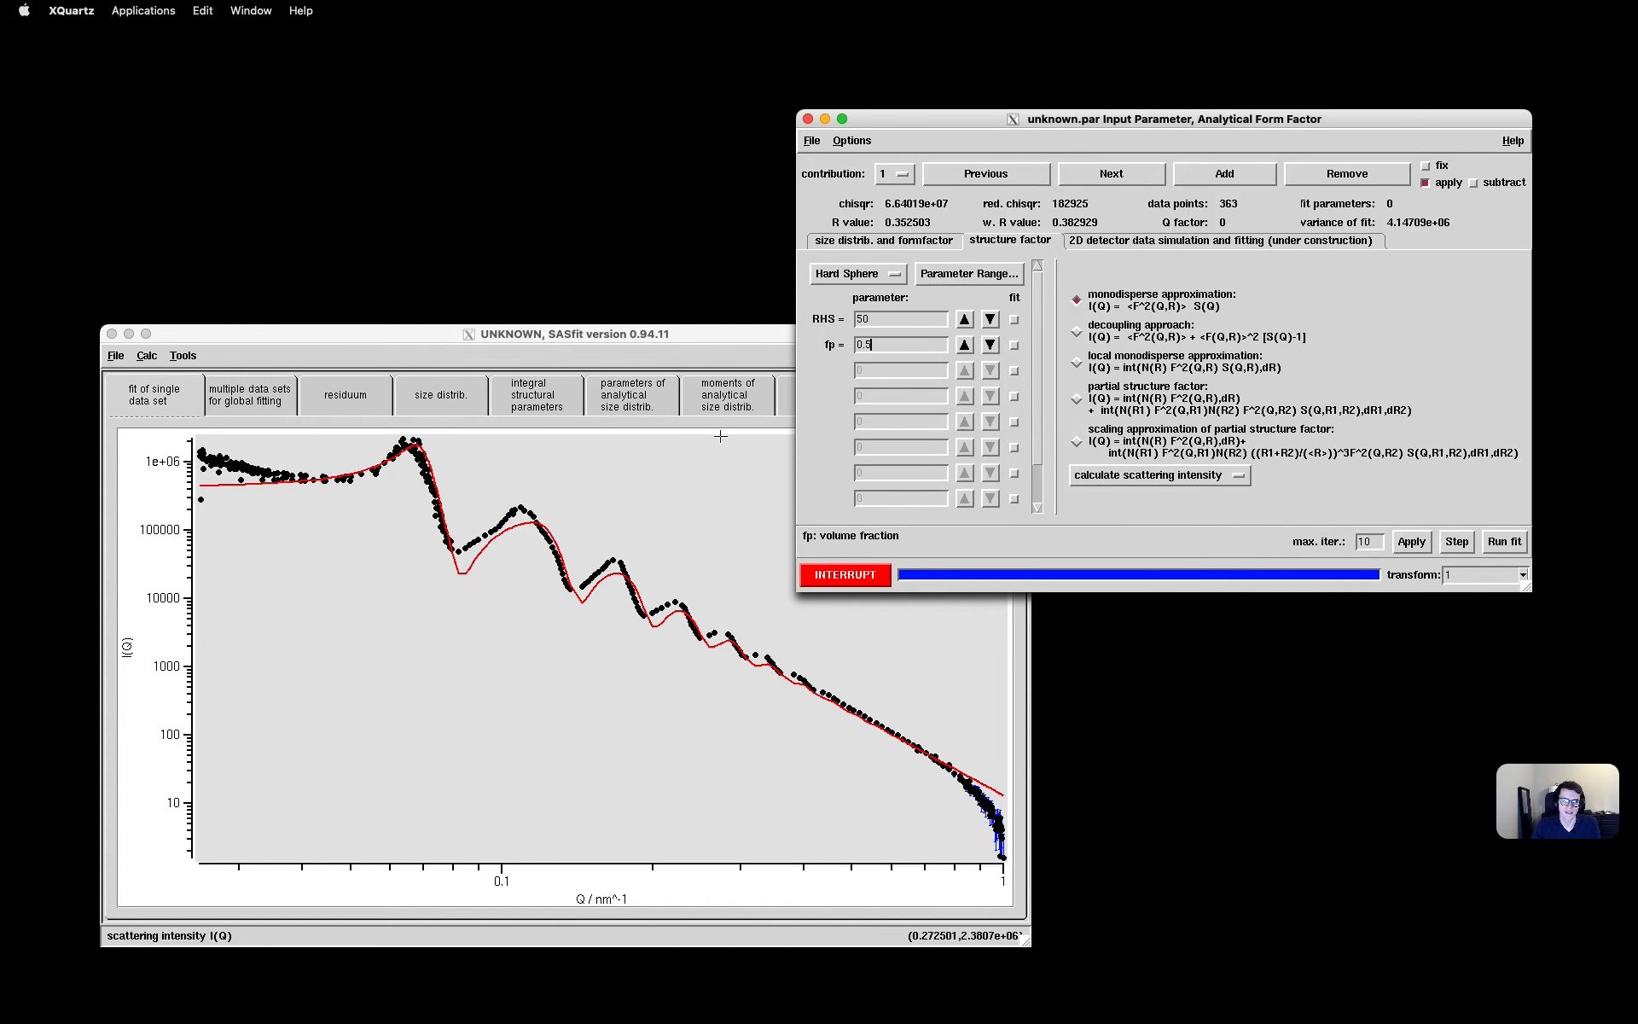
{"action": "left_click", "coordinate": [908, 242]}
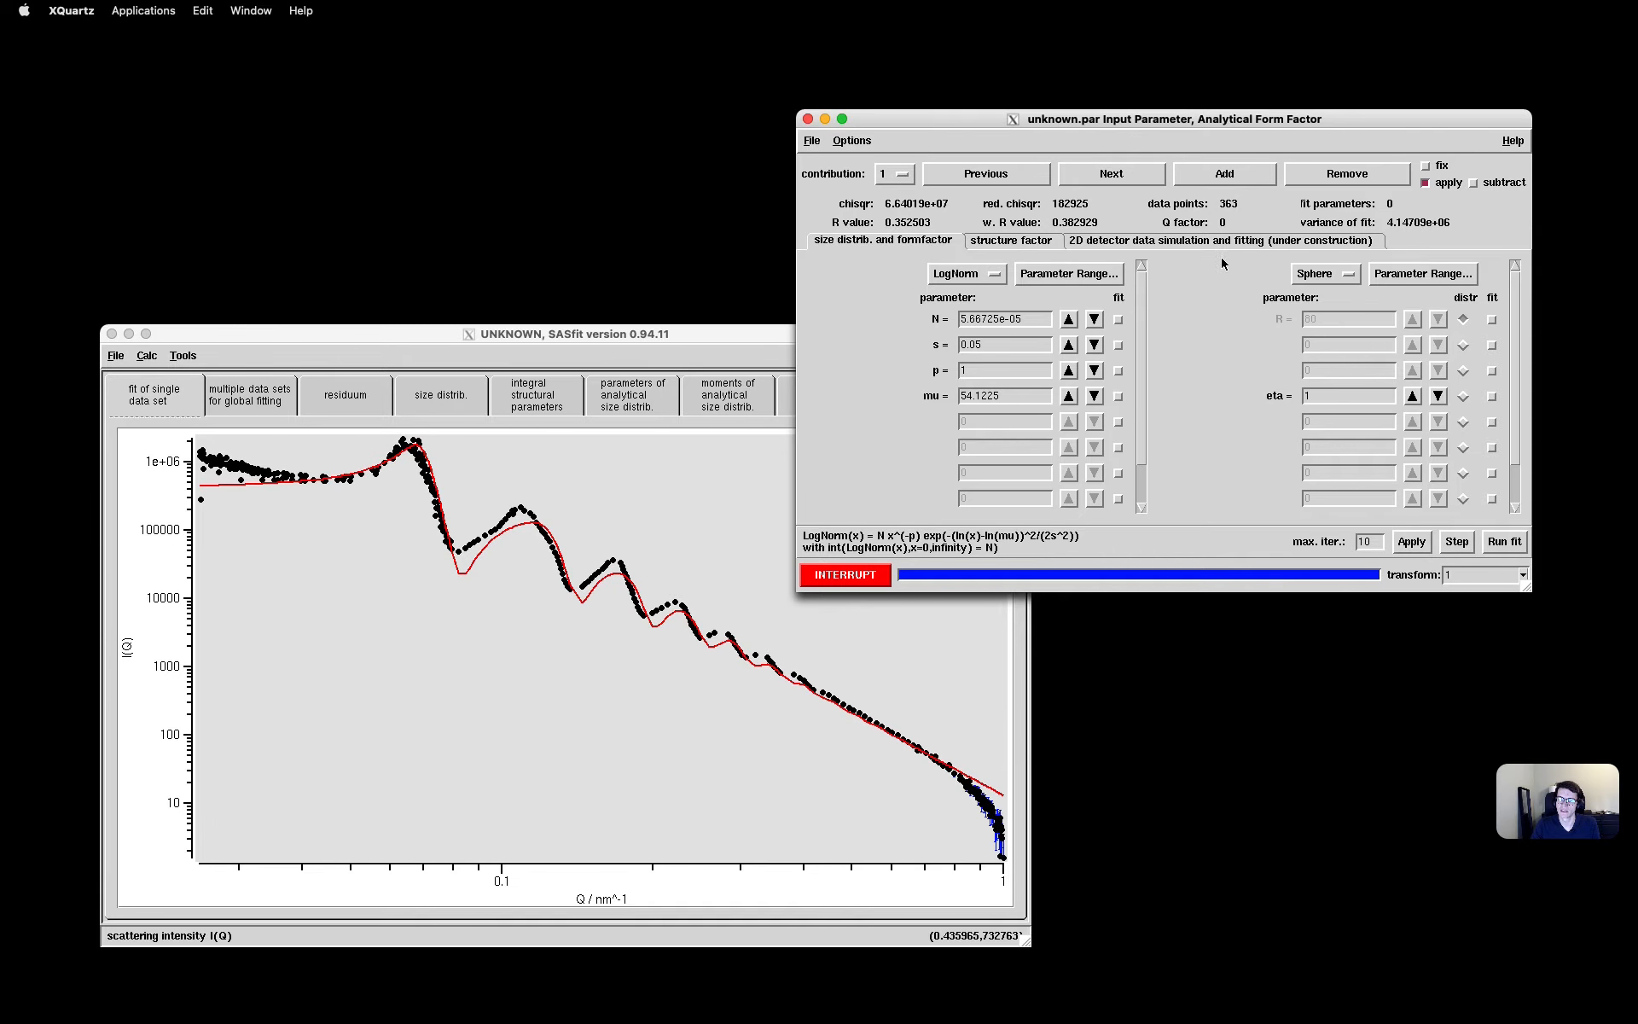
{"action": "left_click", "coordinate": [1011, 240]}
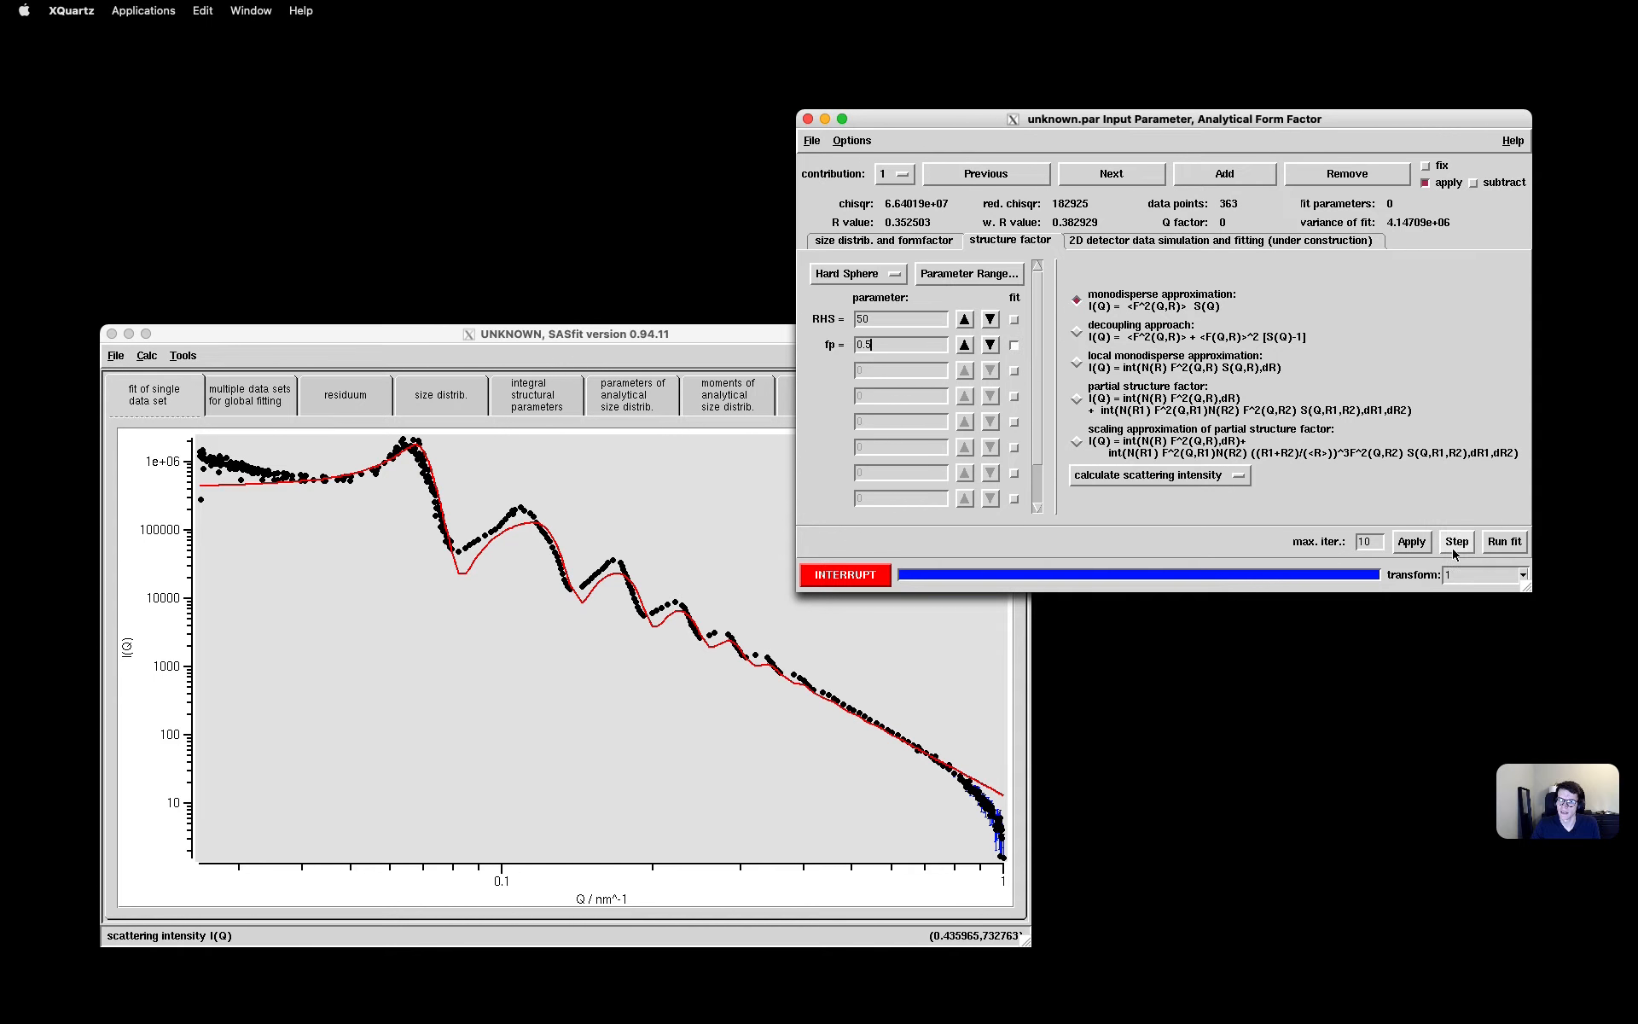
{"action": "left_click", "coordinate": [1504, 543]}
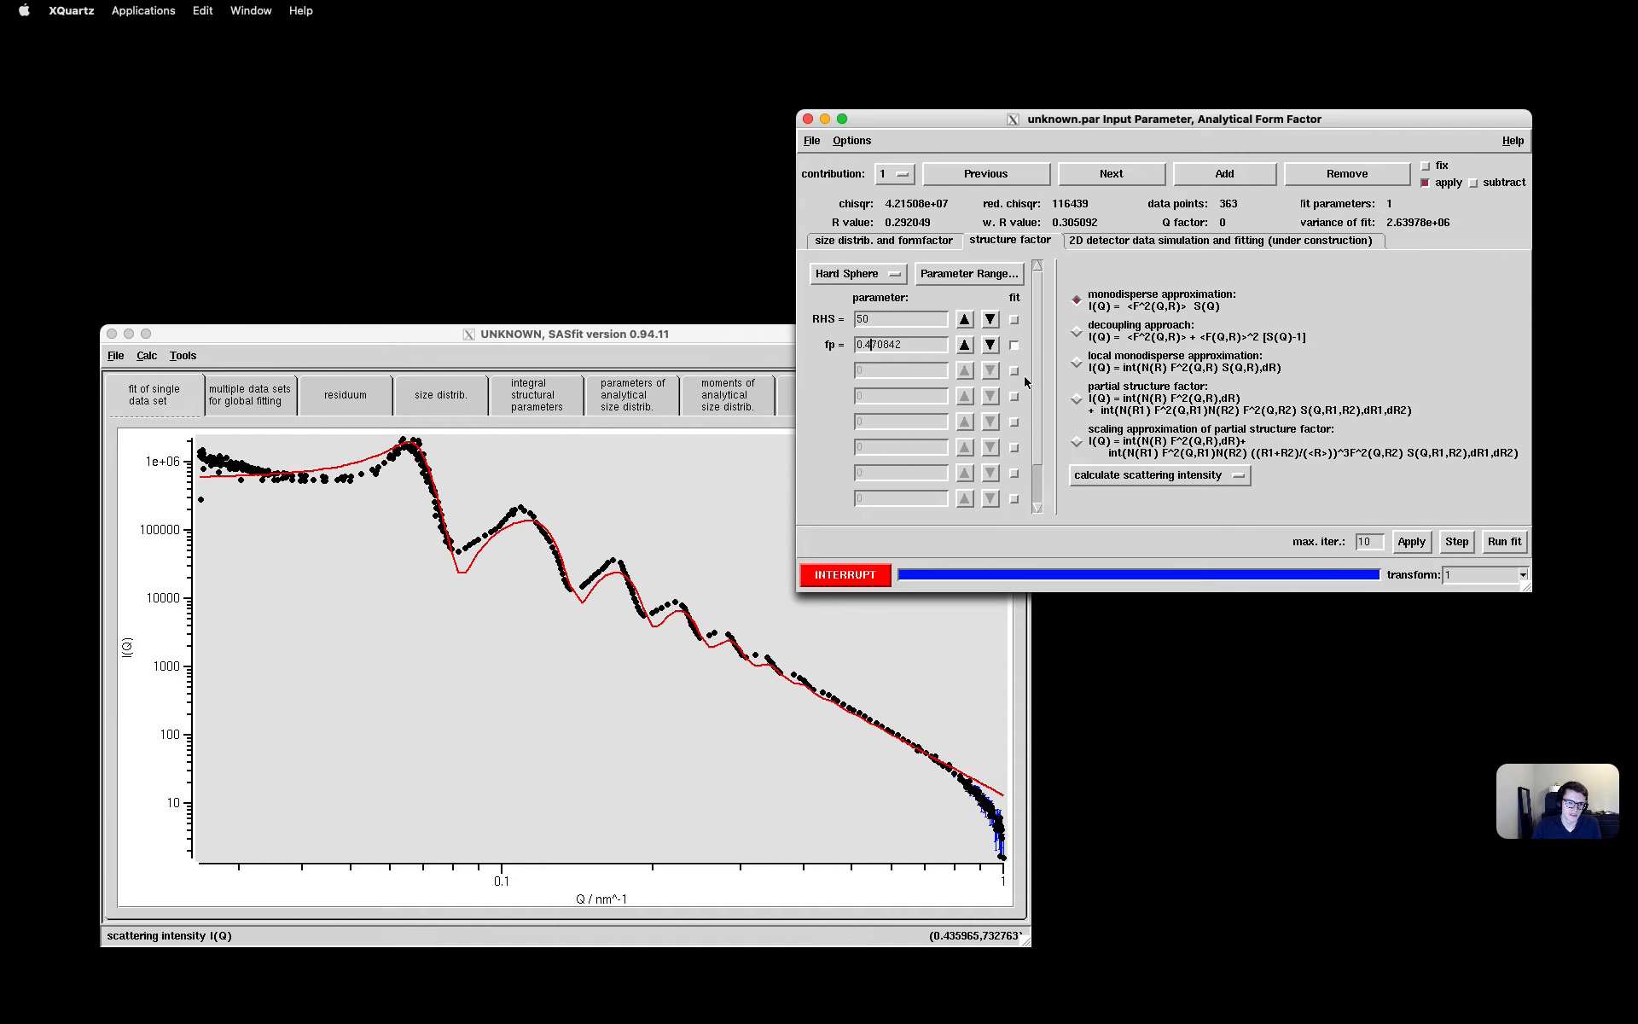
Step the volume fraction fp up to about 0.627 and back down to about 0.57, recalculating the model each time
{"action": "left_click", "coordinate": [965, 345]}
{"action": "left_click", "coordinate": [1413, 543]}
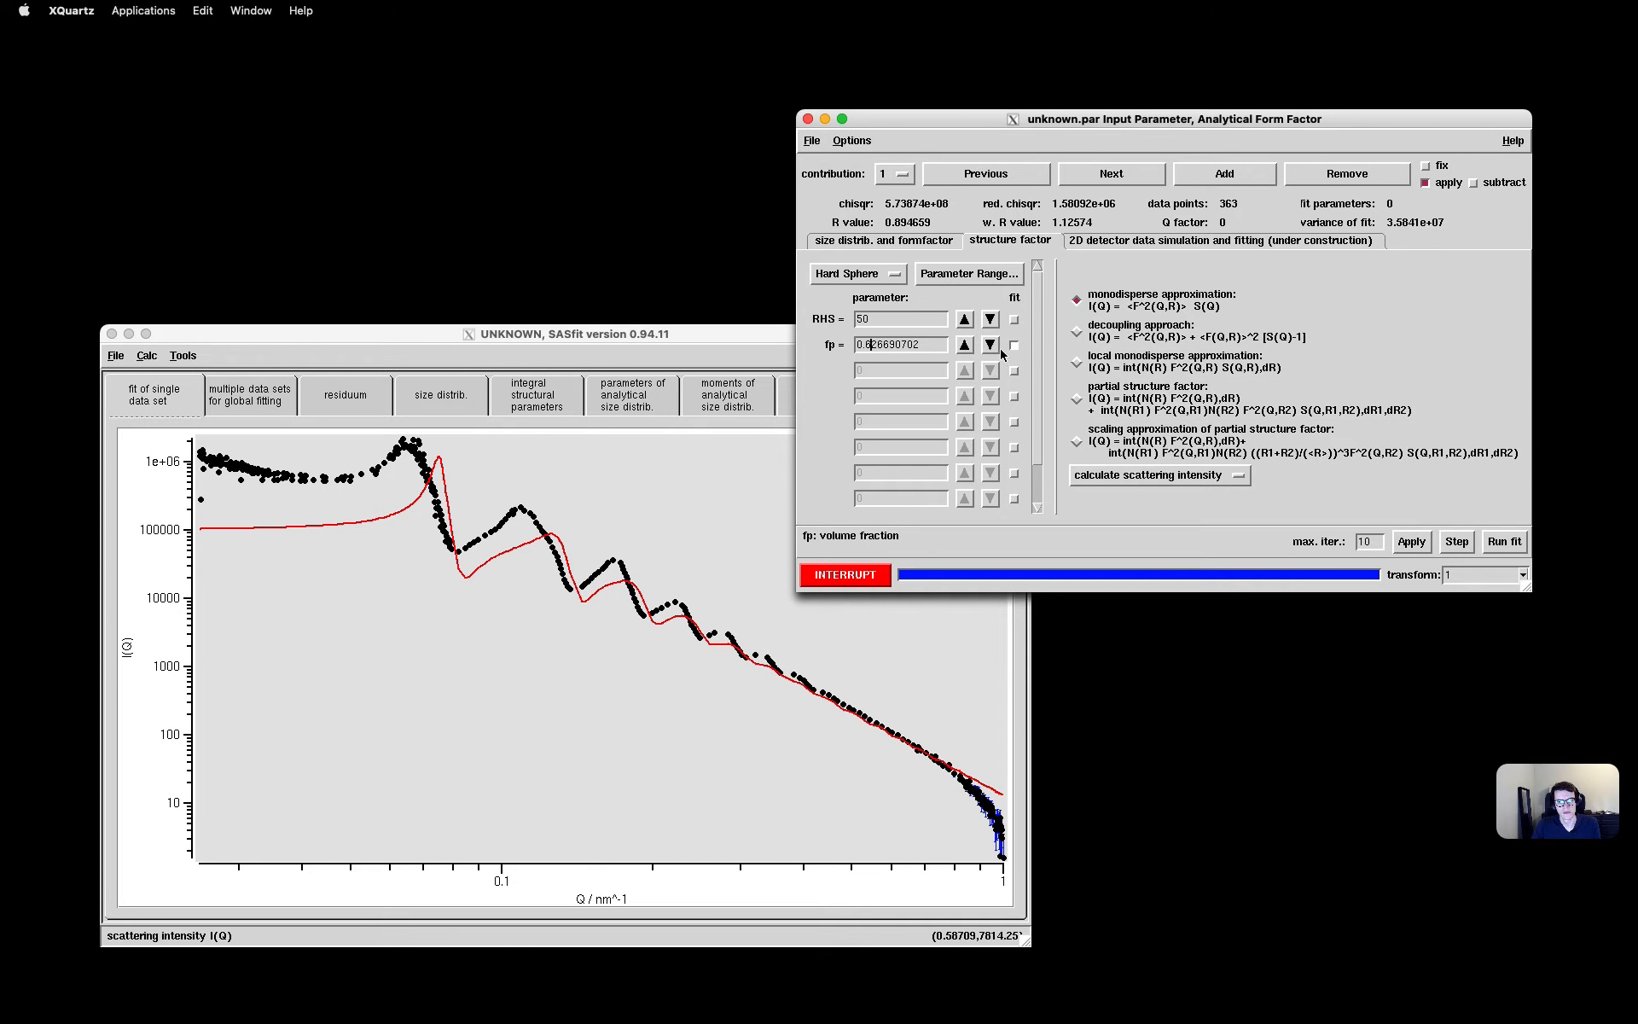
{"action": "left_click", "coordinate": [1412, 543]}
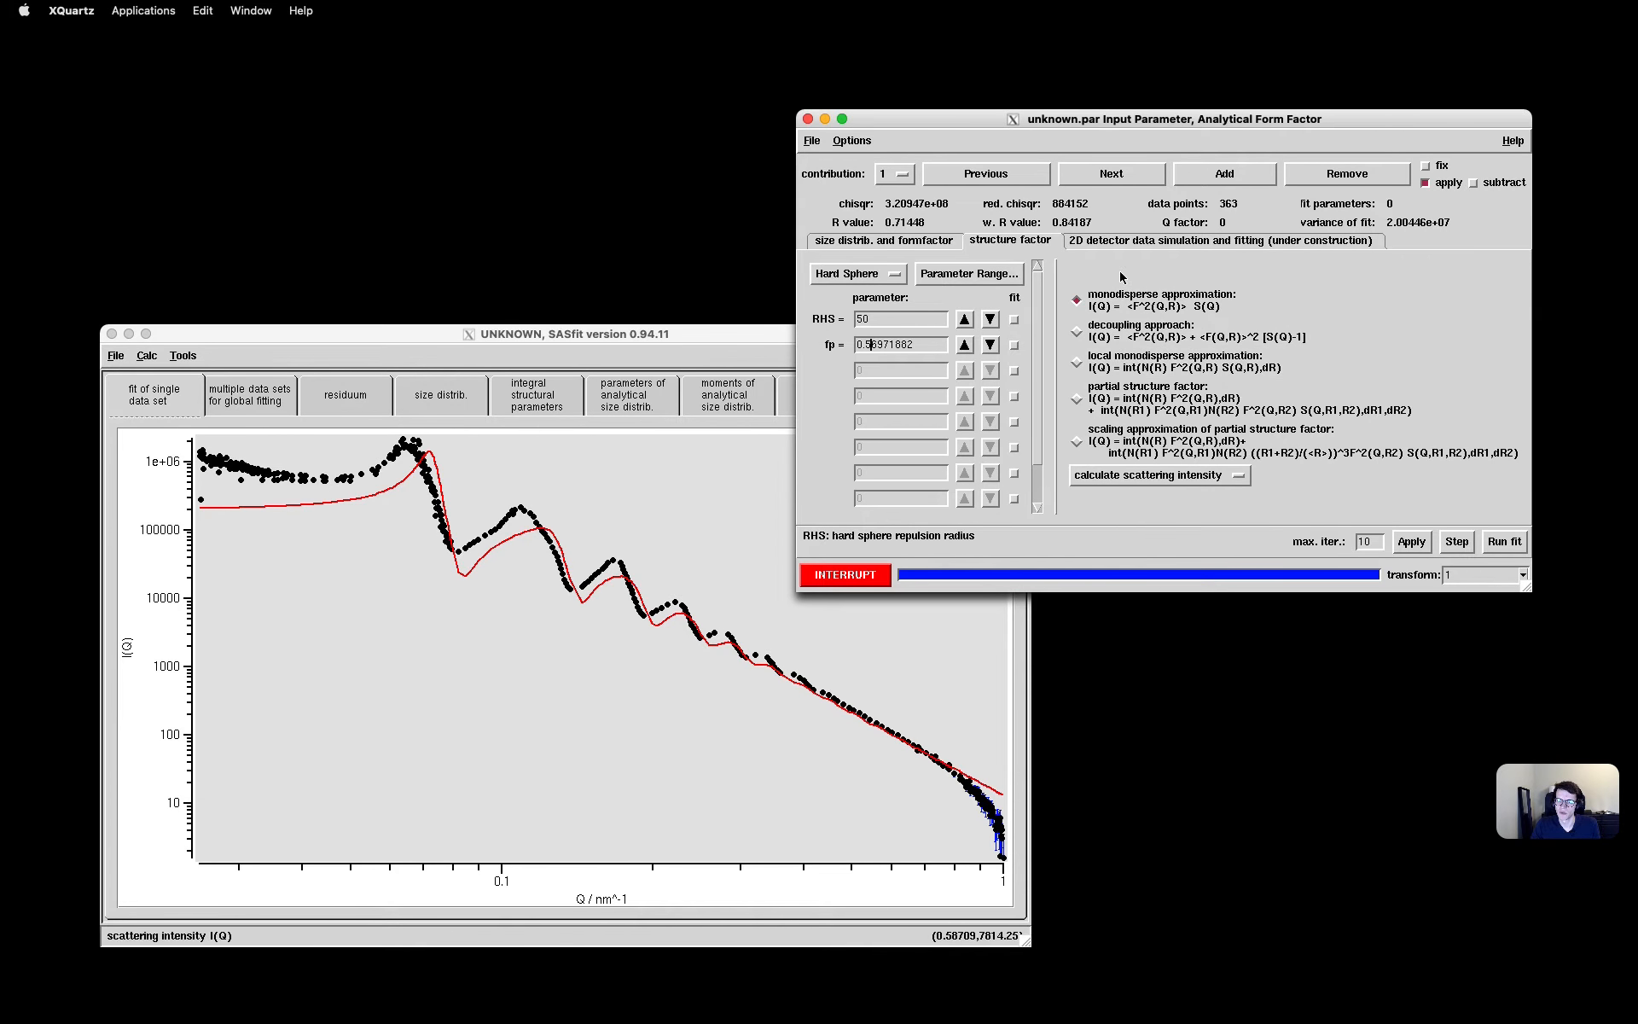
Switch the hard sphere structure factor to the local monodisperse approximation and recalculate the model
{"action": "left_click", "coordinate": [1103, 357]}
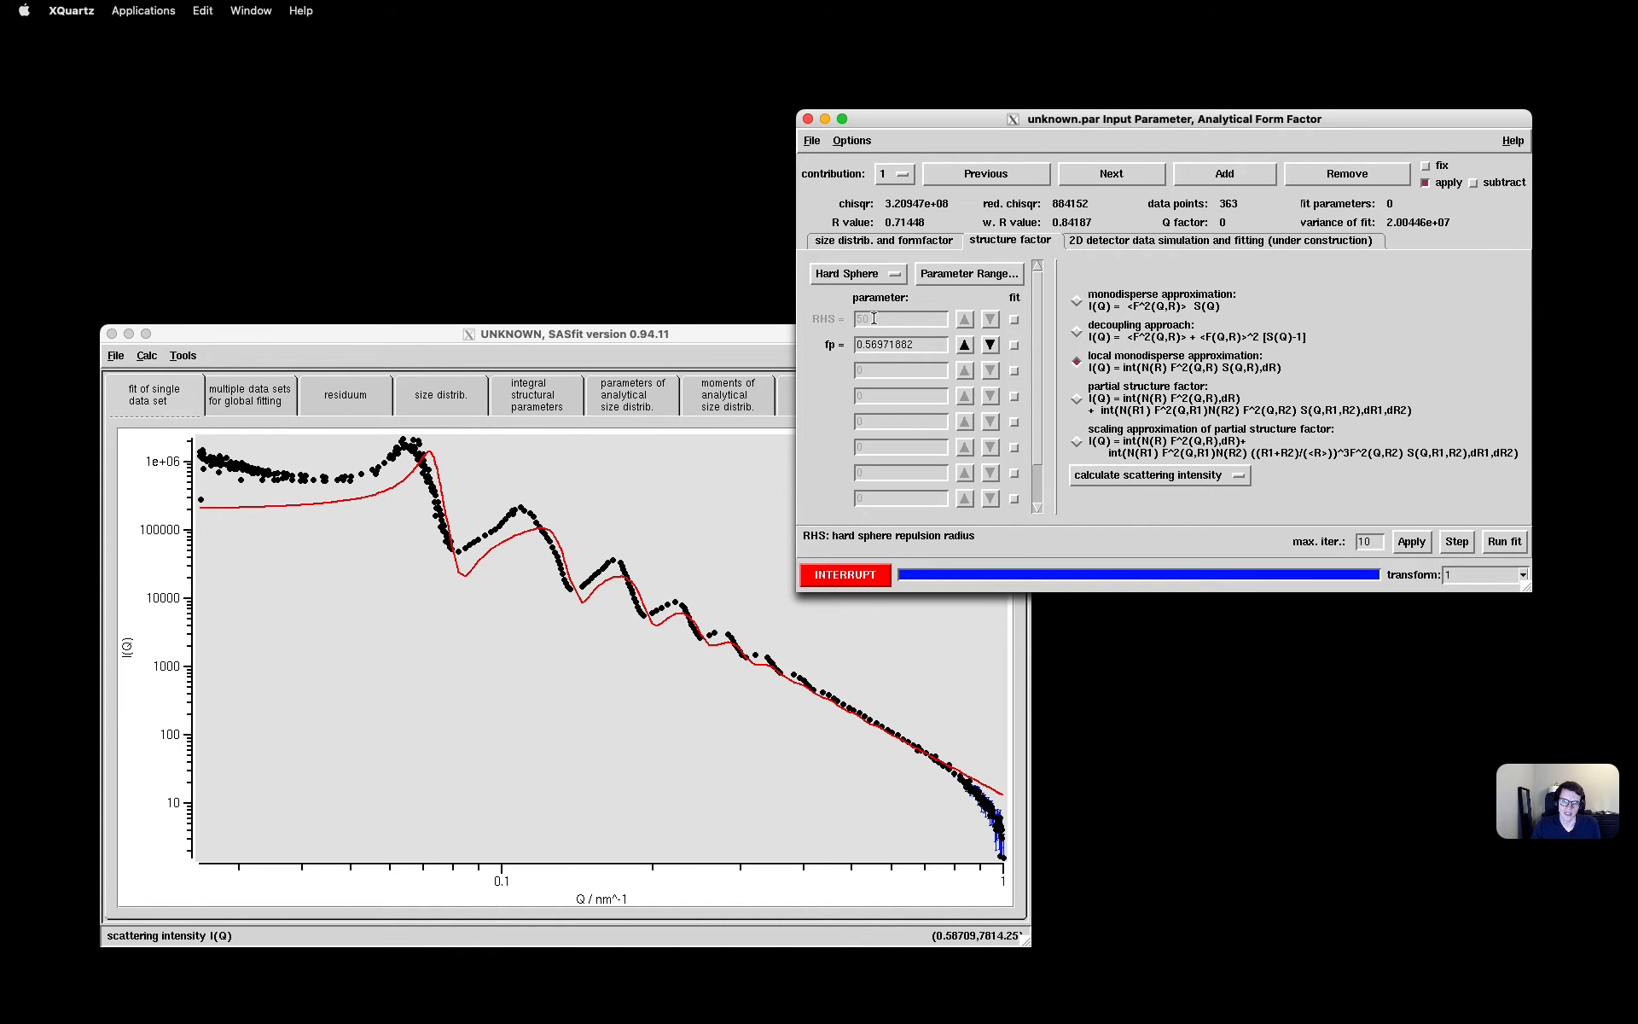
{"action": "left_click", "coordinate": [905, 241]}
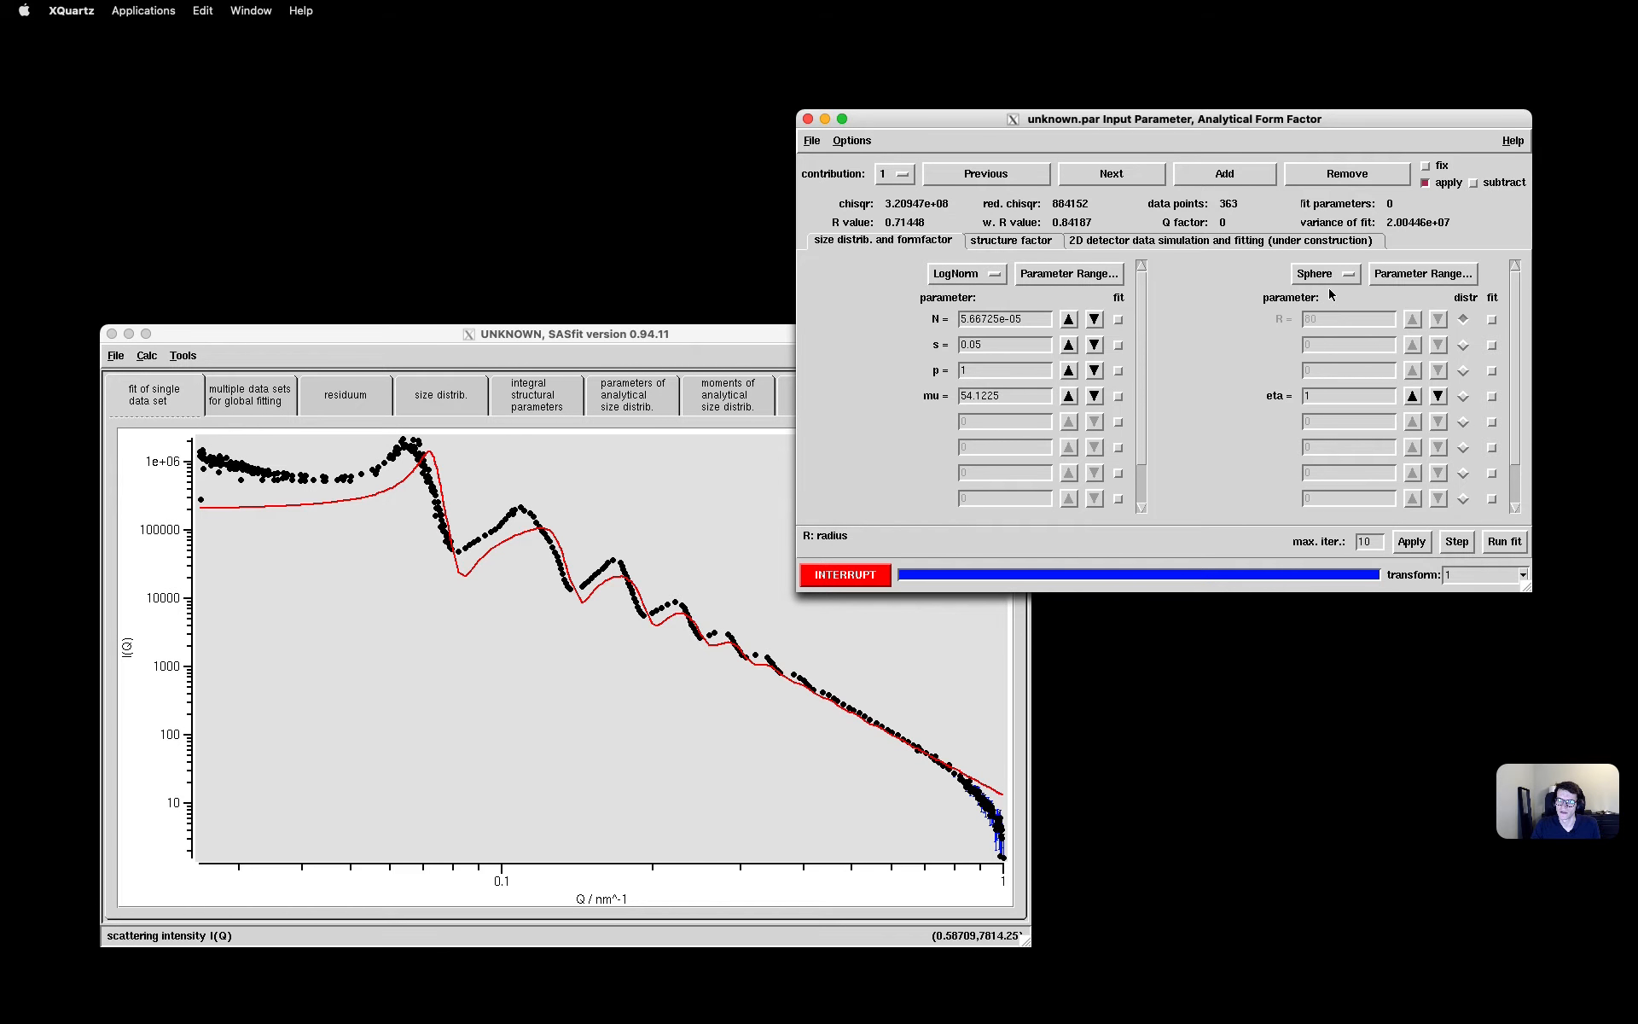
{"action": "left_click", "coordinate": [1033, 243]}
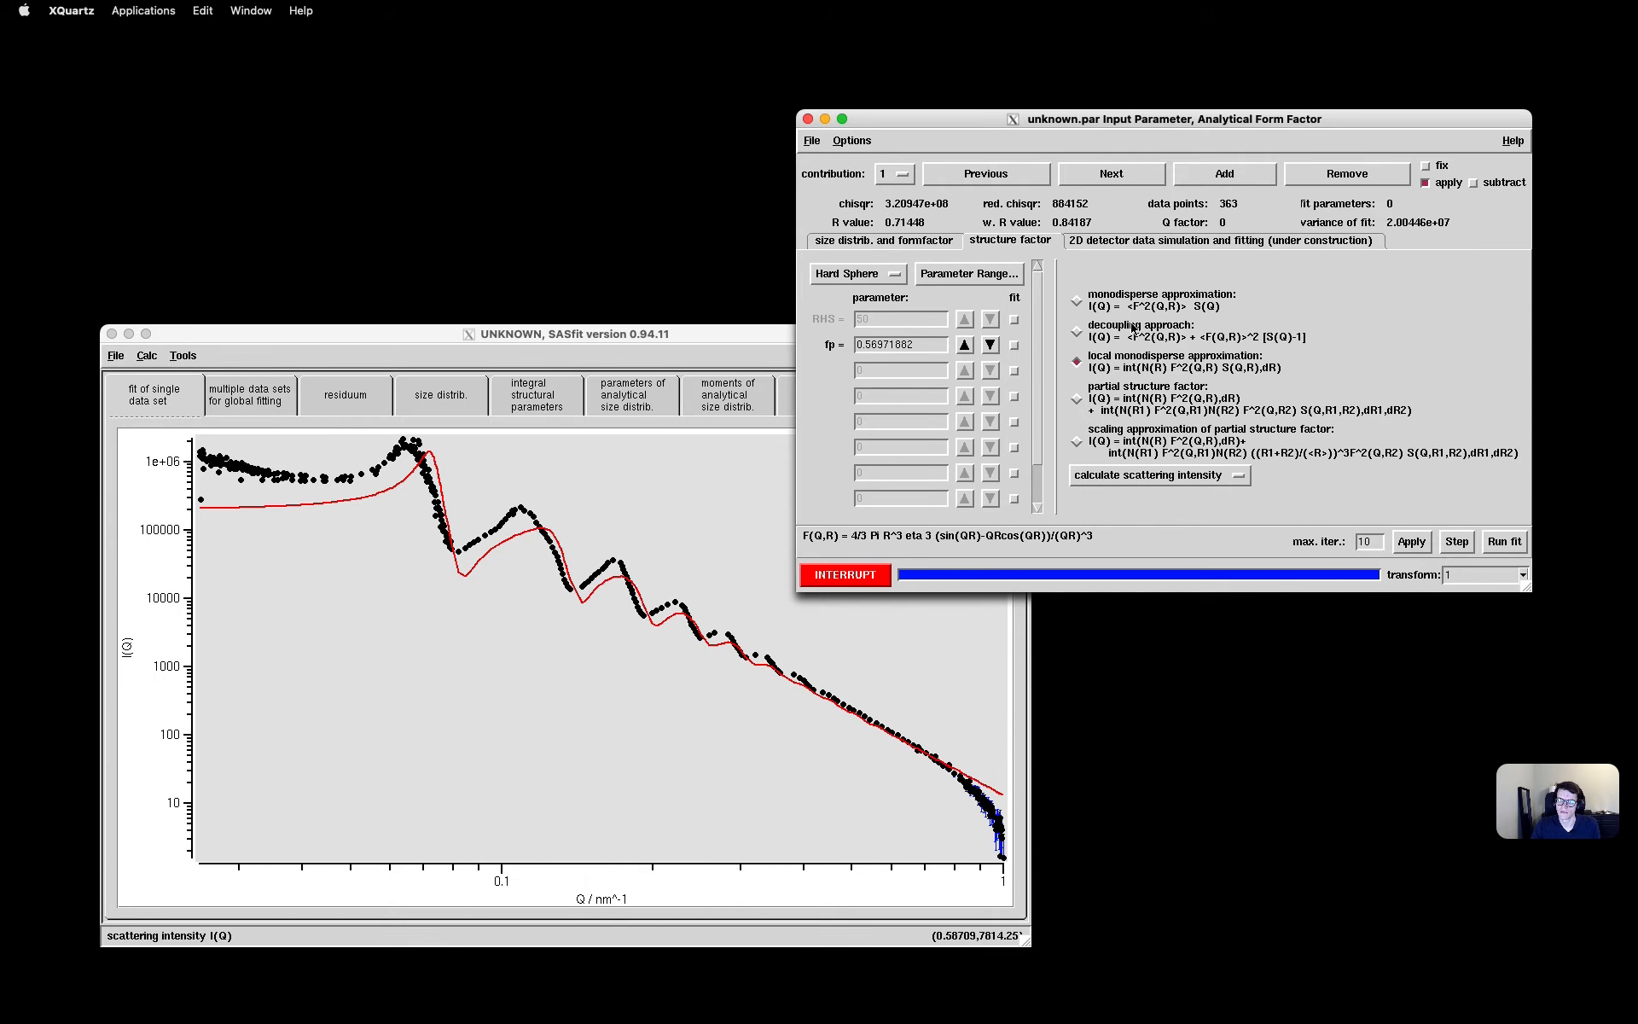
{"action": "left_click", "coordinate": [1412, 544]}
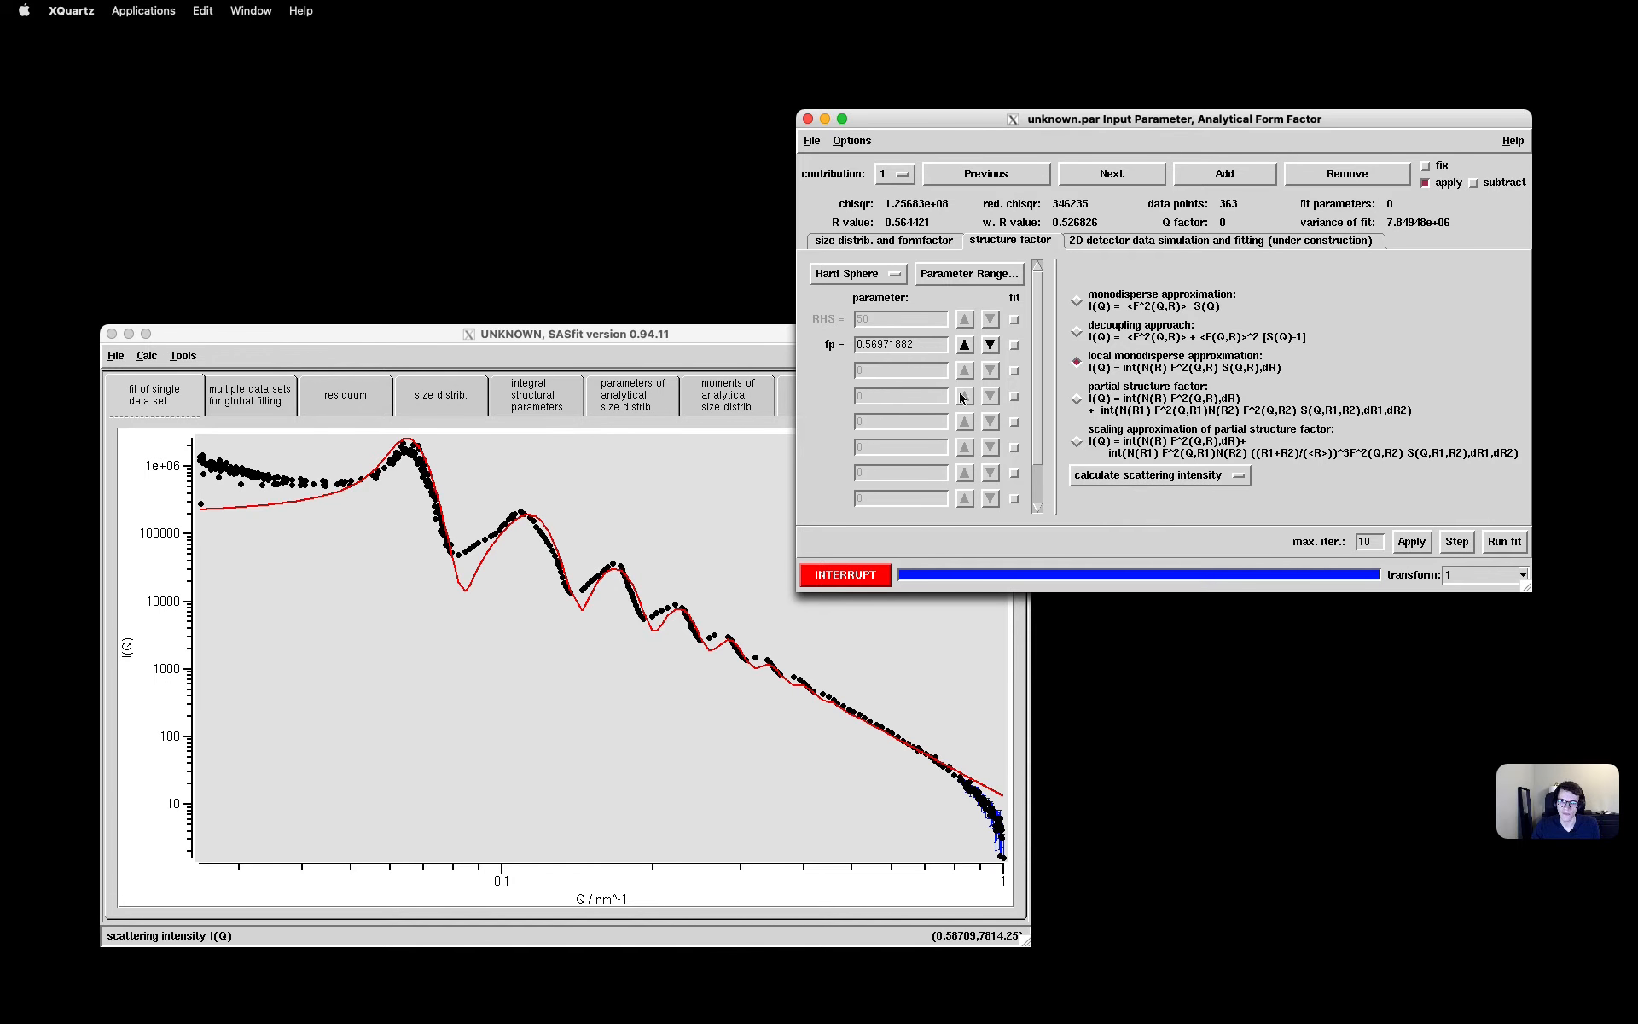
Free the volume fraction fp, limit the fit range to Q below about 0.11, and run the fit
{"action": "left_click", "coordinate": [1015, 346]}
{"action": "left_click", "coordinate": [613, 483]}
{"action": "left_click_drag", "start_coordinate": [521, 498], "coordinate": [196, 517]}
{"action": "left_click", "coordinate": [1505, 541]}
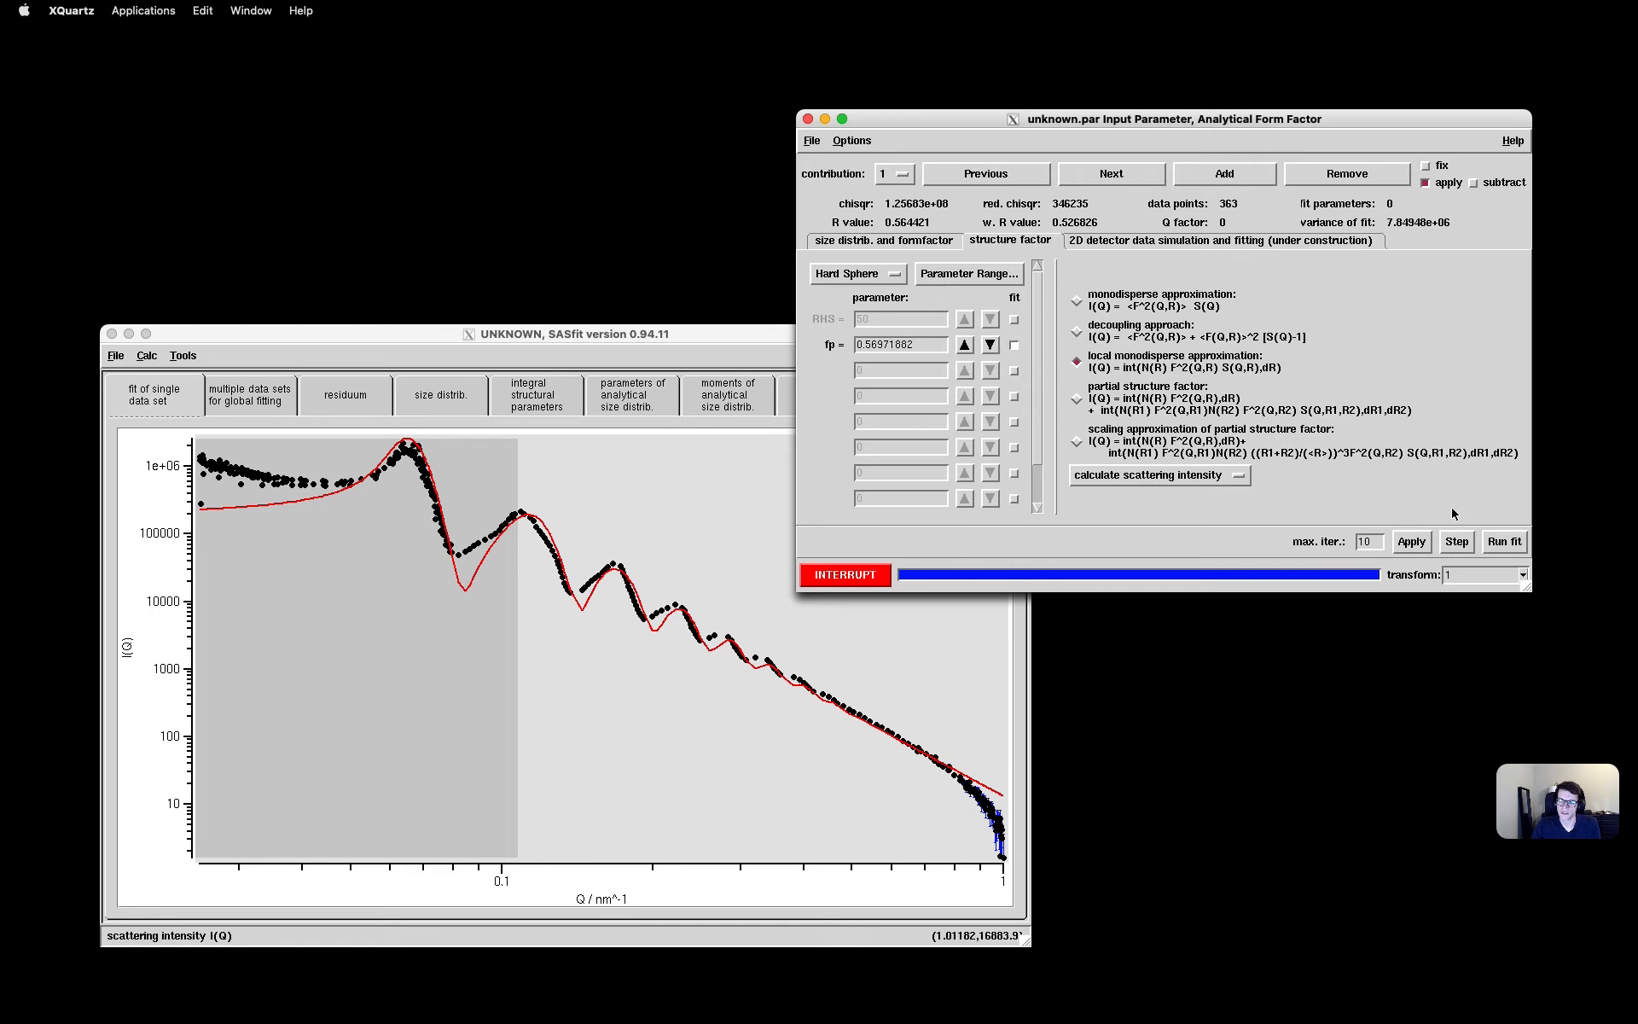
{"action": "left_click", "coordinate": [1507, 542]}
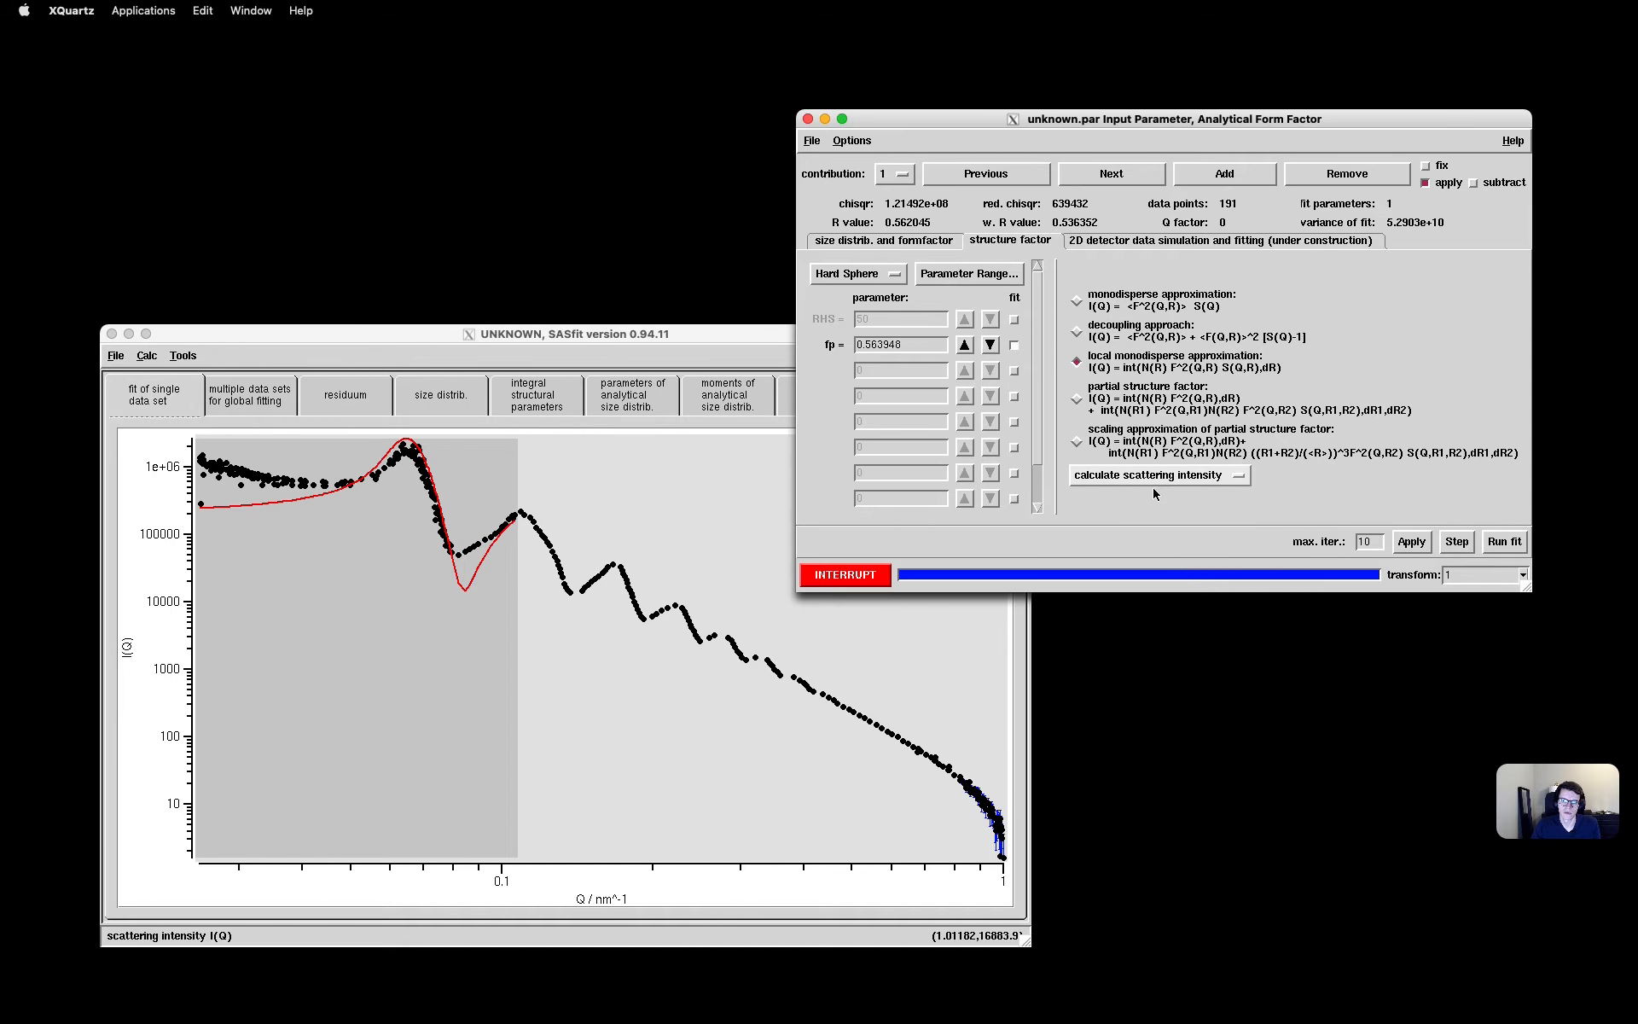
Extend the fit range up to Q of about 0.33 and run the fit with N, mu and fp free
{"action": "left_click", "coordinate": [486, 465]}
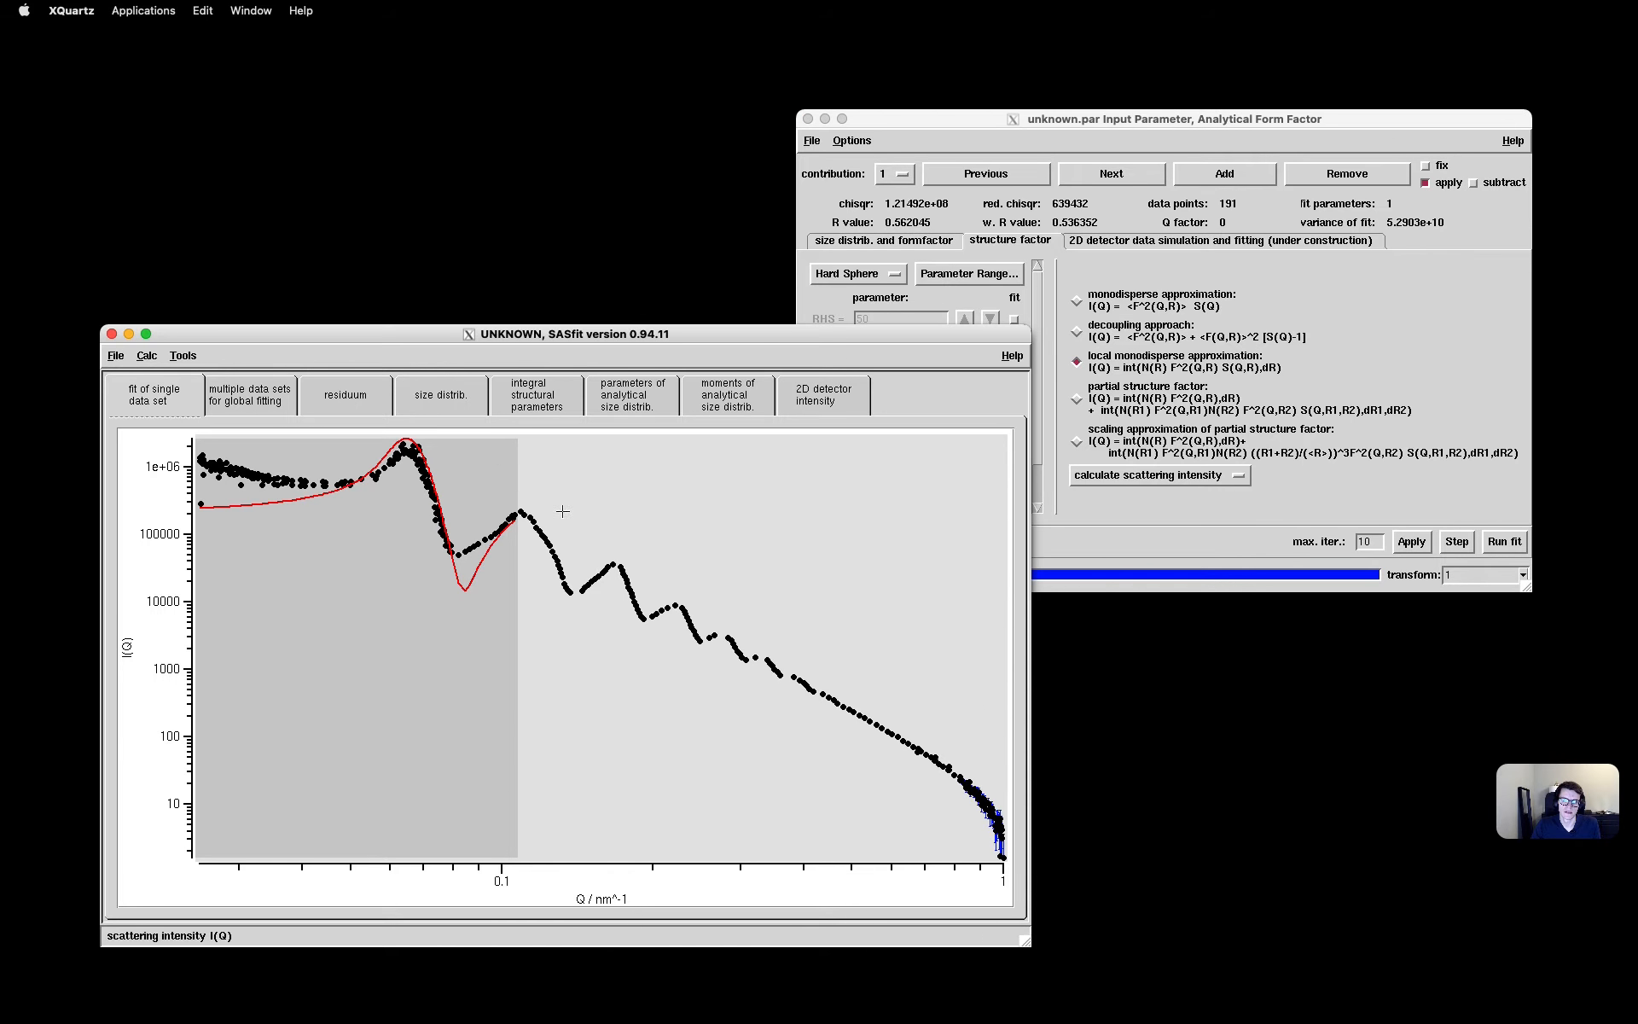
{"action": "left_click_drag", "start_coordinate": [758, 594], "coordinate": [188, 518]}
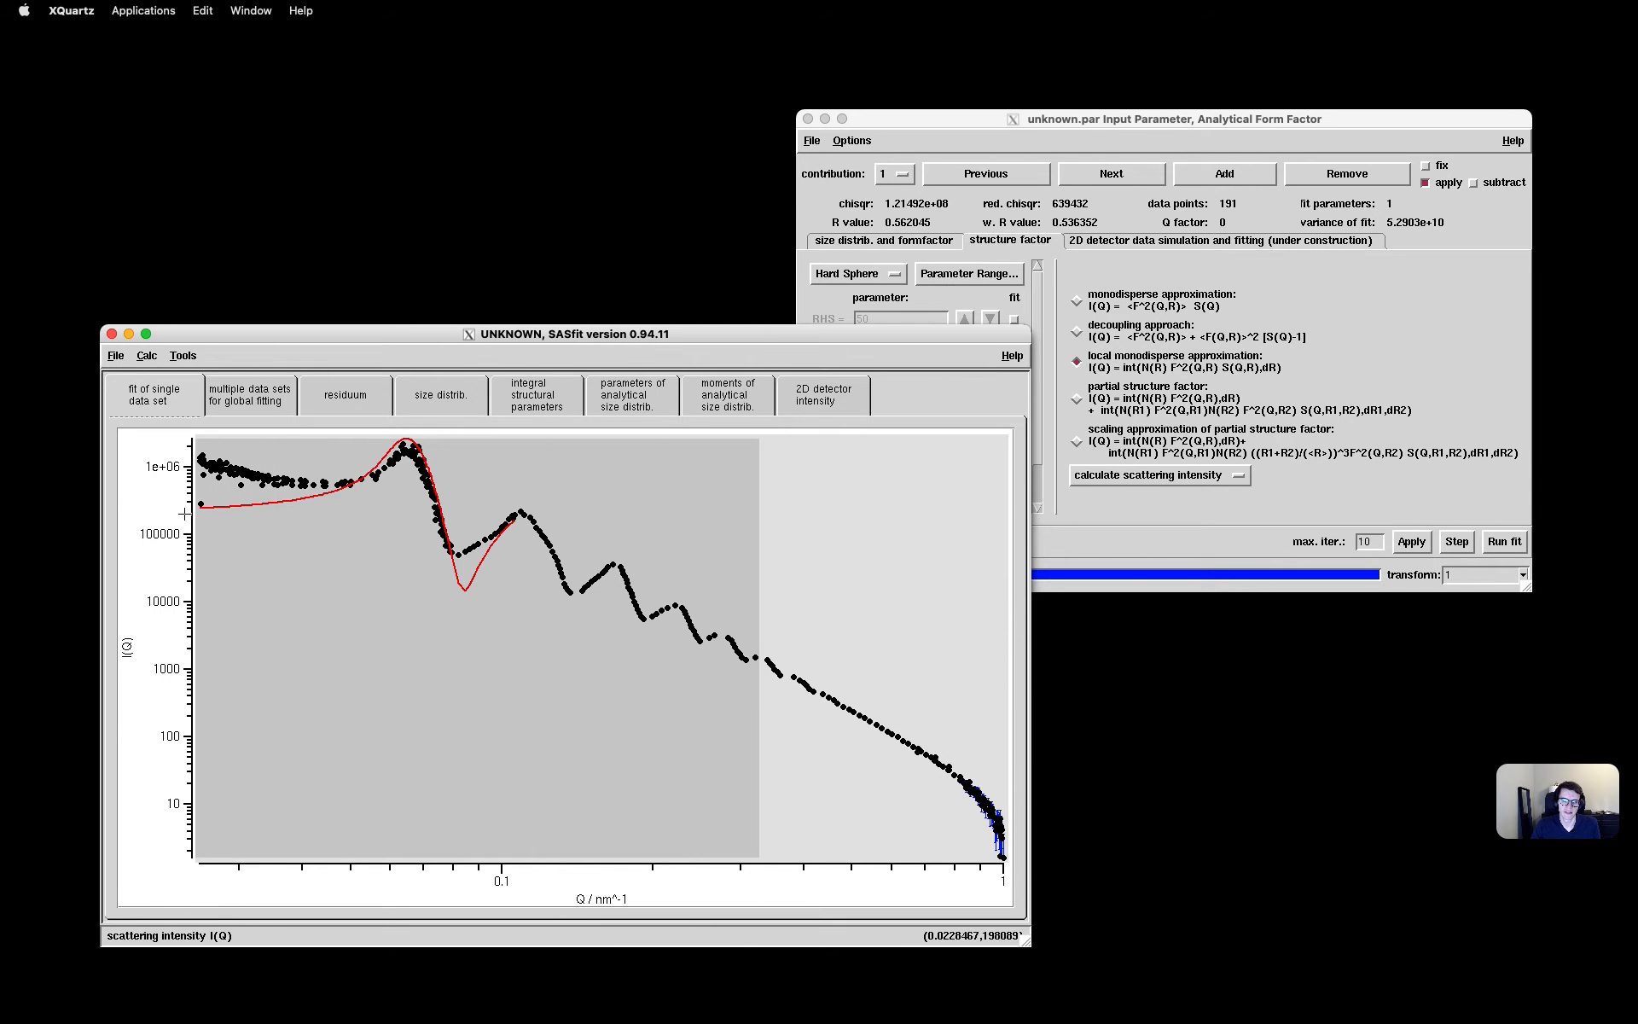
{"action": "left_click", "coordinate": [904, 254]}
{"action": "left_click", "coordinate": [903, 242]}
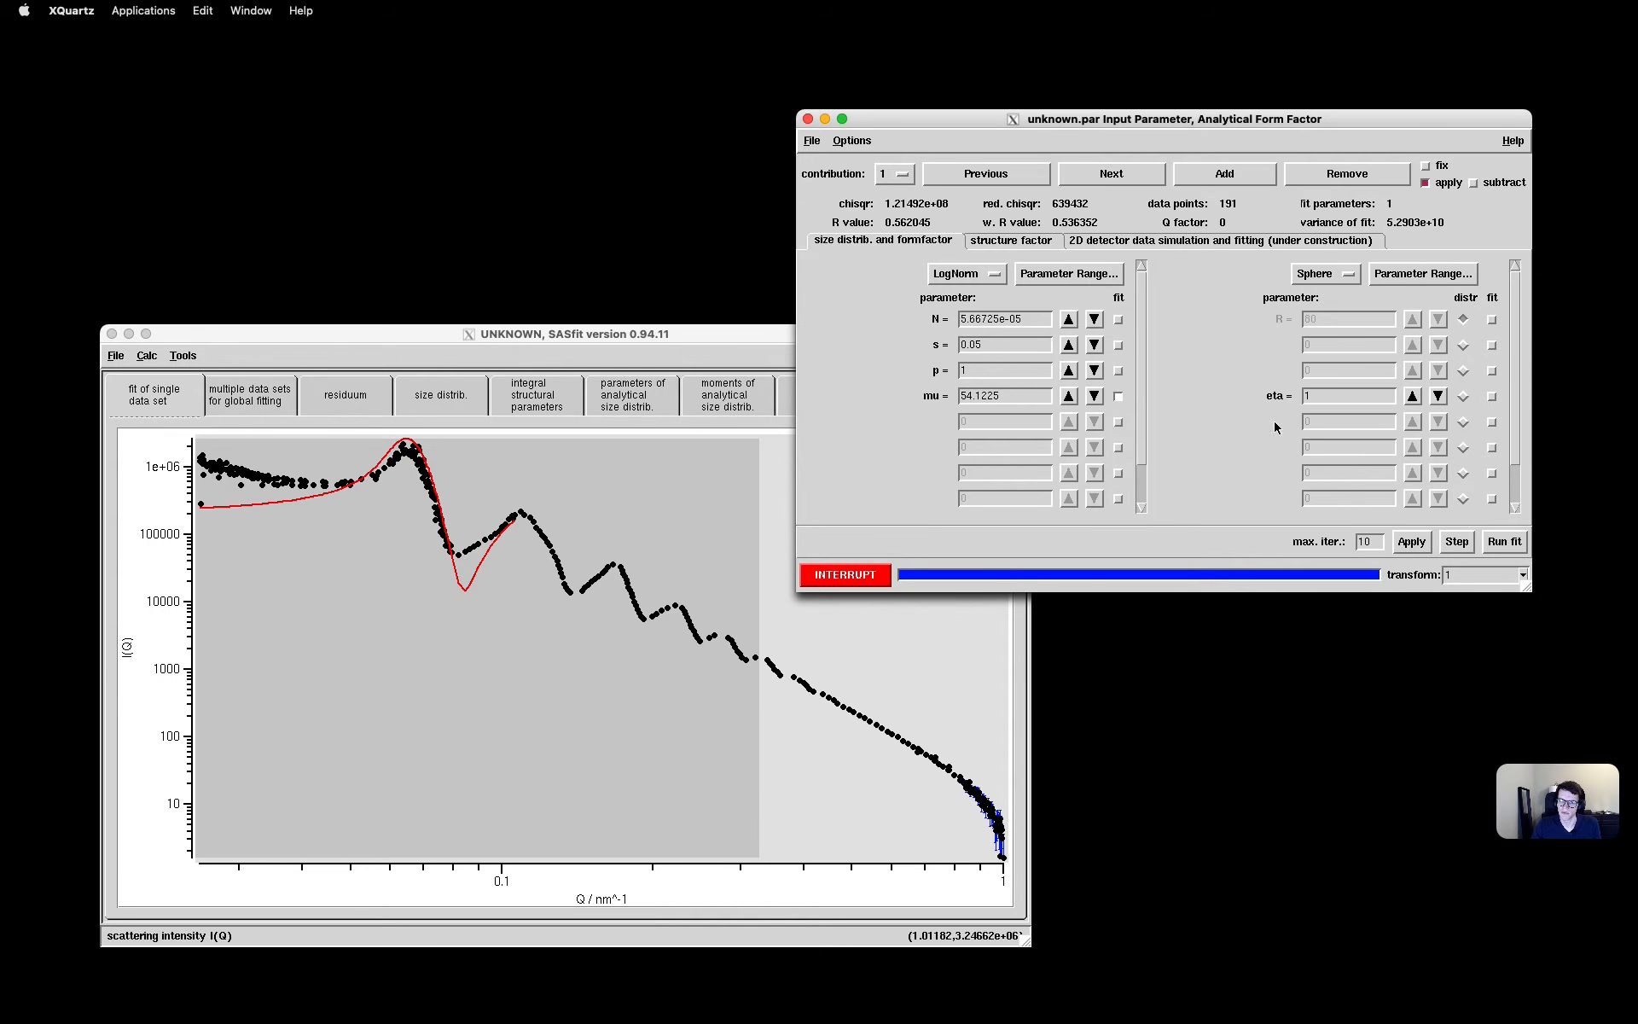
{"action": "left_click", "coordinate": [1504, 543]}
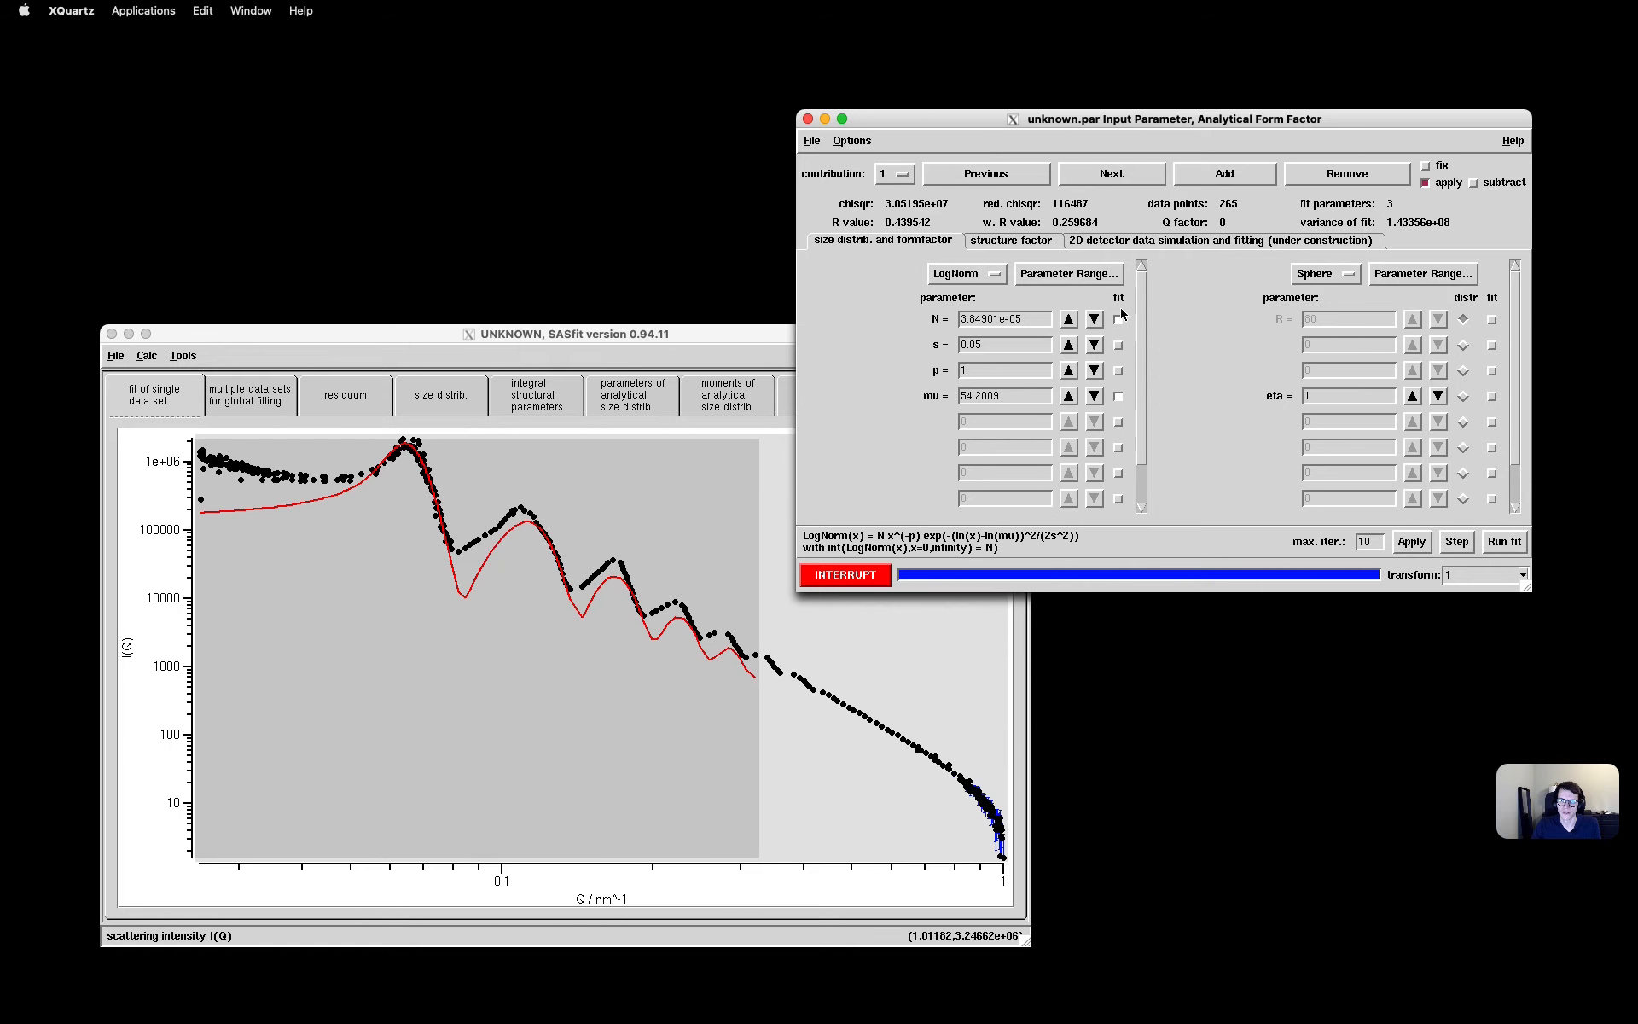
Recalculate the model and rerun the fit with the distribution width s also free, alongside N, mu and fp
{"action": "left_click", "coordinate": [1411, 541]}
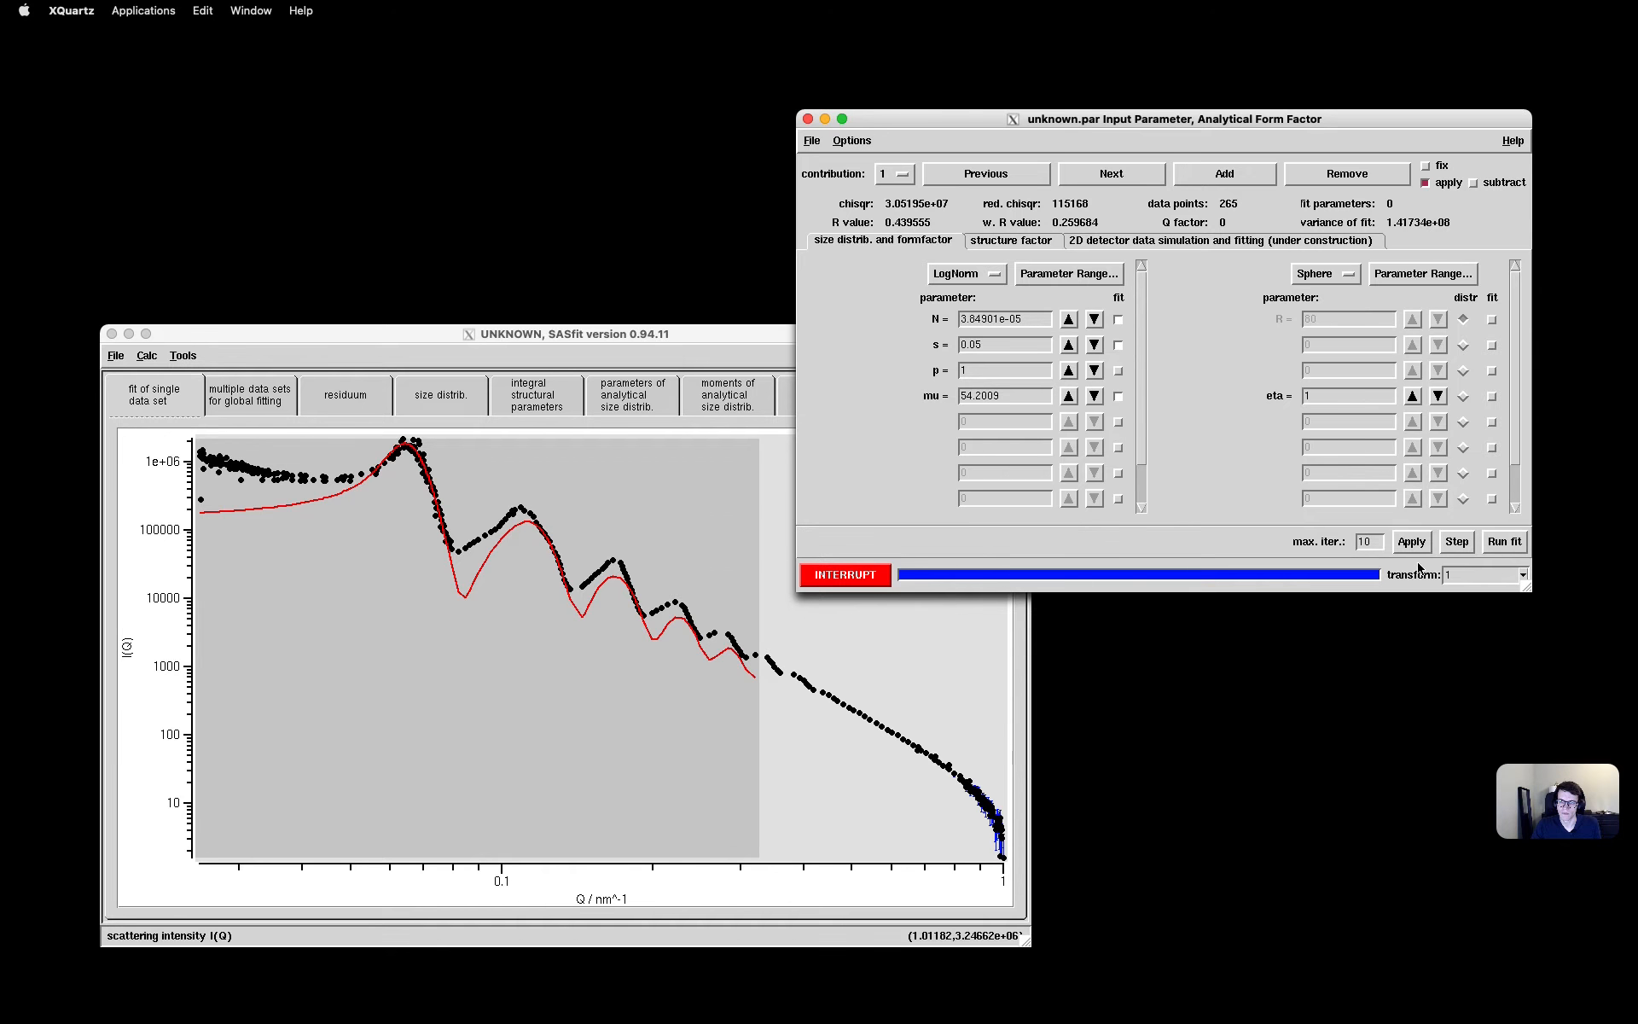
{"action": "left_click", "coordinate": [1510, 545]}
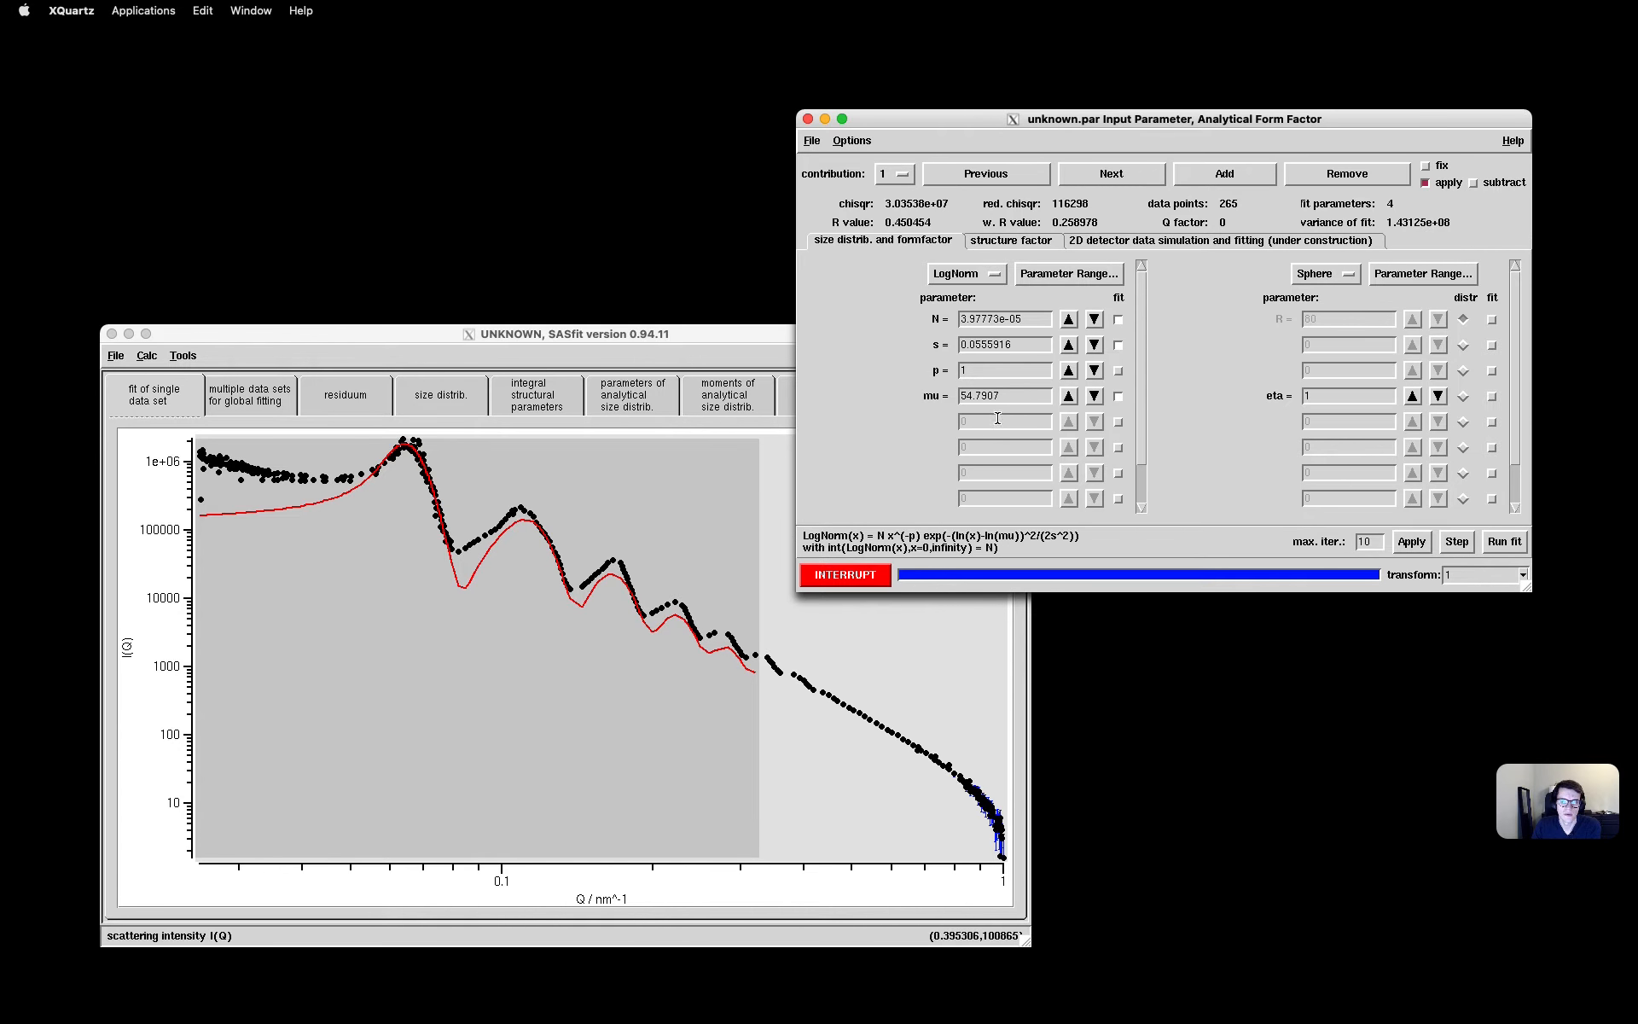
Lower the volume fraction fp to about 0.476, recalculate, and rerun the fit with s fixed and N, mu and fp free
{"action": "left_click", "coordinate": [996, 240]}
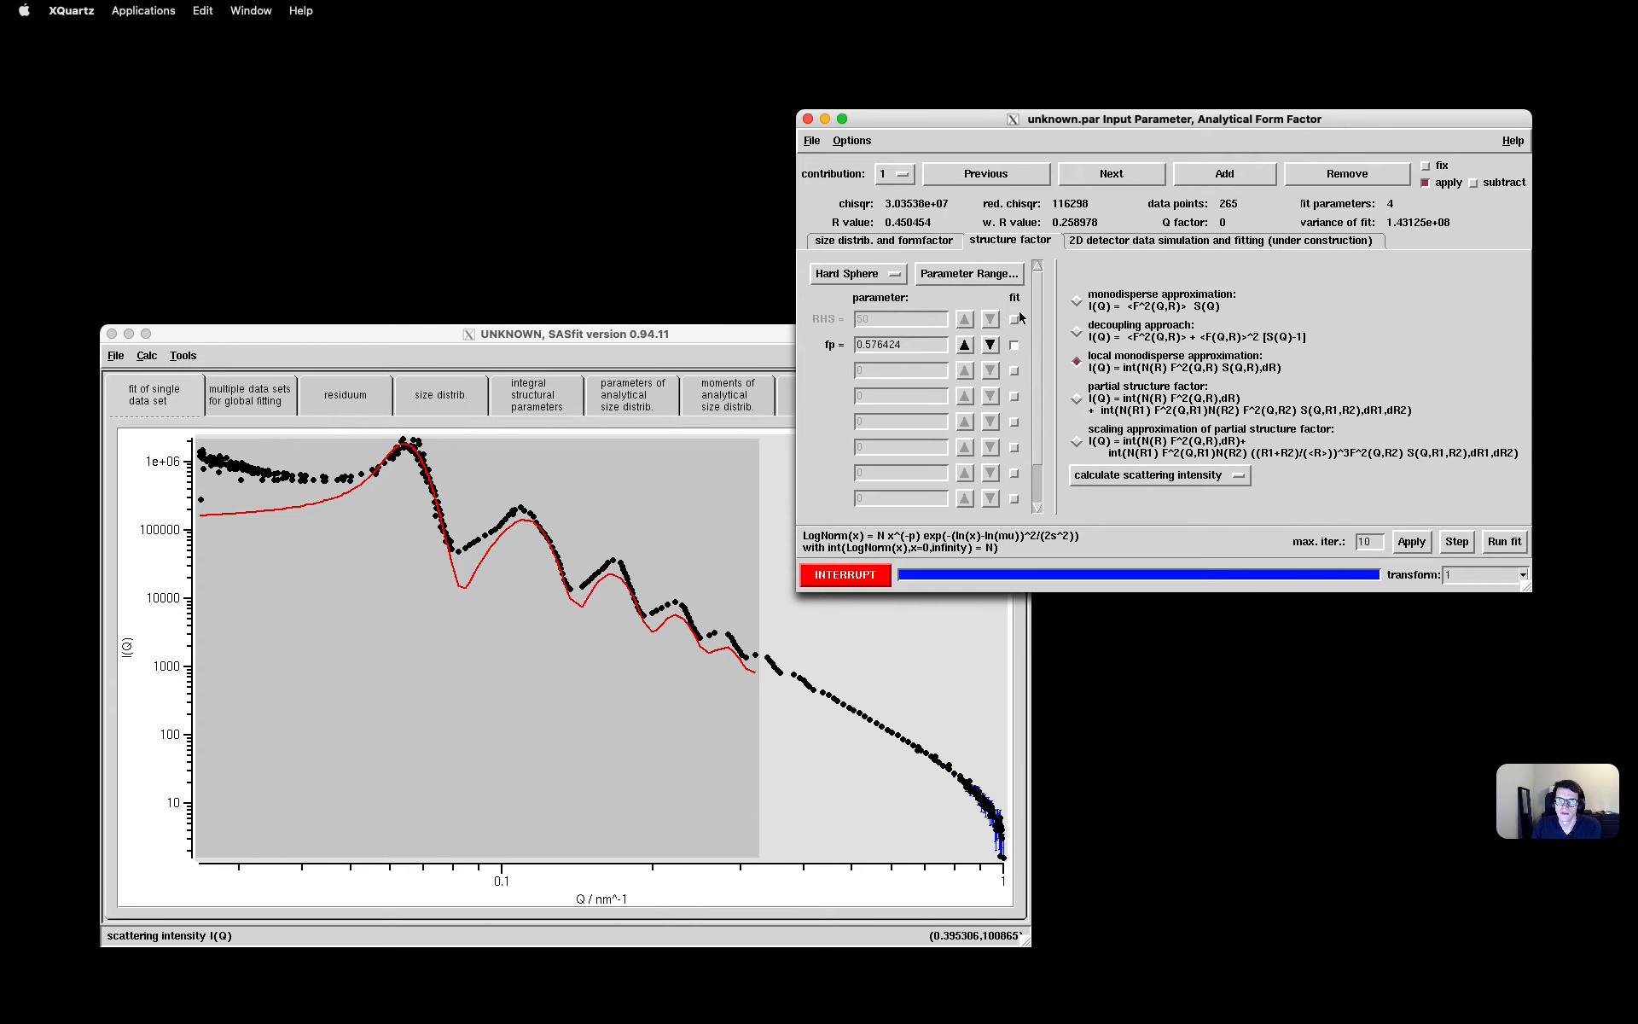
{"action": "left_click", "coordinate": [990, 344]}
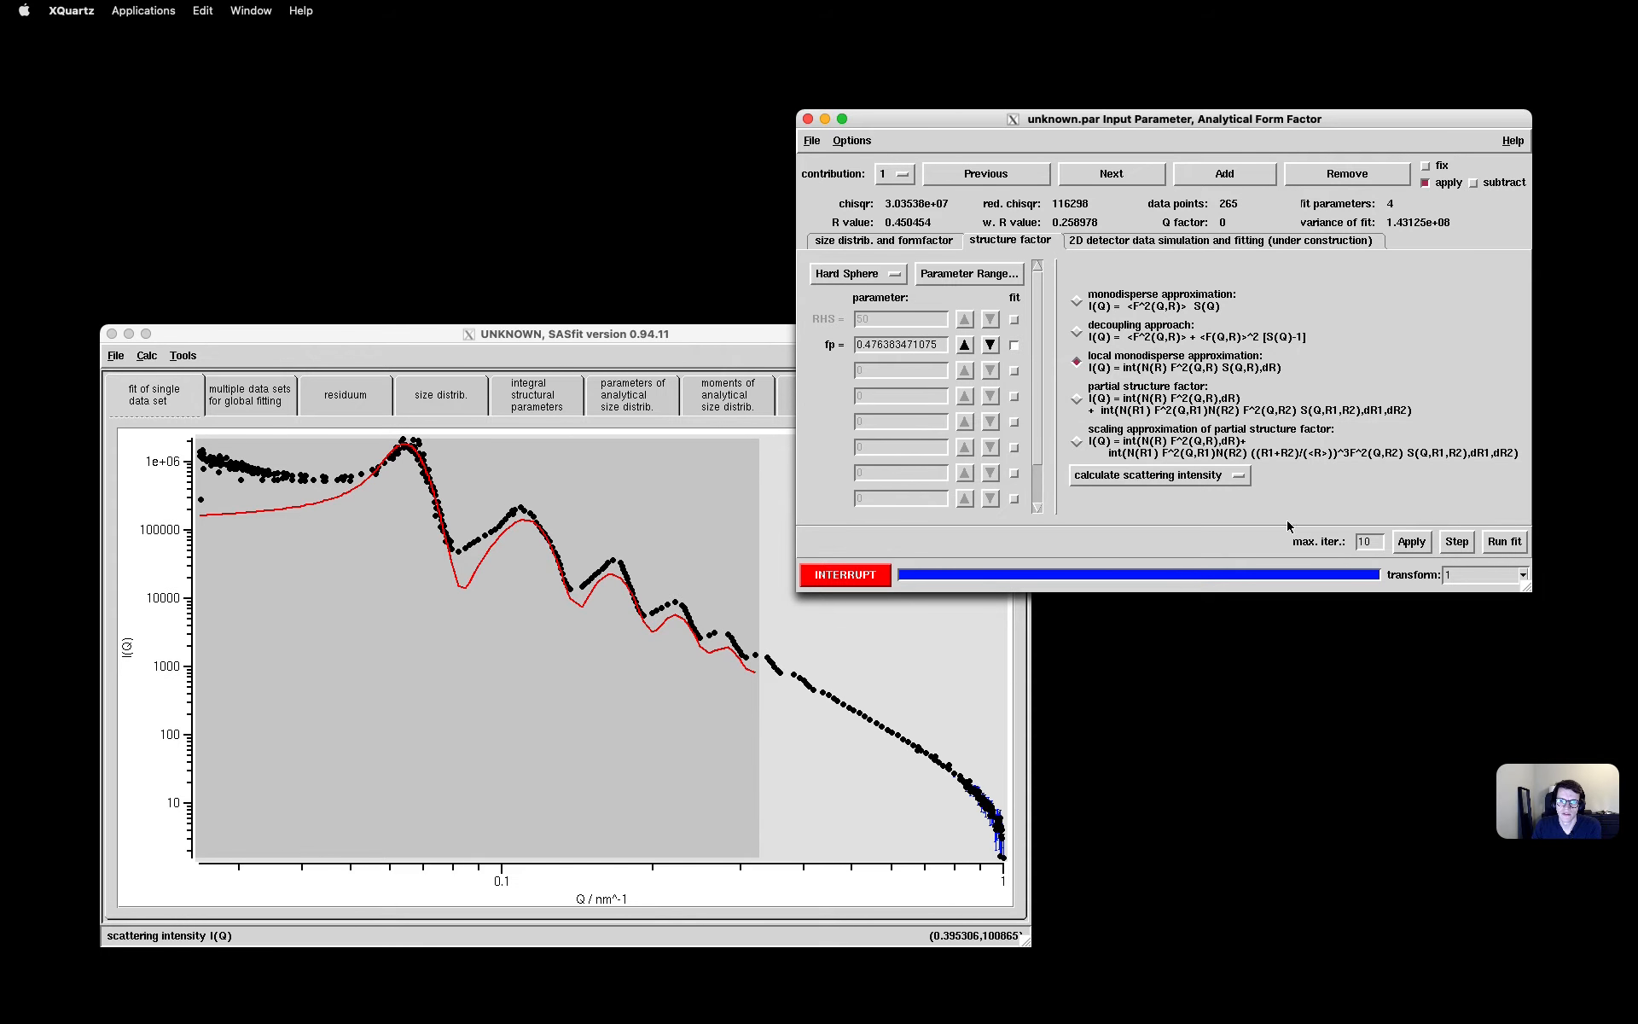
{"action": "left_click", "coordinate": [1411, 542]}
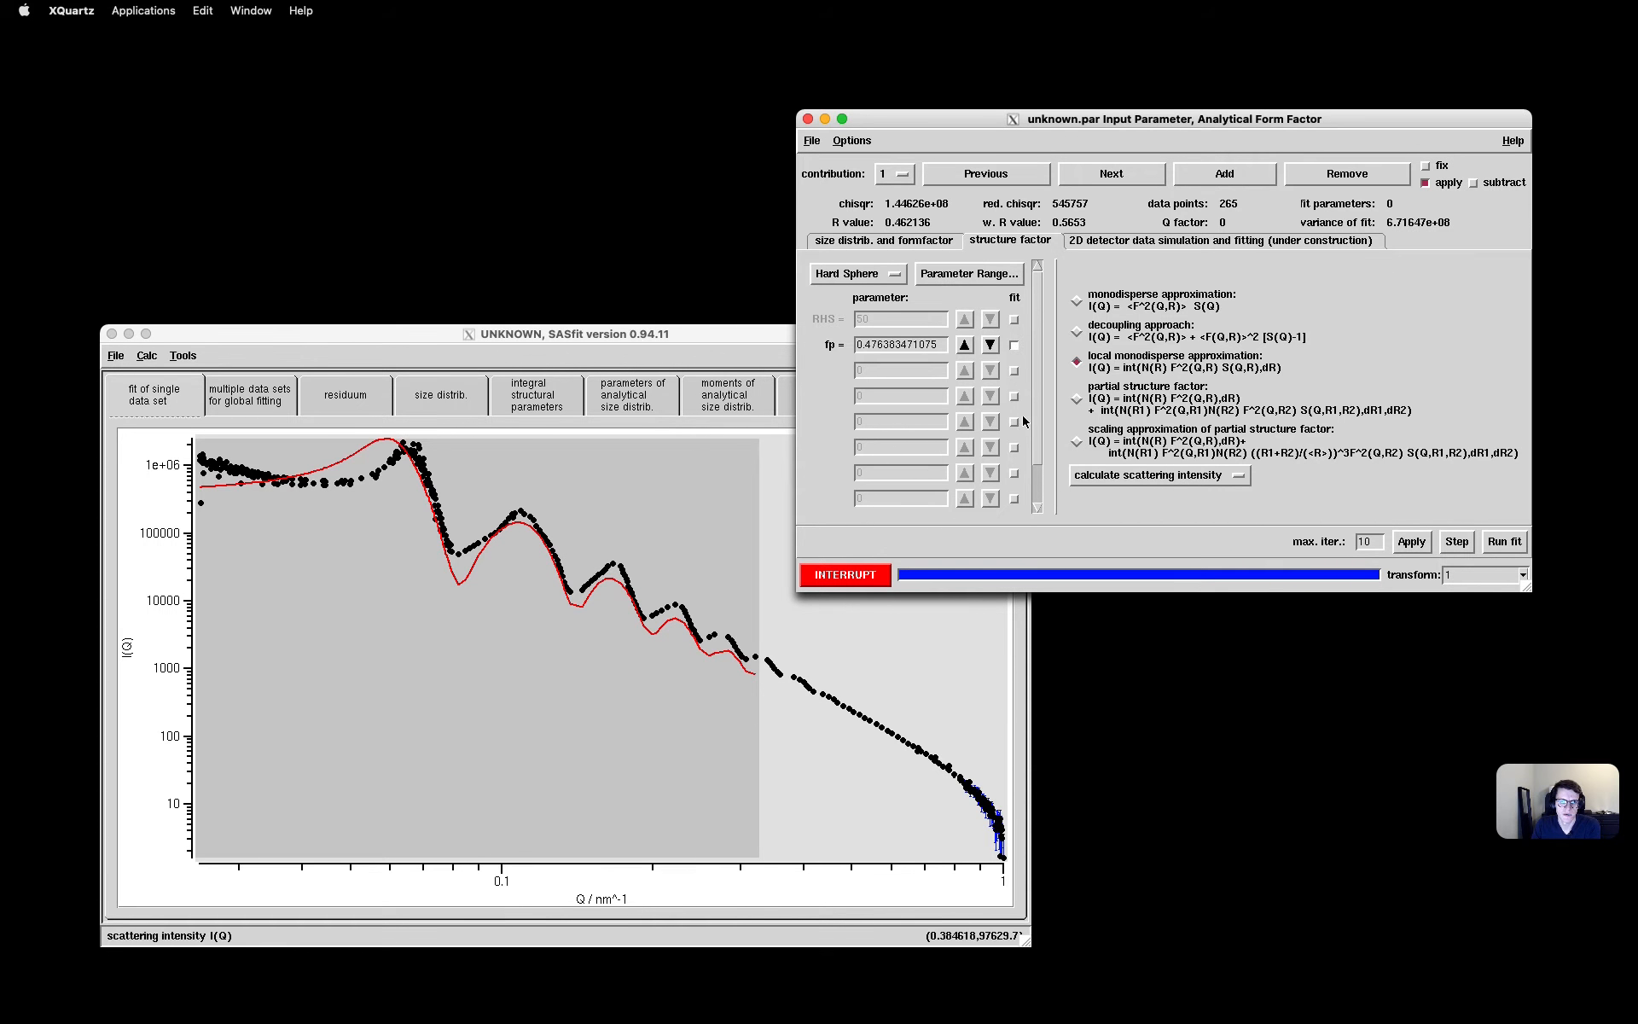
{"action": "left_click", "coordinate": [923, 242]}
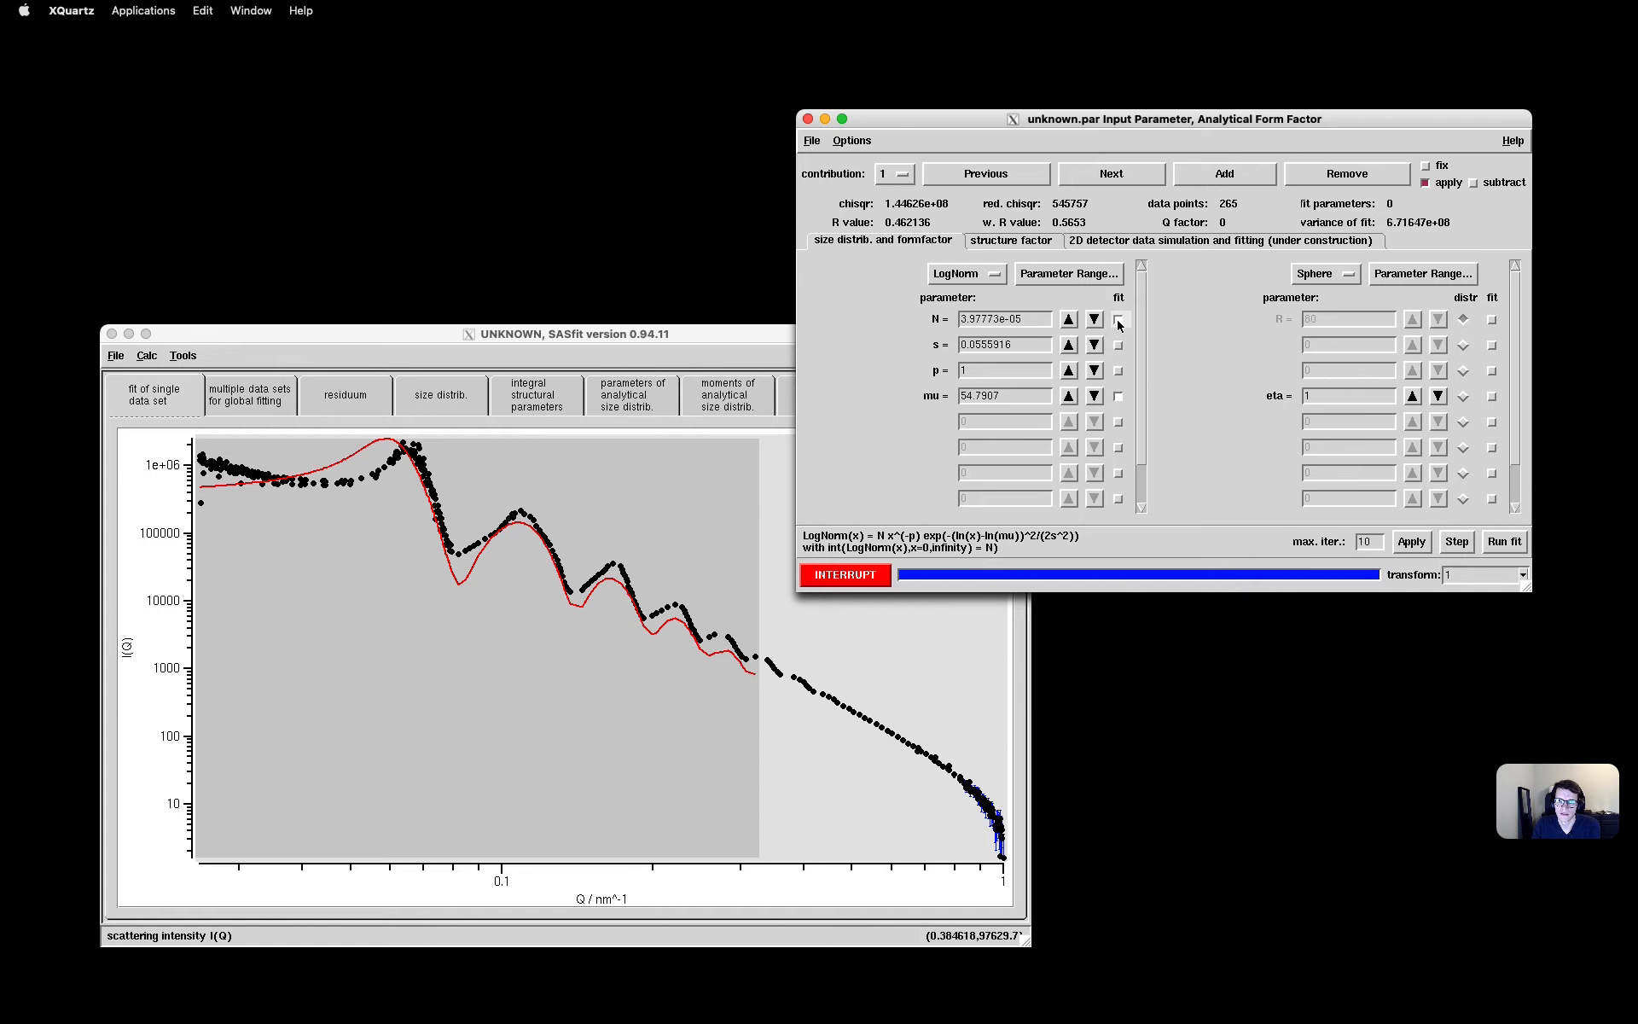
{"action": "left_click", "coordinate": [1505, 541]}
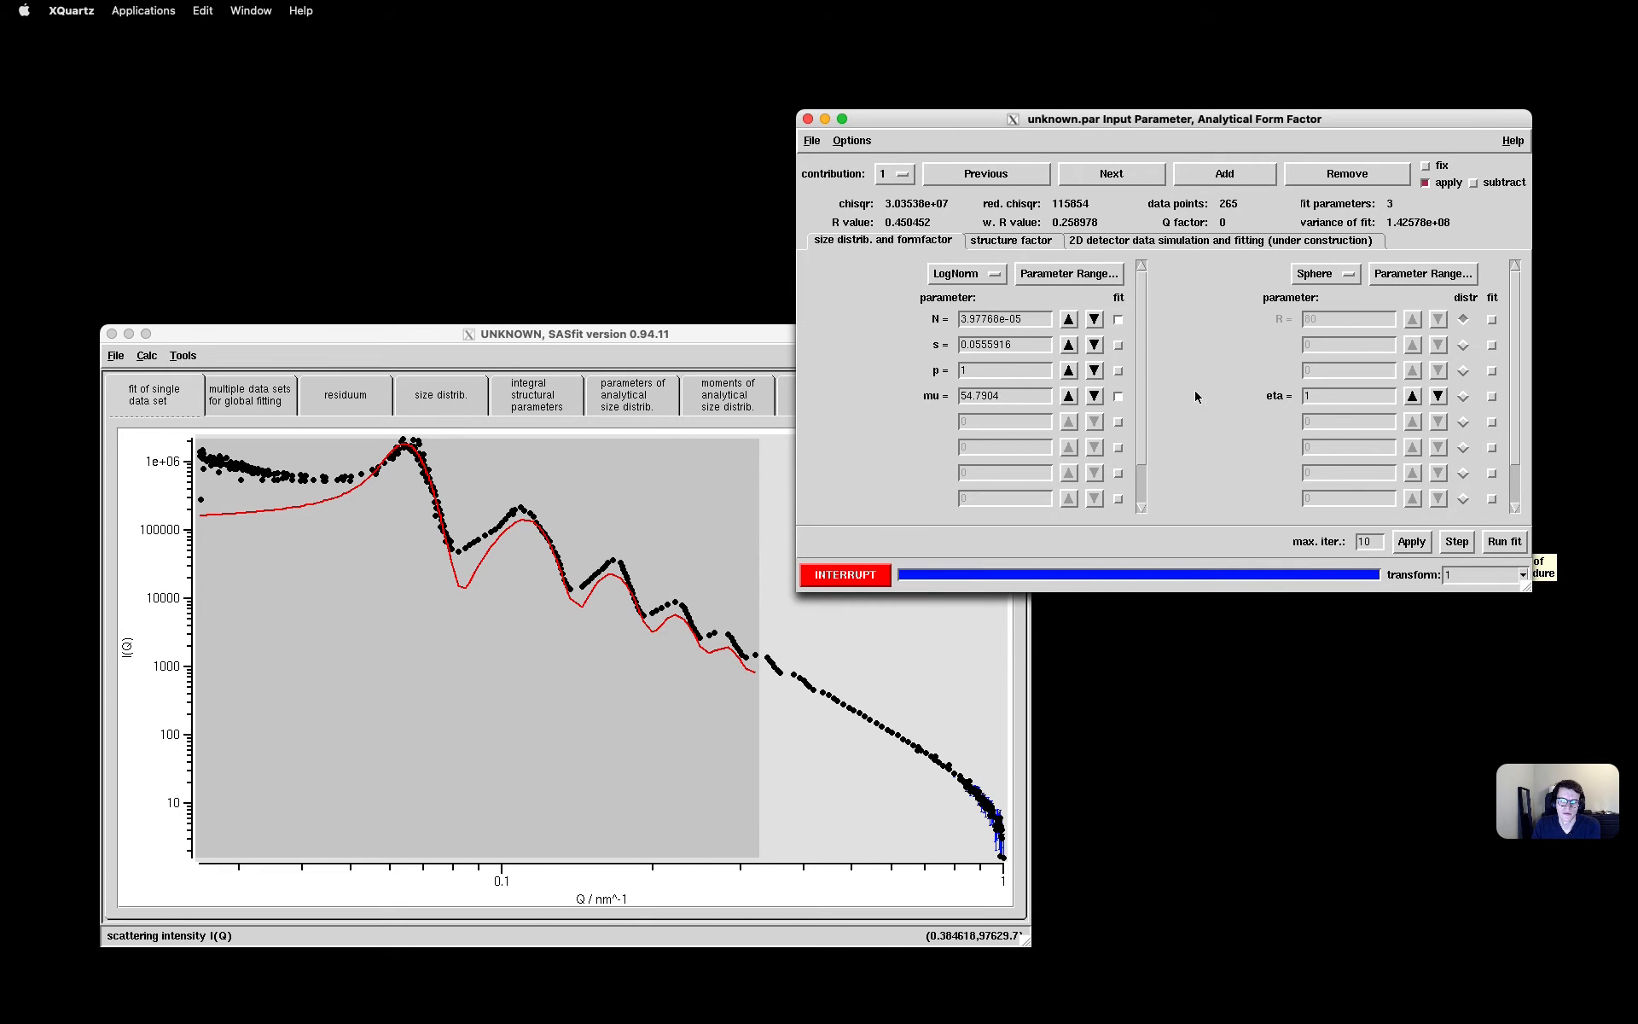
Review the fitted parameters, step mu down and up to about 60.27, and recalculate the model each time
{"action": "left_click", "coordinate": [1011, 240]}
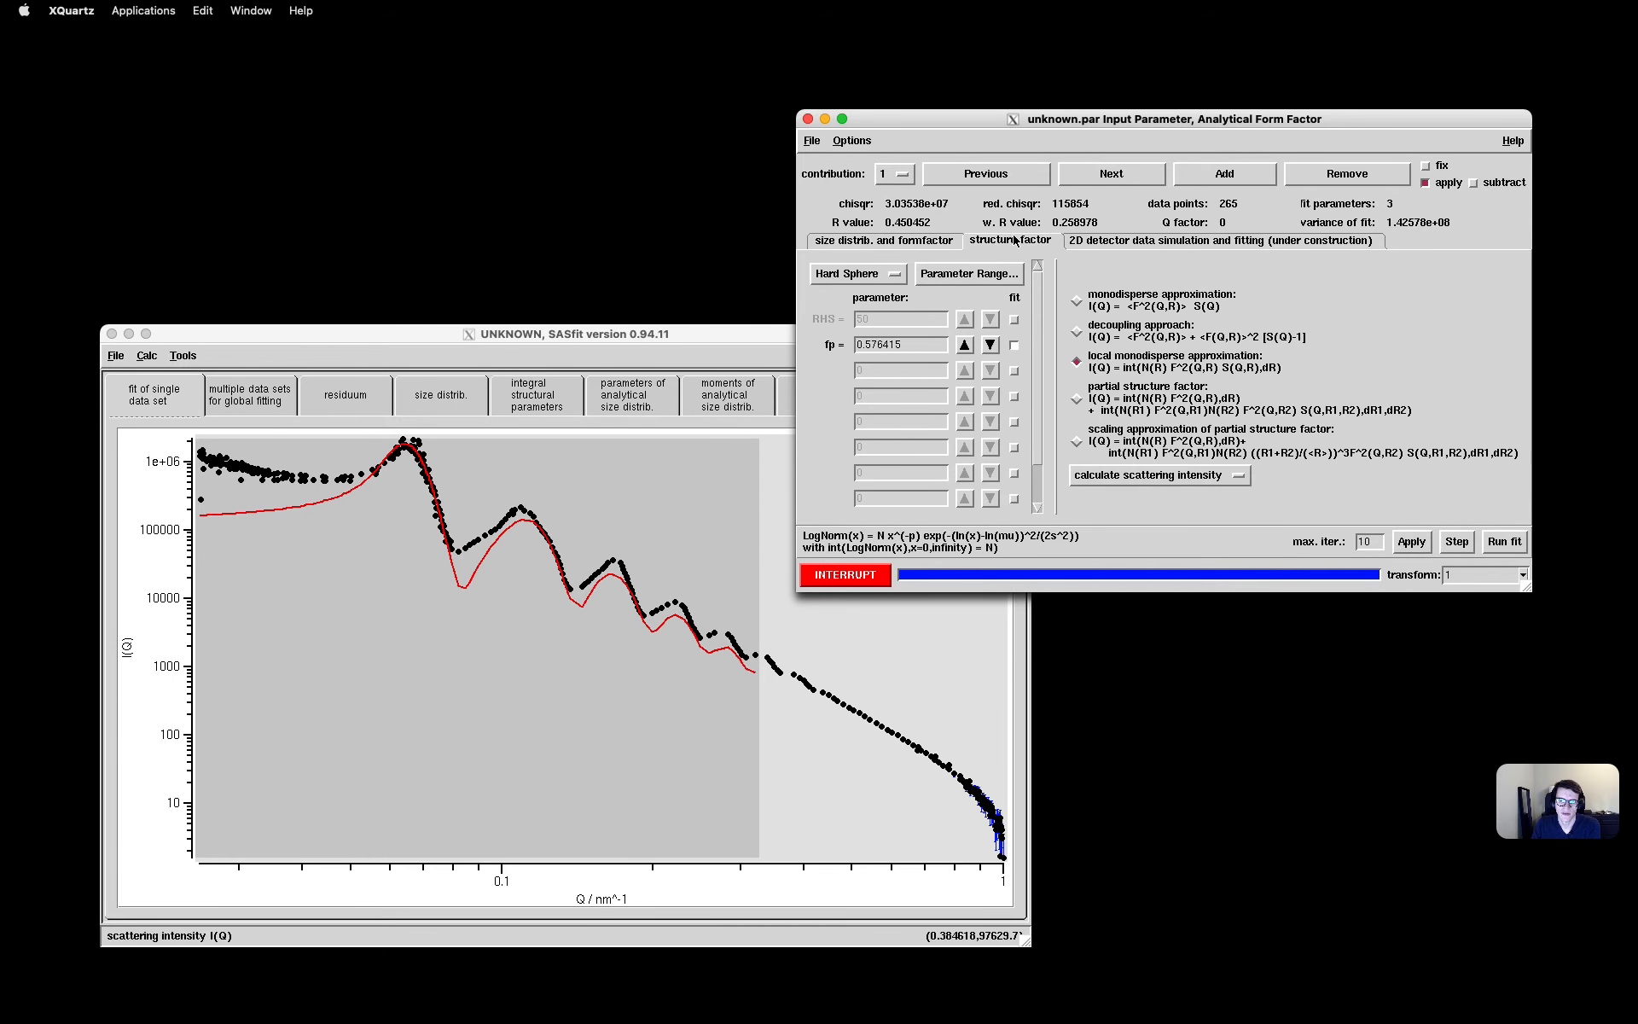
{"action": "left_click", "coordinate": [883, 240]}
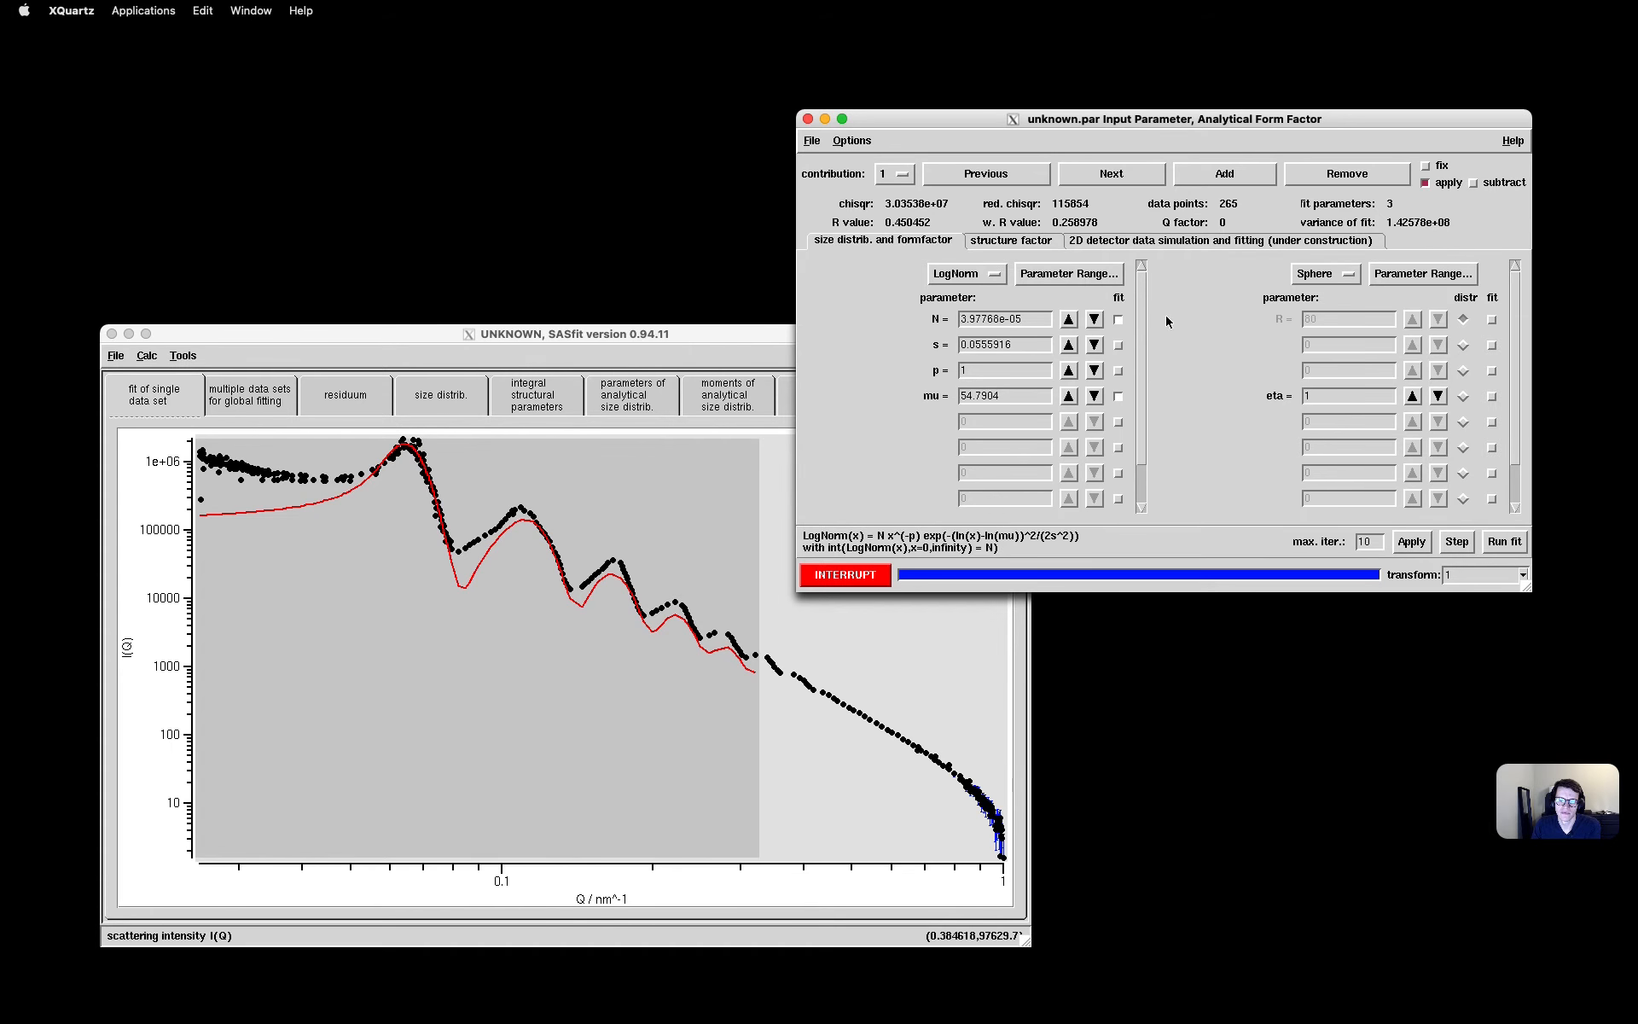
{"action": "left_click", "coordinate": [998, 242]}
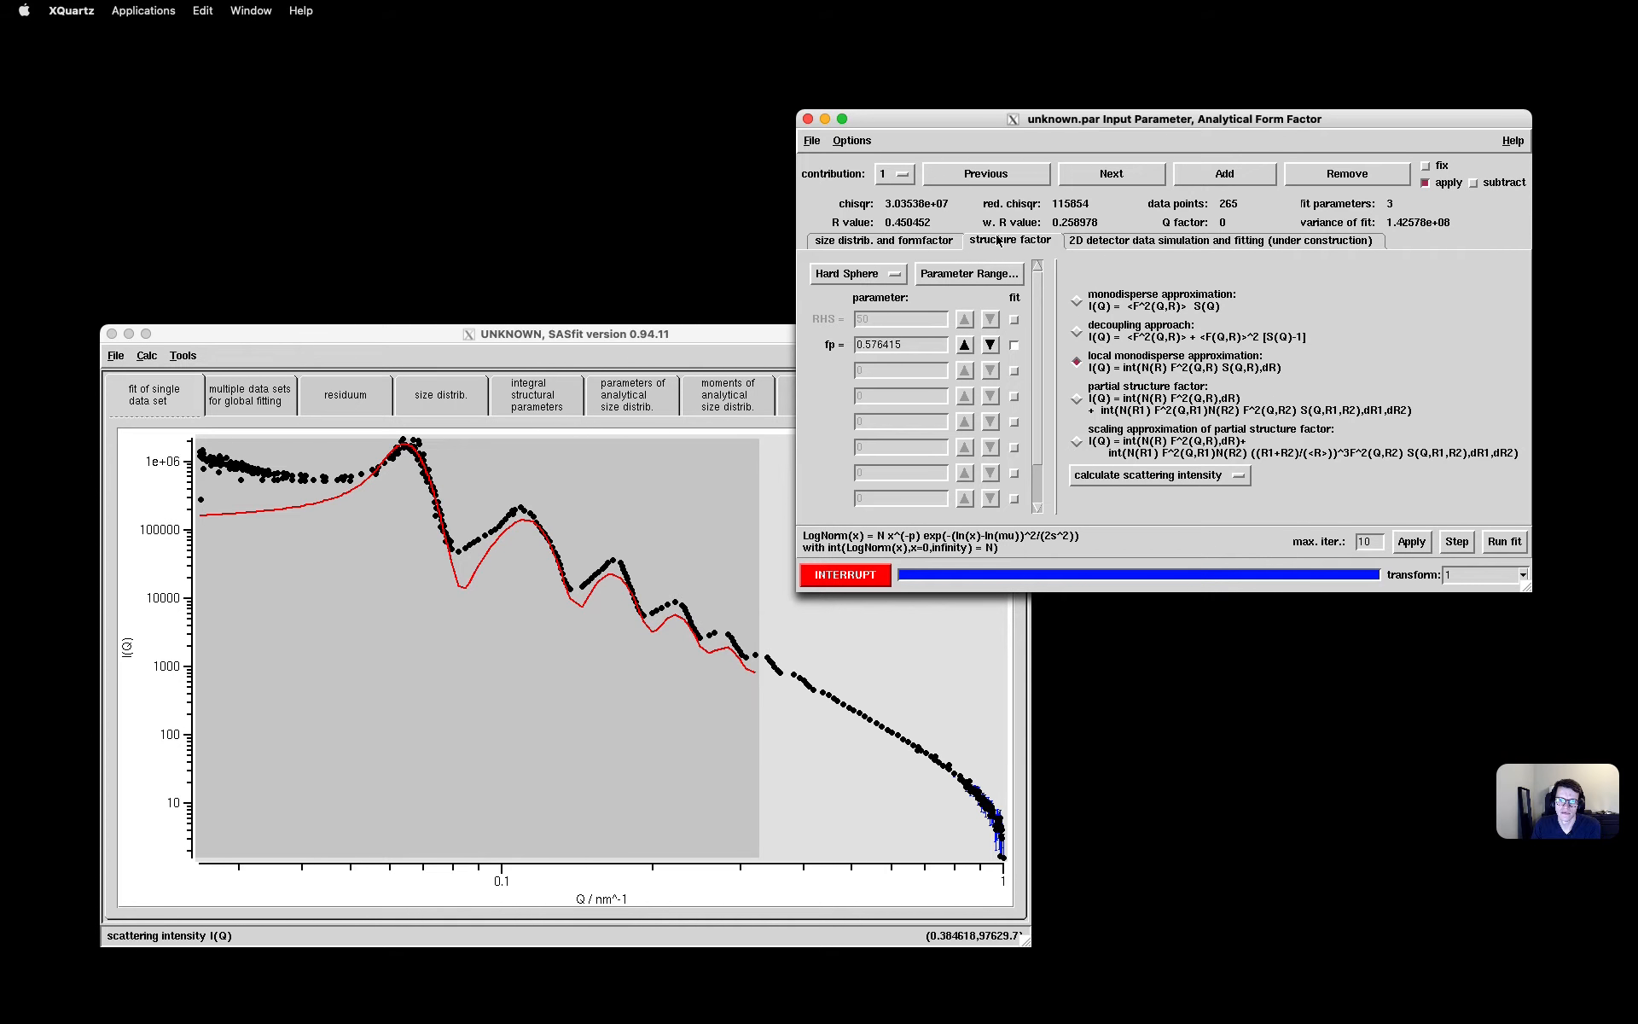
{"action": "left_click", "coordinate": [892, 241]}
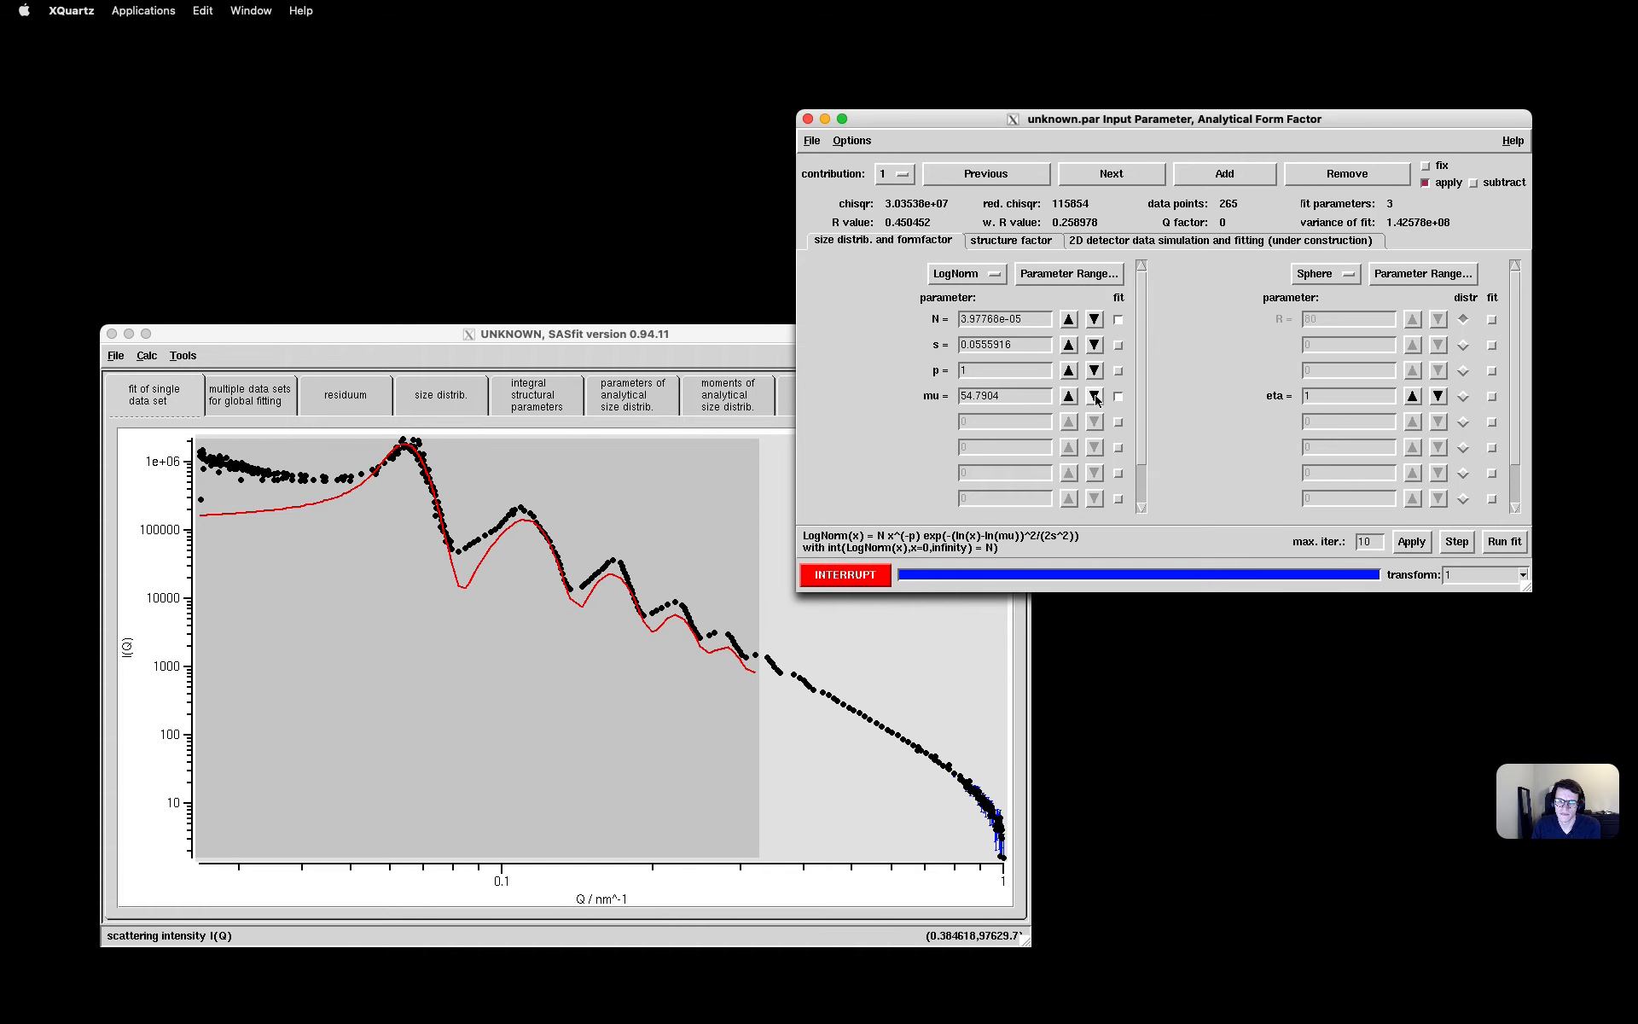
{"action": "left_click", "coordinate": [1412, 542]}
{"action": "left_click", "coordinate": [1068, 396]}
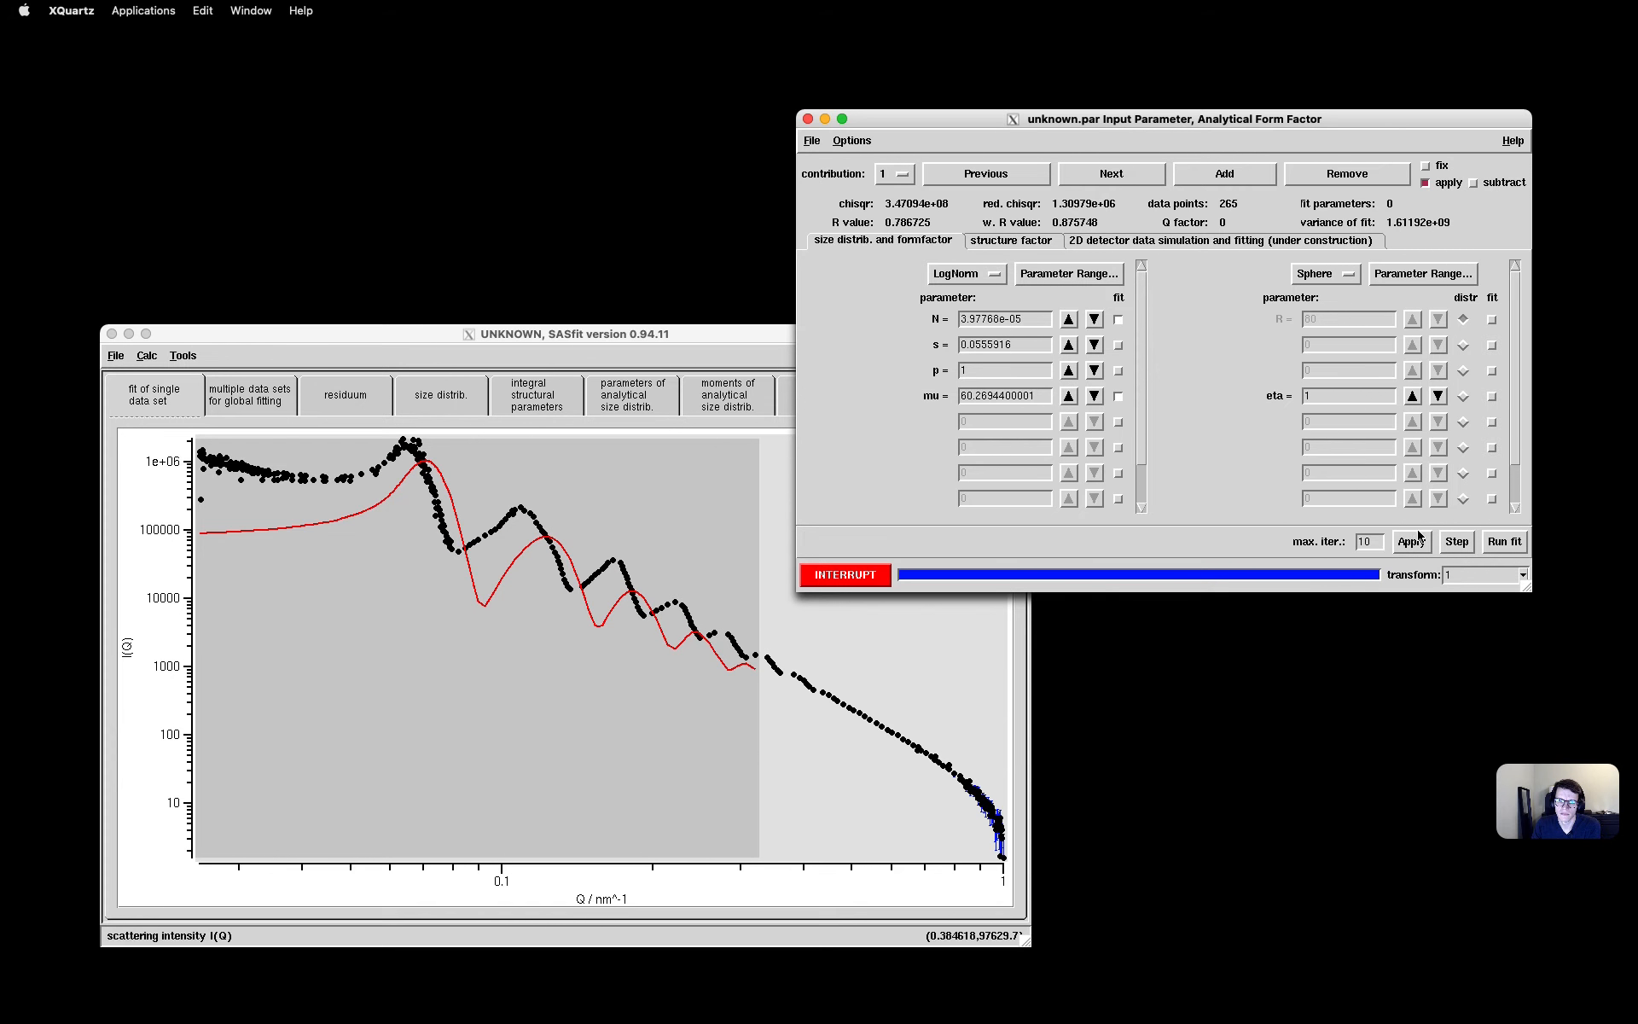
{"action": "left_click", "coordinate": [1413, 544]}
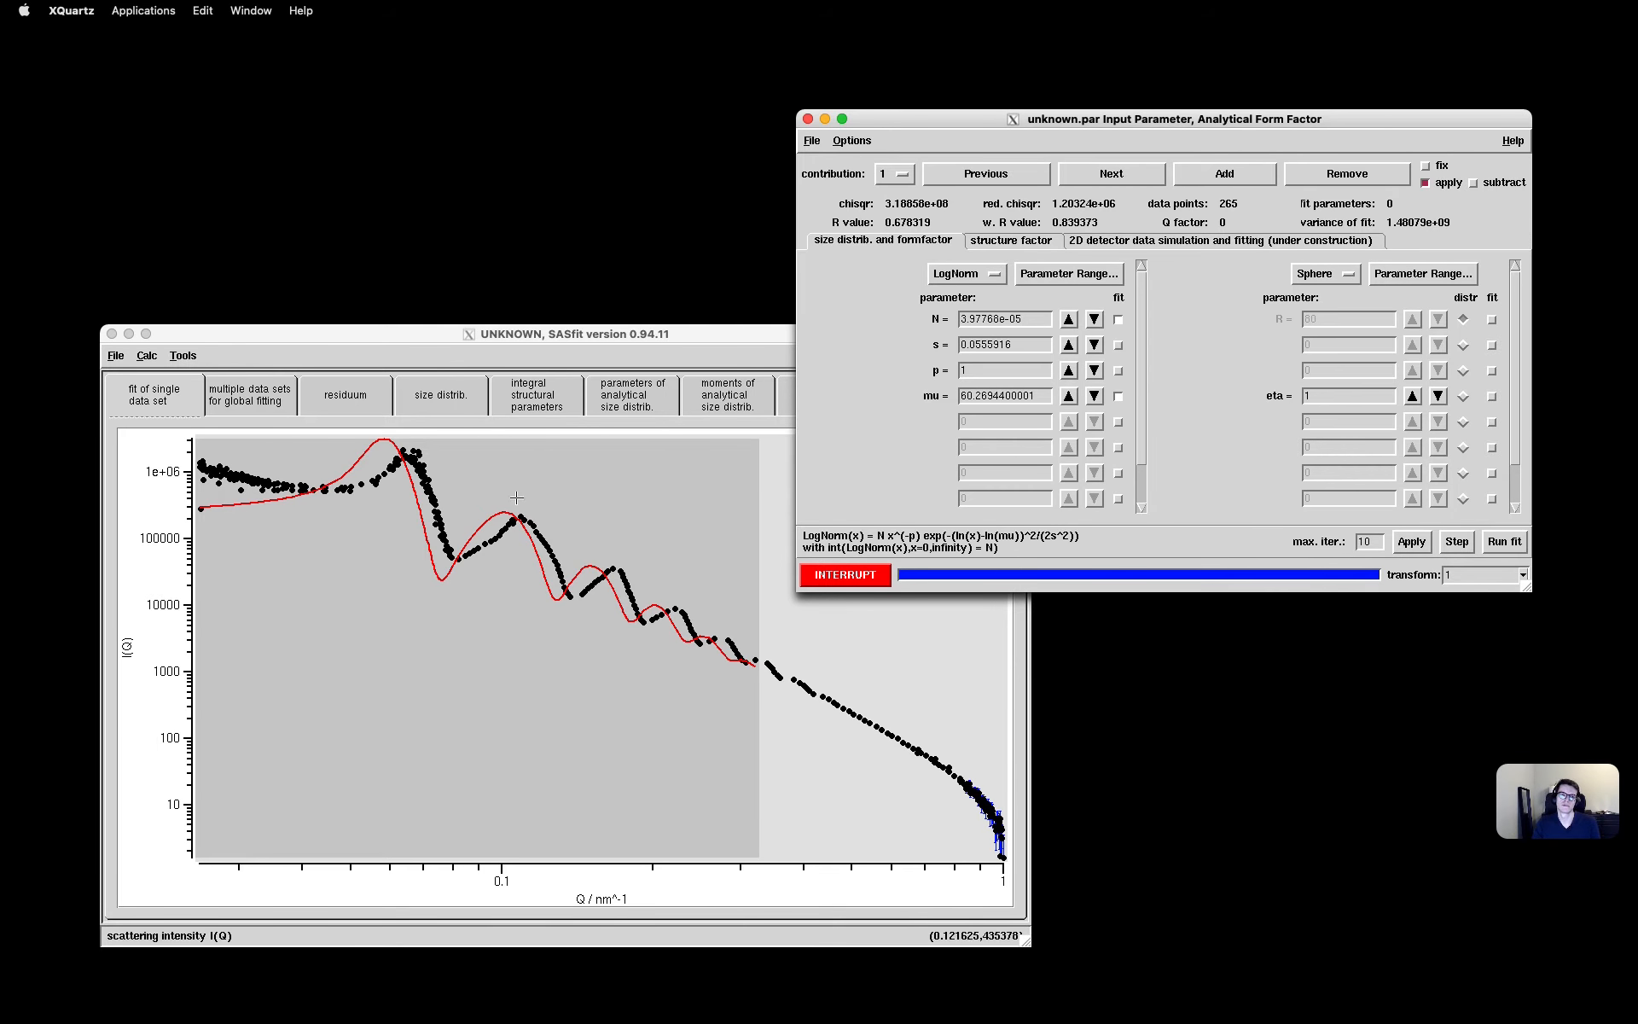
Select the fit range from Q of about 0.058 to 0.37 and run the fit with N fixed and s, mu and fp free
{"action": "left_click", "coordinate": [396, 475]}
{"action": "left_click_drag", "start_coordinate": [381, 471], "coordinate": [784, 574]}
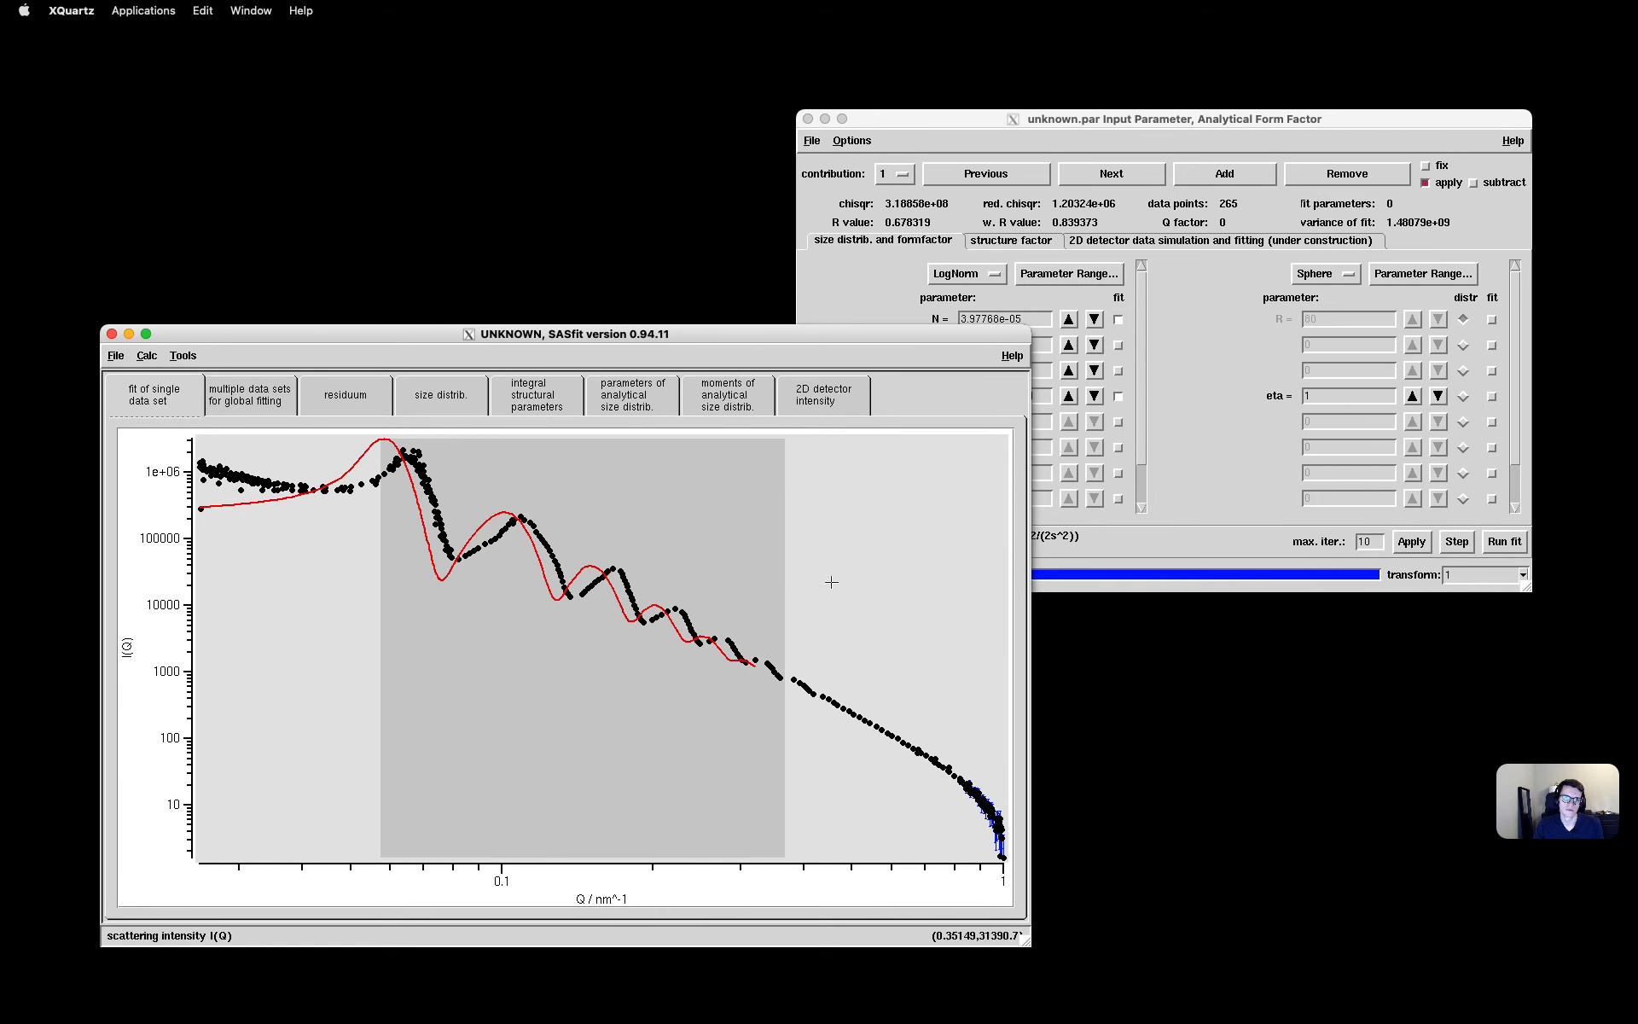
{"action": "left_click", "coordinate": [1247, 407]}
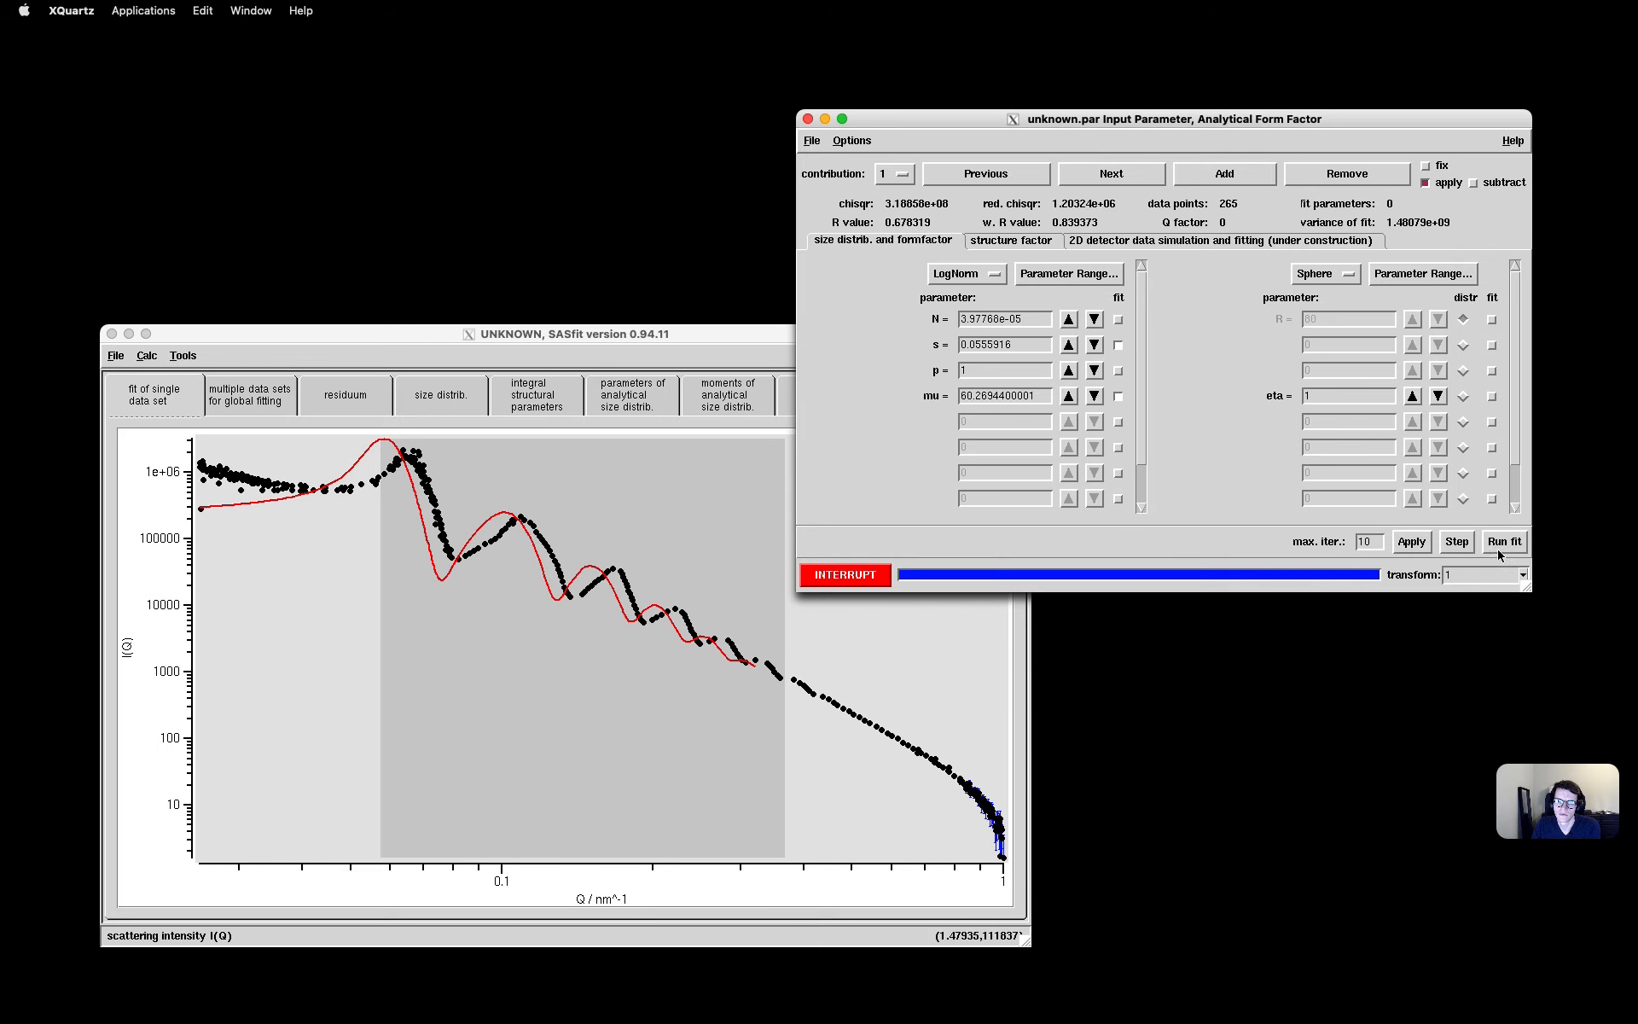
{"action": "left_click", "coordinate": [1011, 240]}
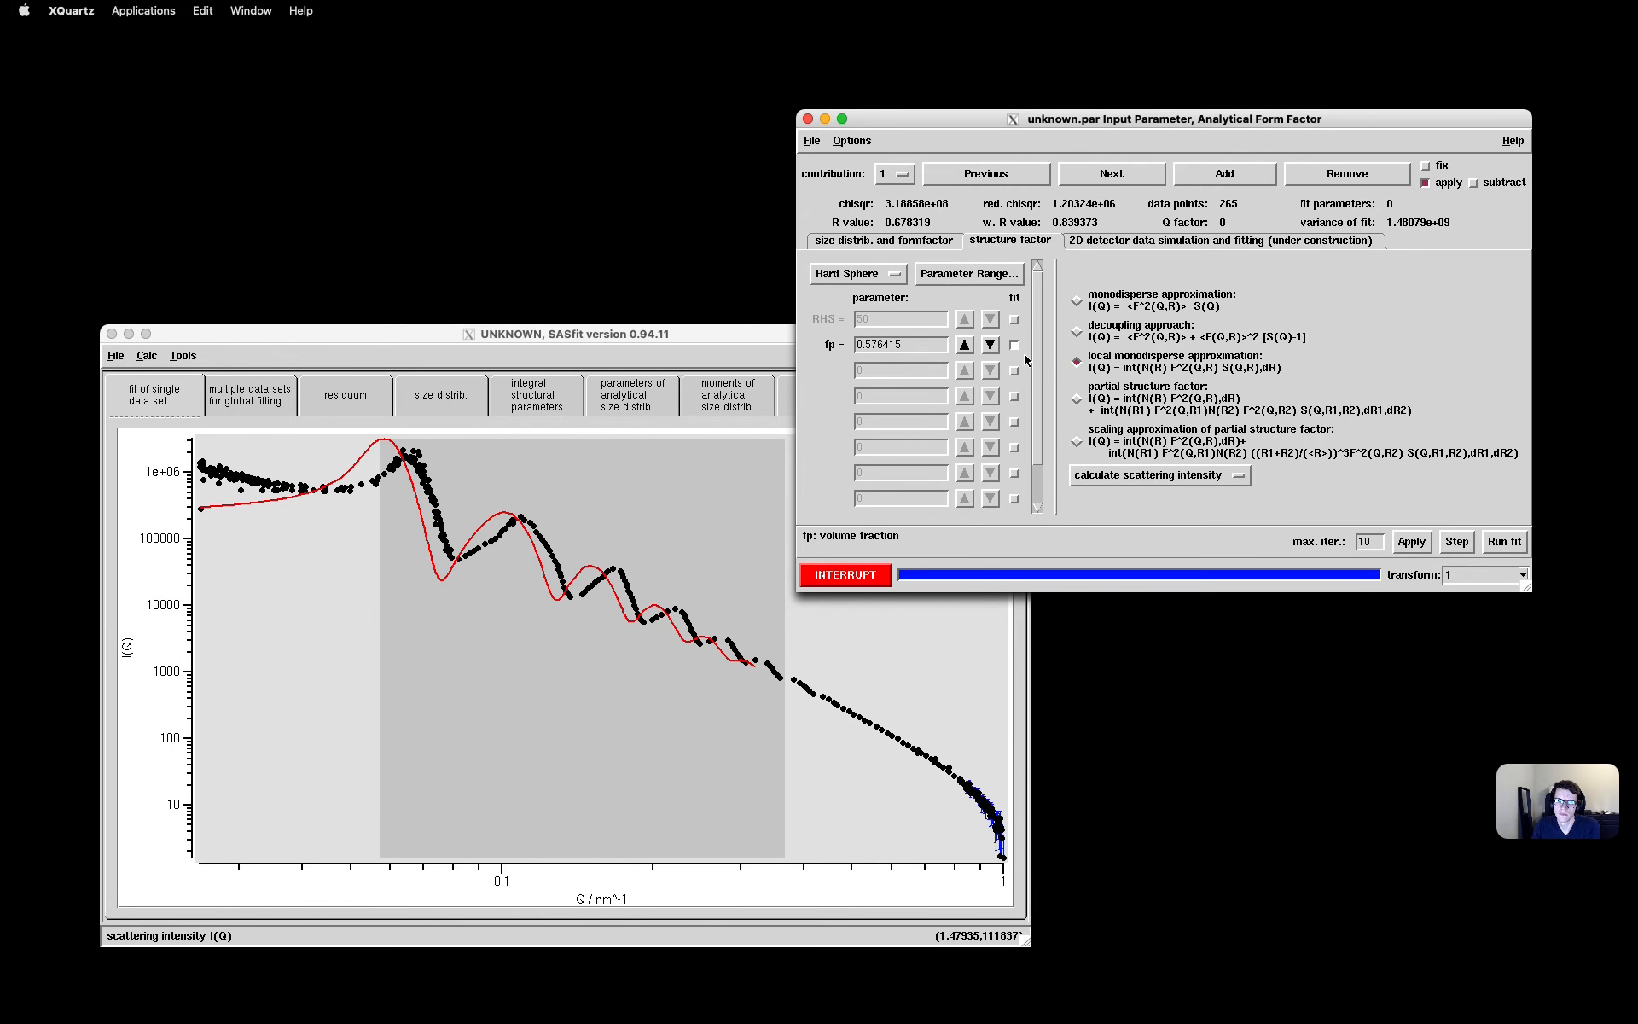
{"action": "left_click", "coordinate": [1505, 541]}
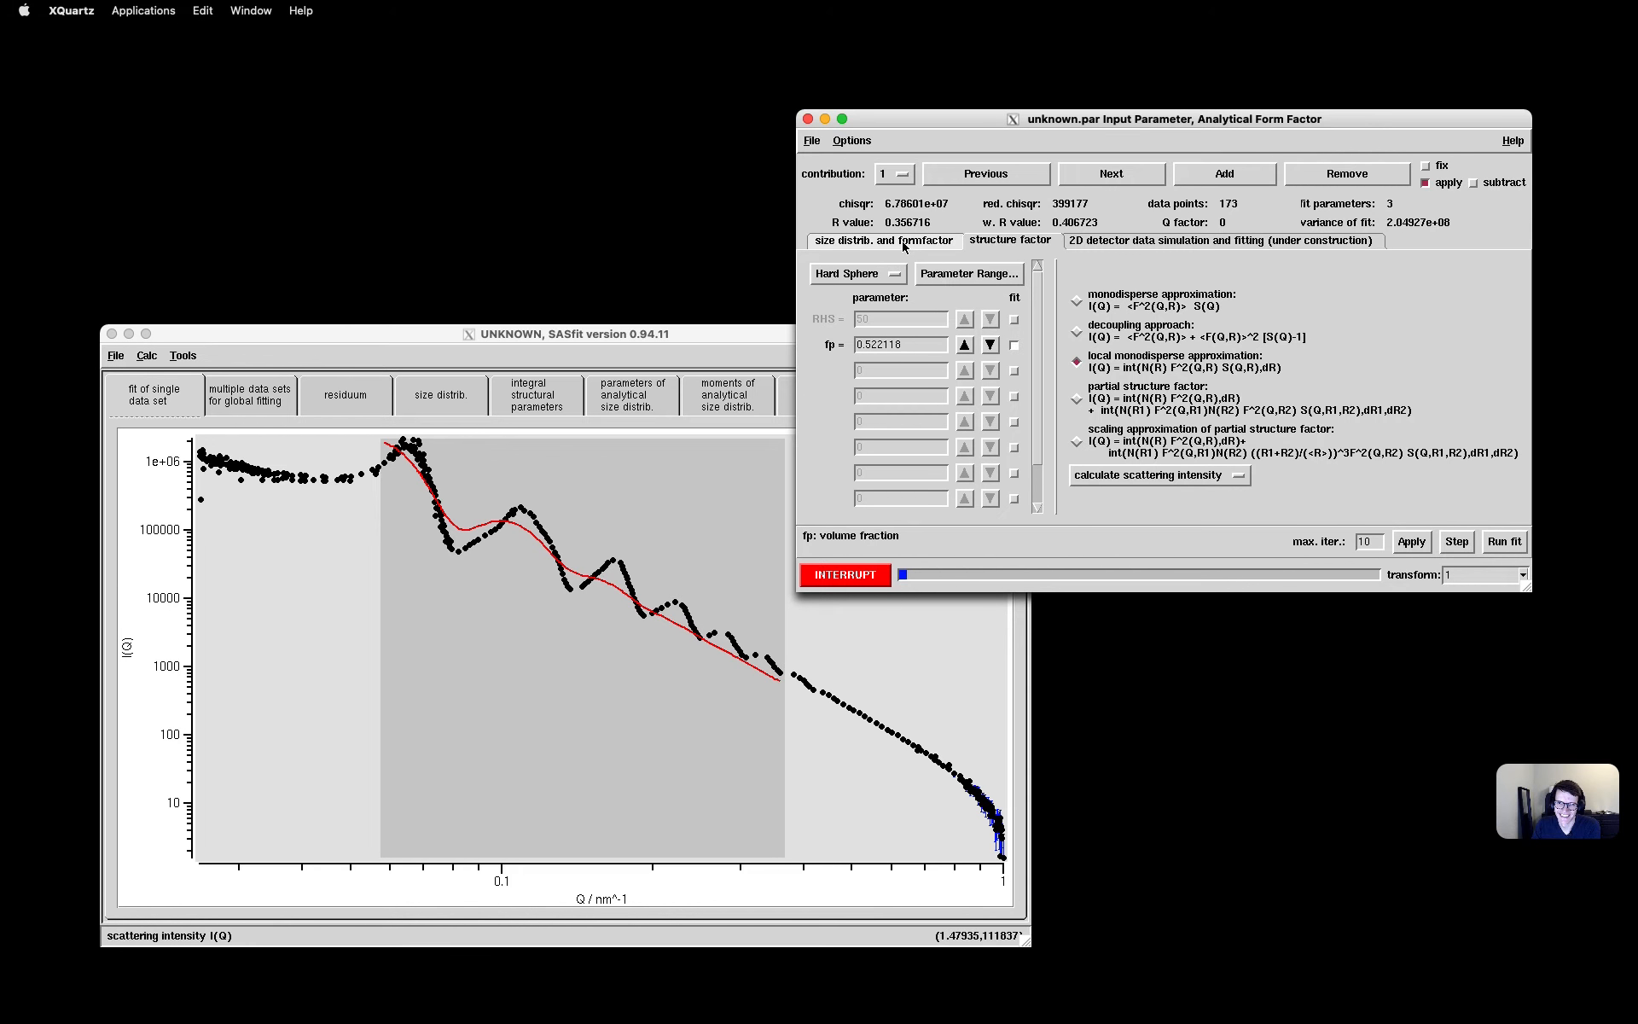
Interrupt the running fit, dismiss the error dialog, and recalculate the model with the distribution width s set to 0.05
{"action": "left_click", "coordinate": [860, 579]}
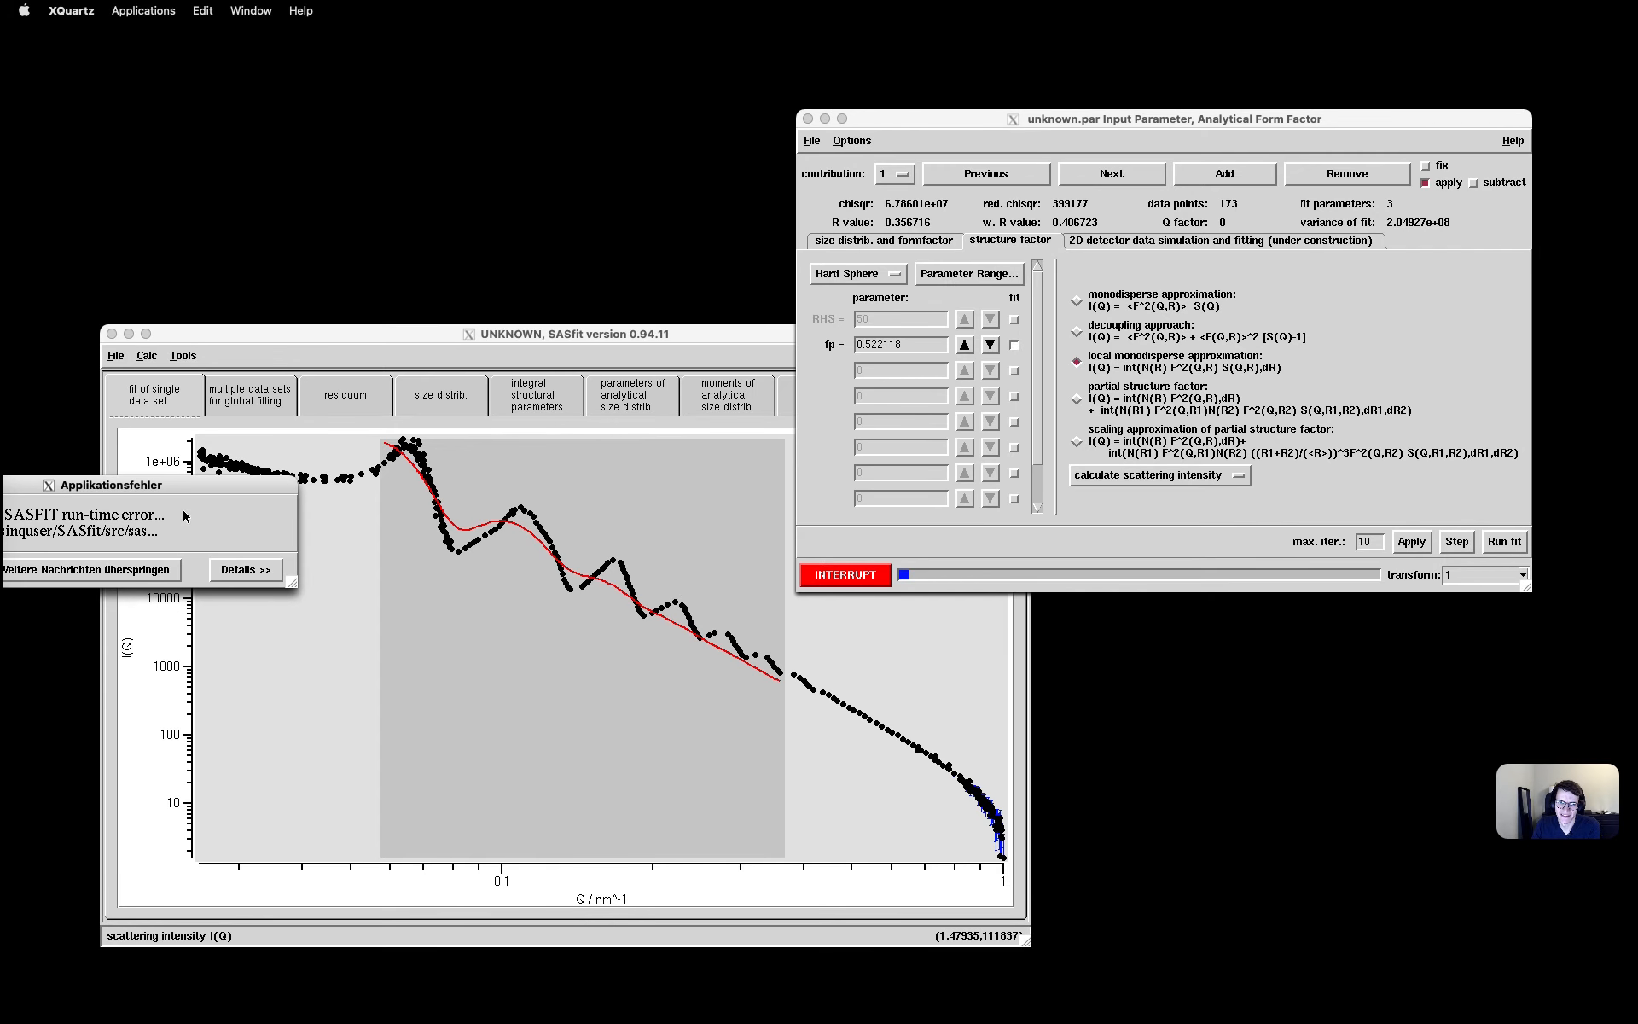
{"action": "left_click_drag", "start_coordinate": [164, 484], "coordinate": [265, 537]}
{"action": "left_click", "coordinate": [43, 620]}
{"action": "left_click", "coordinate": [845, 241]}
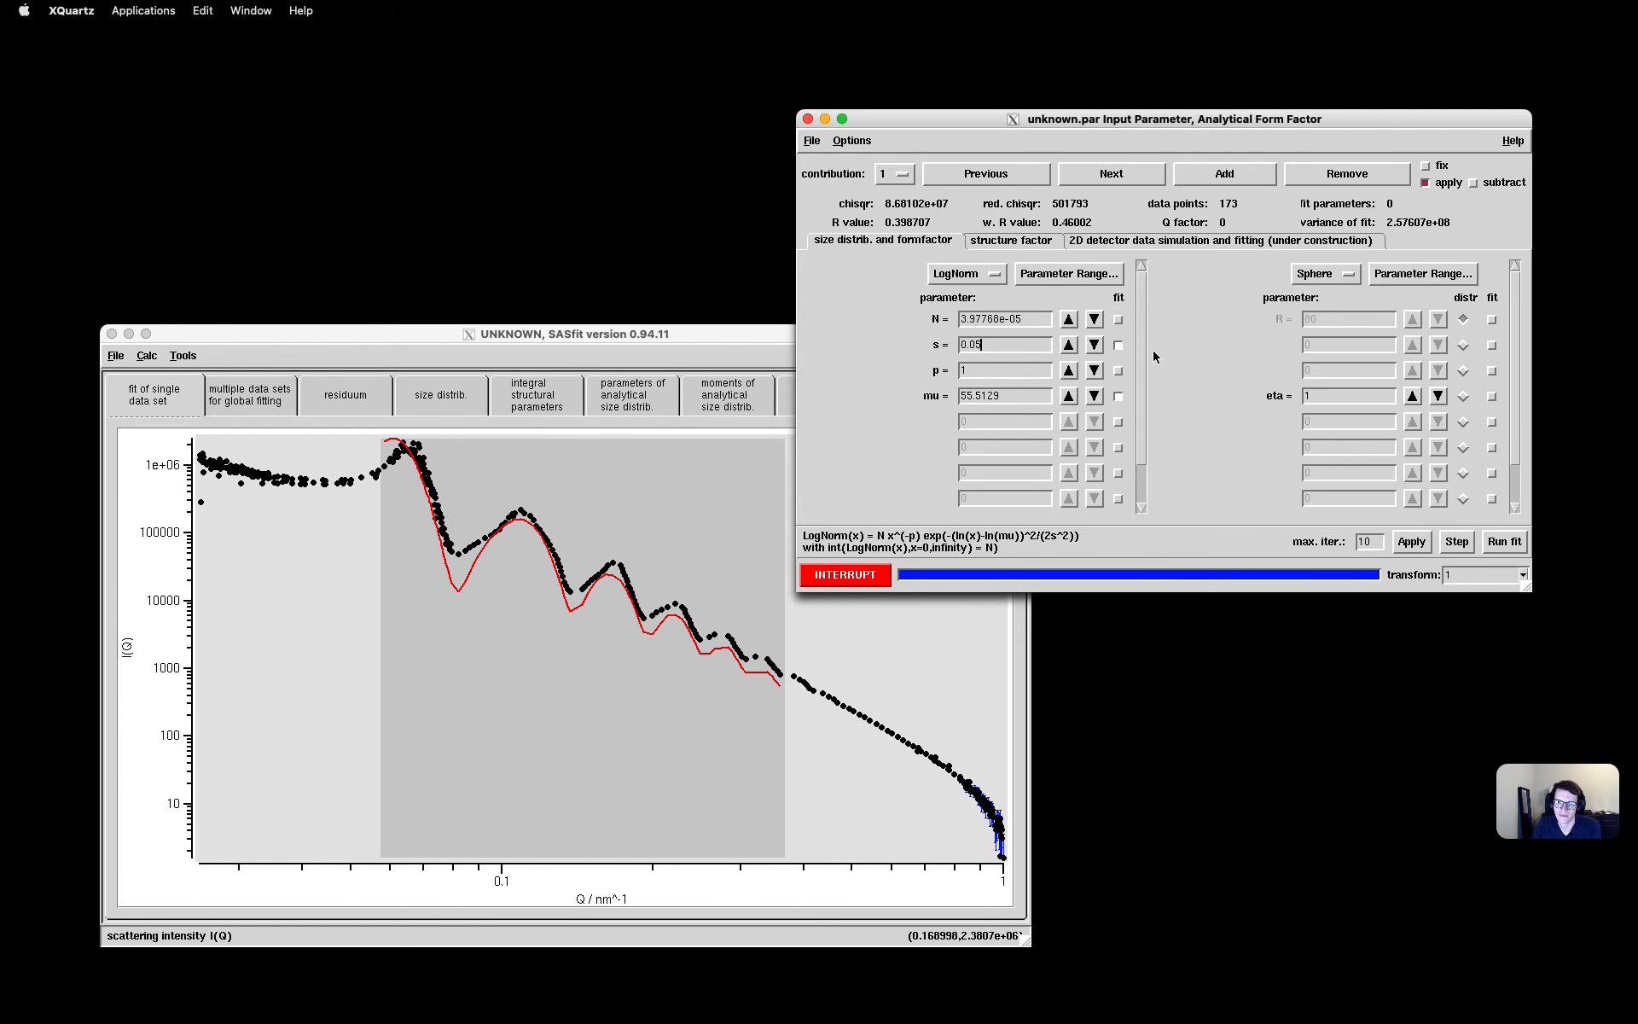
Exclude fp and s from the fit and run it with only mu free
{"action": "left_click", "coordinate": [1010, 240]}
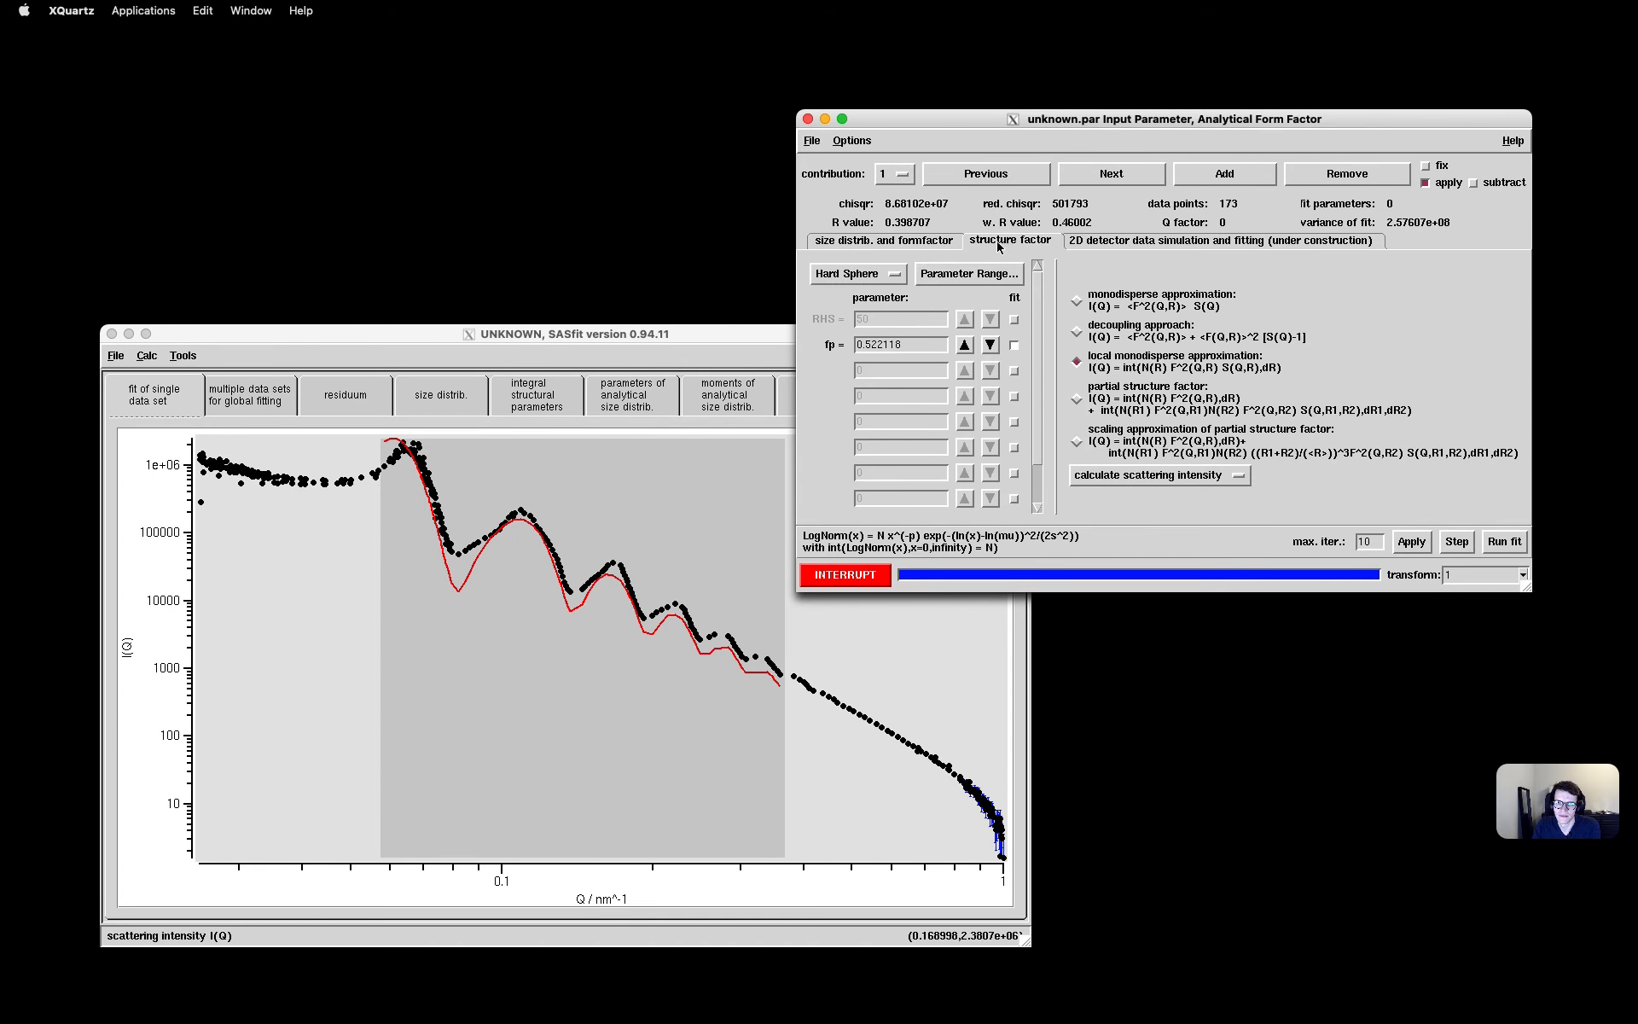
{"action": "left_click", "coordinate": [901, 240]}
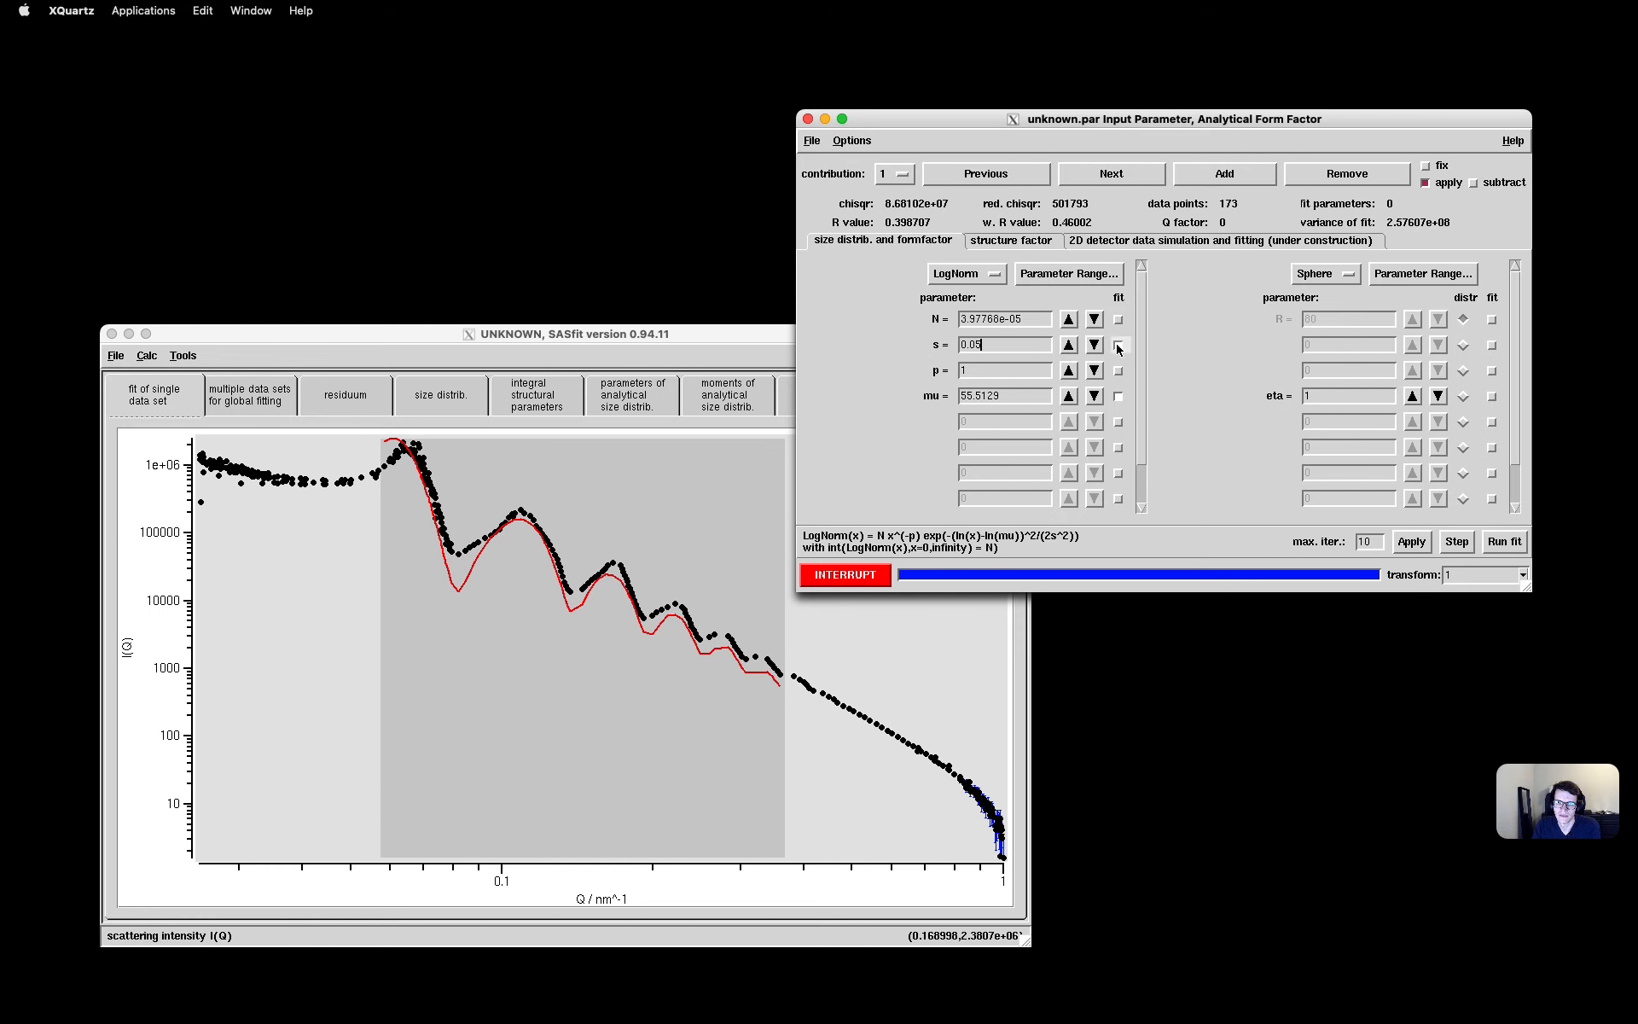
{"action": "left_click", "coordinate": [1121, 398]}
{"action": "left_click", "coordinate": [1494, 546]}
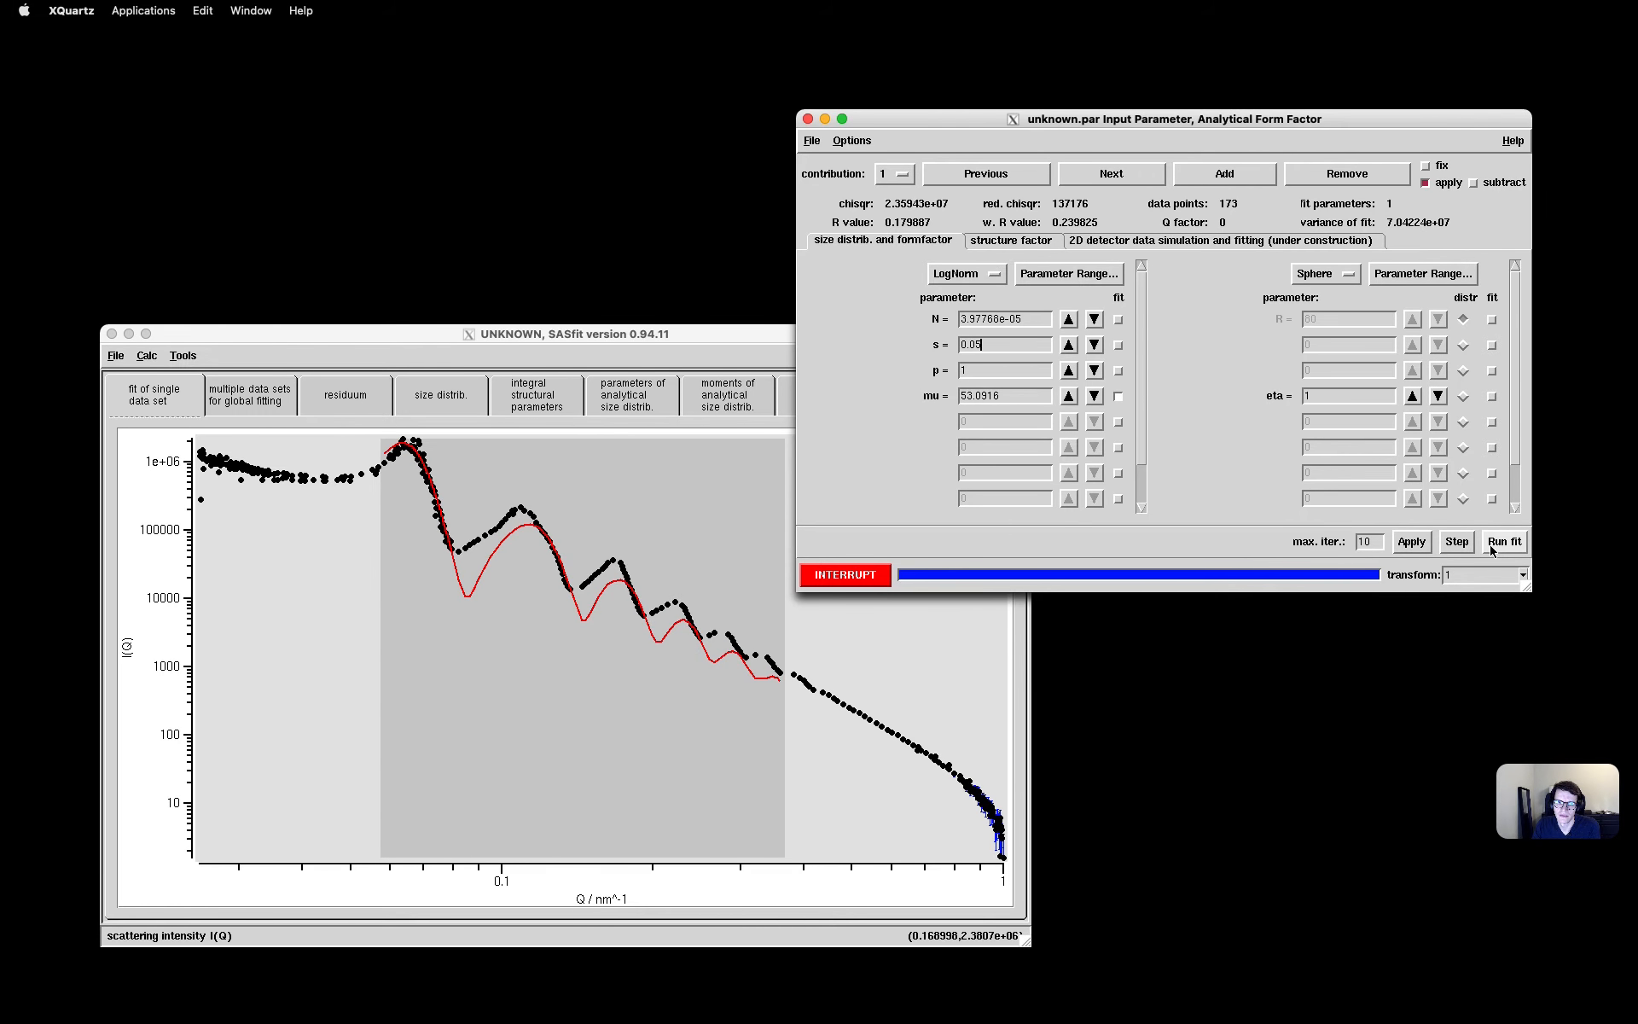
Narrow the fit range to Q of about 0.08 to 0.31 and rerun the fit for mu
{"action": "left_click", "coordinate": [361, 515]}
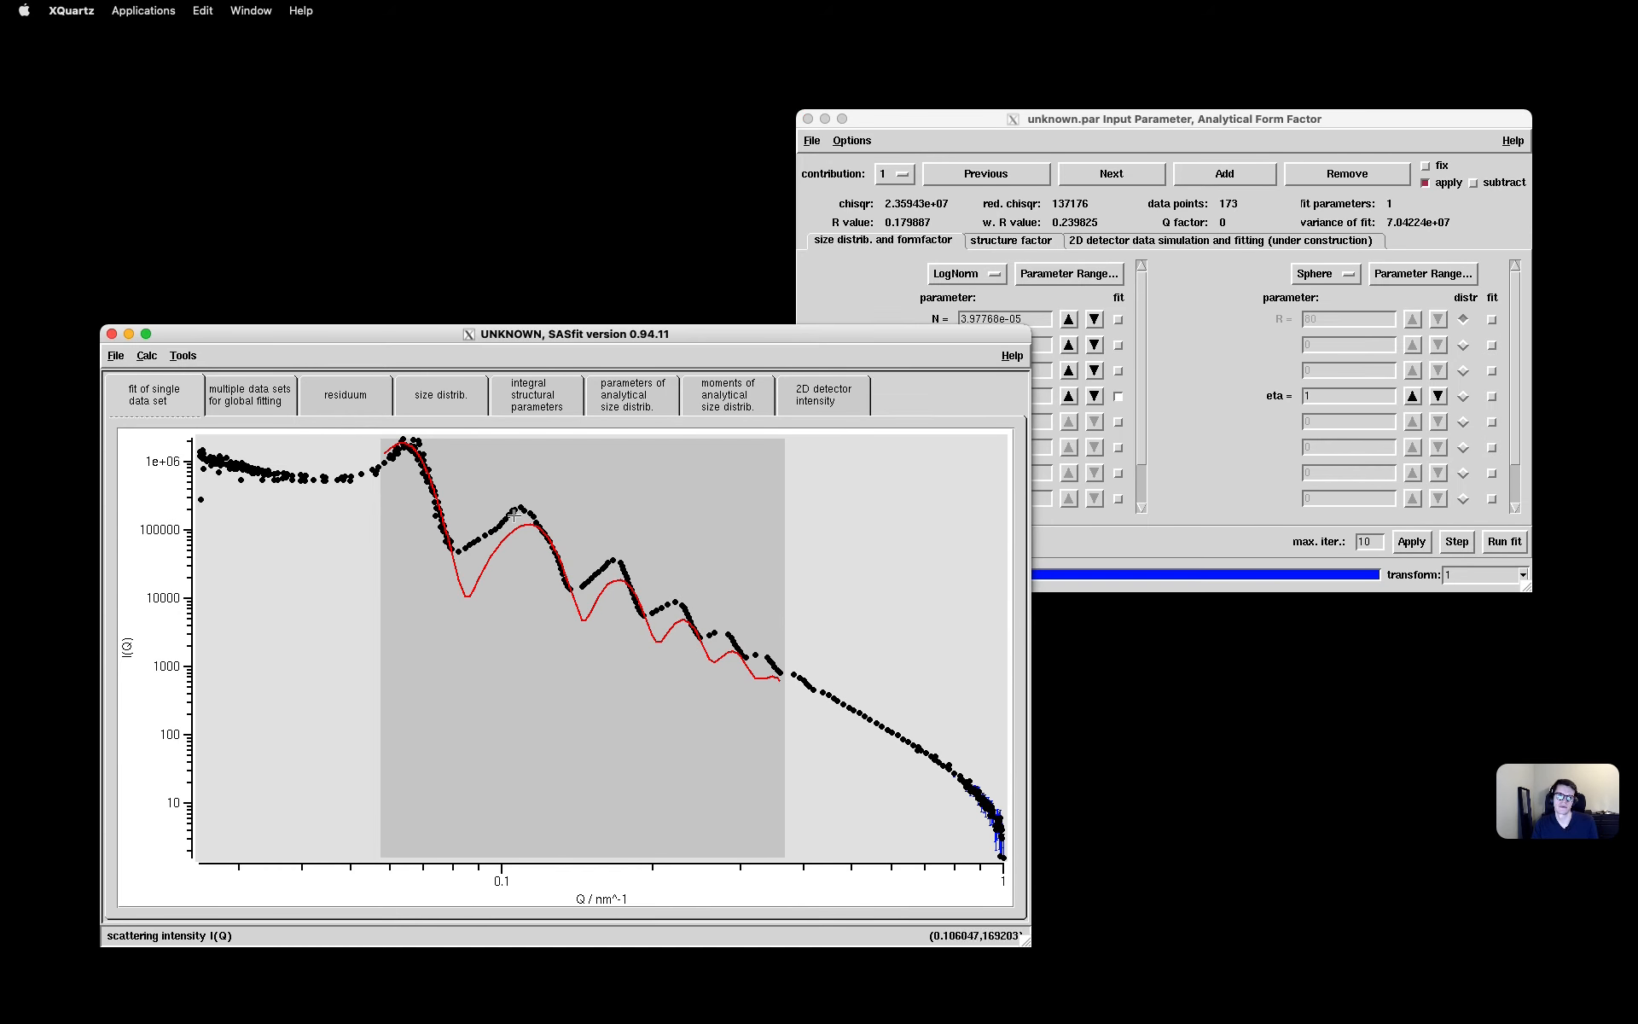
{"action": "left_click", "coordinate": [459, 507]}
{"action": "left_click_drag", "start_coordinate": [459, 507], "coordinate": [749, 511]}
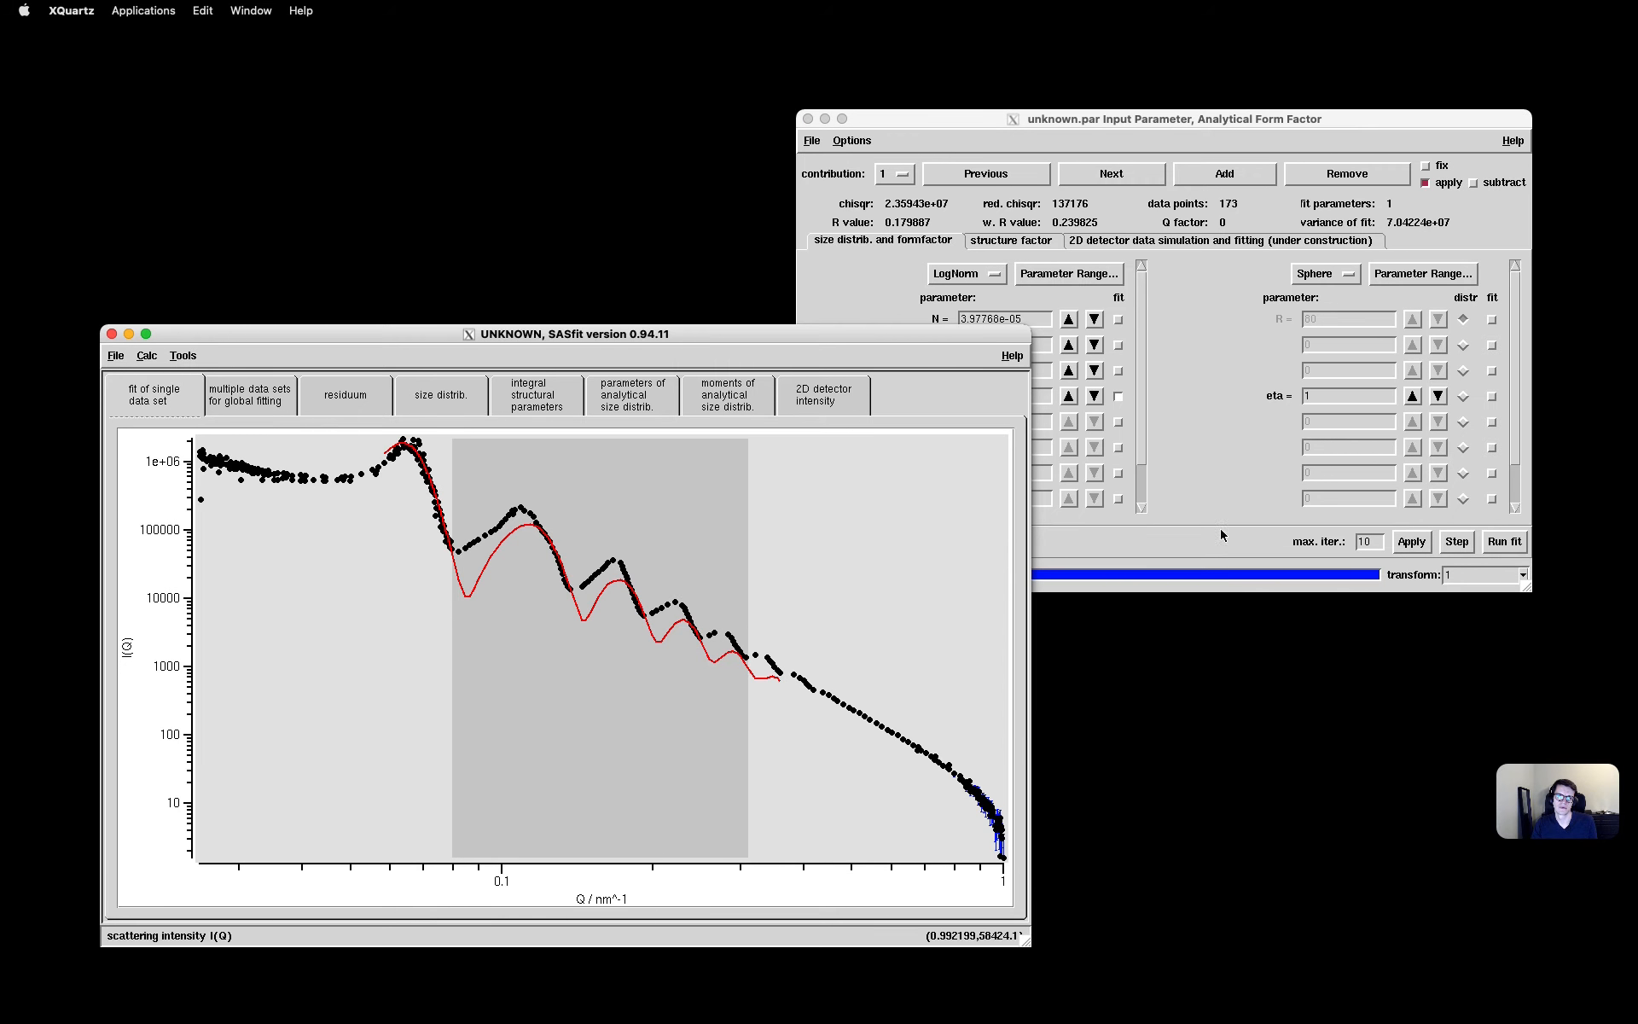
{"action": "left_click", "coordinate": [1501, 543]}
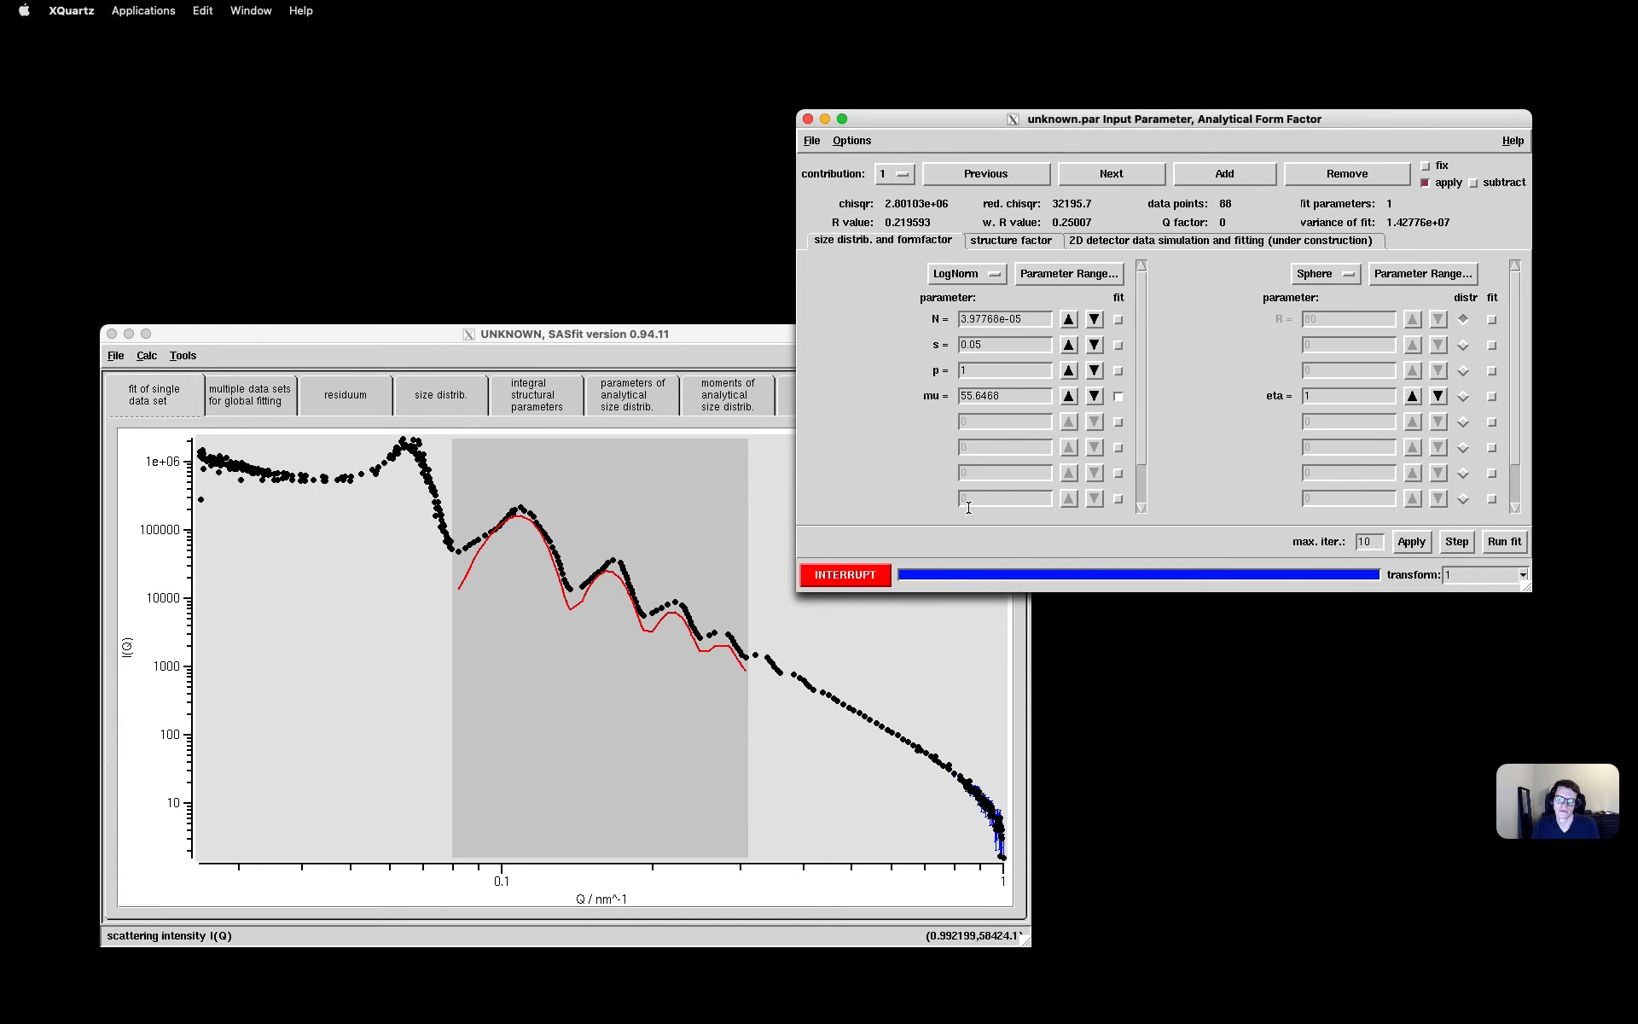
Shift the fit range to Q of about 0.088 to 0.32 and run the fit with N, s and mu free
{"action": "left_click", "coordinate": [503, 487]}
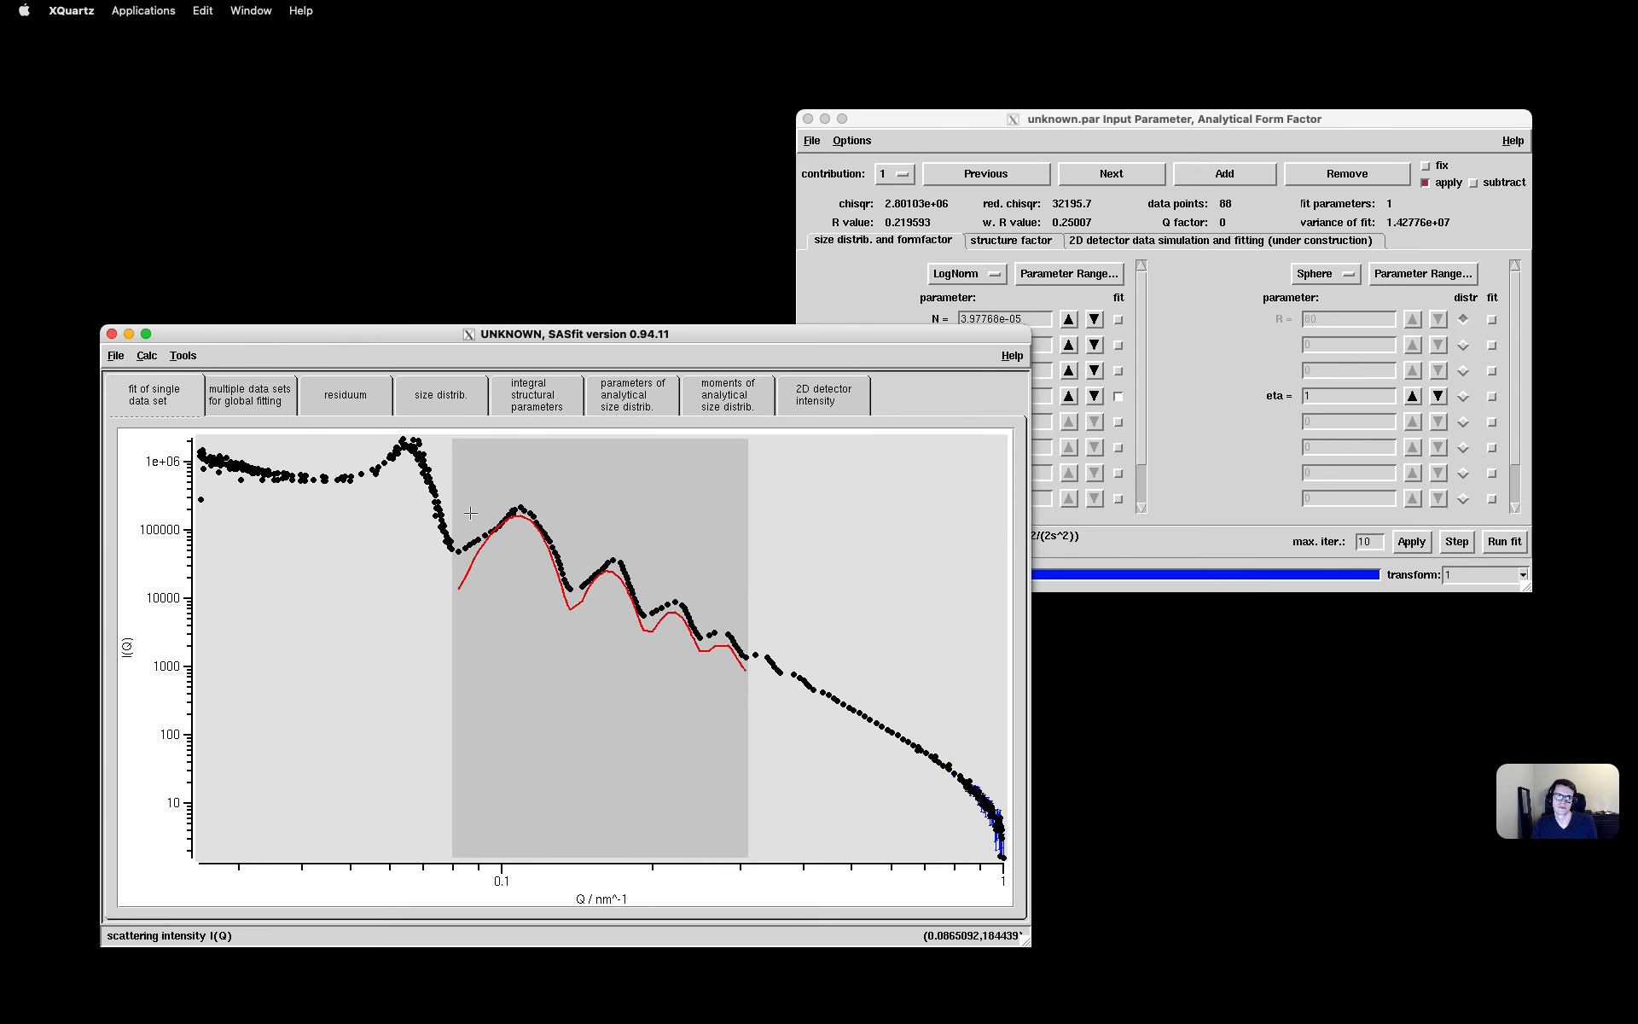
{"action": "left_click", "coordinate": [469, 510]}
{"action": "left_click_drag", "start_coordinate": [468, 510], "coordinate": [740, 563]}
{"action": "left_click", "coordinate": [1116, 343]}
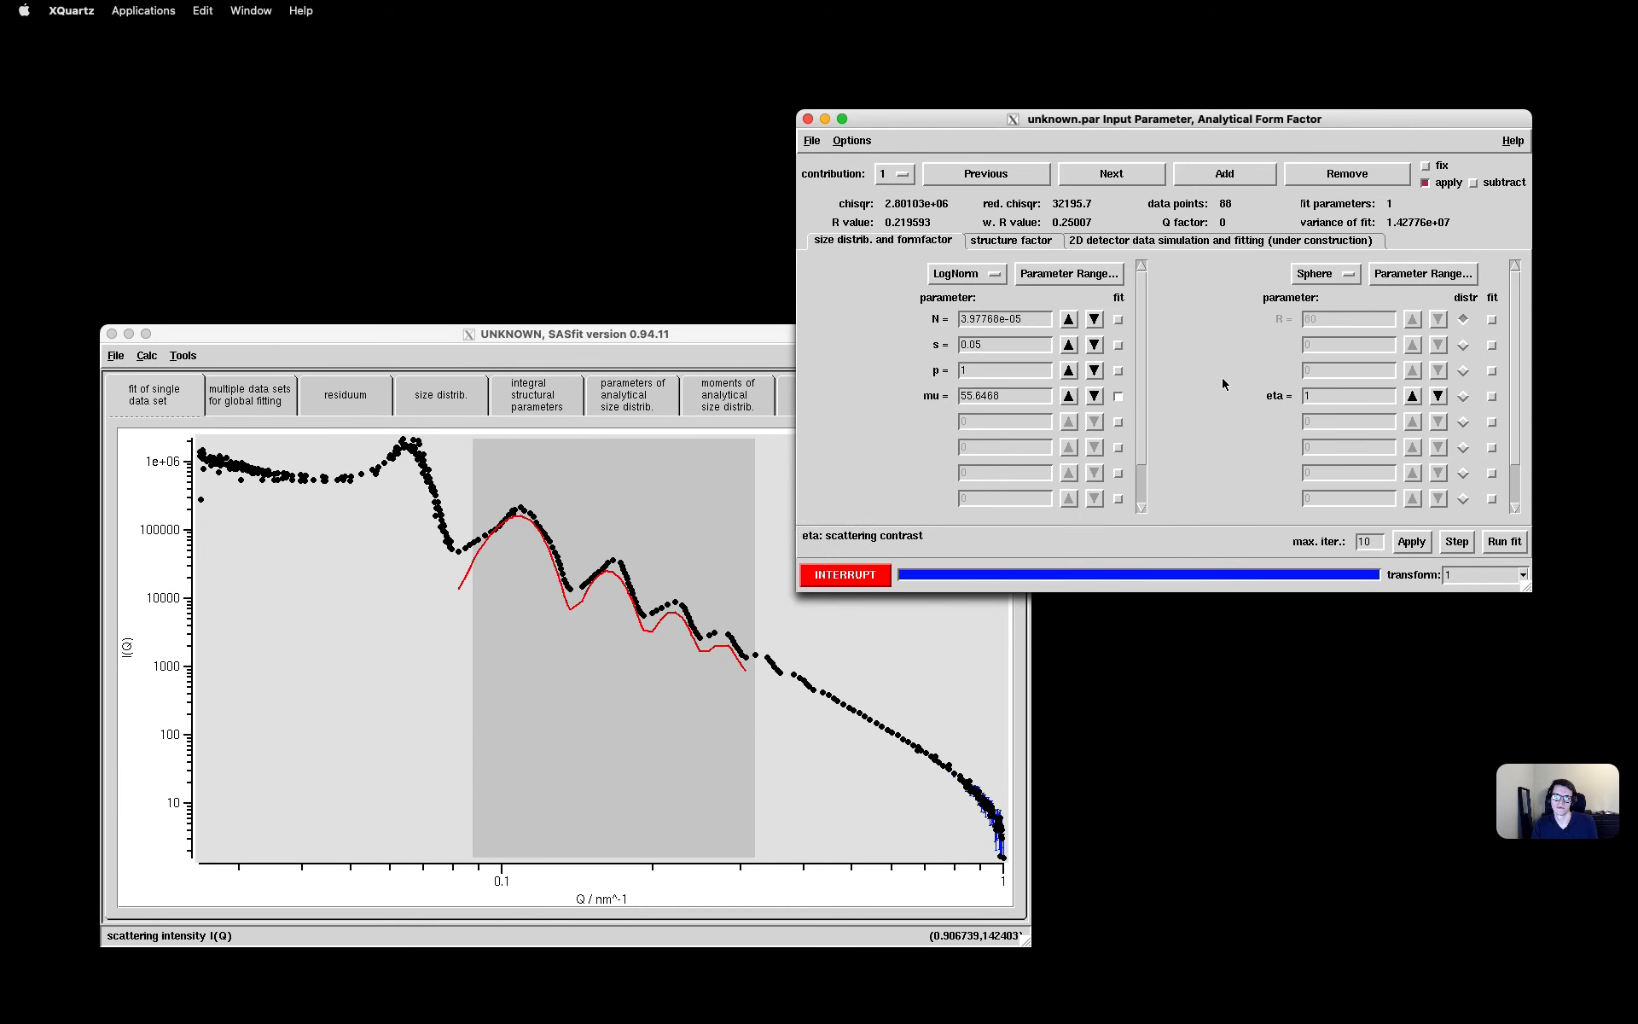
{"action": "left_click", "coordinate": [1119, 345]}
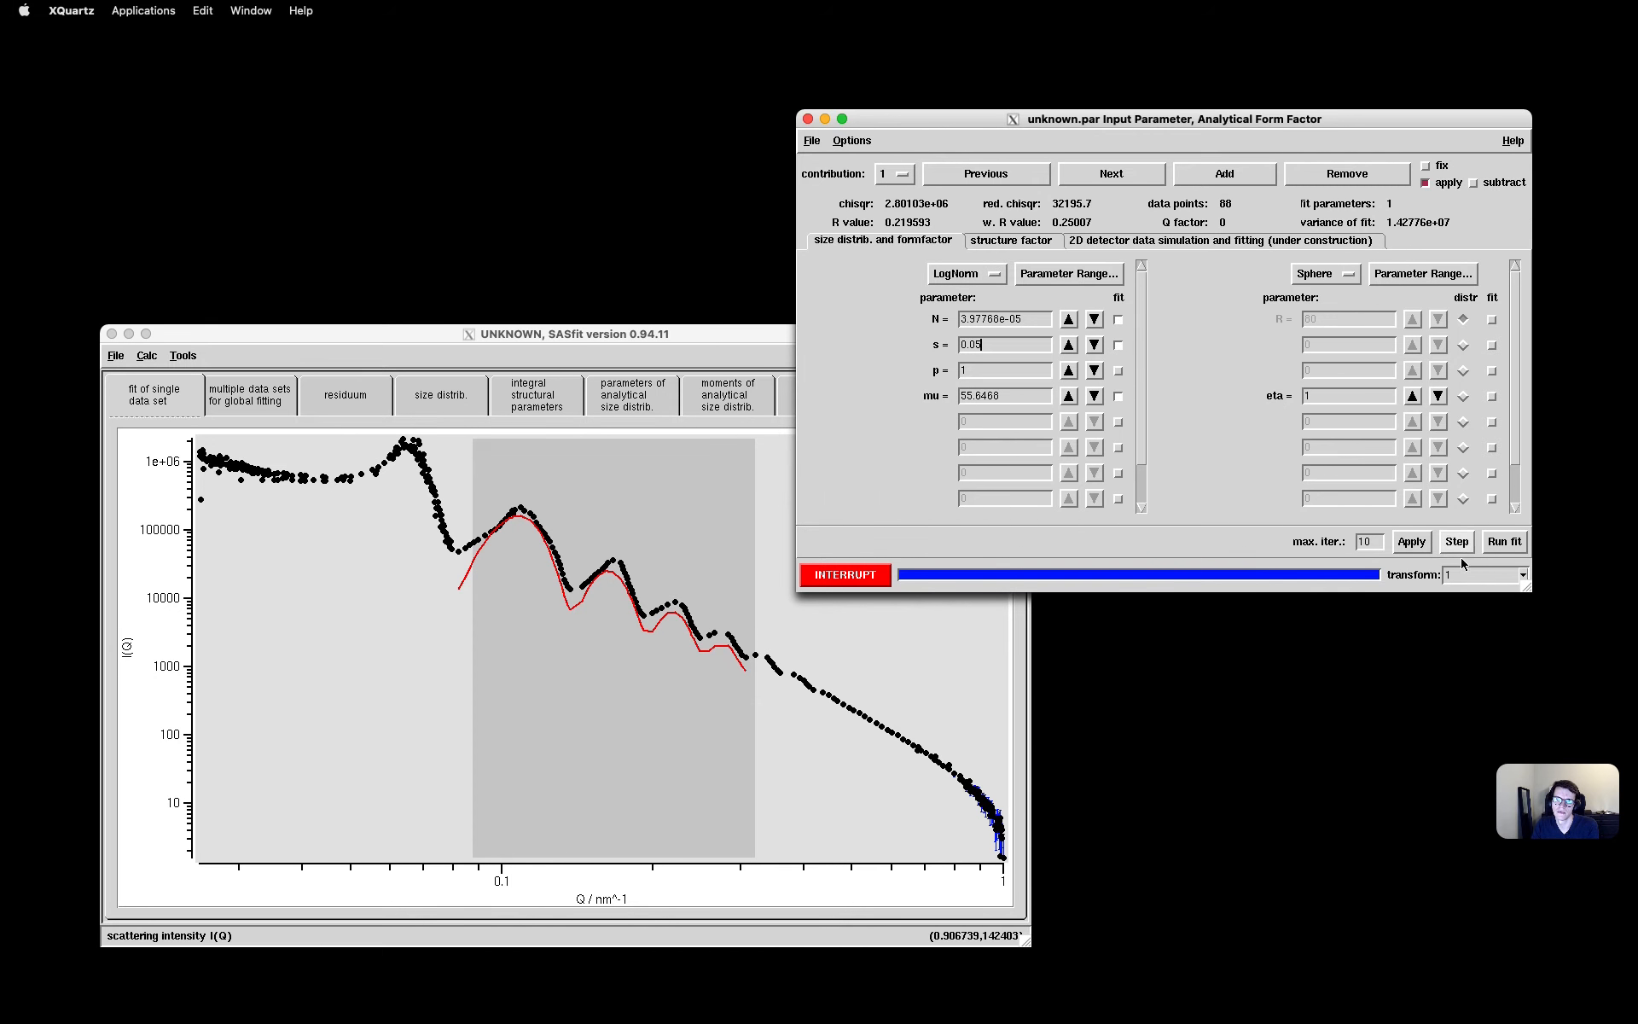
{"action": "left_click", "coordinate": [1505, 541]}
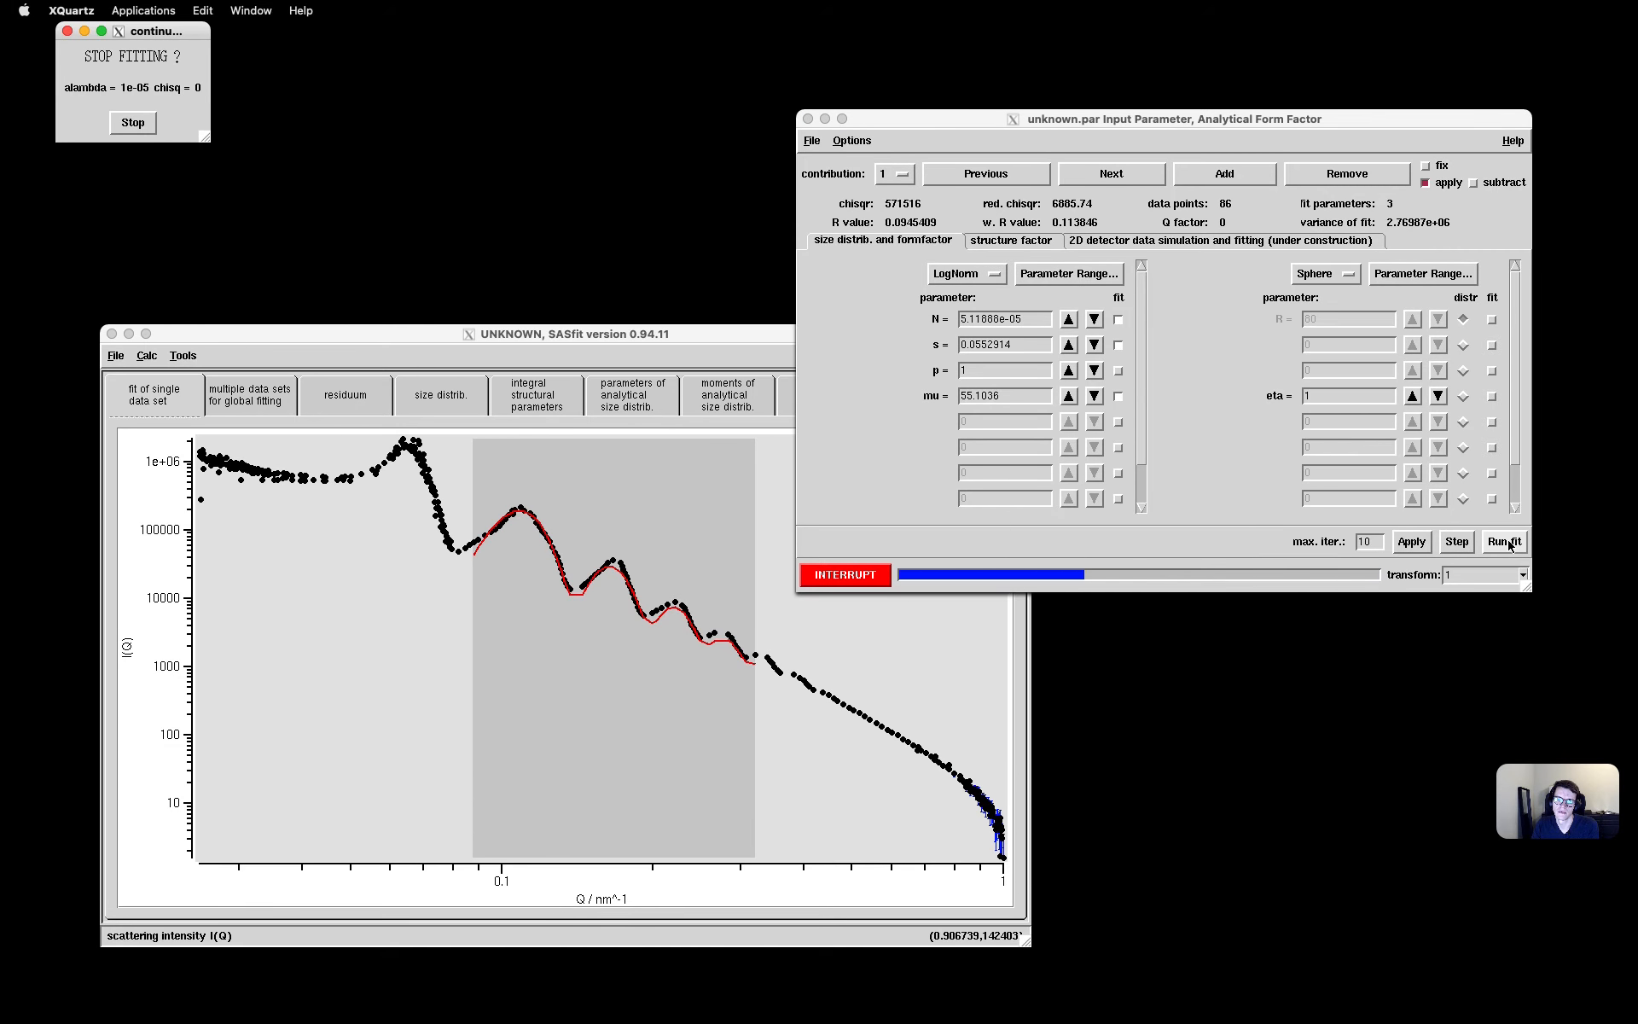
Rerun the fit with the volume fraction fp also free and recalculate the model over the full data range
{"action": "left_click", "coordinate": [983, 244]}
{"action": "left_click", "coordinate": [1505, 542]}
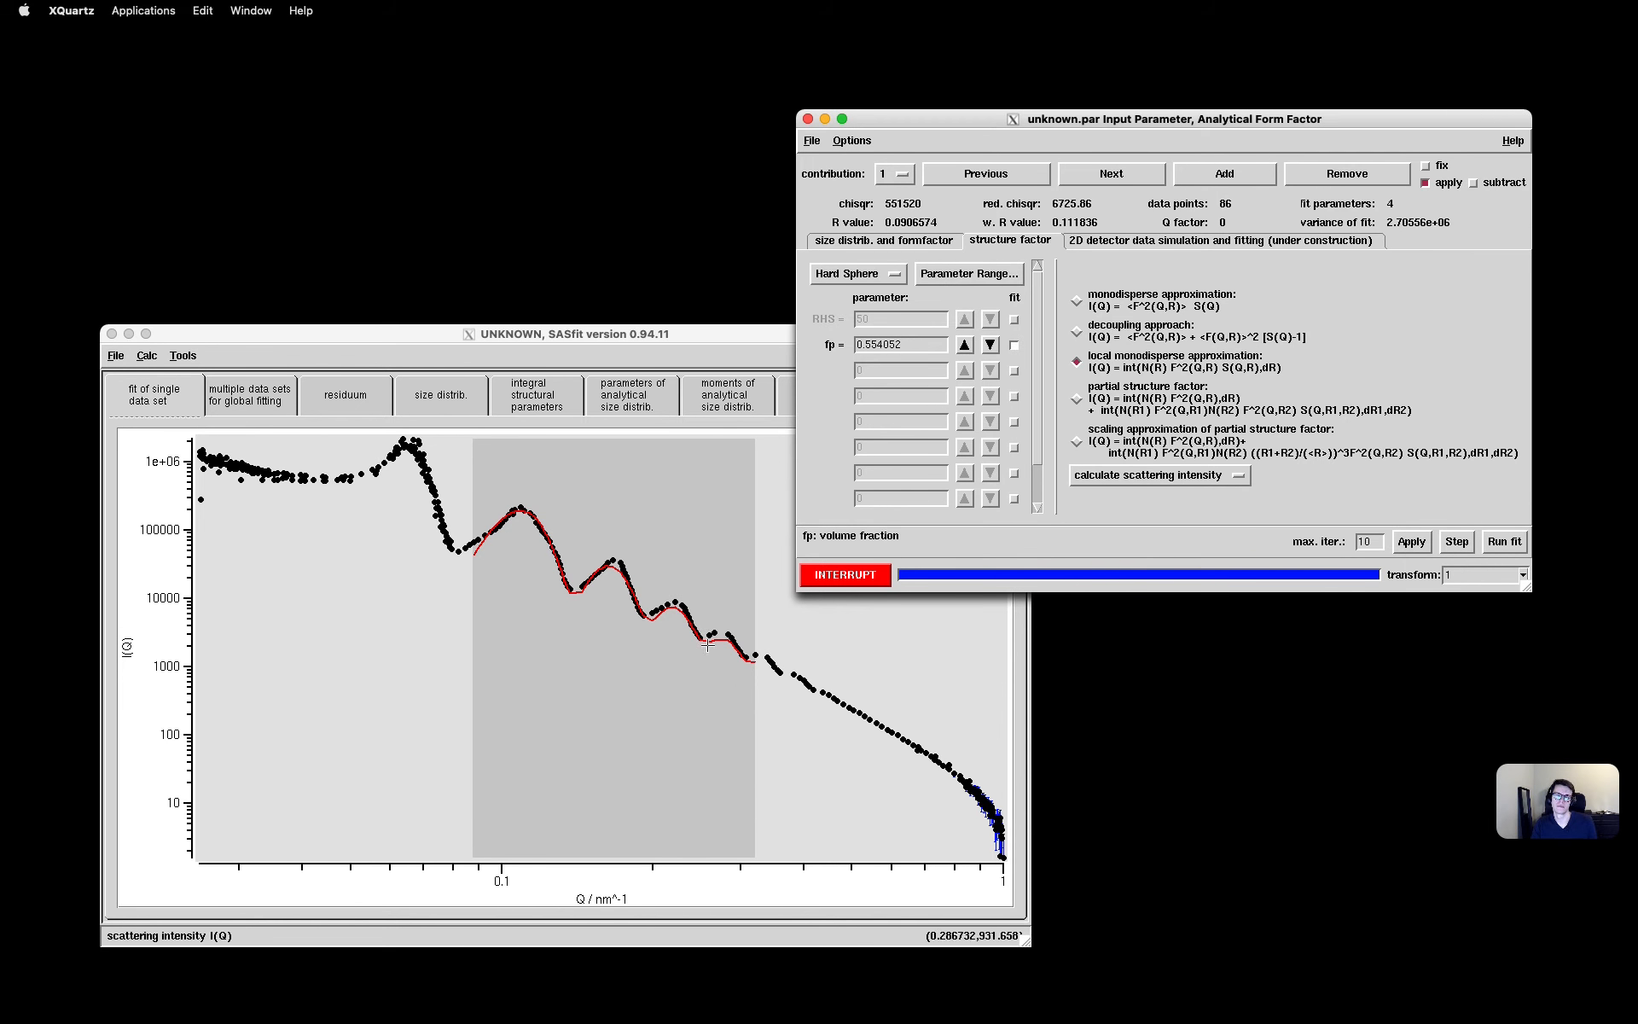
{"action": "left_click", "coordinate": [408, 544]}
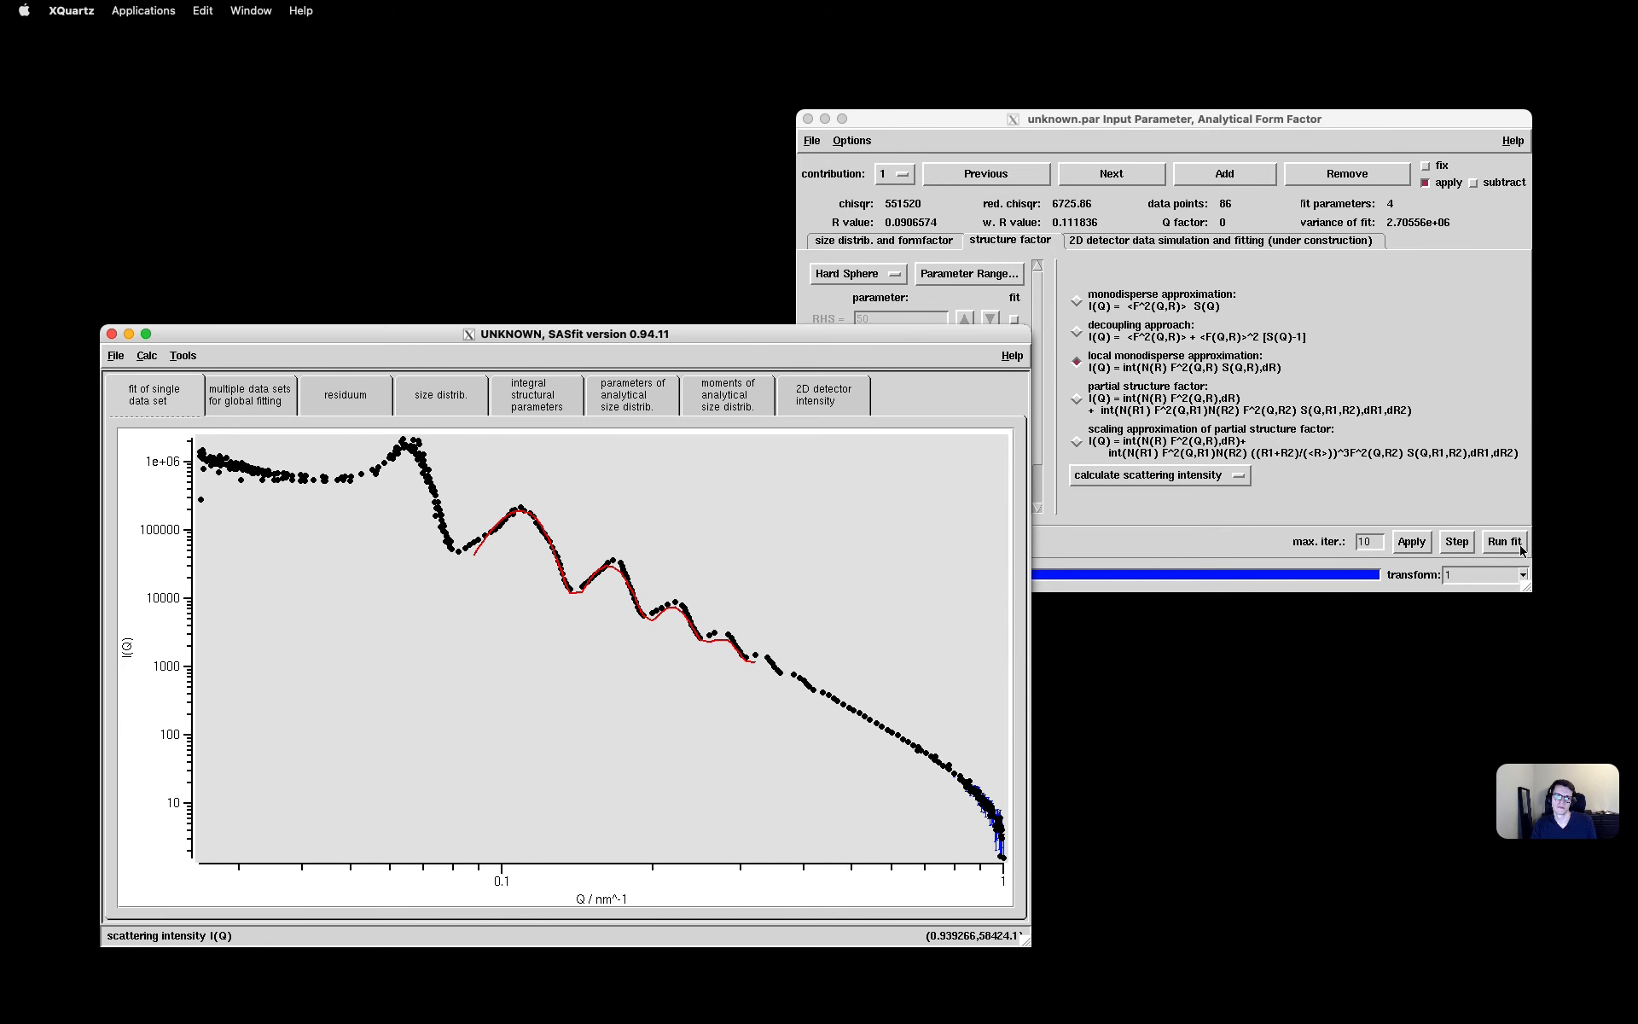
{"action": "left_click", "coordinate": [1412, 542]}
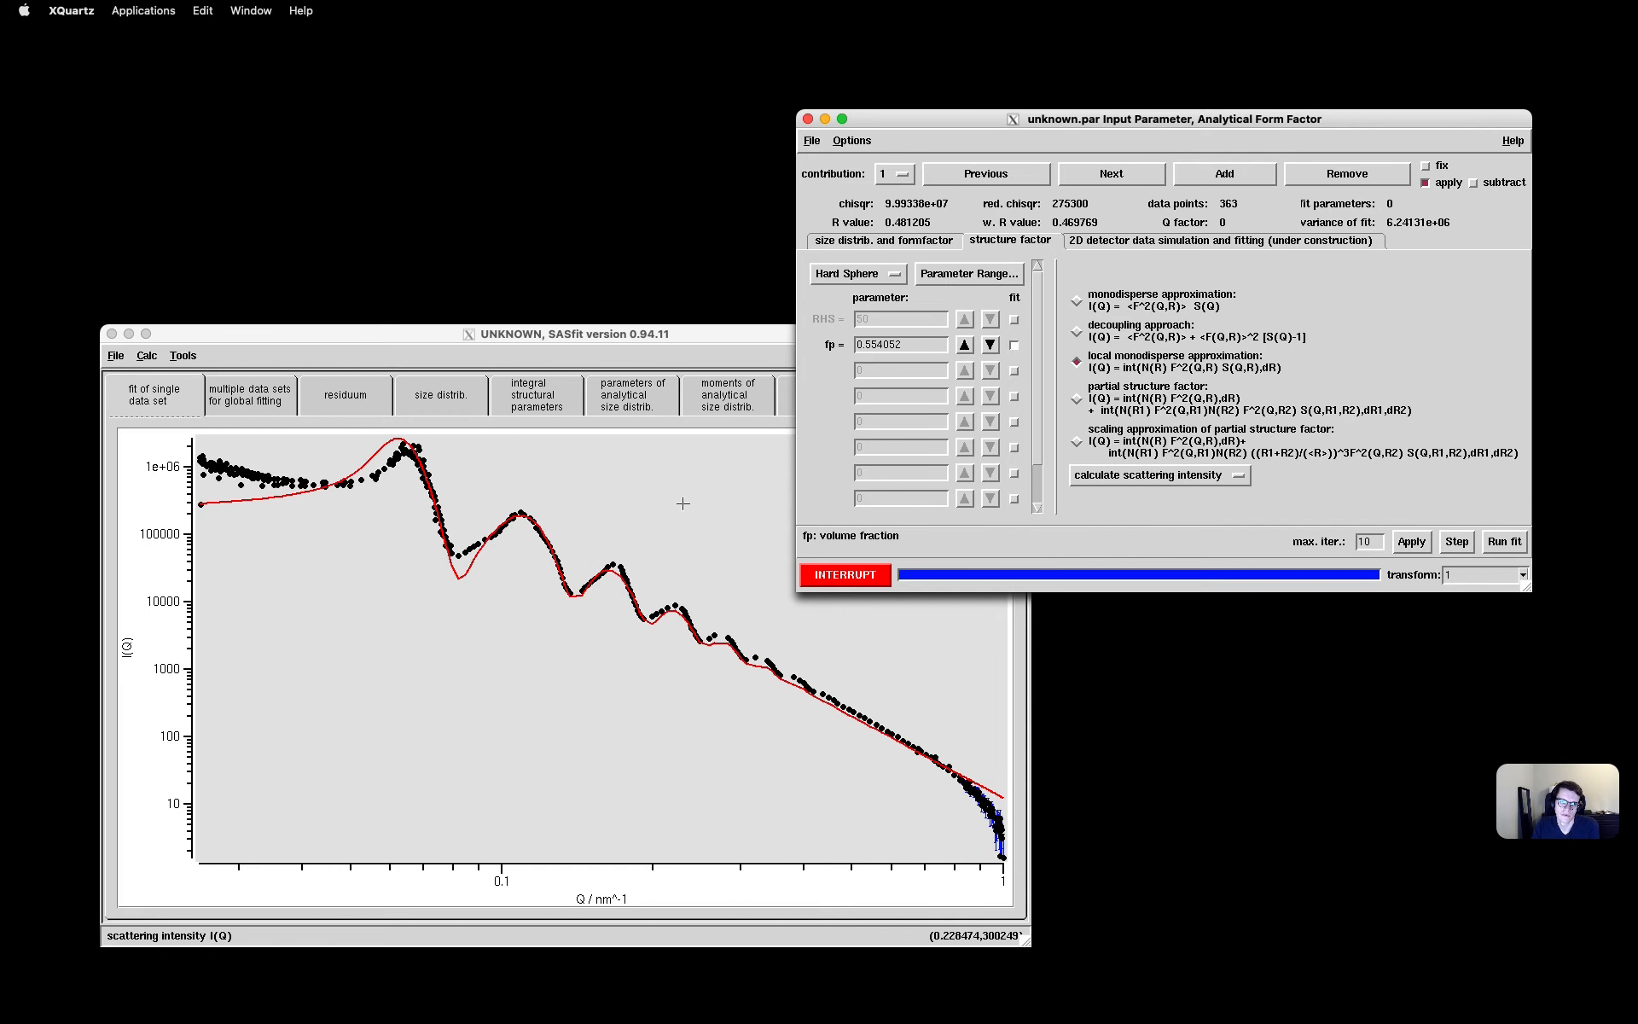
Examine the fitted size distribution parameters and highlight the curve regions from Q of about 0.093 to 0.33 and below about 0.09
{"action": "left_click", "coordinate": [576, 339]}
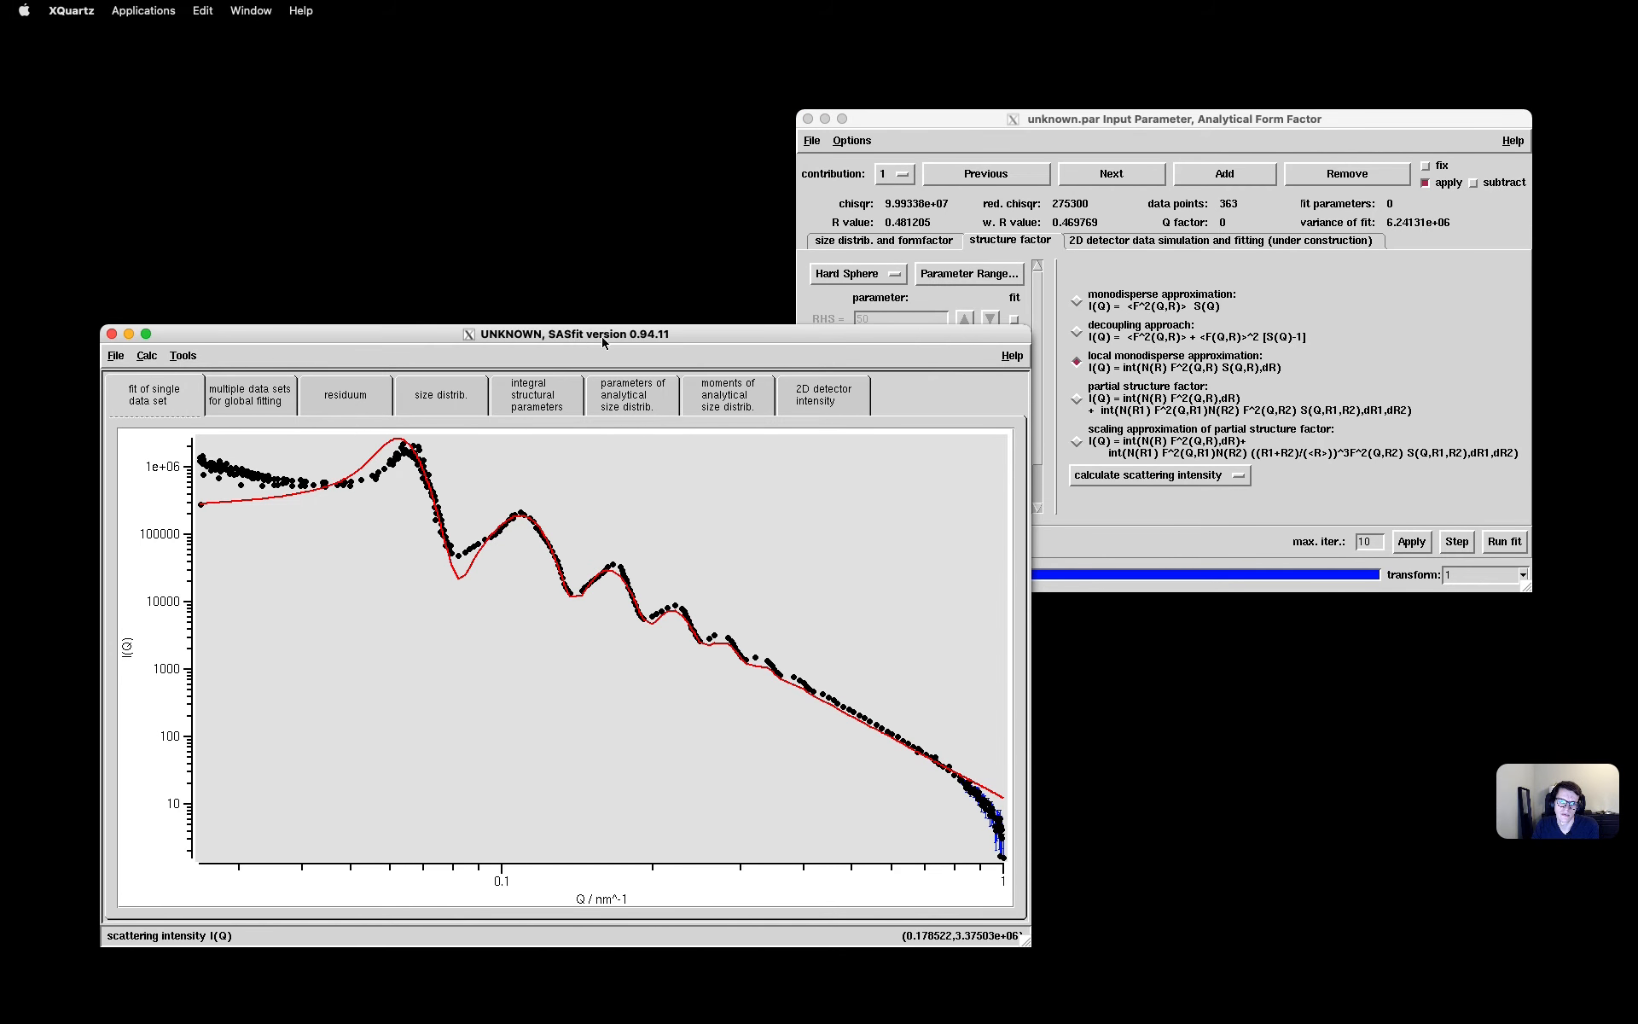
{"action": "left_click", "coordinate": [1002, 149]}
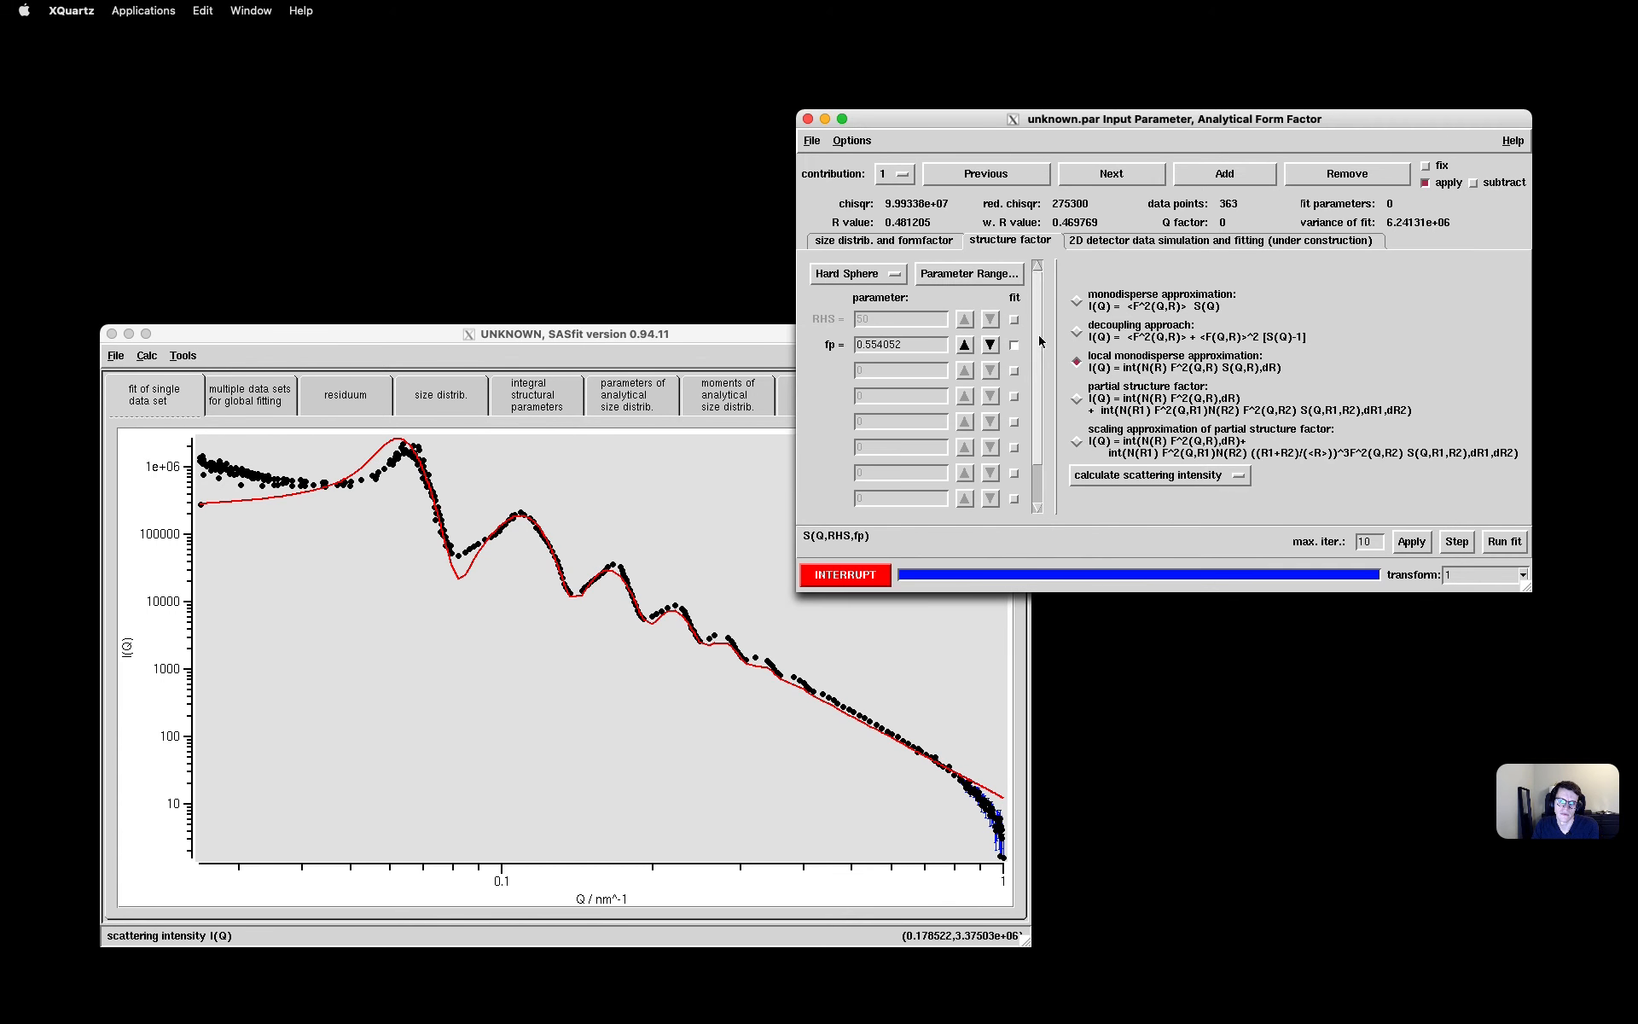
{"action": "left_click", "coordinate": [883, 240]}
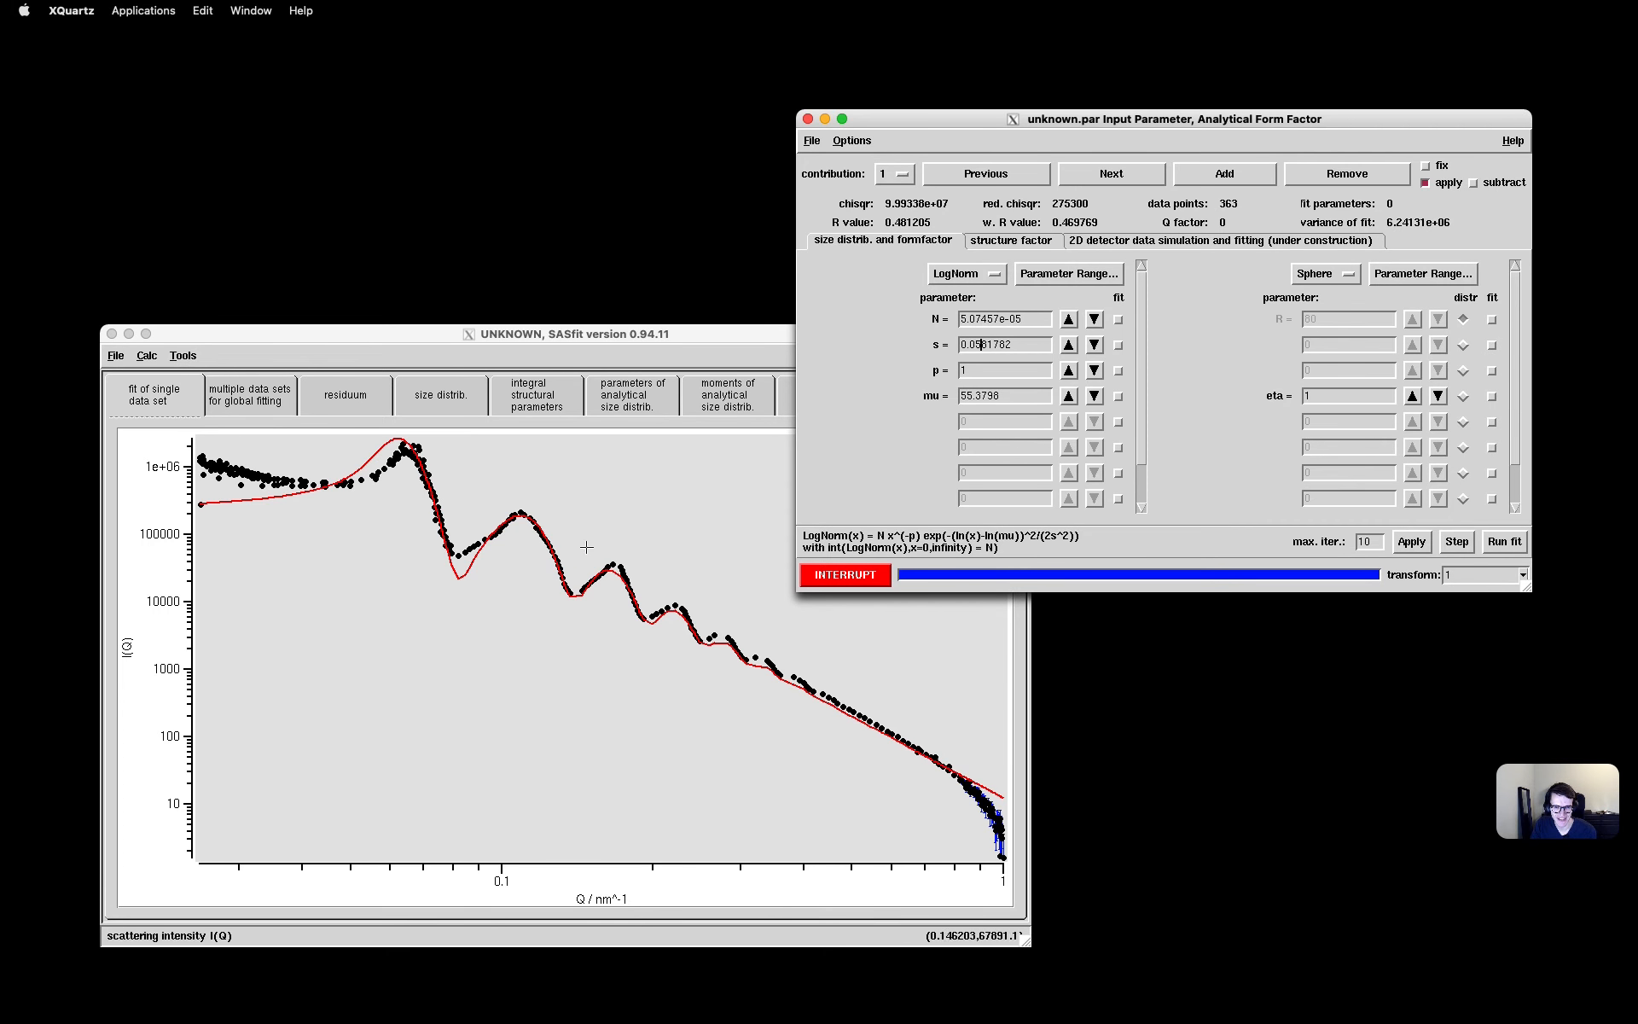
{"action": "left_click", "coordinate": [546, 518]}
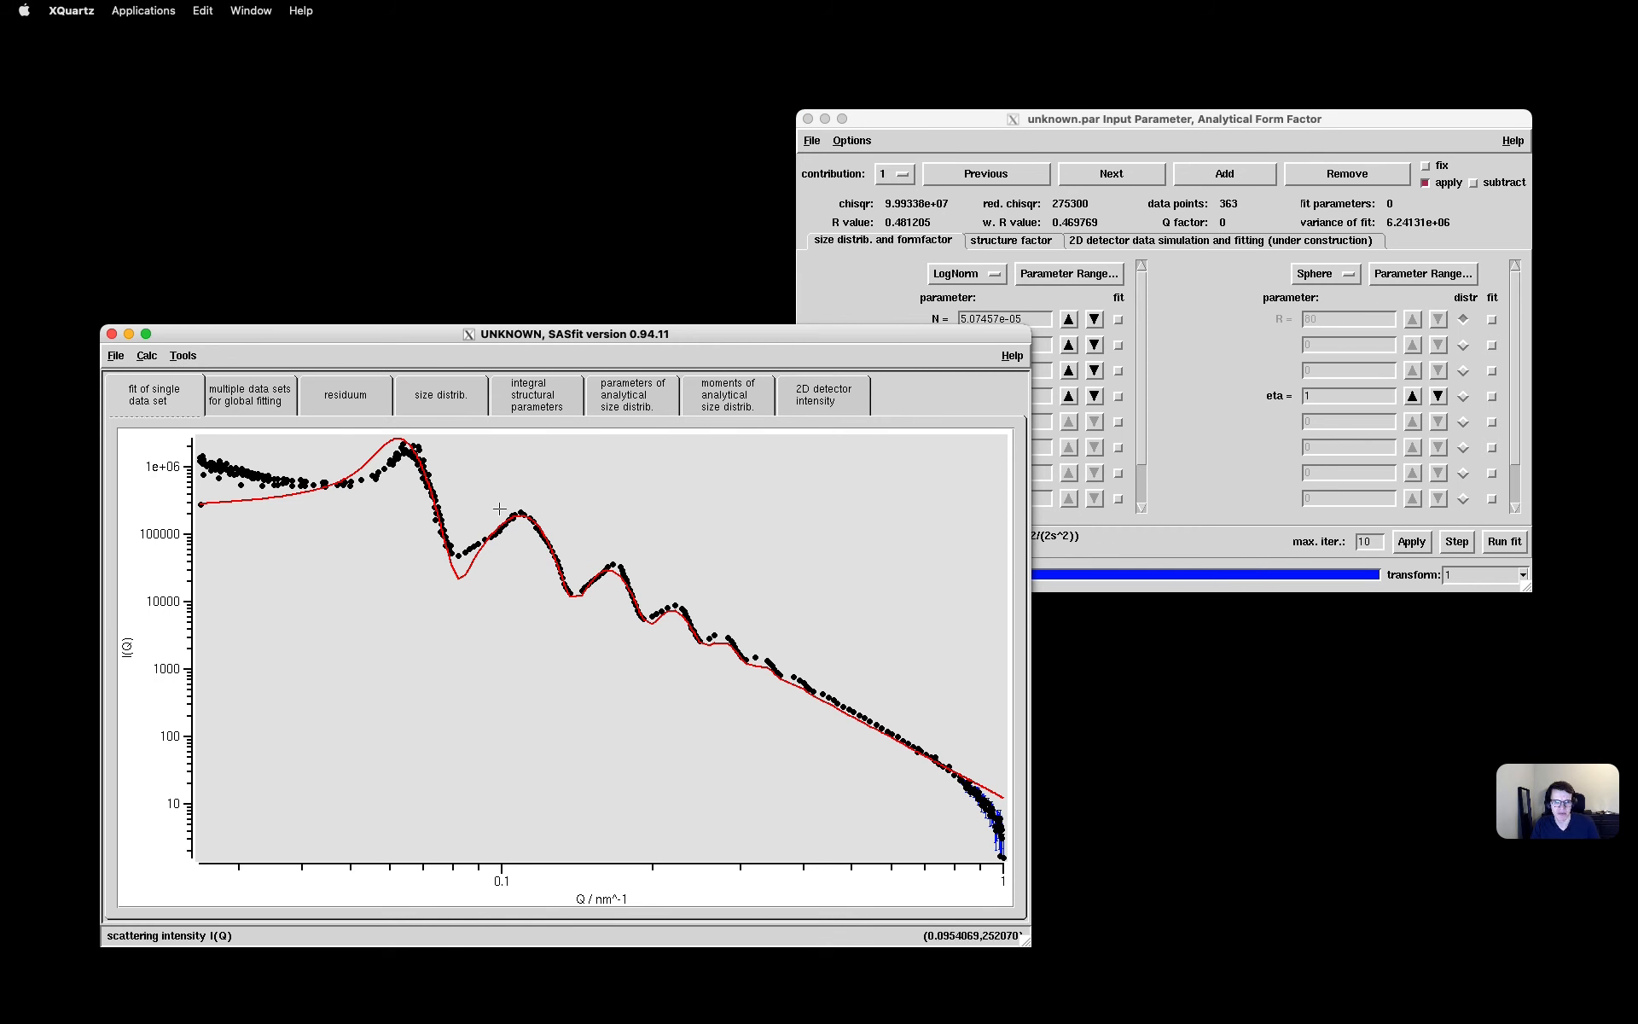
{"action": "left_click_drag", "start_coordinate": [488, 509], "coordinate": [760, 619]}
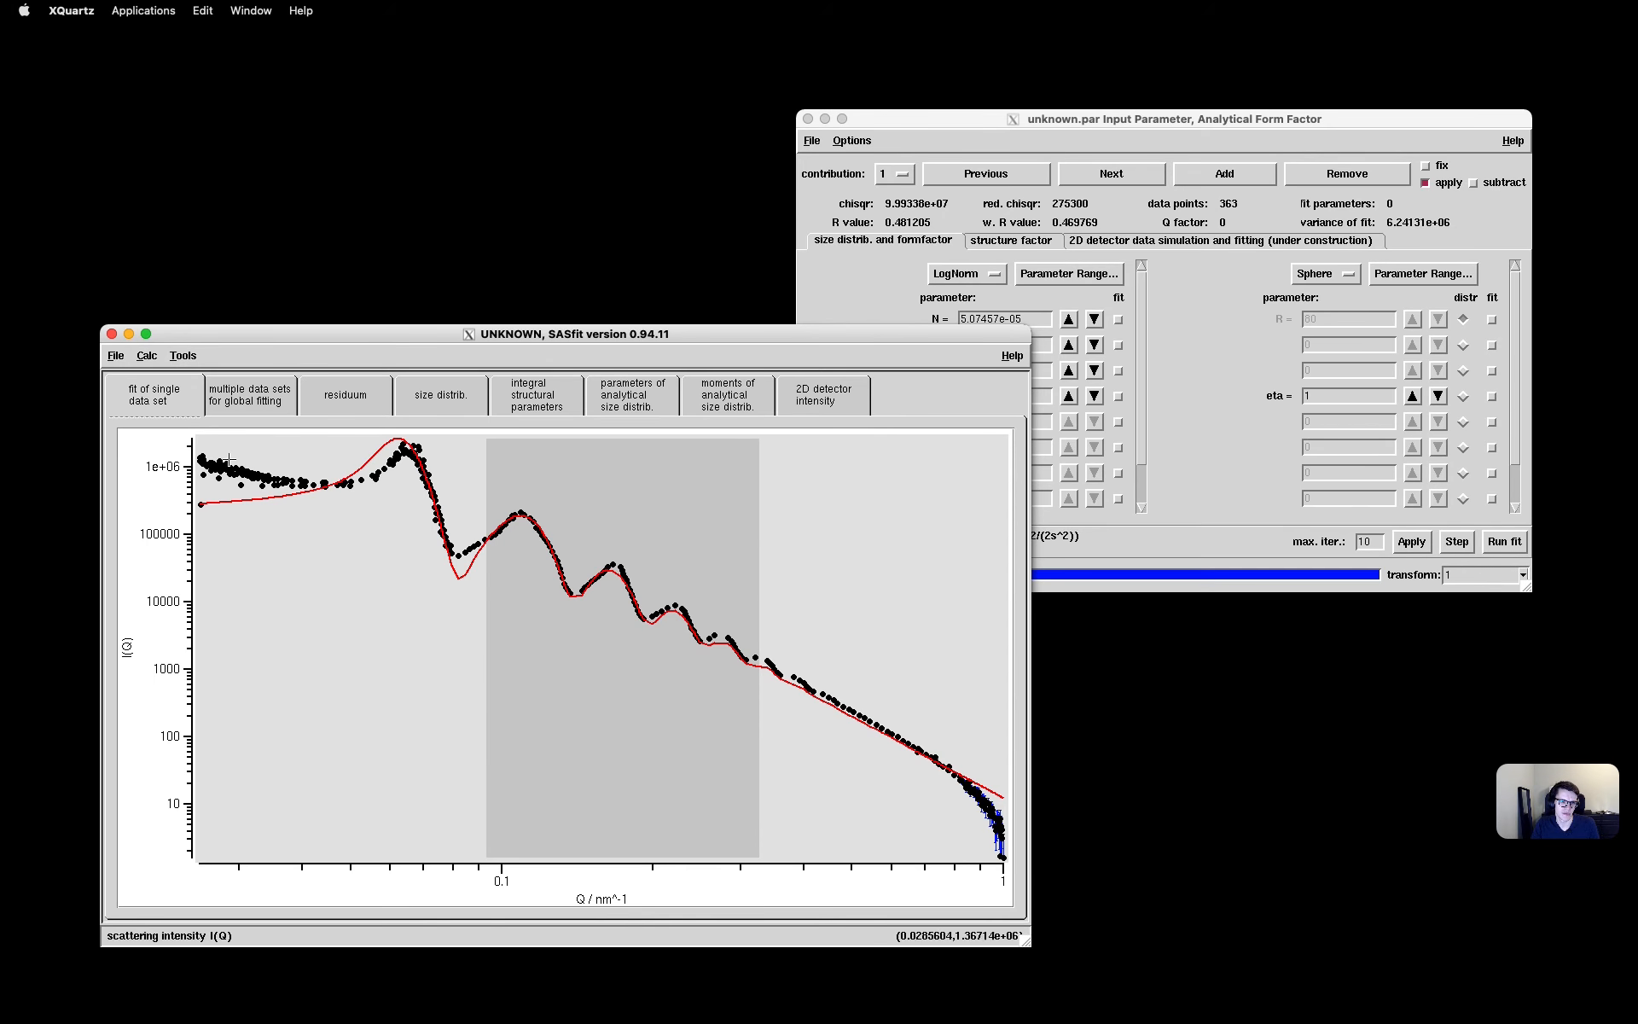
{"action": "left_click_drag", "start_coordinate": [478, 495], "coordinate": [196, 482]}
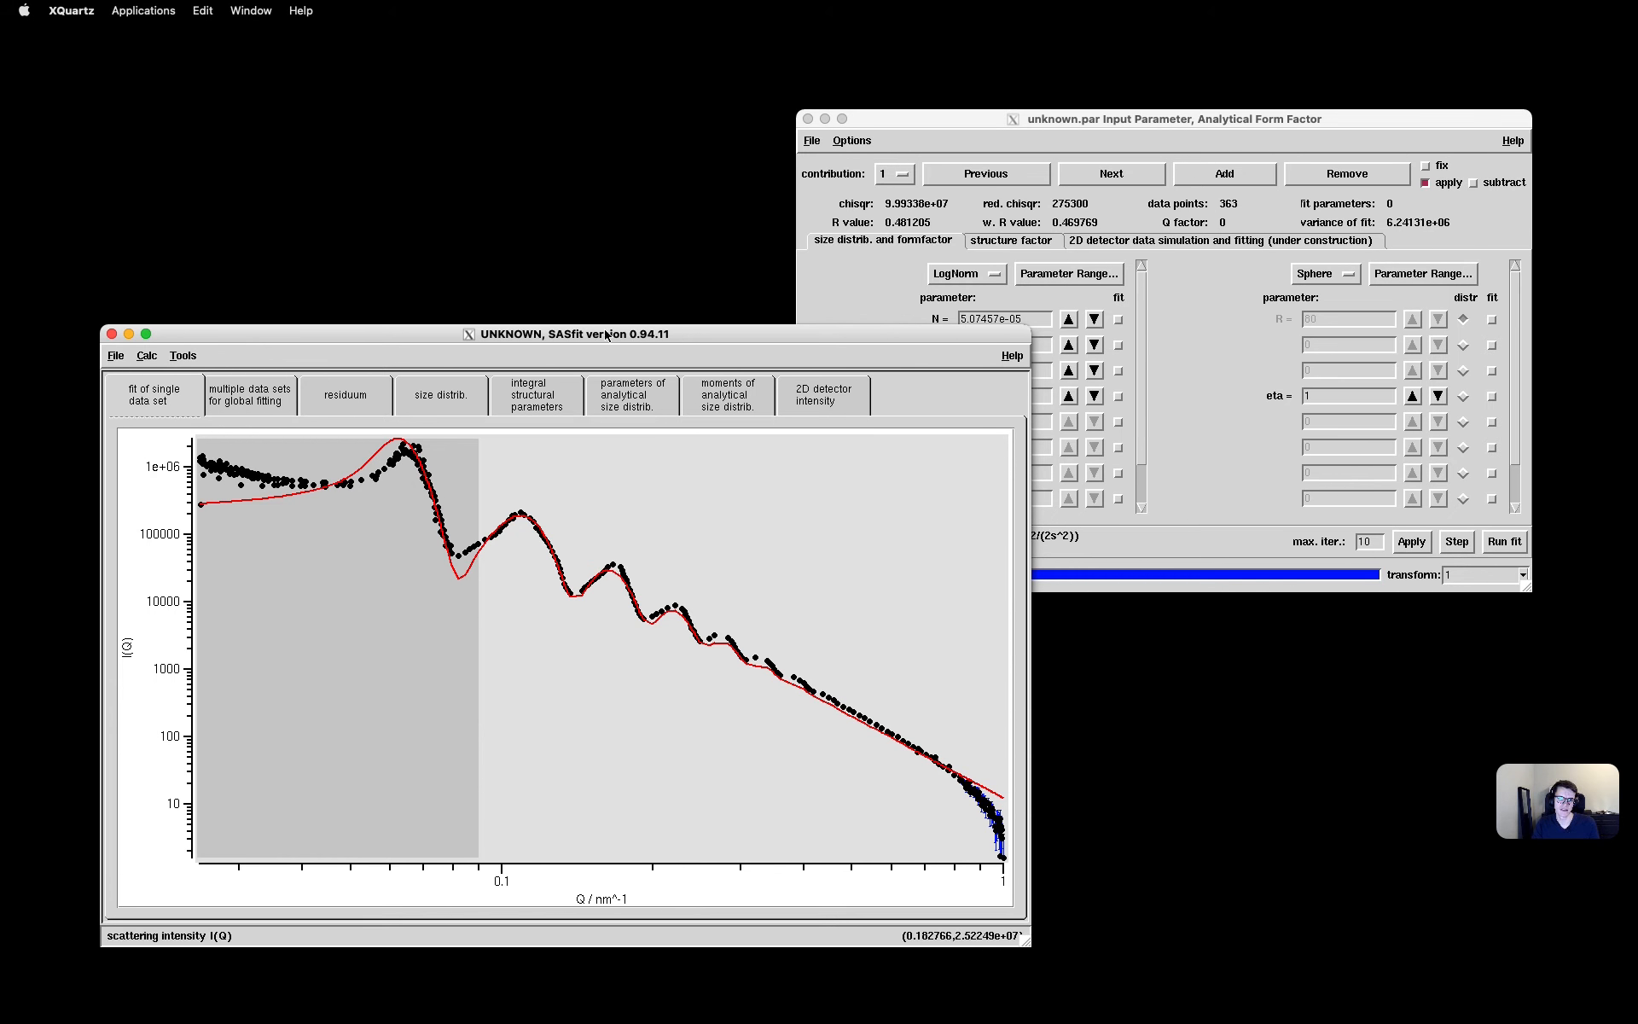
{"action": "left_click_drag", "start_coordinate": [605, 333], "coordinate": [600, 340]}
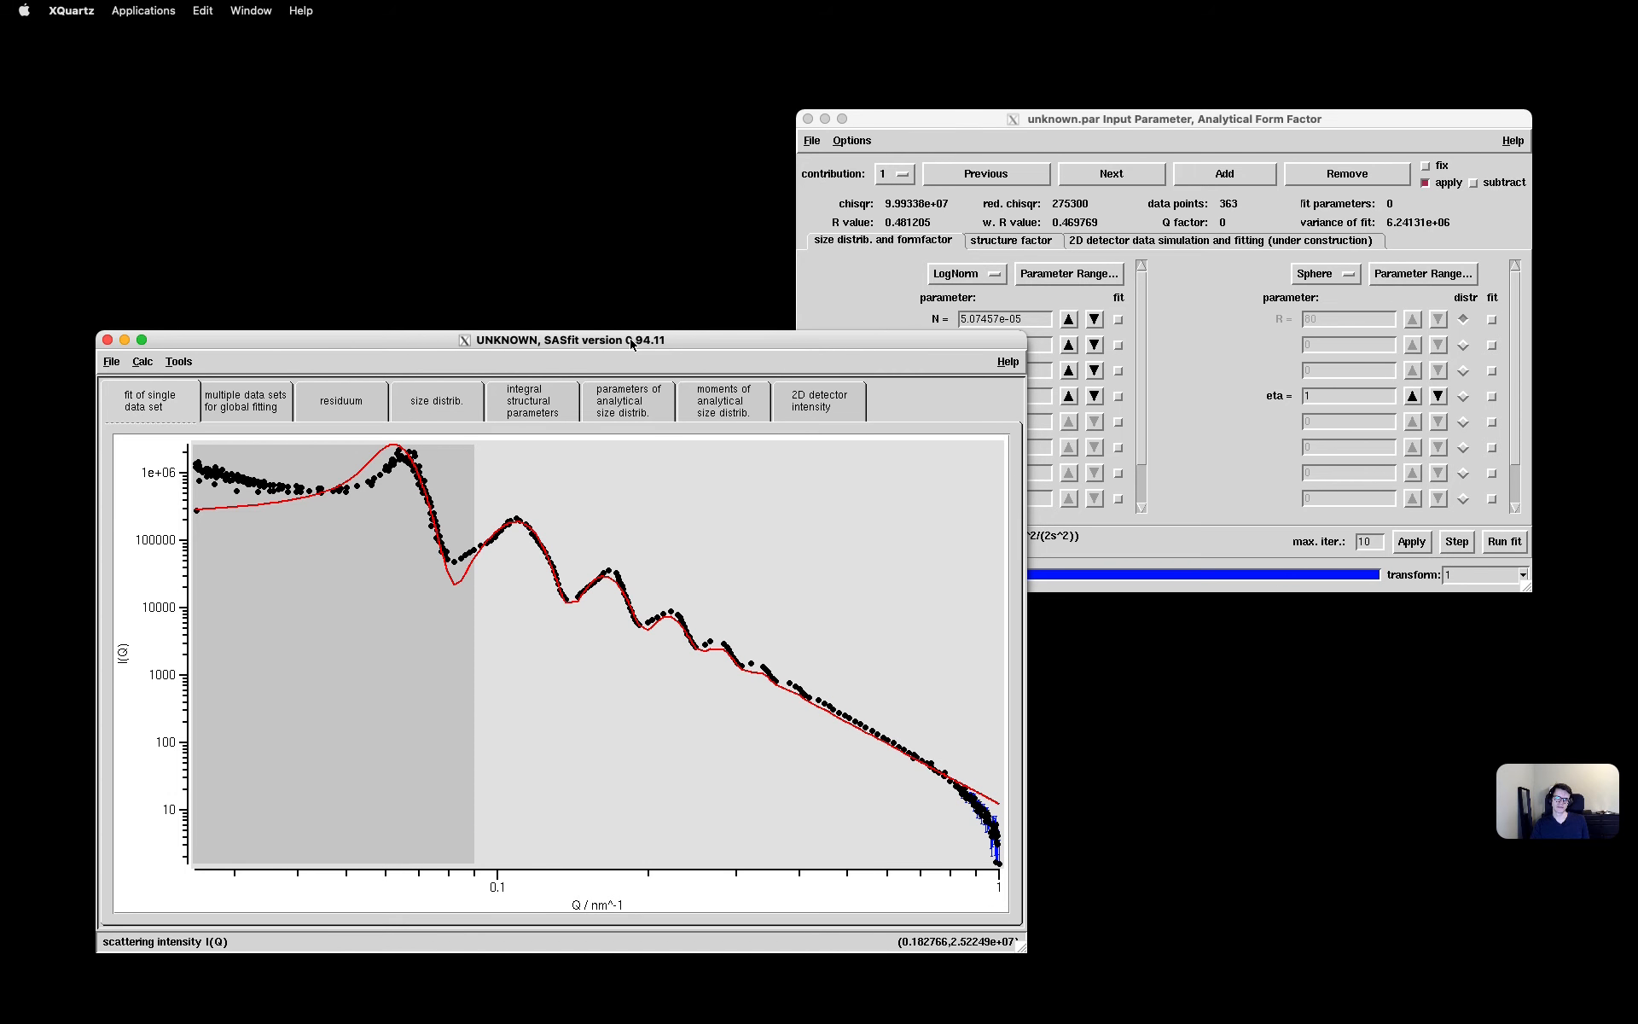
Add a second scattering contribution and choose Background as its form factor
{"action": "left_click", "coordinate": [981, 128]}
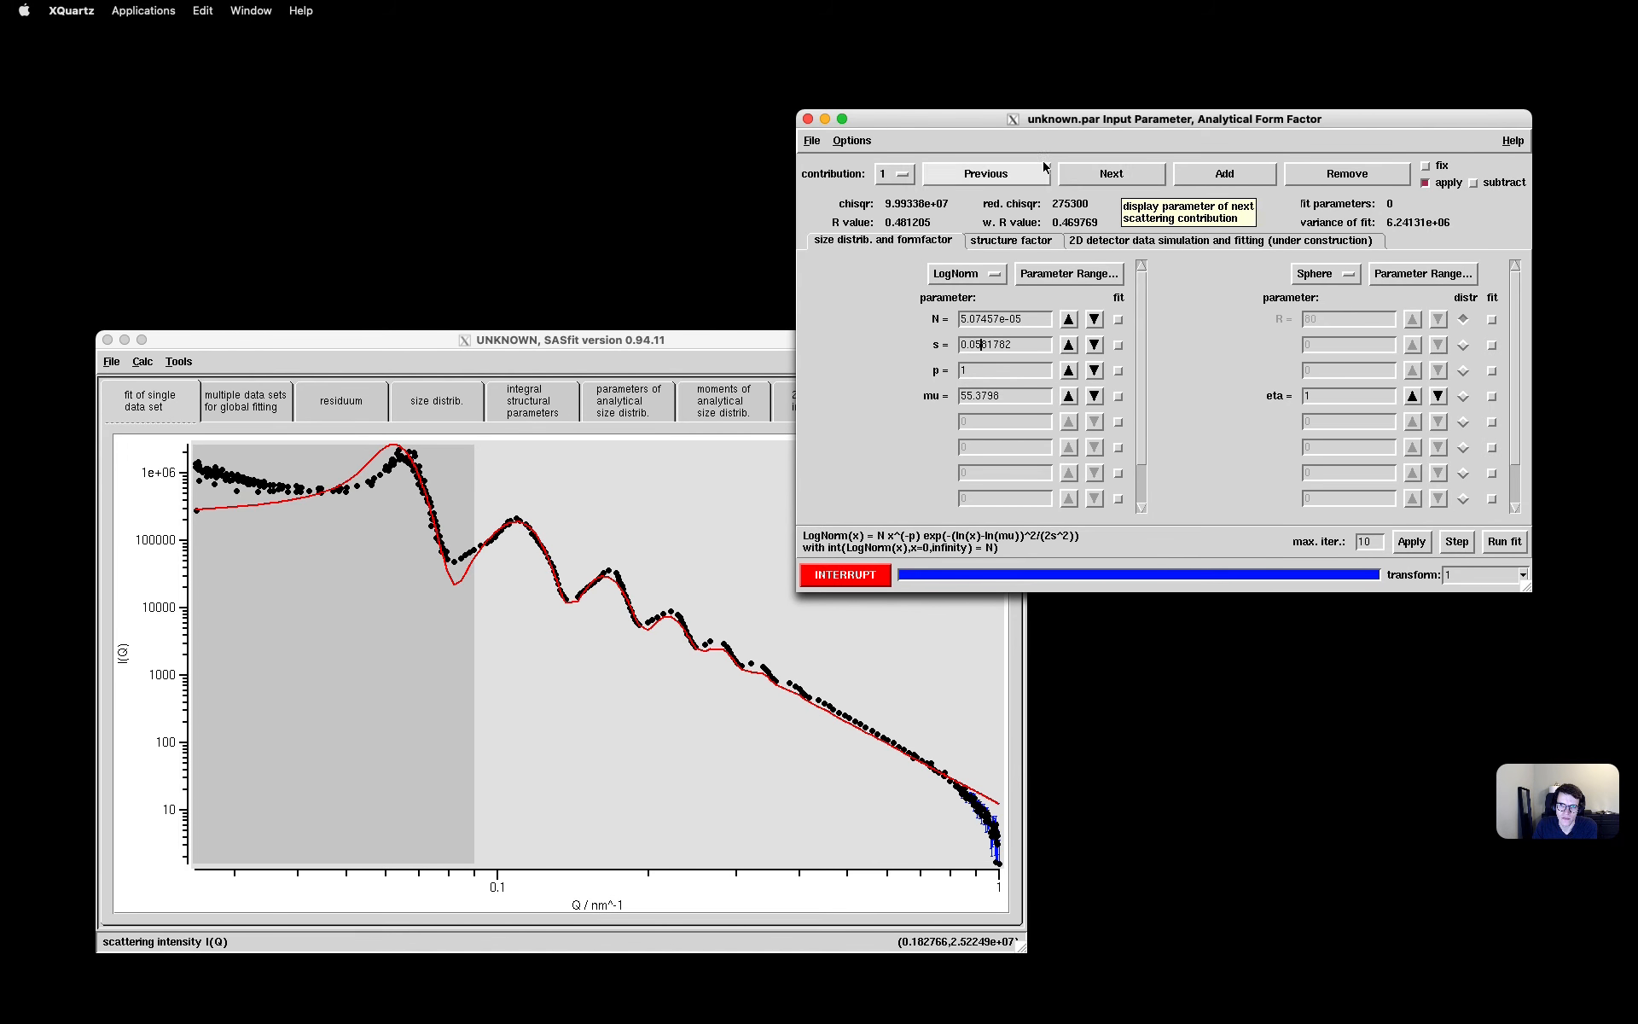
{"action": "left_click", "coordinate": [1219, 176]}
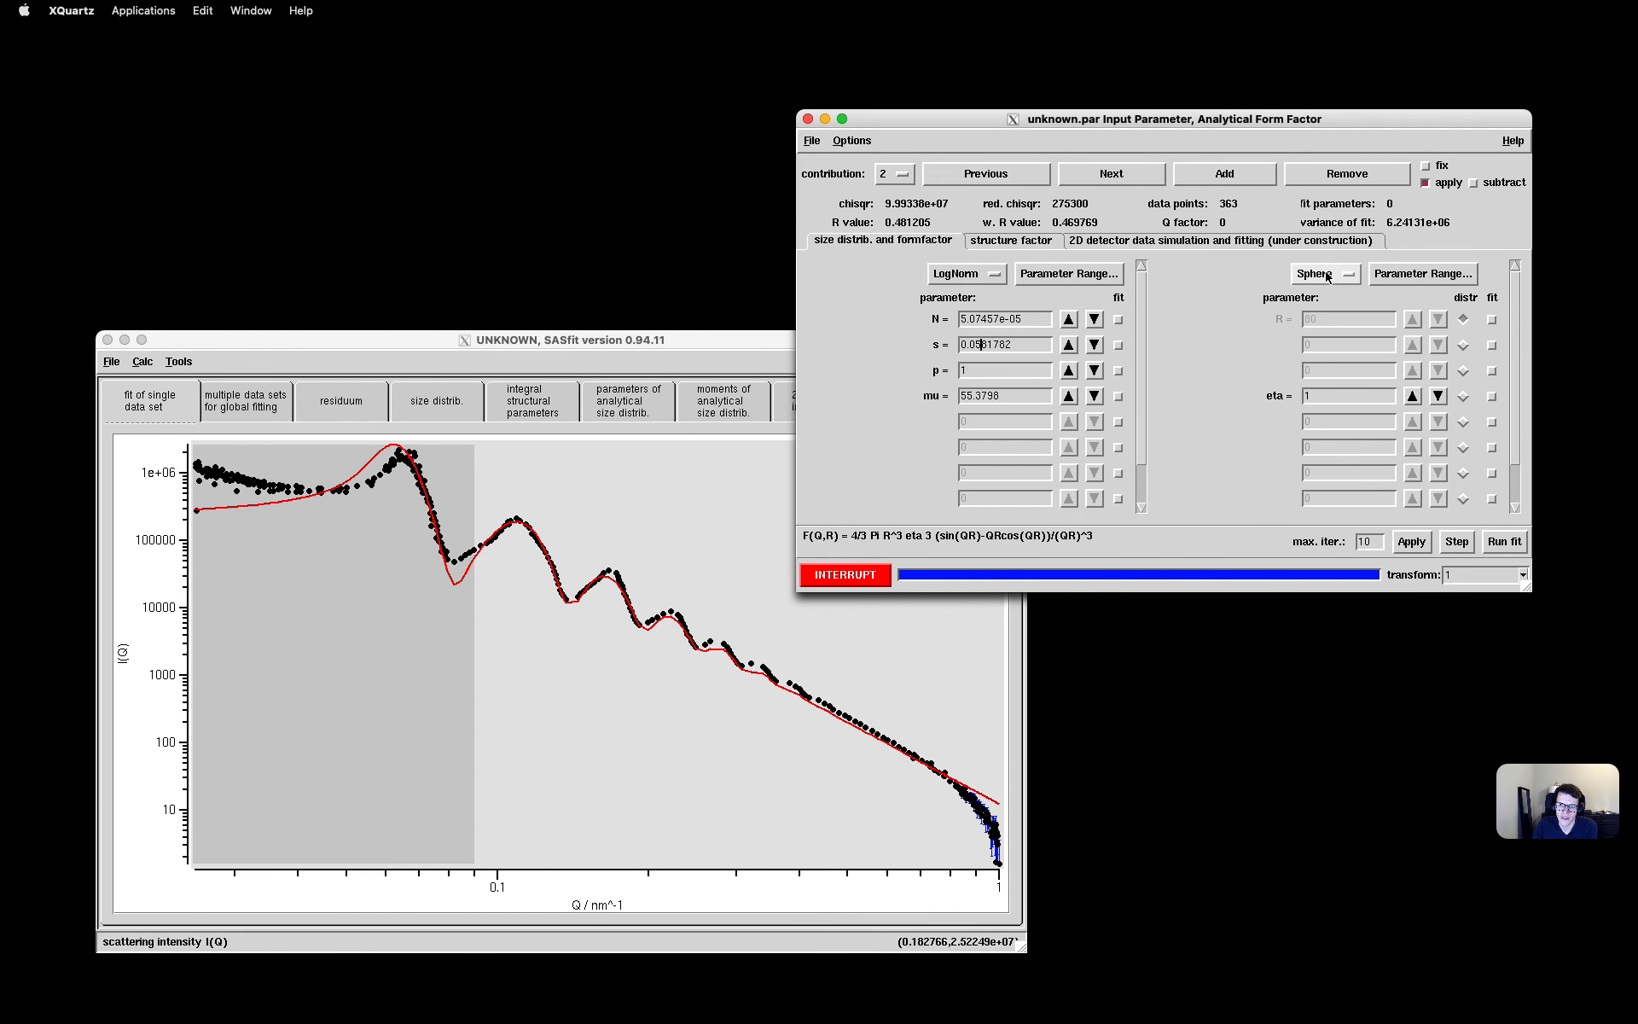
{"action": "left_click", "coordinate": [990, 276]}
{"action": "left_click", "coordinate": [980, 218]}
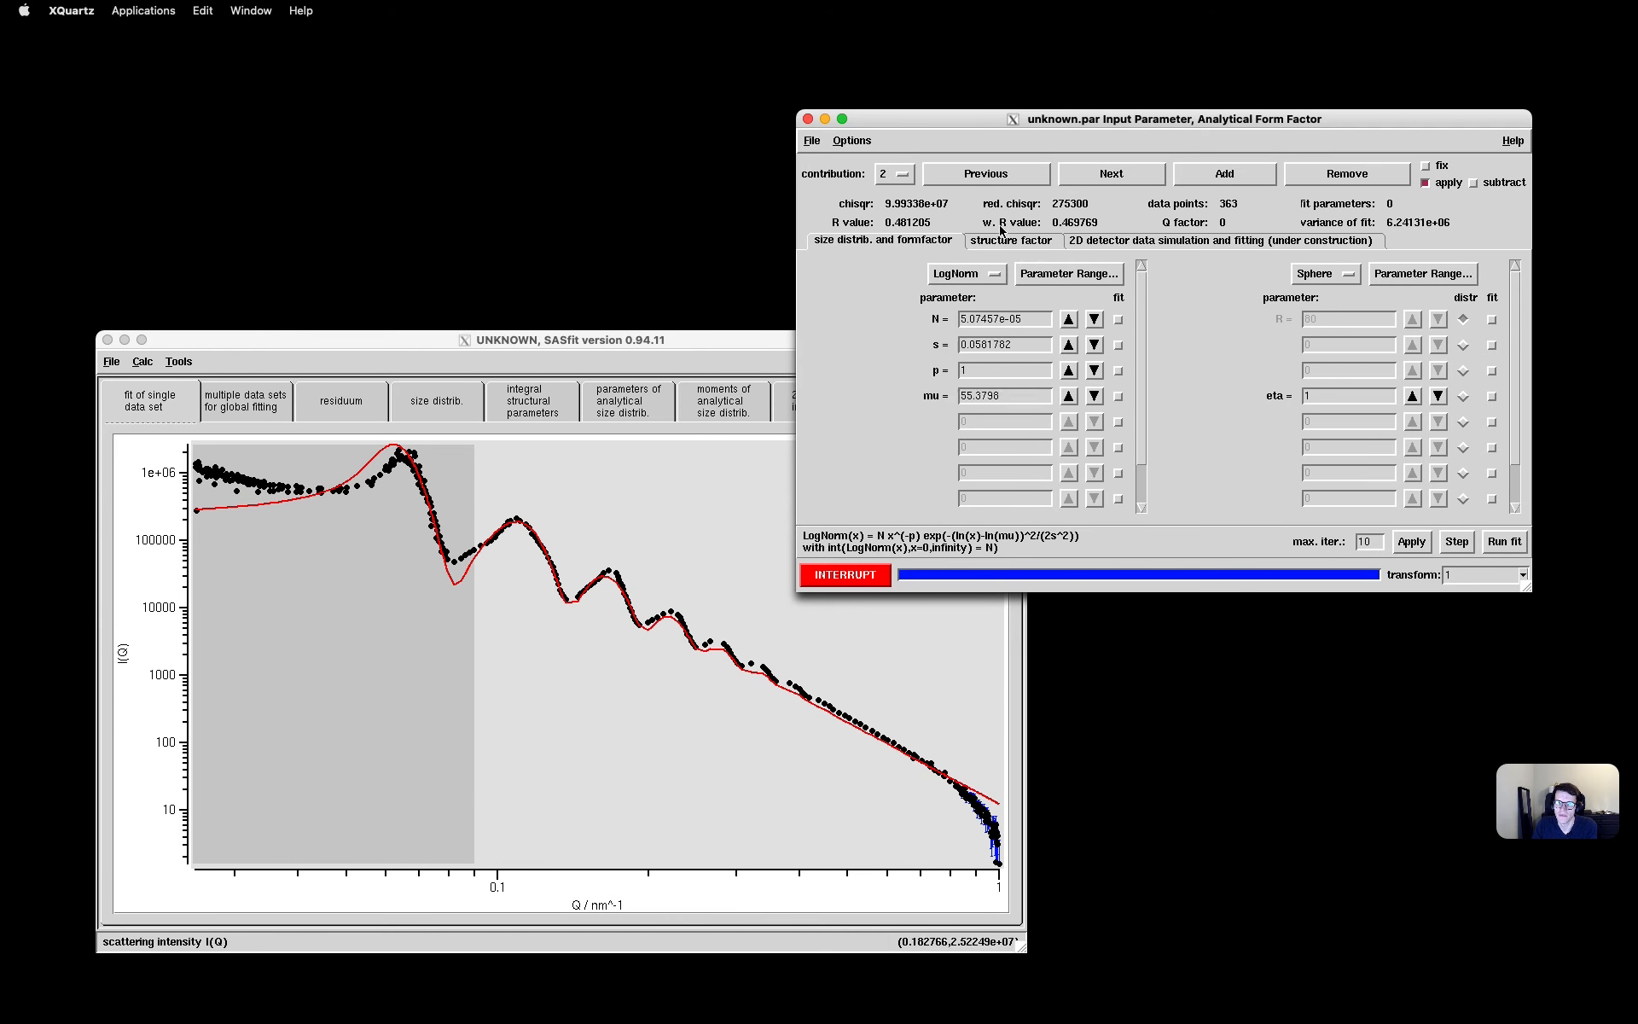
{"action": "left_click", "coordinate": [1329, 281]}
{"action": "left_click", "coordinate": [1368, 291]}
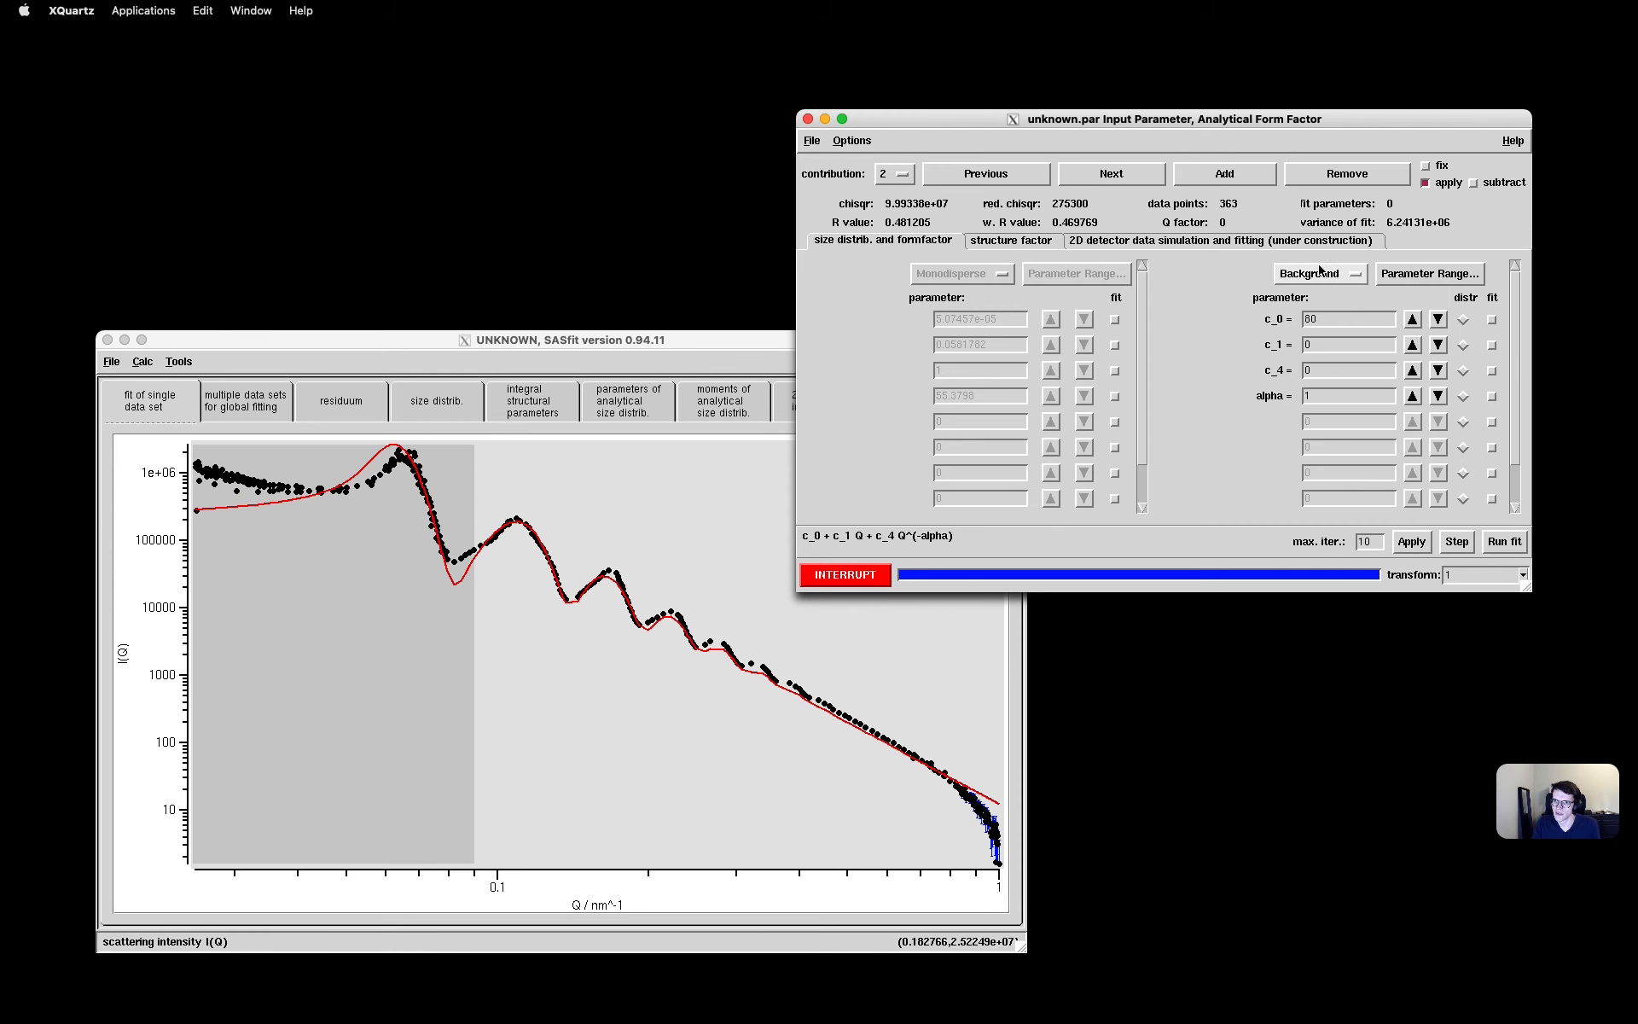
Set the background constant c_0 to 1, clear the low-Q selection, and recalculate the model over all data
{"action": "left_click_drag", "start_coordinate": [1331, 319], "coordinate": [1289, 318]}
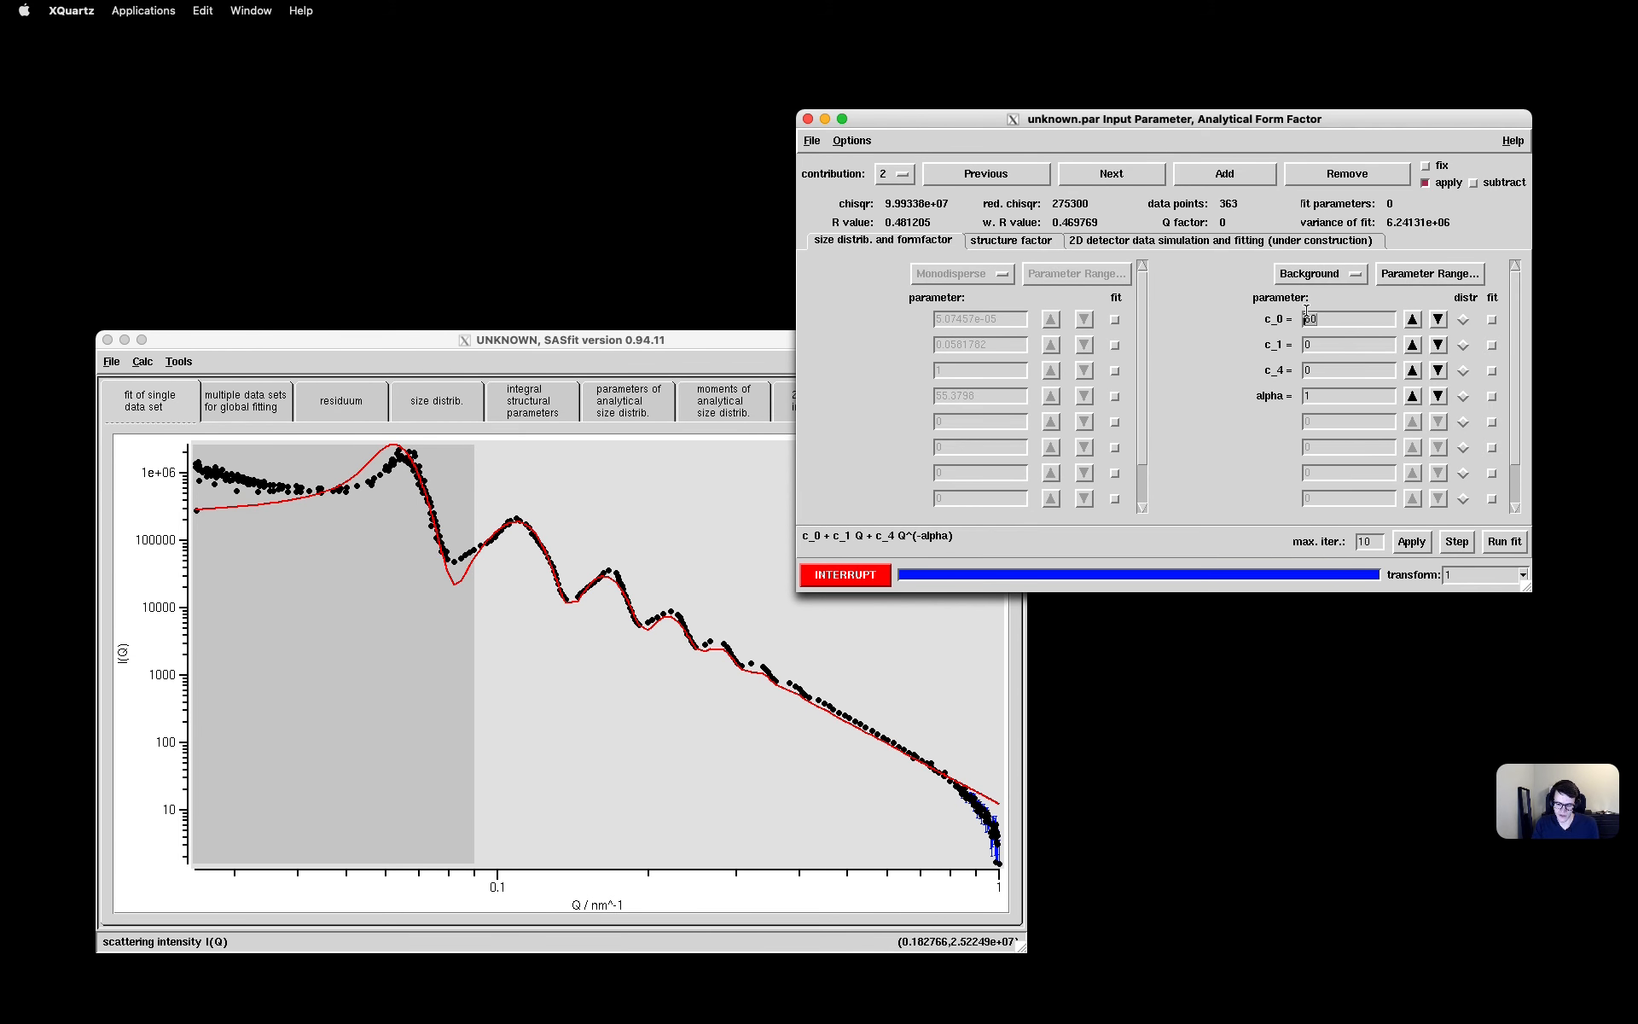
{"action": "type", "text": "0"}
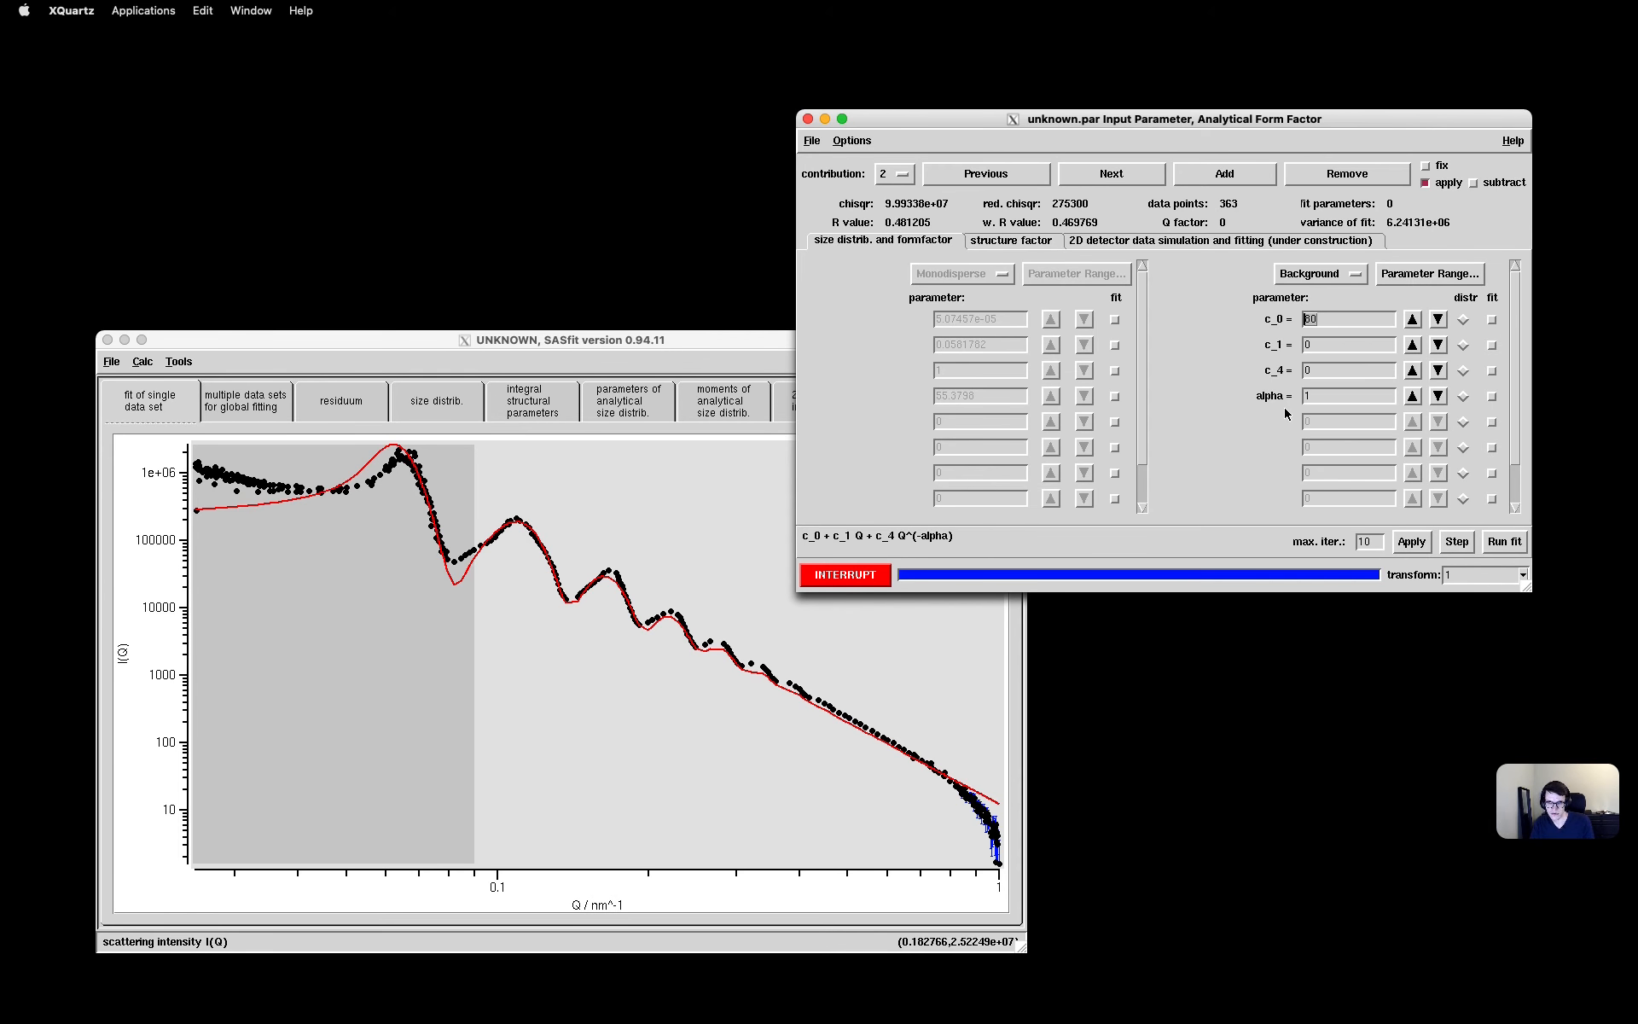
{"action": "key", "text": "BackSpace"}
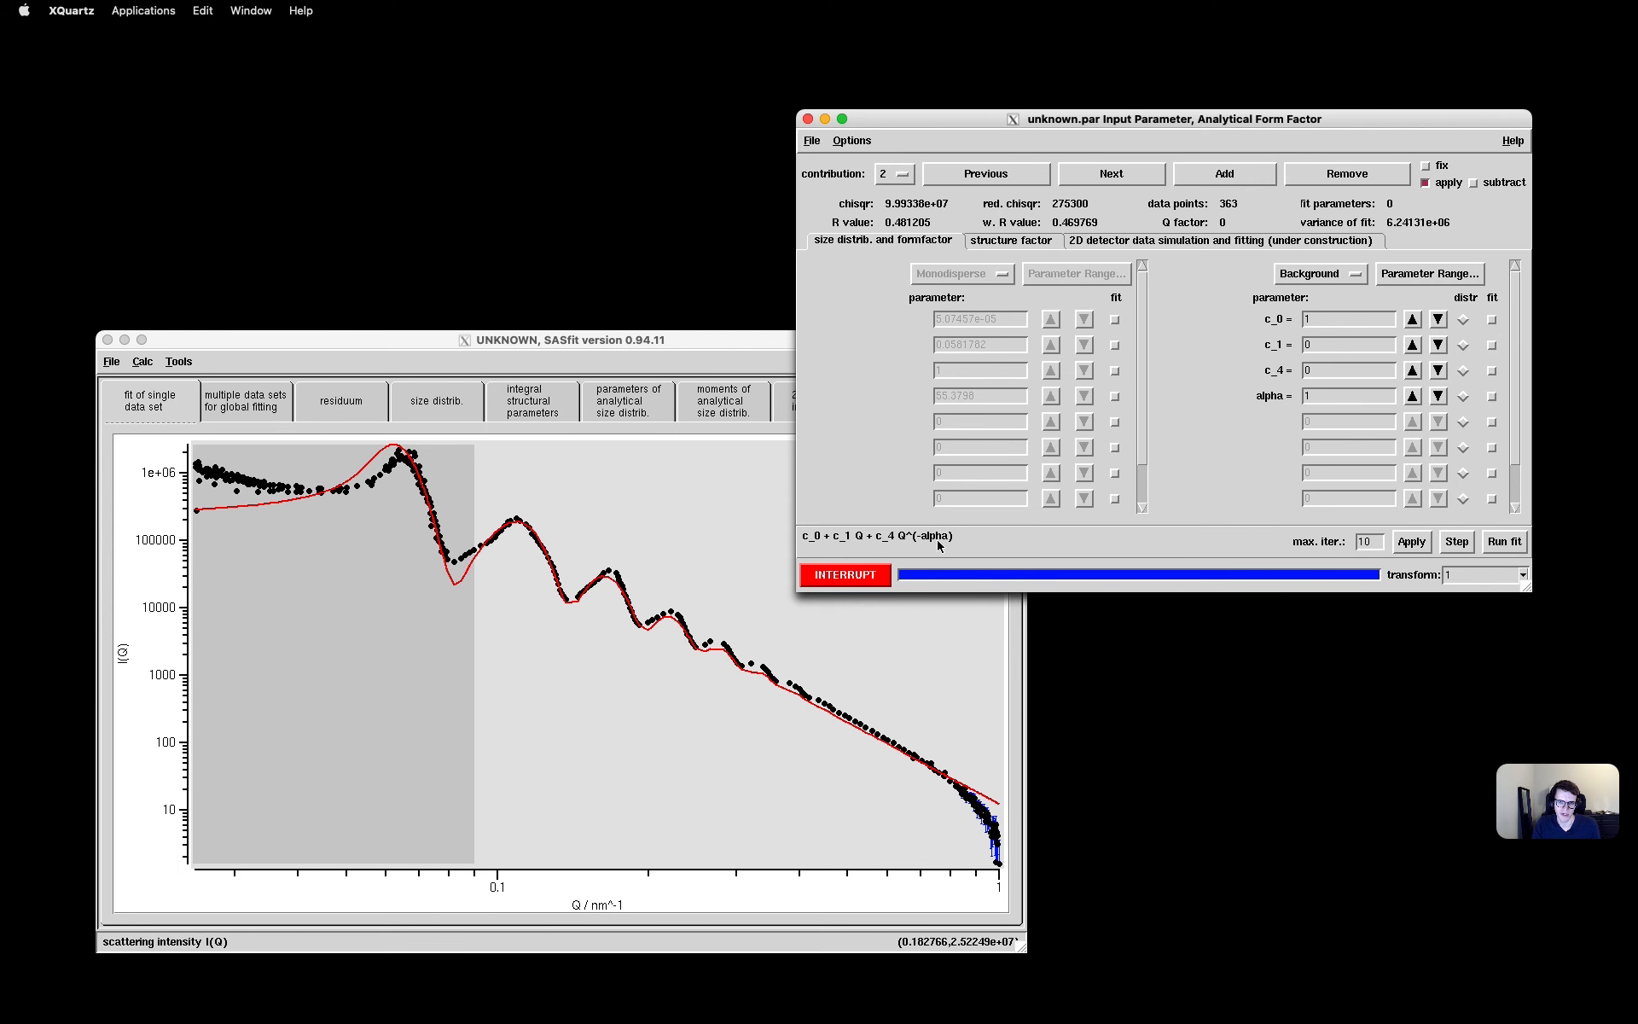
{"action": "left_click", "coordinate": [1324, 395]}
{"action": "left_click", "coordinate": [1328, 320]}
{"action": "left_click", "coordinate": [1412, 543]}
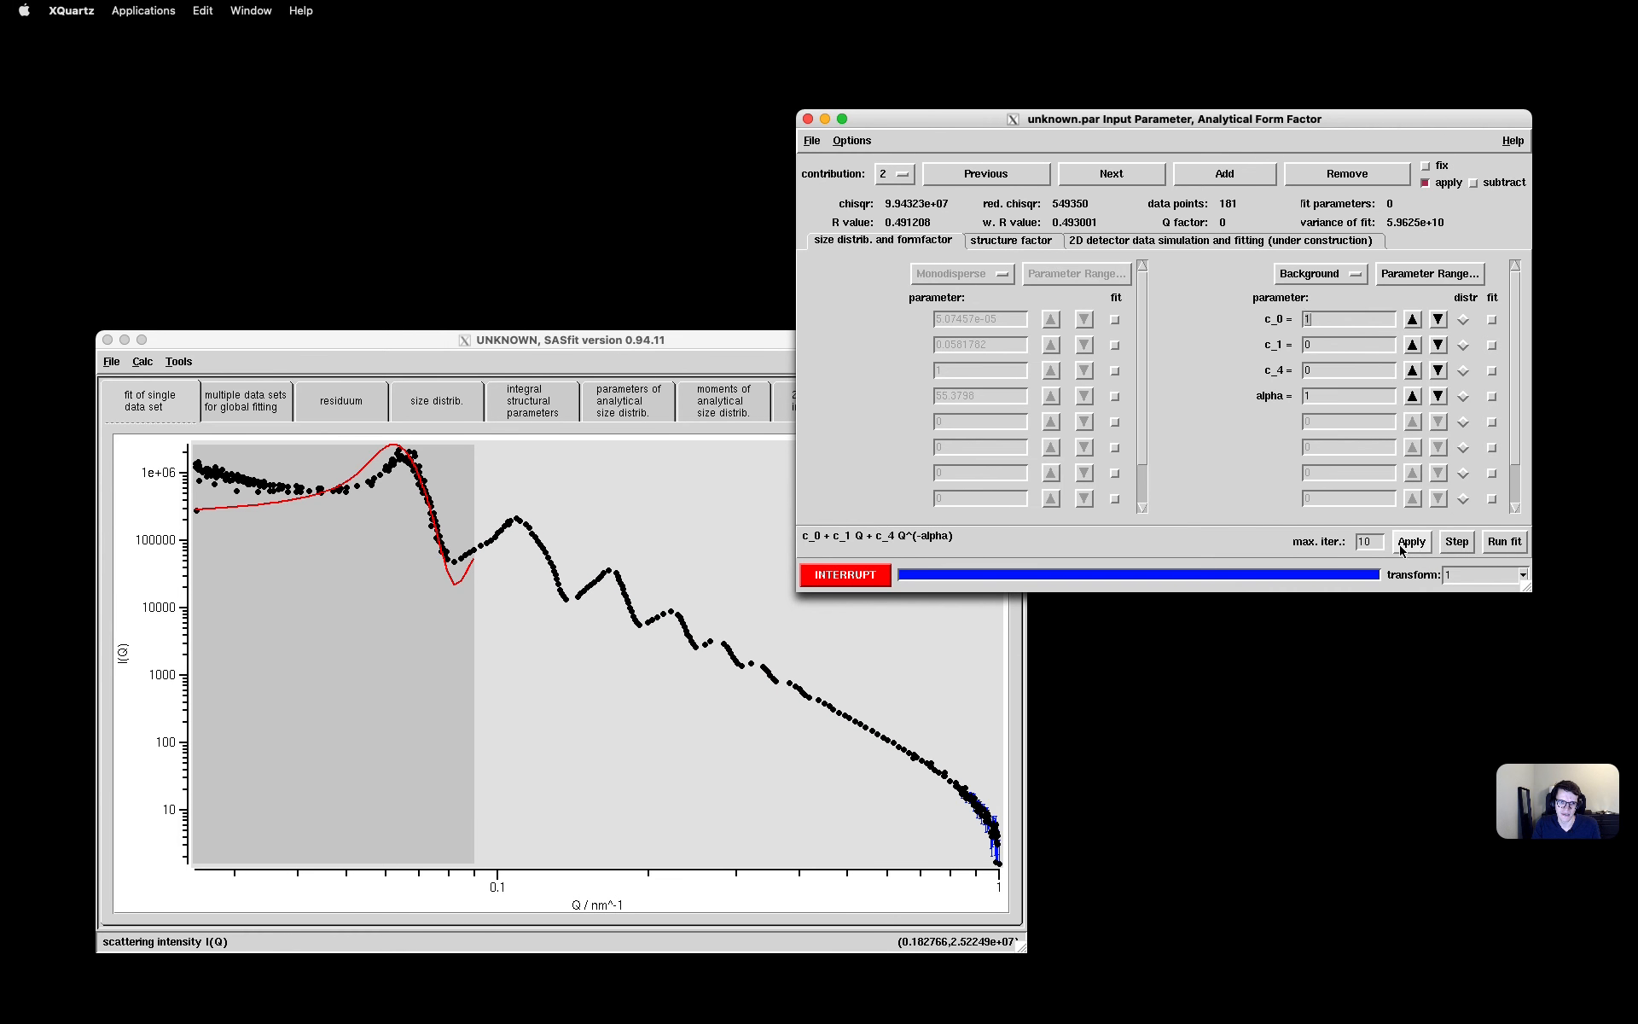
{"action": "left_click", "coordinate": [525, 644]}
{"action": "right_click", "coordinate": [531, 644]}
{"action": "left_click", "coordinate": [1419, 546]}
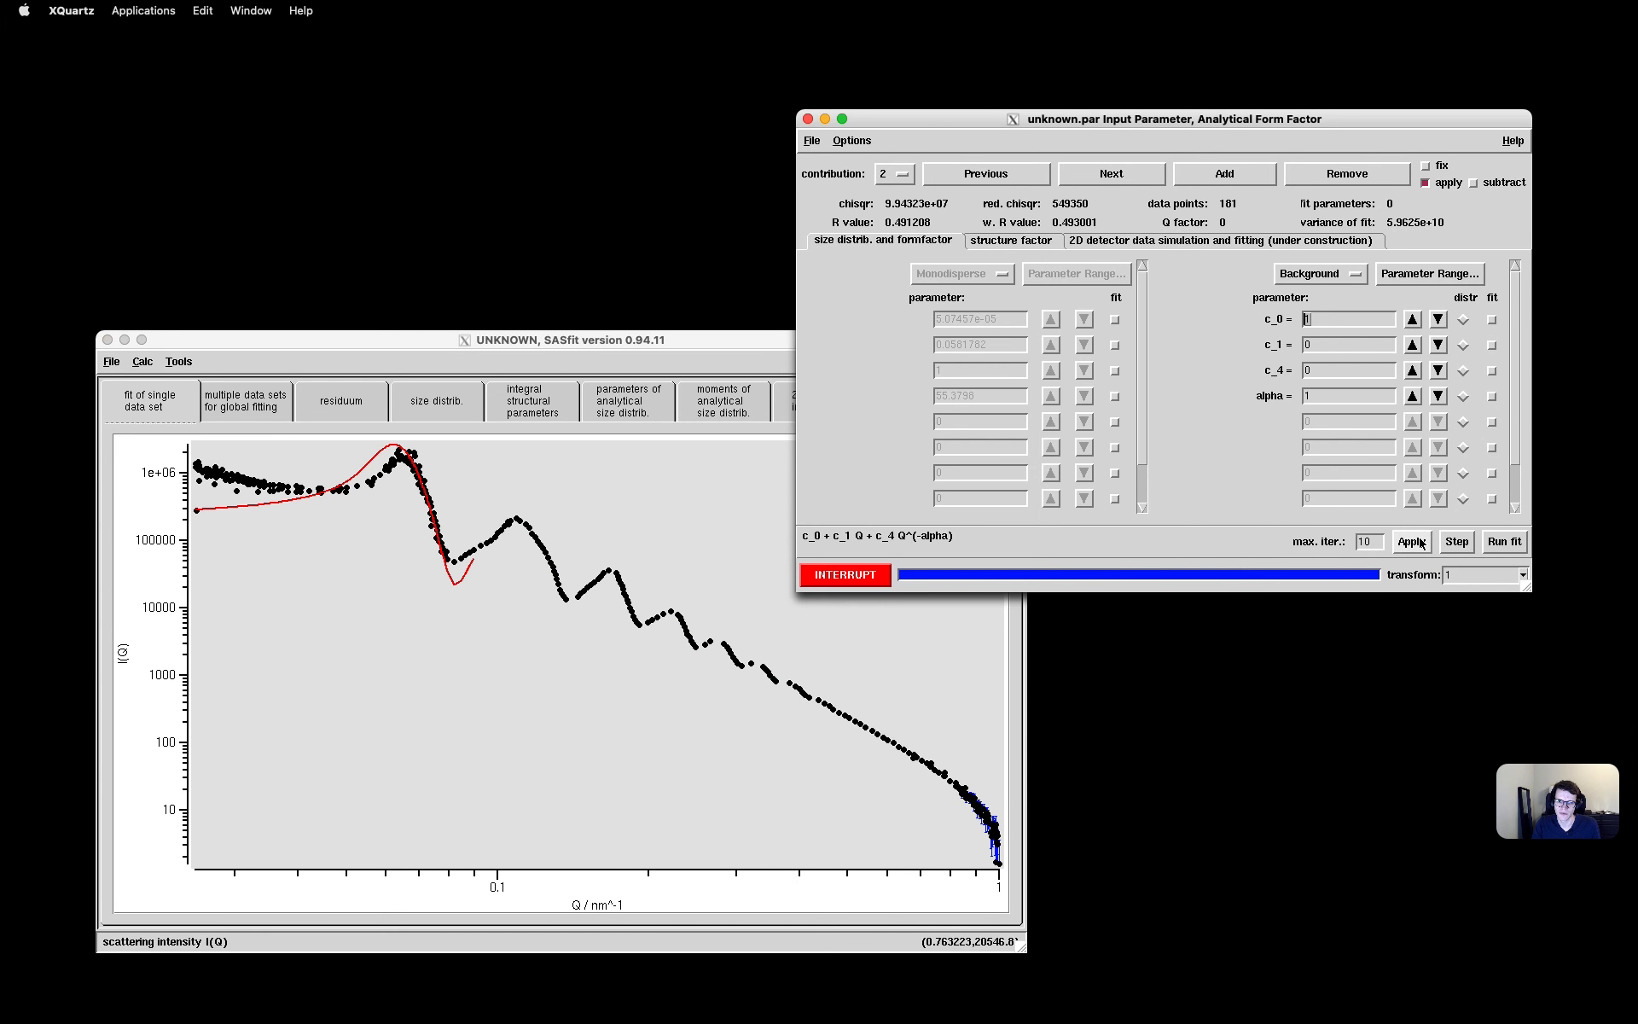
{"action": "left_click", "coordinate": [1420, 547]}
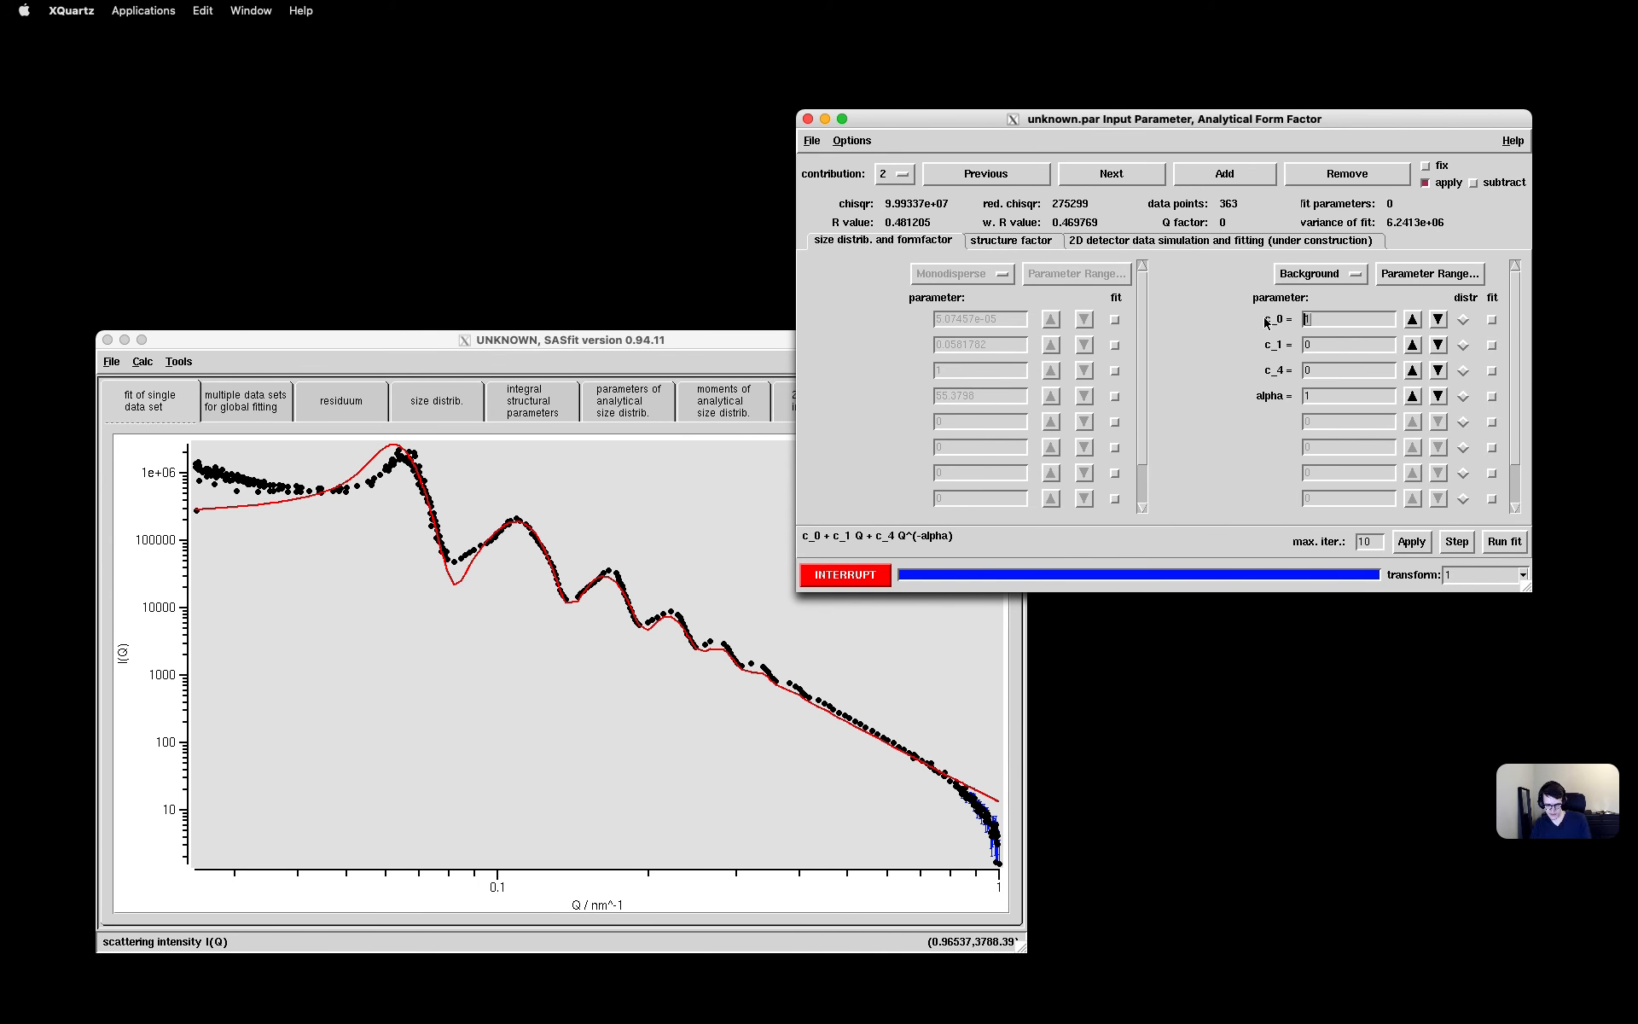
Try a background constant c_0 of 10, then set c_0 to 0 and recalculate the model
{"action": "type", "text": "0"}
{"action": "left_click", "coordinate": [1456, 541]}
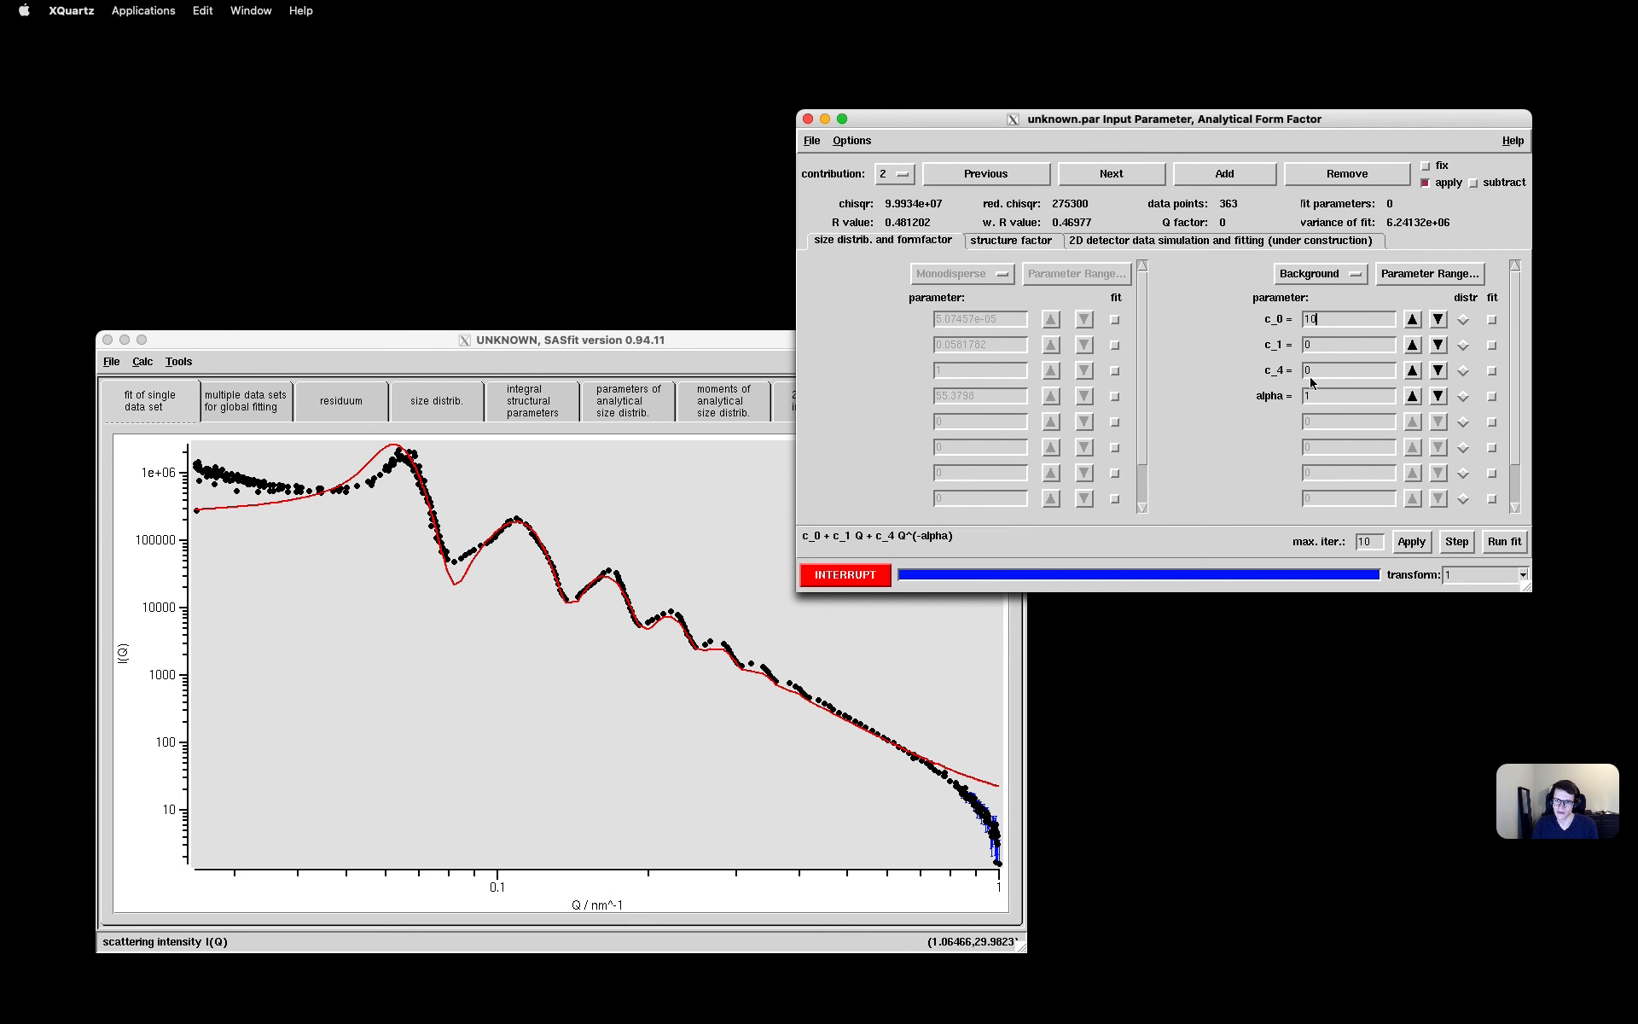
{"action": "left_click_drag", "start_coordinate": [1318, 319], "coordinate": [1293, 320]}
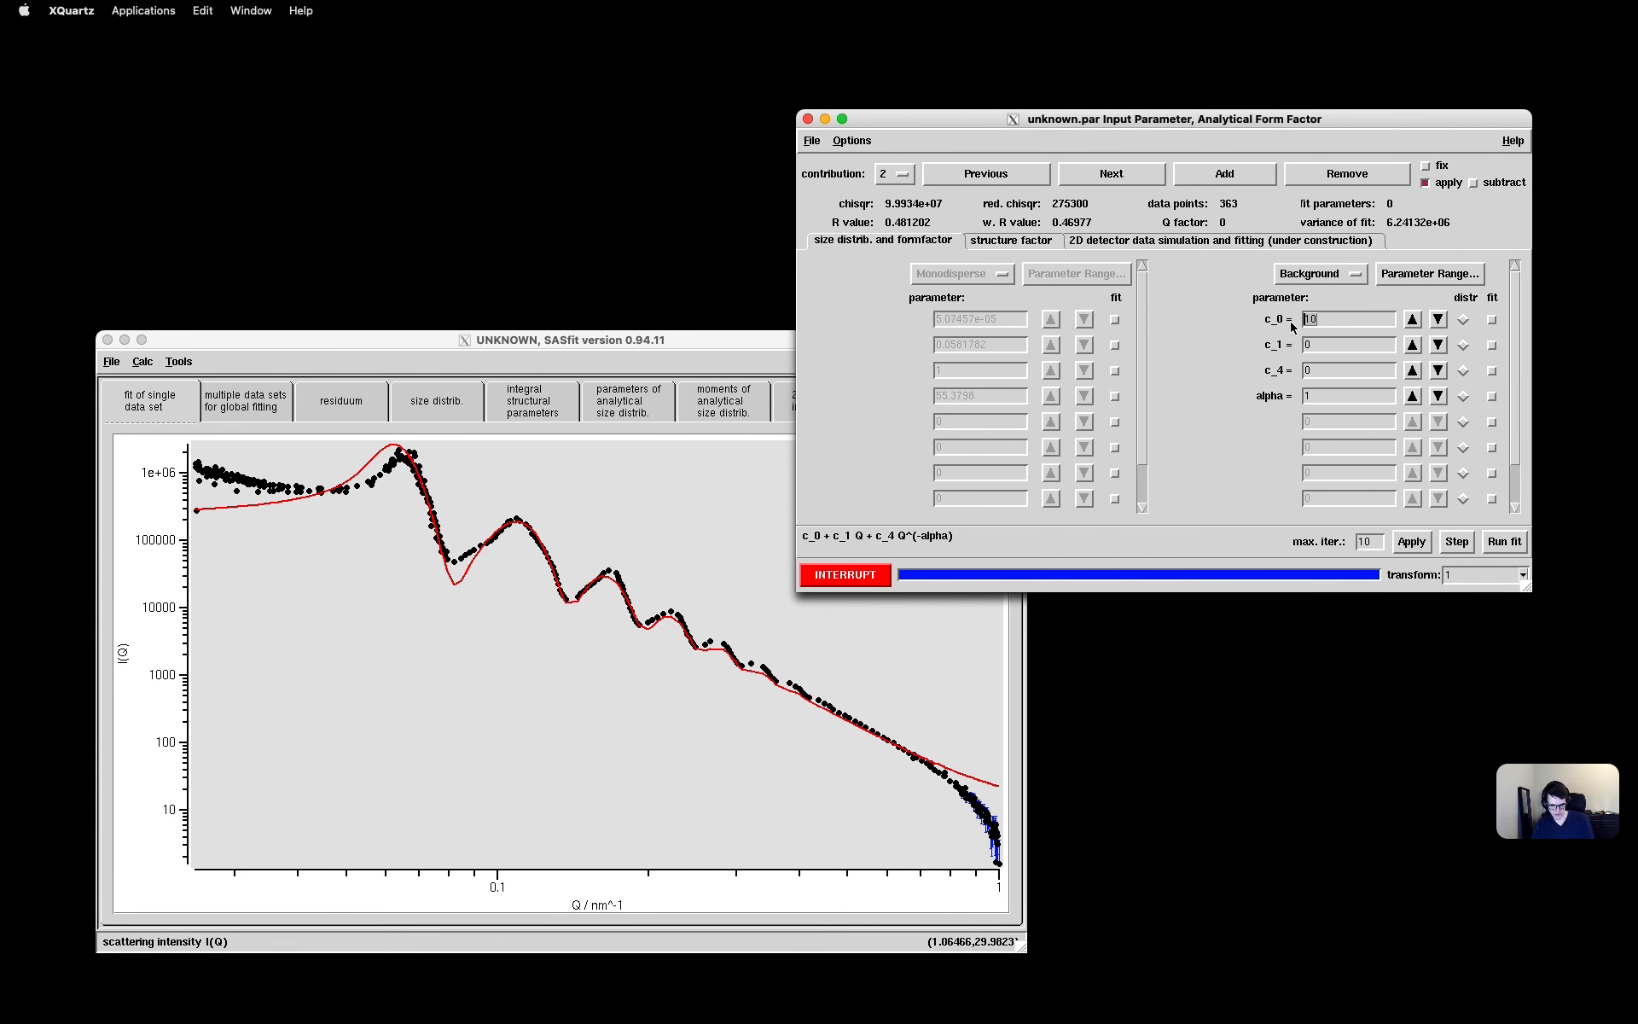
{"action": "type", "text": "0"}
{"action": "key", "text": "Return"}
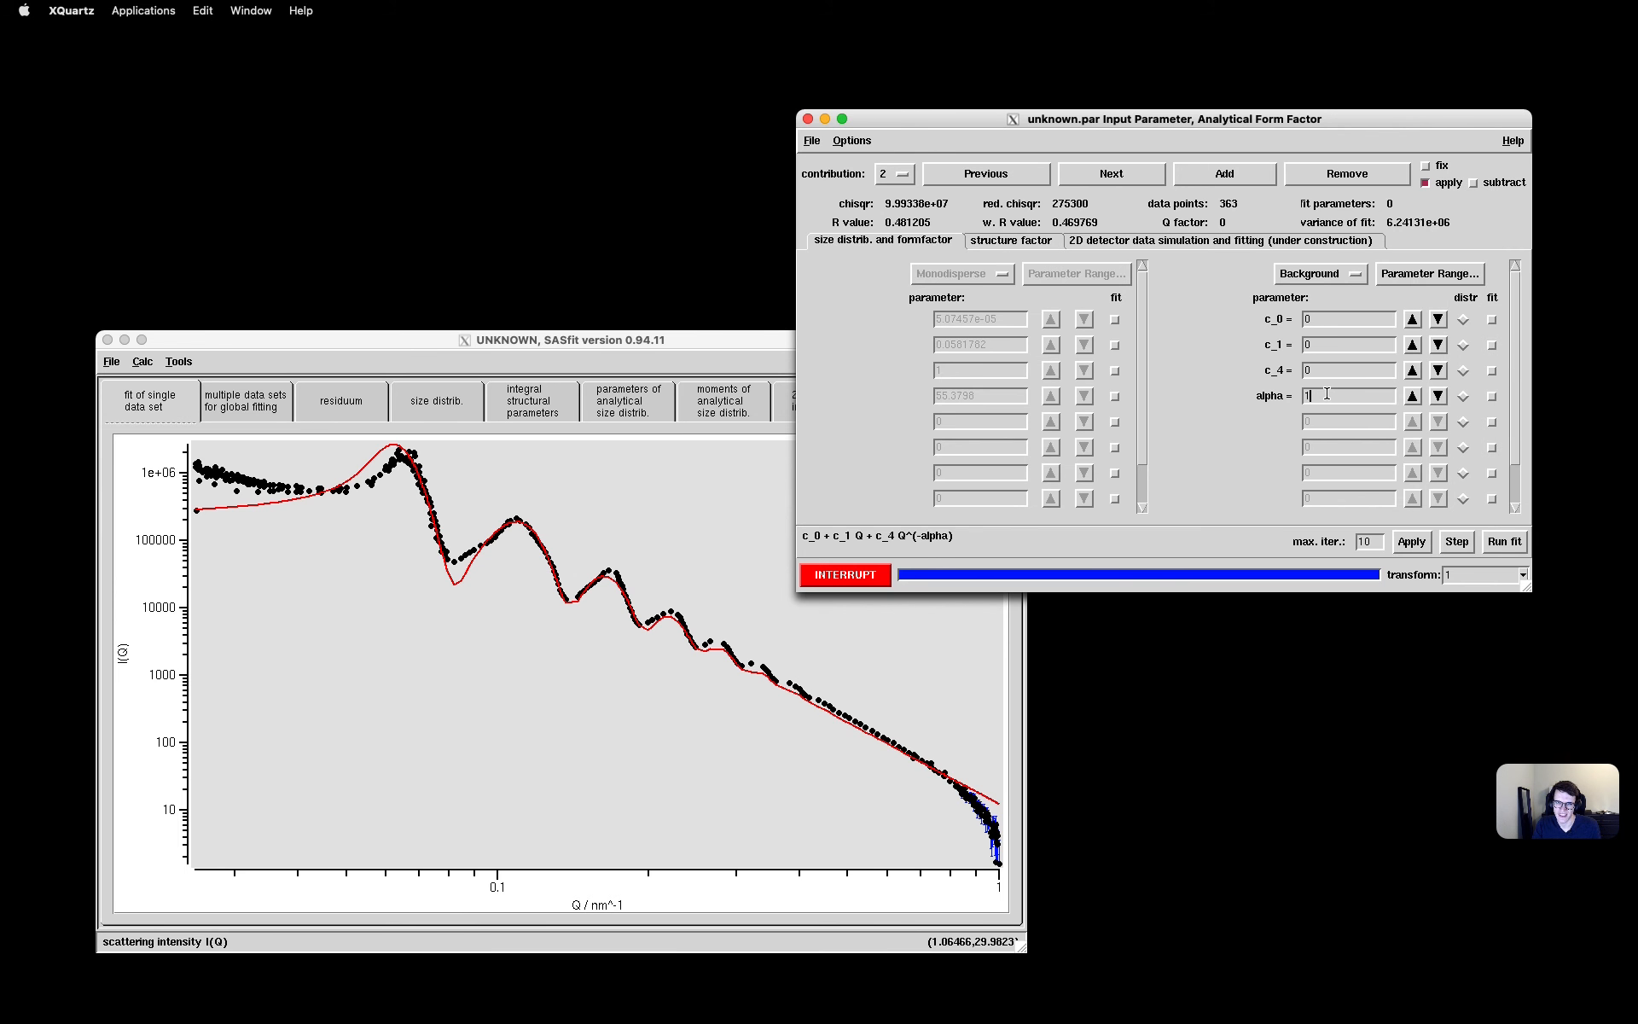
Set the background's power-law term to c_4 = 1 with exponent alpha = 4 and recalculate the model
{"action": "key", "text": "Return"}
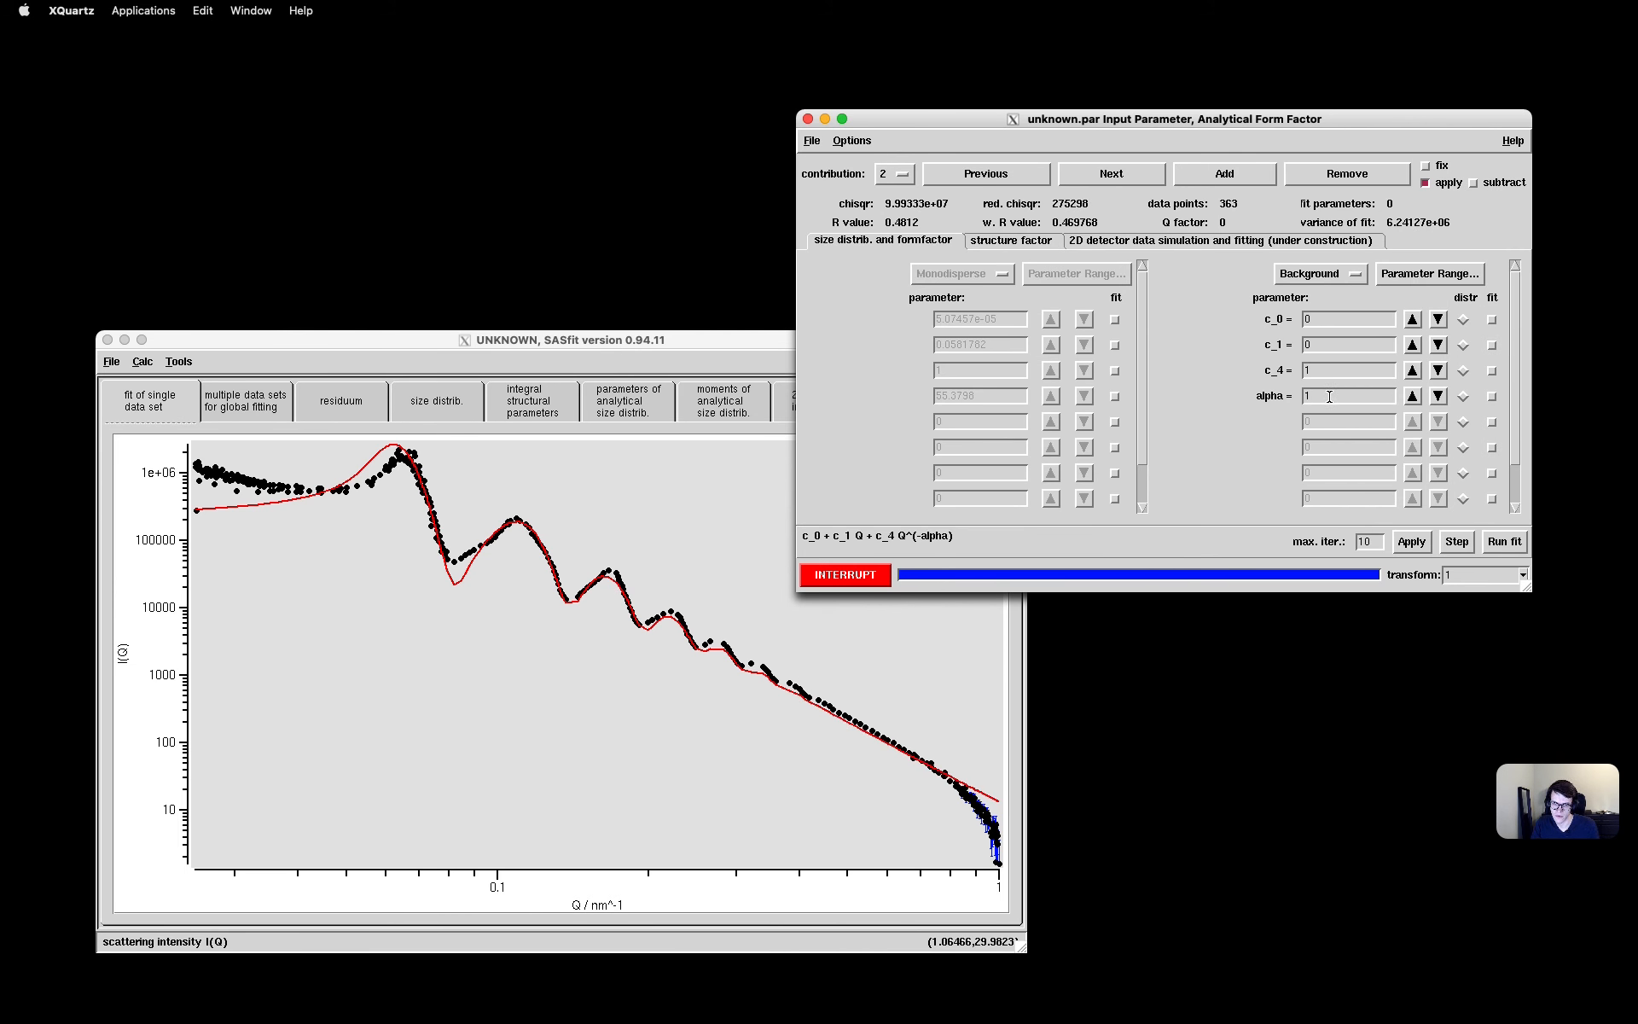
{"action": "left_click_drag", "start_coordinate": [1324, 397], "coordinate": [1288, 400]}
{"action": "type", "text": "0"}
{"action": "left_click", "coordinate": [1326, 344]}
{"action": "left_click", "coordinate": [1297, 397]}
{"action": "left_click", "coordinate": [1318, 373]}
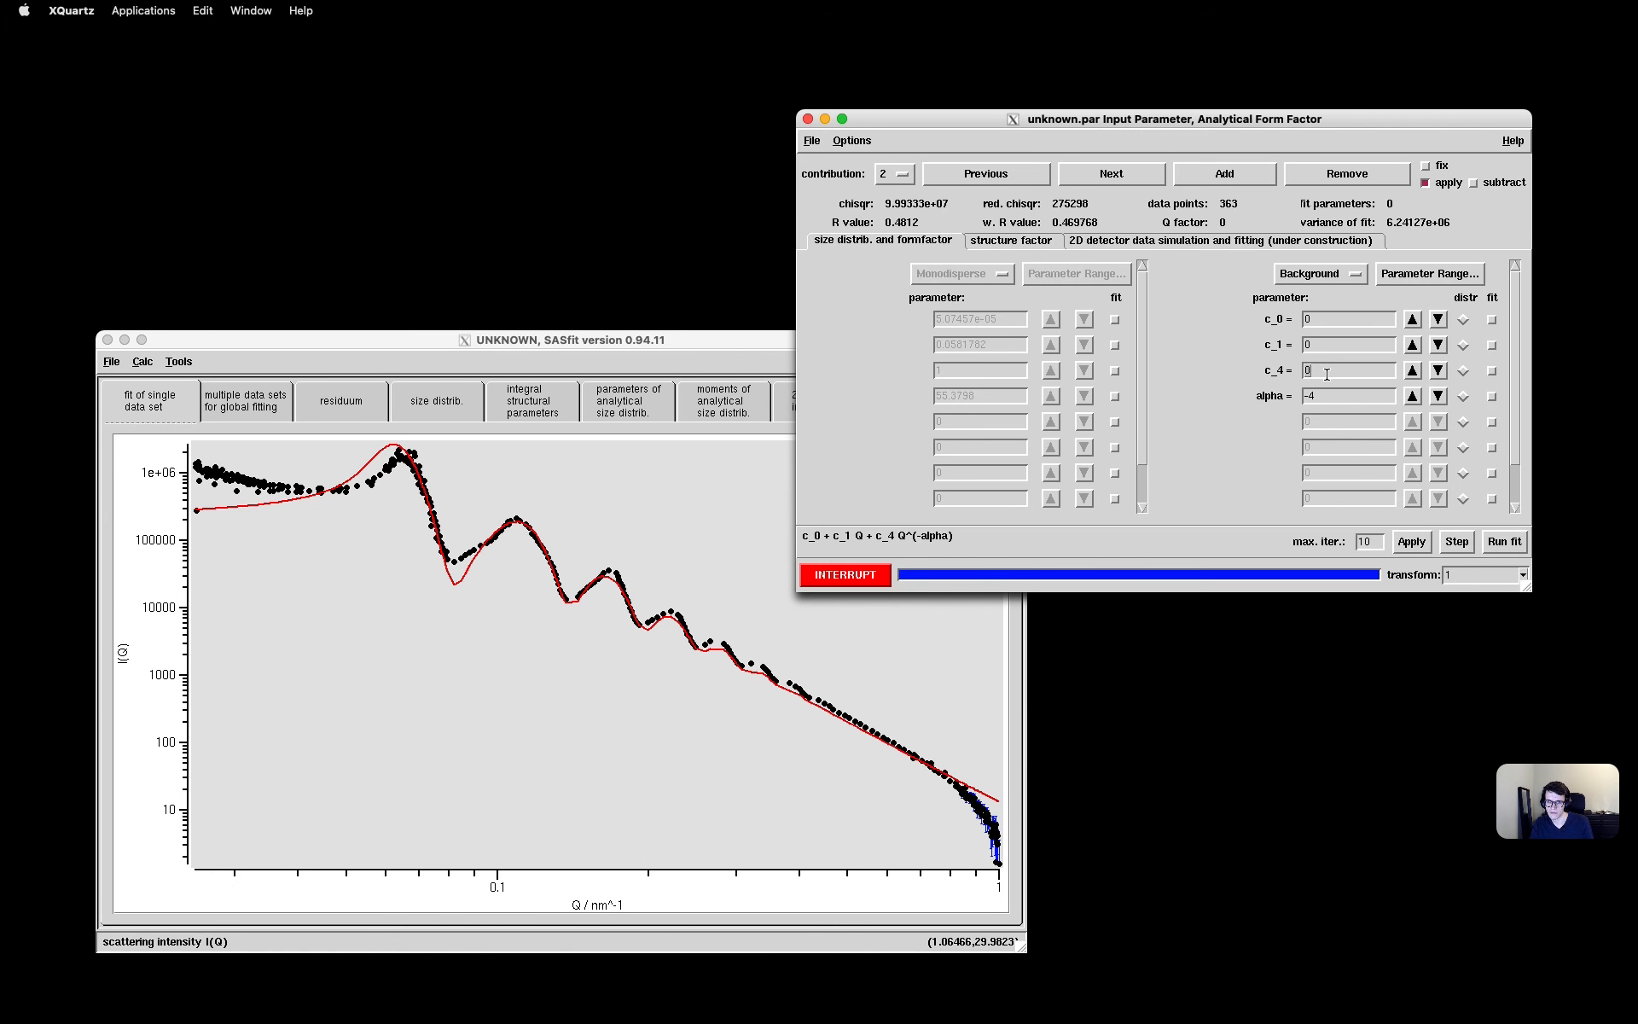
{"action": "left_click", "coordinate": [1303, 394]}
{"action": "double_click", "coordinate": [1318, 369]}
{"action": "key", "text": "Return"}
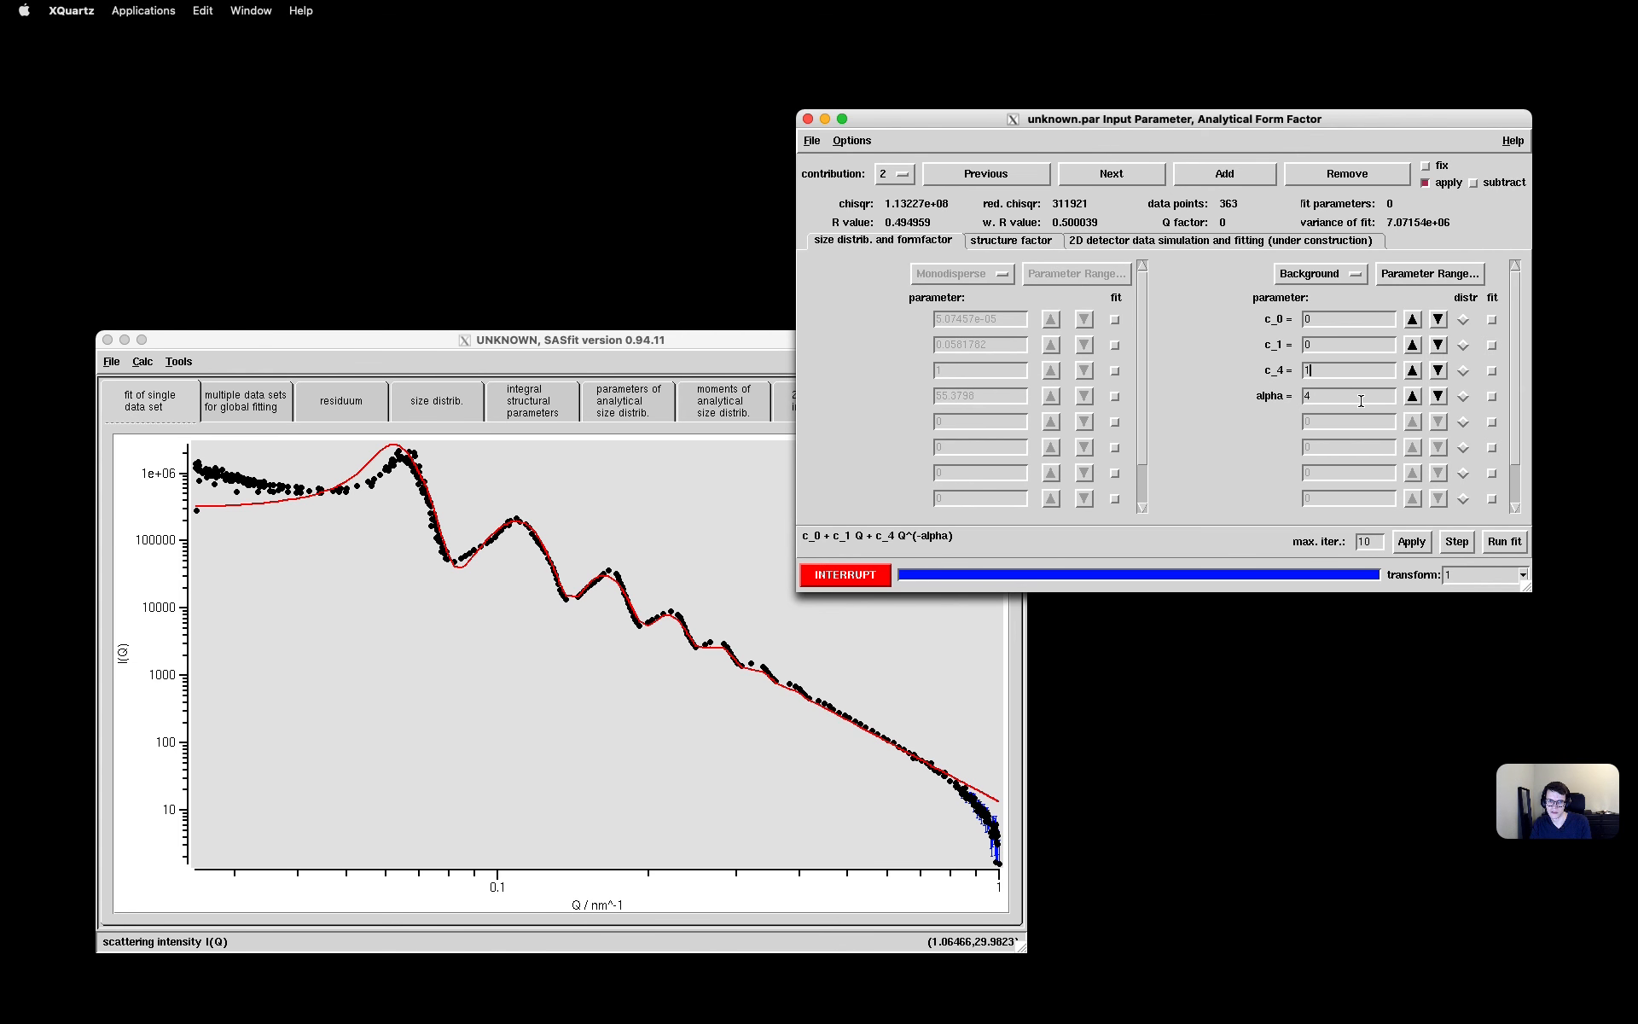
Recalculate the model without the background contribution, then include it again for comparison
{"action": "left_click", "coordinate": [1425, 182]}
{"action": "left_click", "coordinate": [1412, 542]}
{"action": "left_click", "coordinate": [1425, 182]}
{"action": "left_click", "coordinate": [1412, 542]}
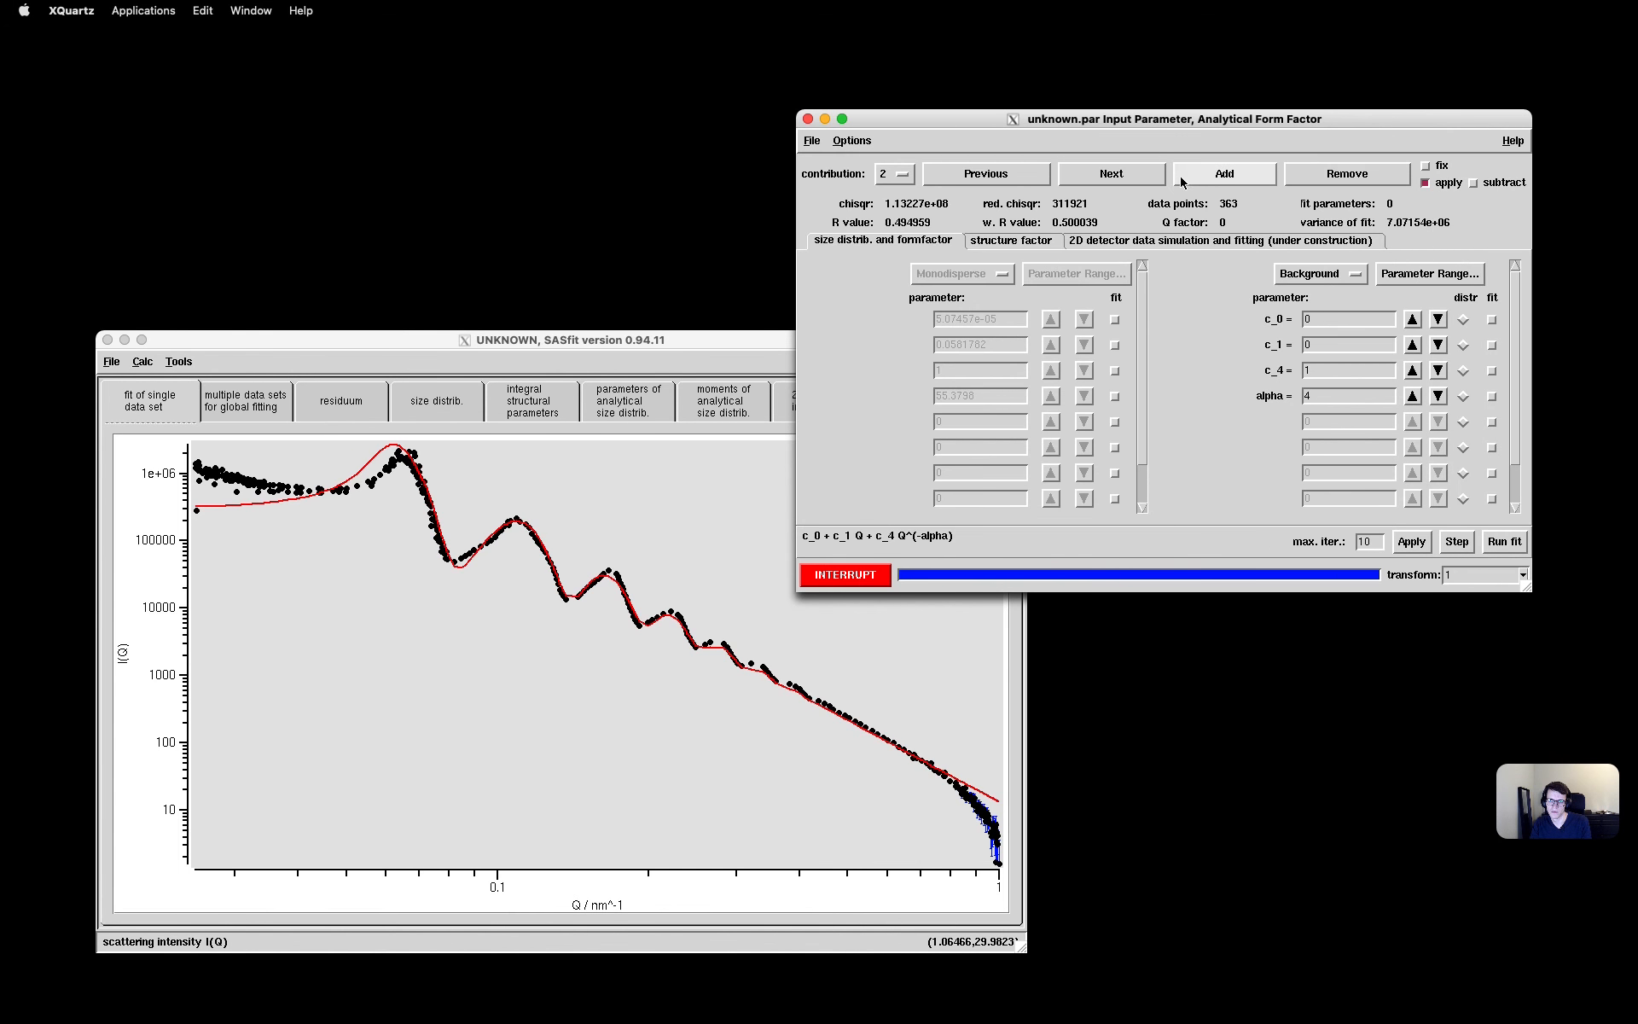
Exclude the sphere contribution to plot the background contribution alone, then include the spheres again and recalculate
{"action": "left_click", "coordinate": [1109, 175]}
{"action": "left_click", "coordinate": [1442, 183]}
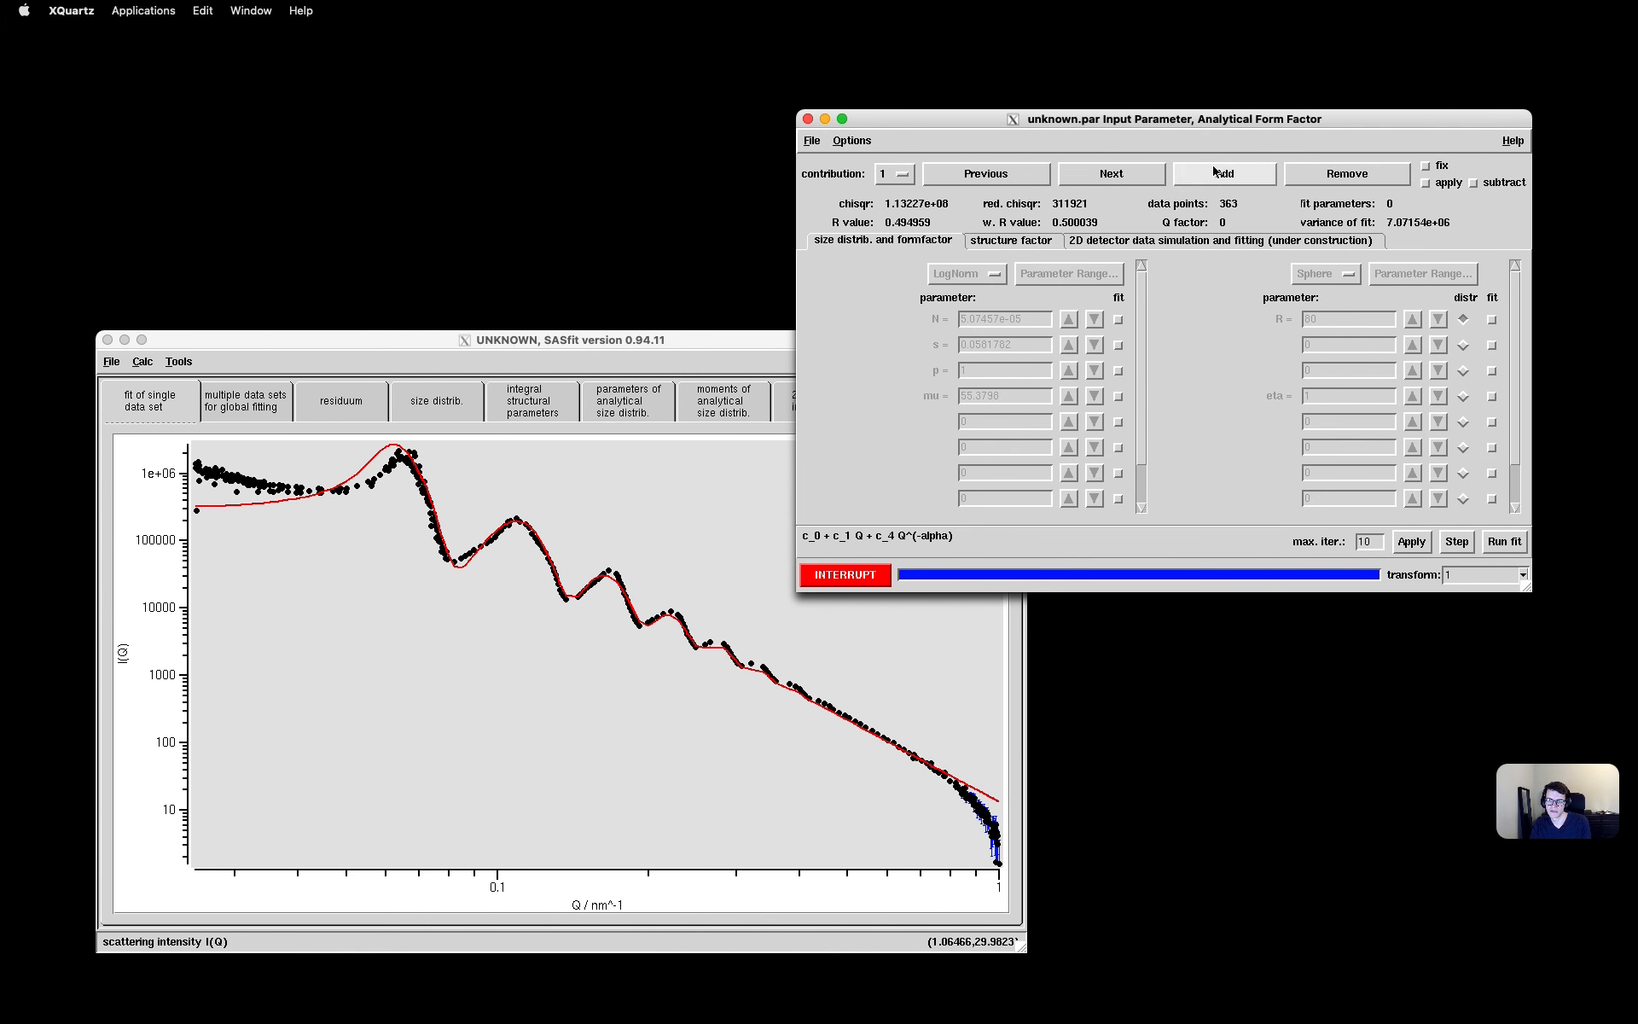
{"action": "left_click", "coordinate": [1118, 173]}
{"action": "left_click", "coordinate": [1414, 544]}
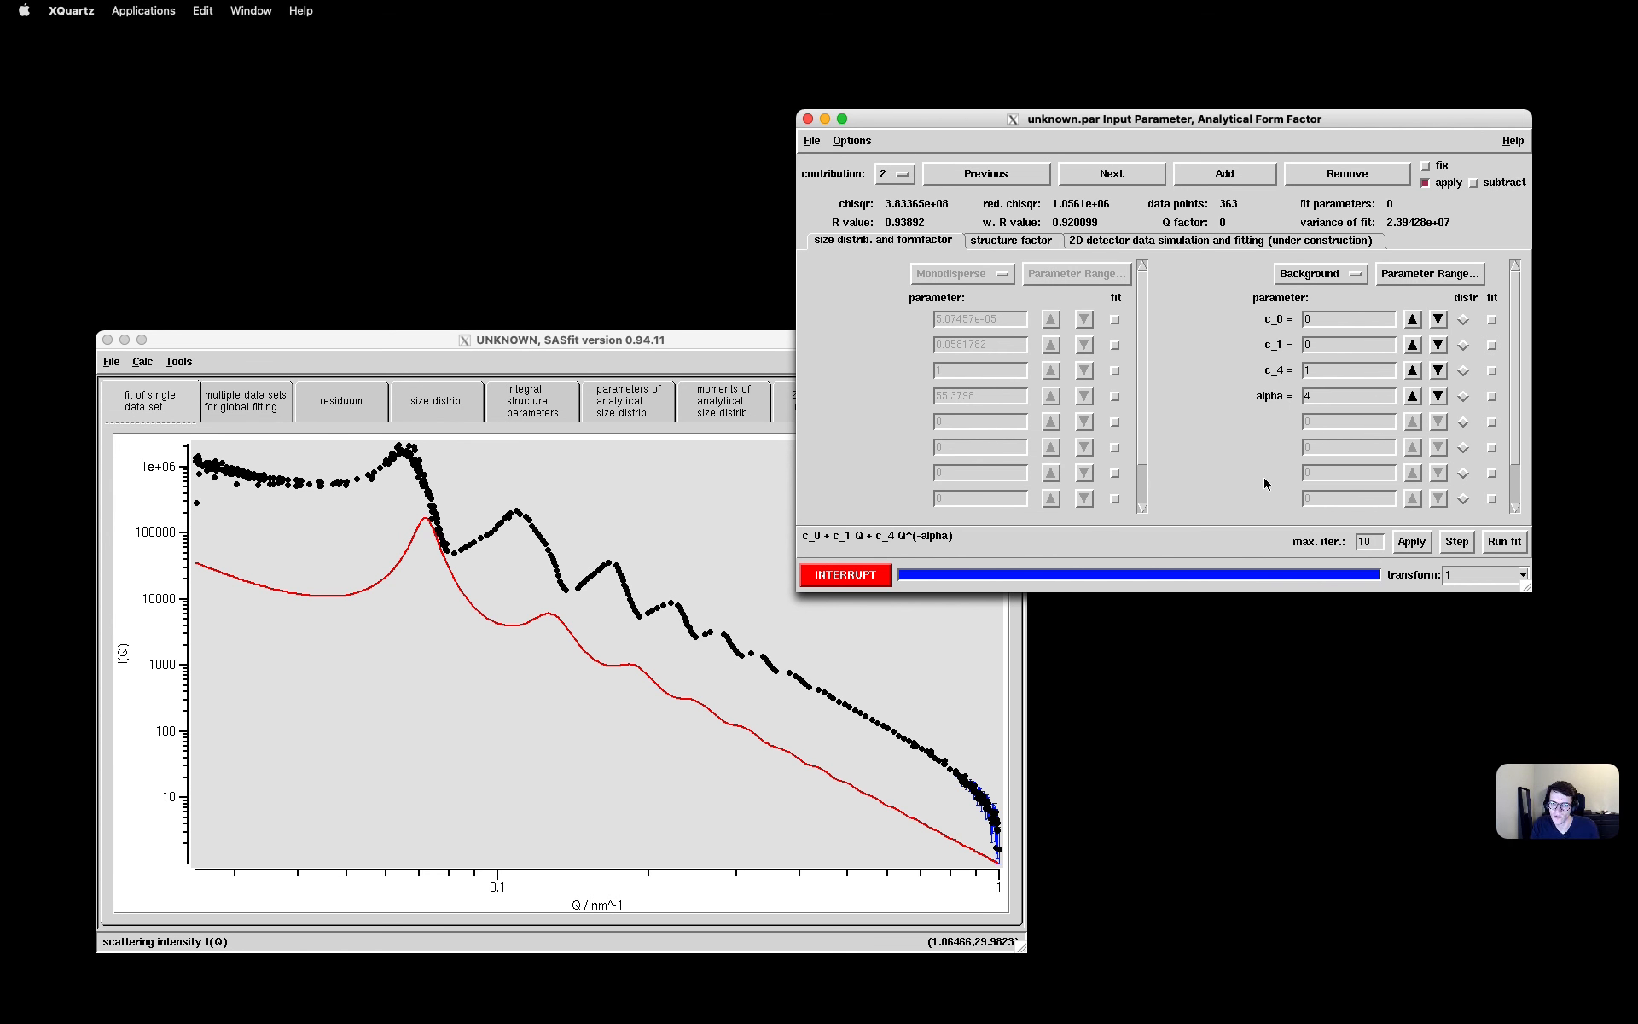
{"action": "left_click", "coordinate": [1041, 173]}
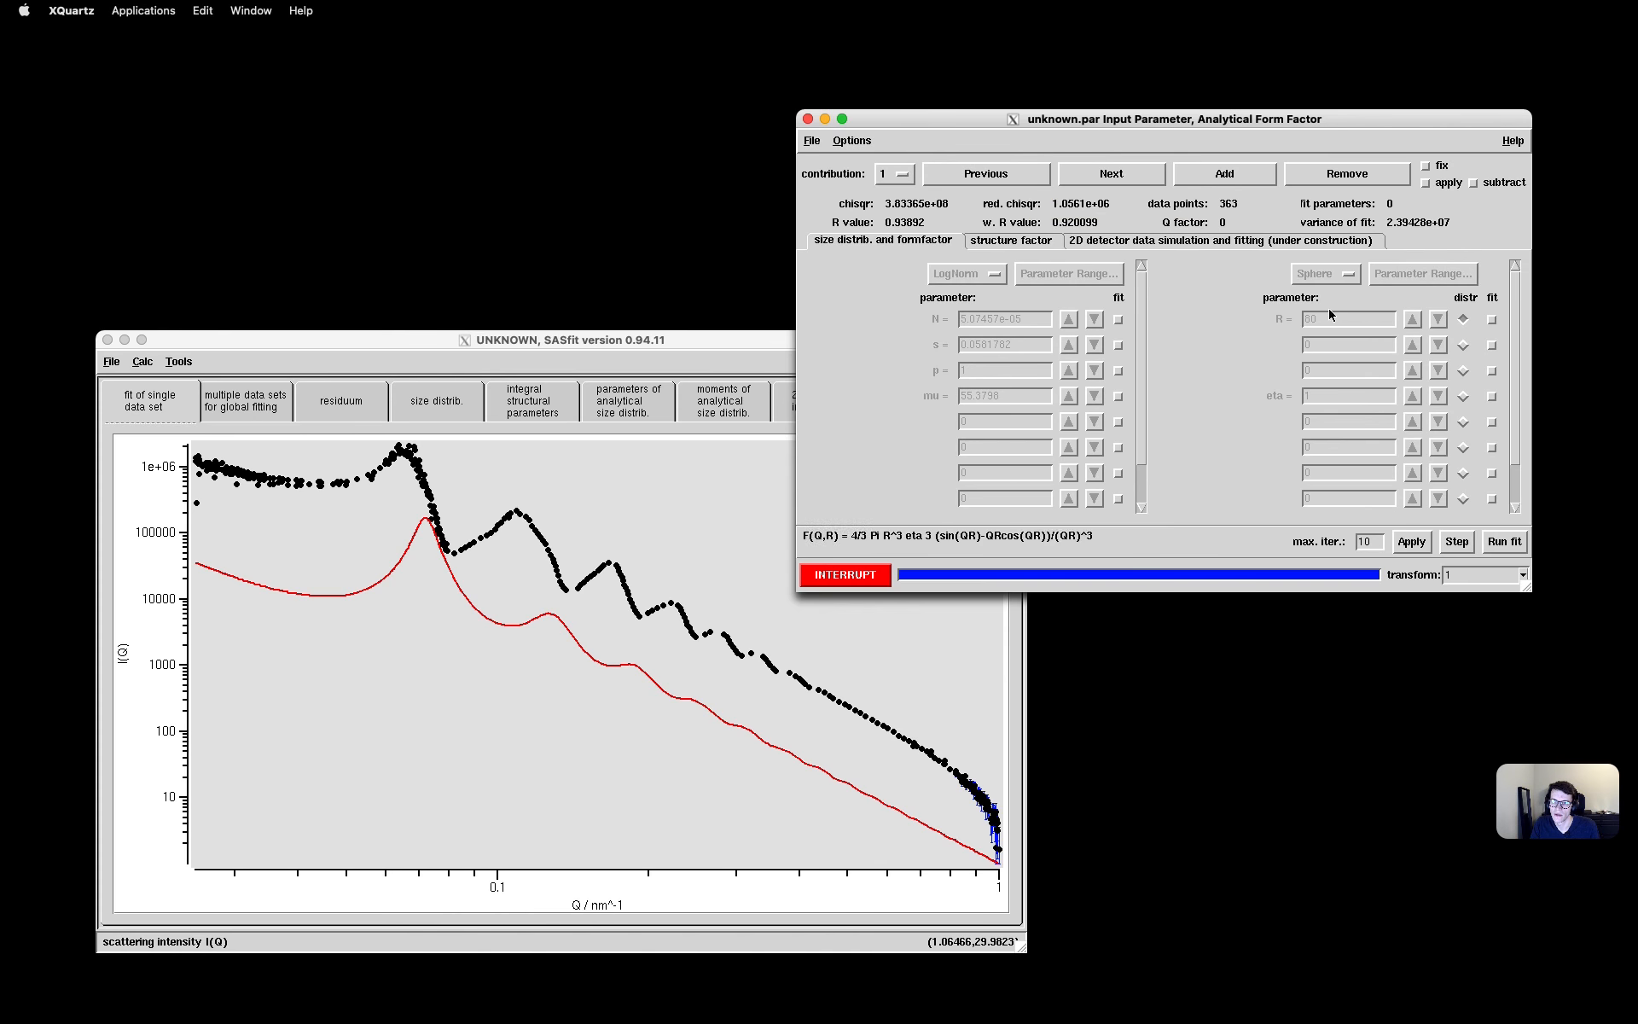
{"action": "left_click", "coordinate": [1418, 546]}
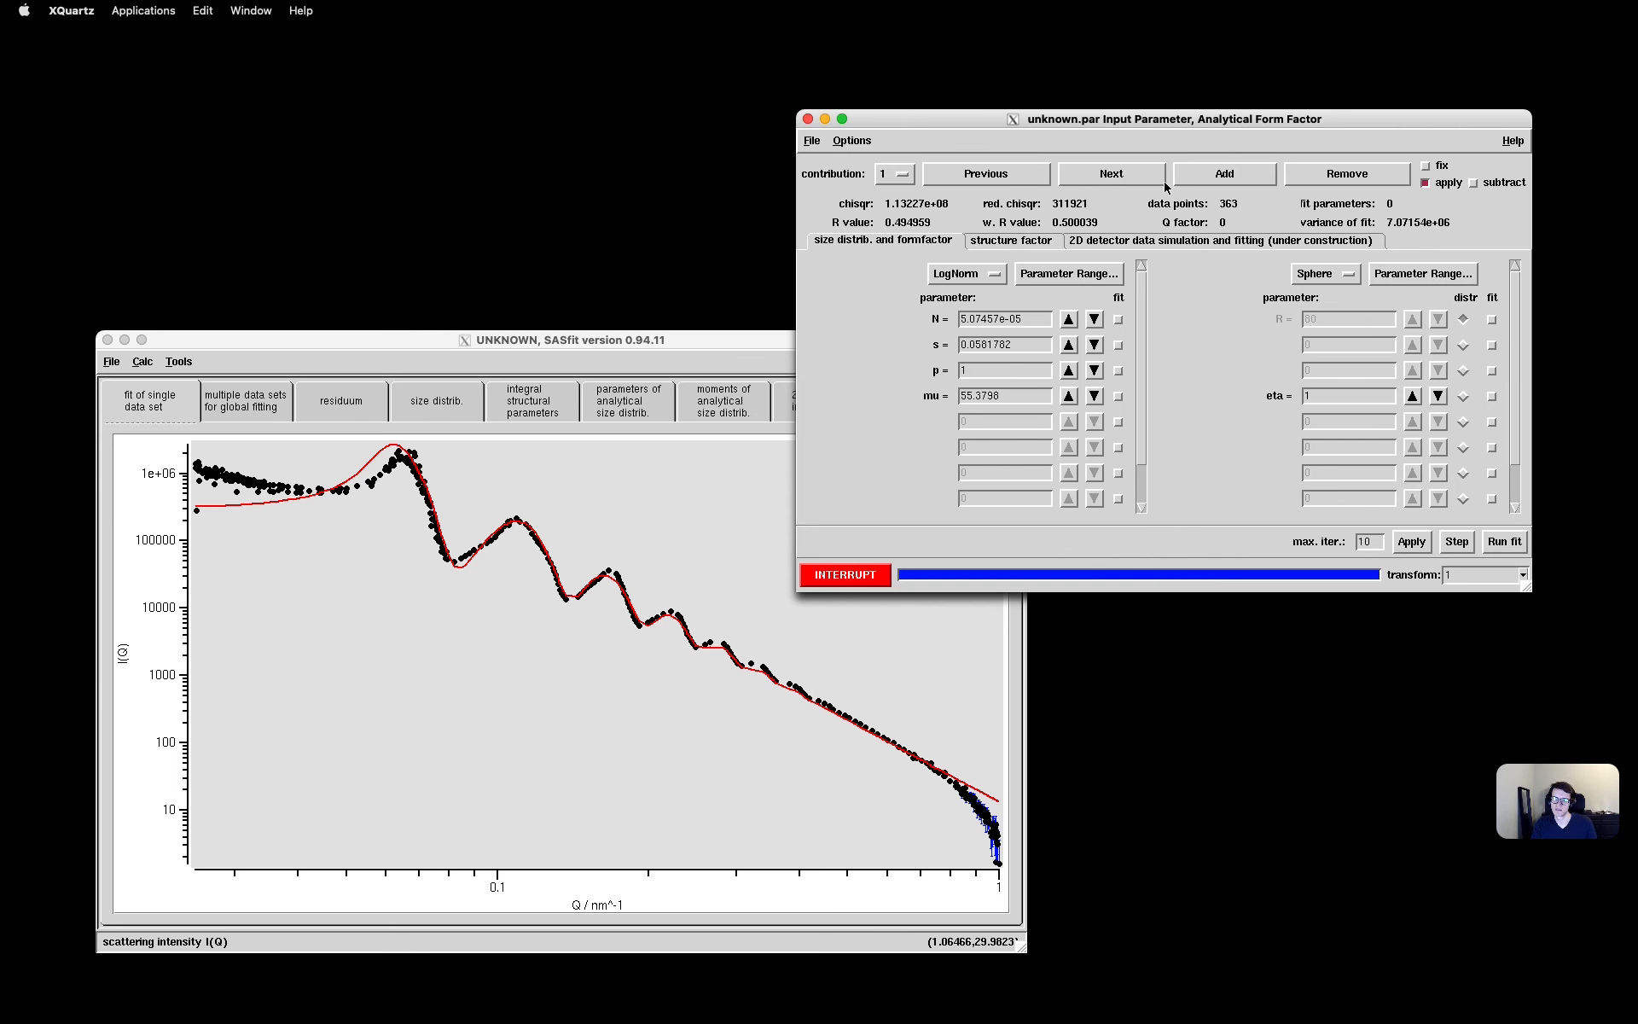
Check the first contribution's hard sphere structure factor settings, then return to the background contribution and recalculate the model
{"action": "left_click", "coordinate": [1025, 243]}
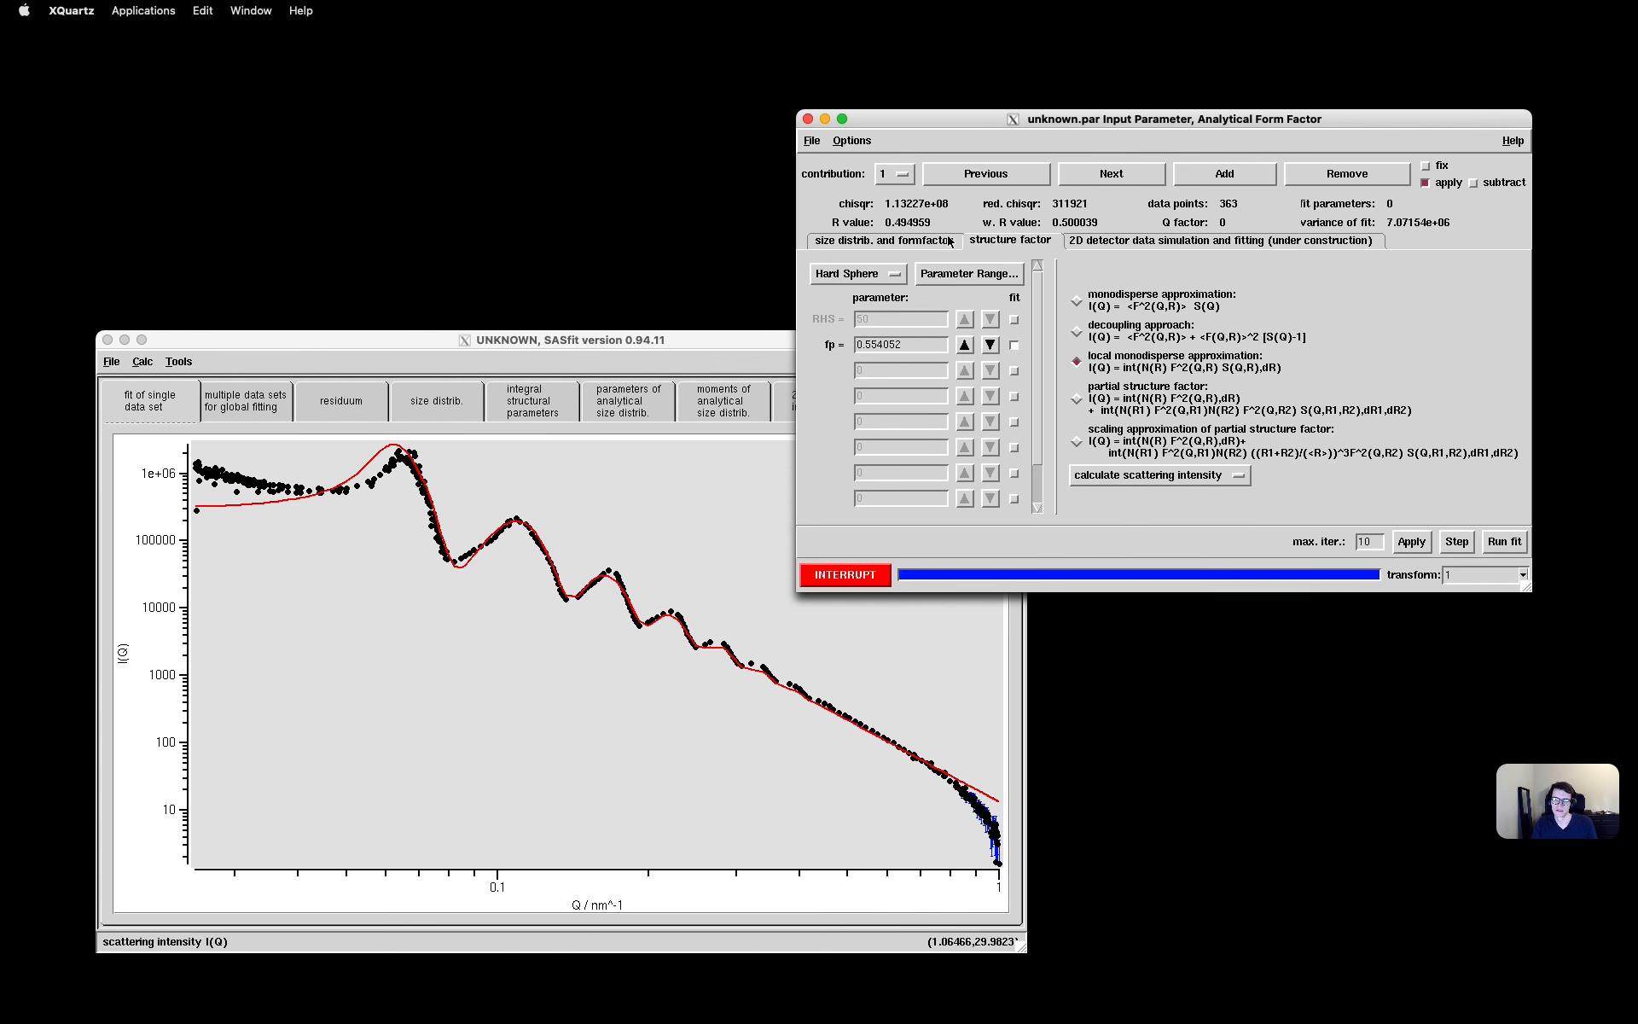
{"action": "left_click", "coordinate": [949, 241]}
{"action": "left_click", "coordinate": [1111, 174]}
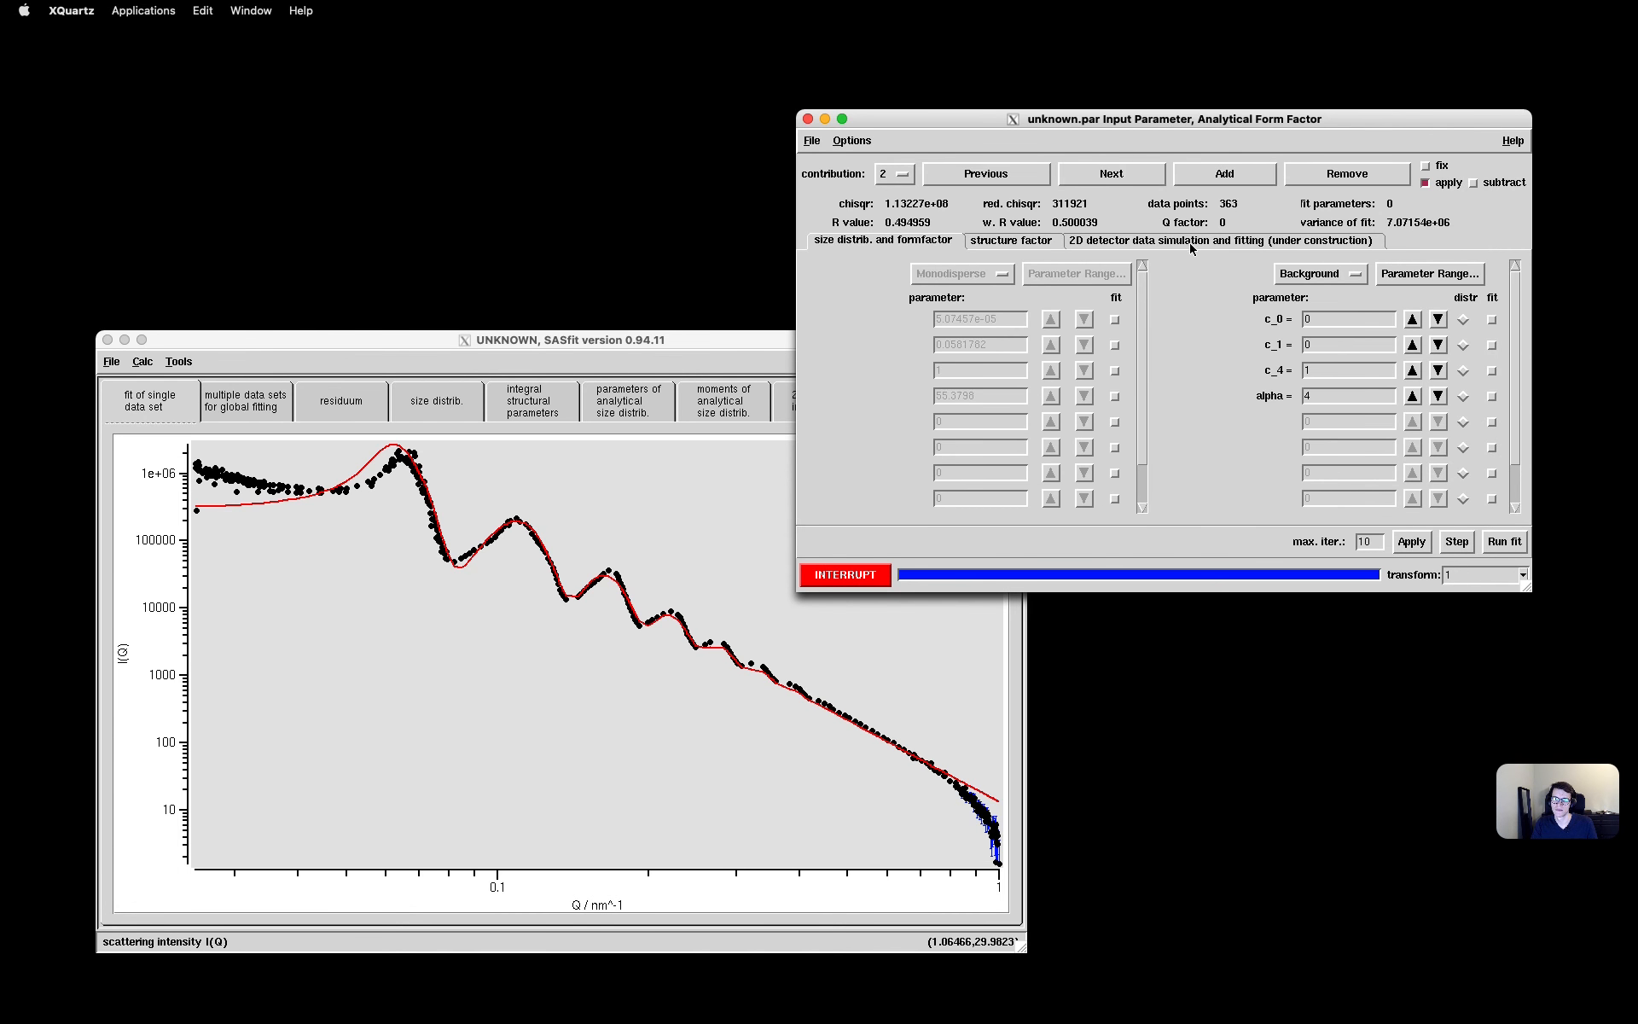
{"action": "left_click", "coordinate": [1412, 541]}
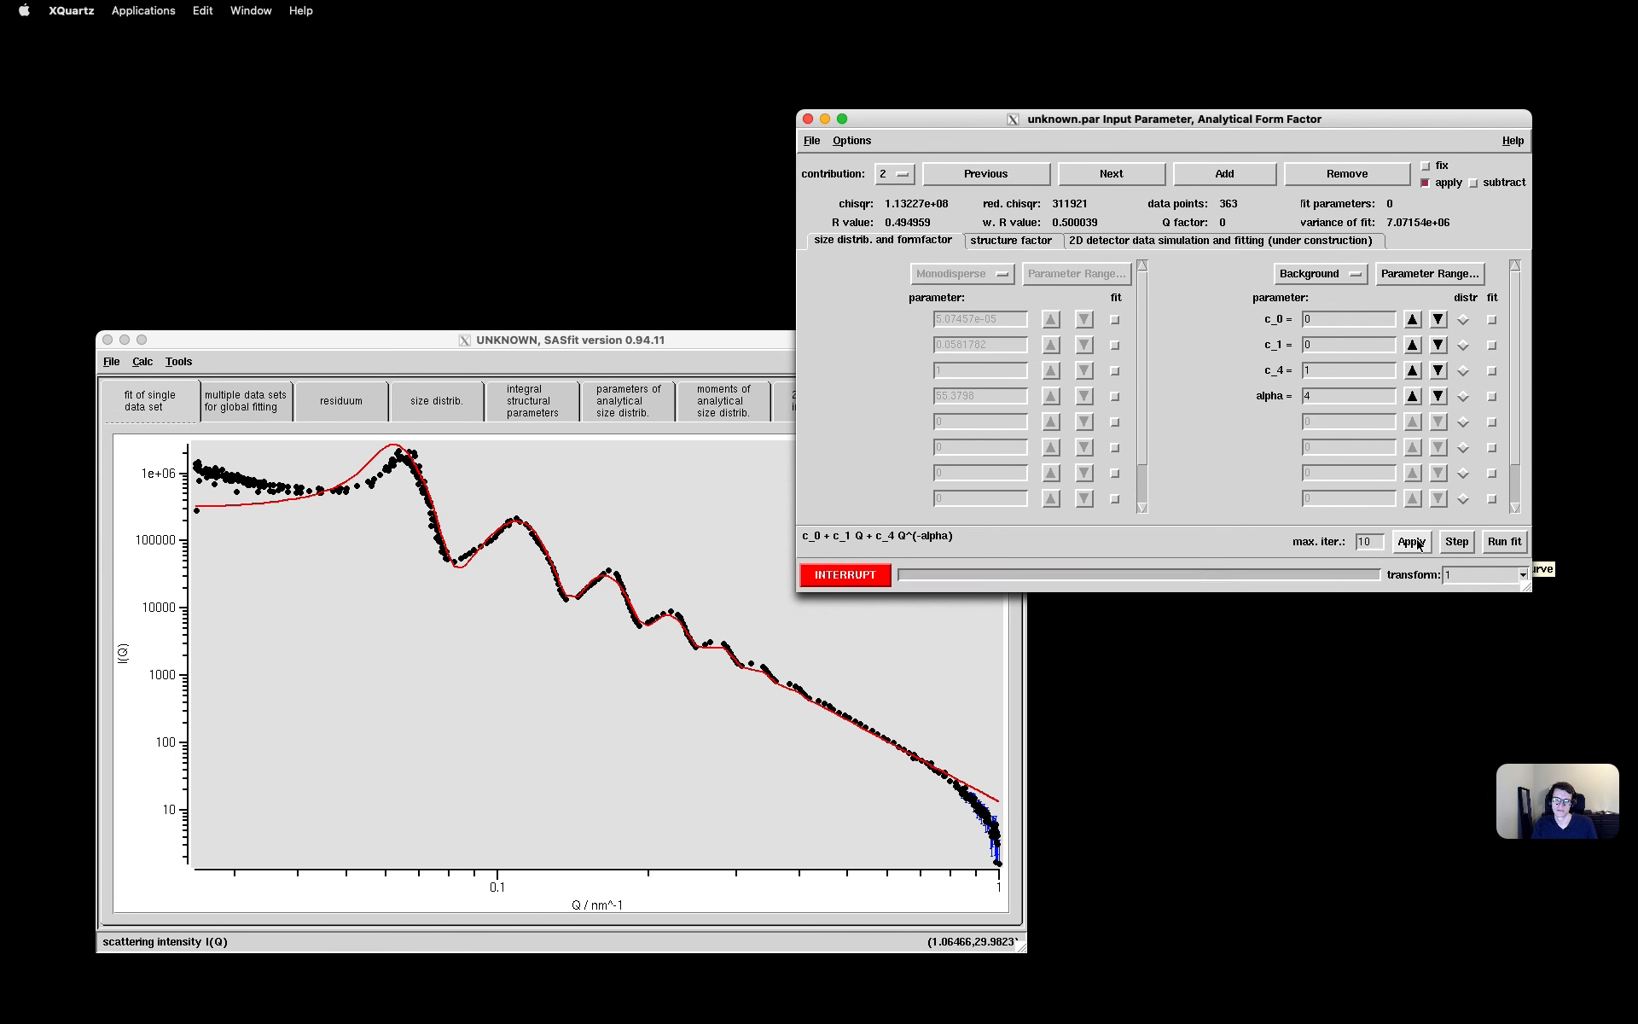